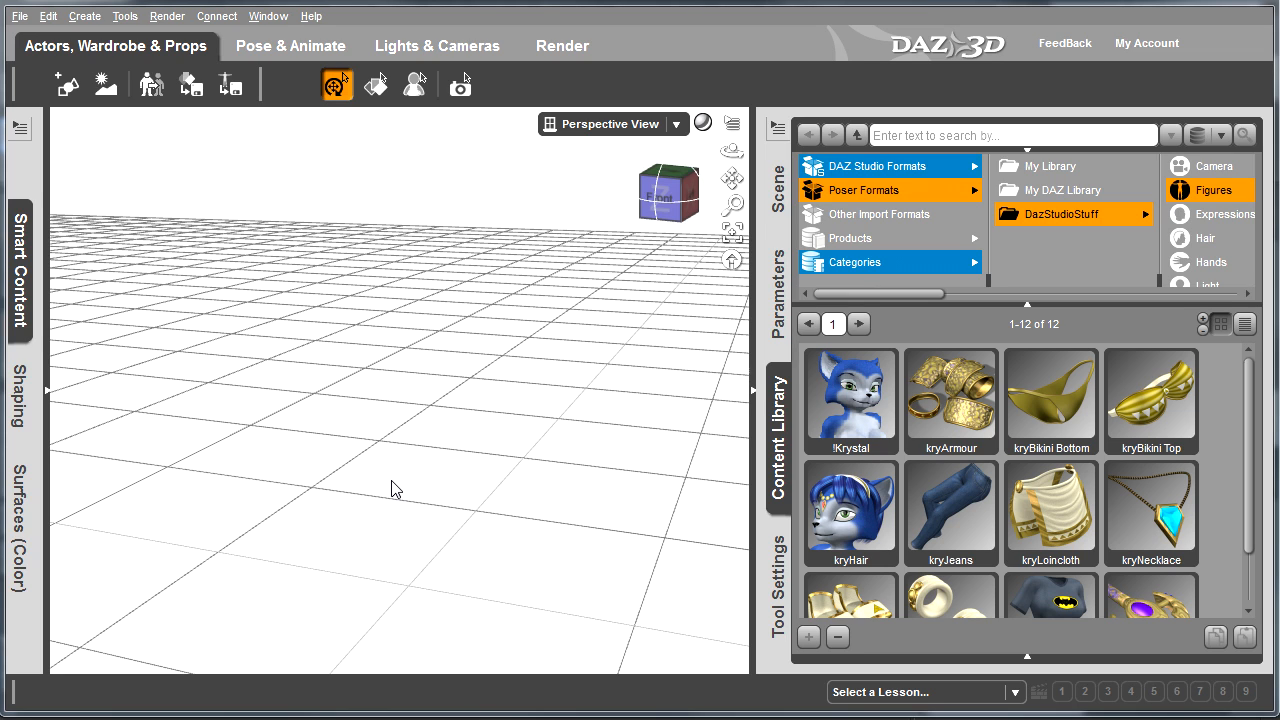
Step: Load the !Krystal figure and the kryHair item, and fit the hair to !Krystal
double_click(845, 415)
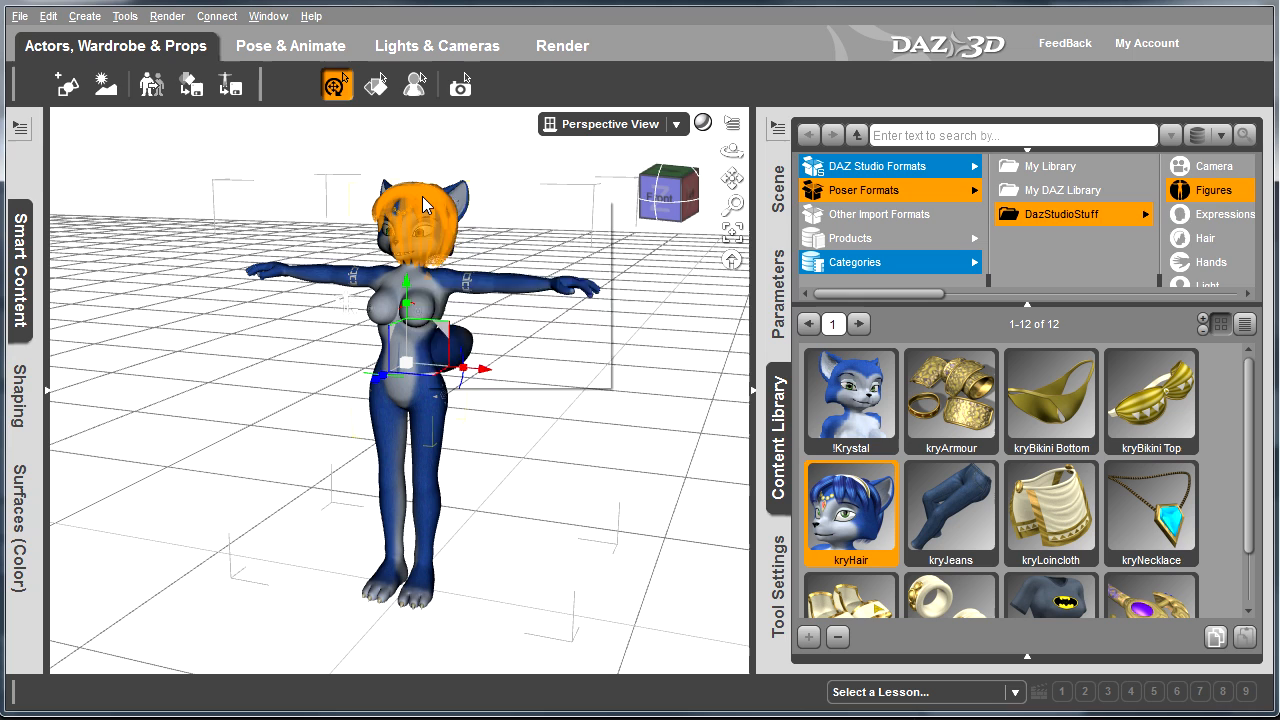
right_click(422, 197)
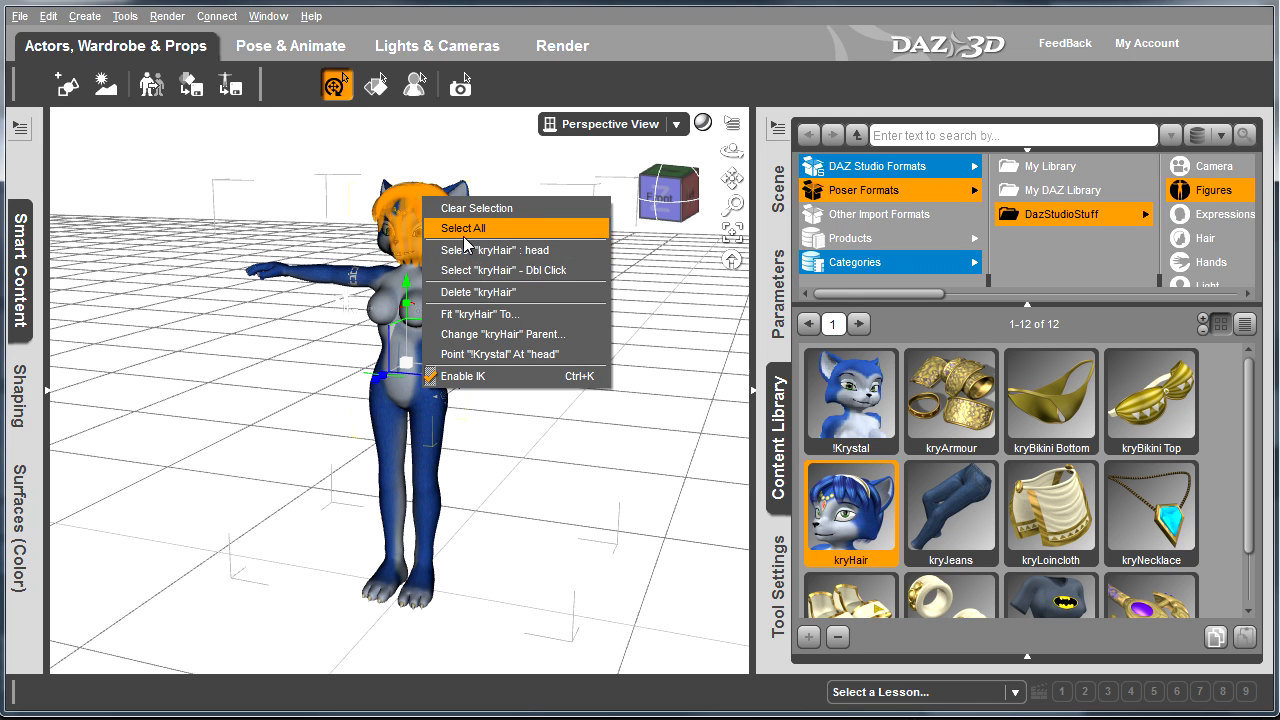
left_click(487, 313)
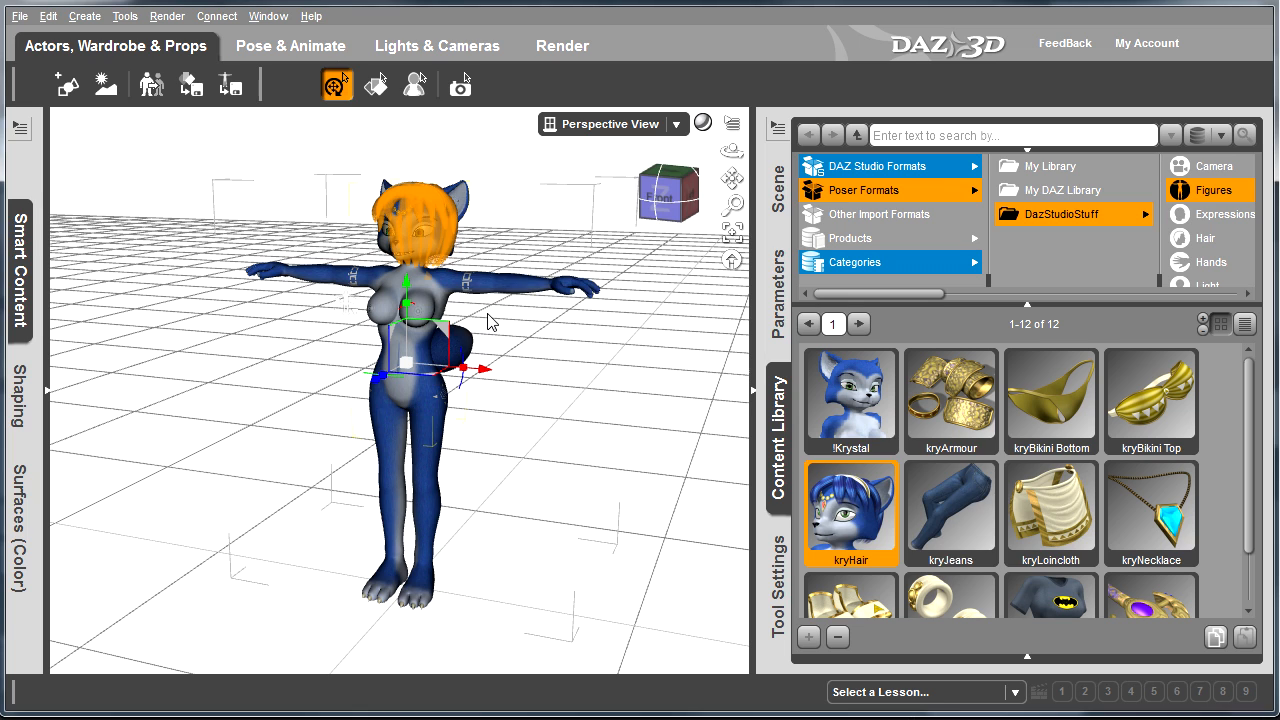
left_click_drag(928, 462, 634, 284)
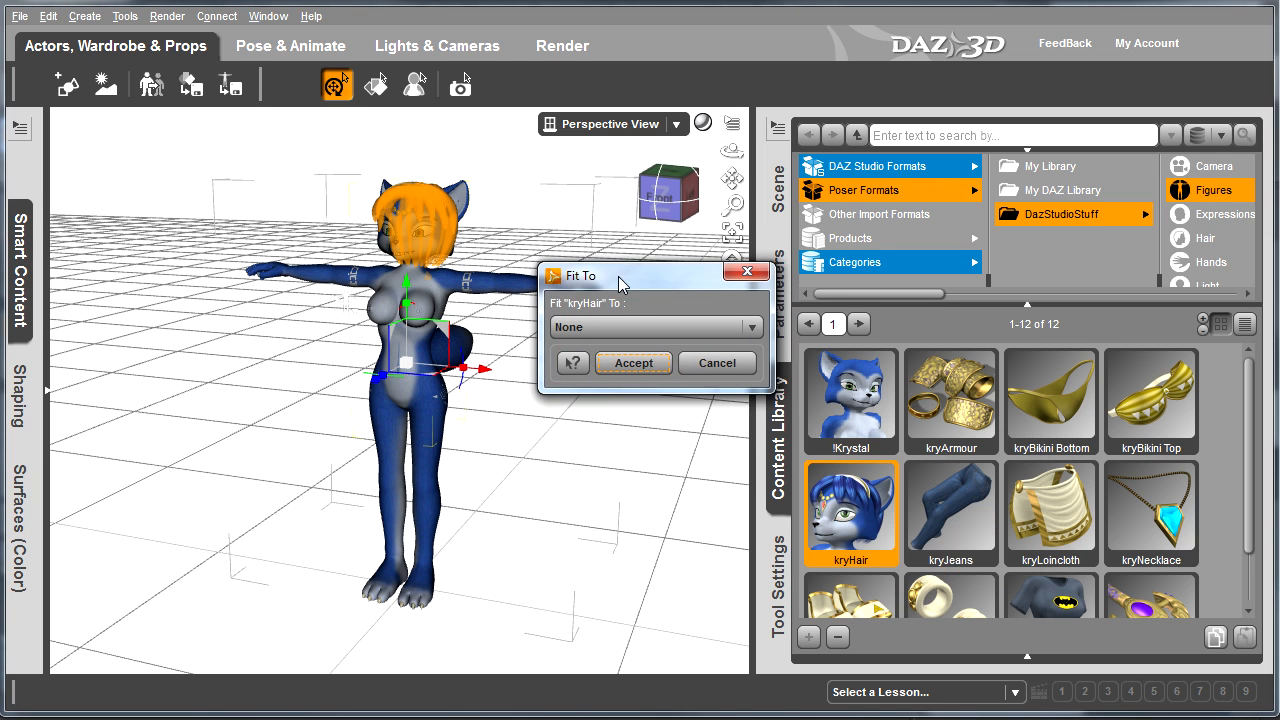
left_click(700, 331)
left_click(586, 356)
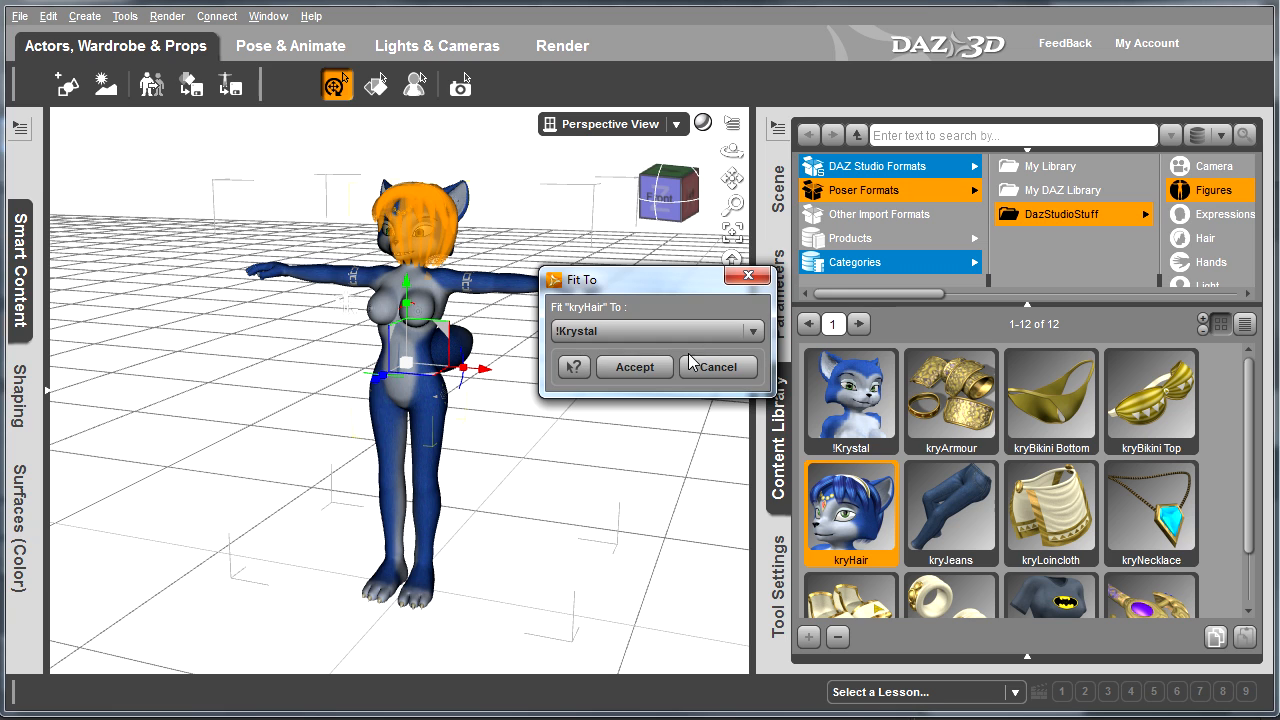
left_click(646, 372)
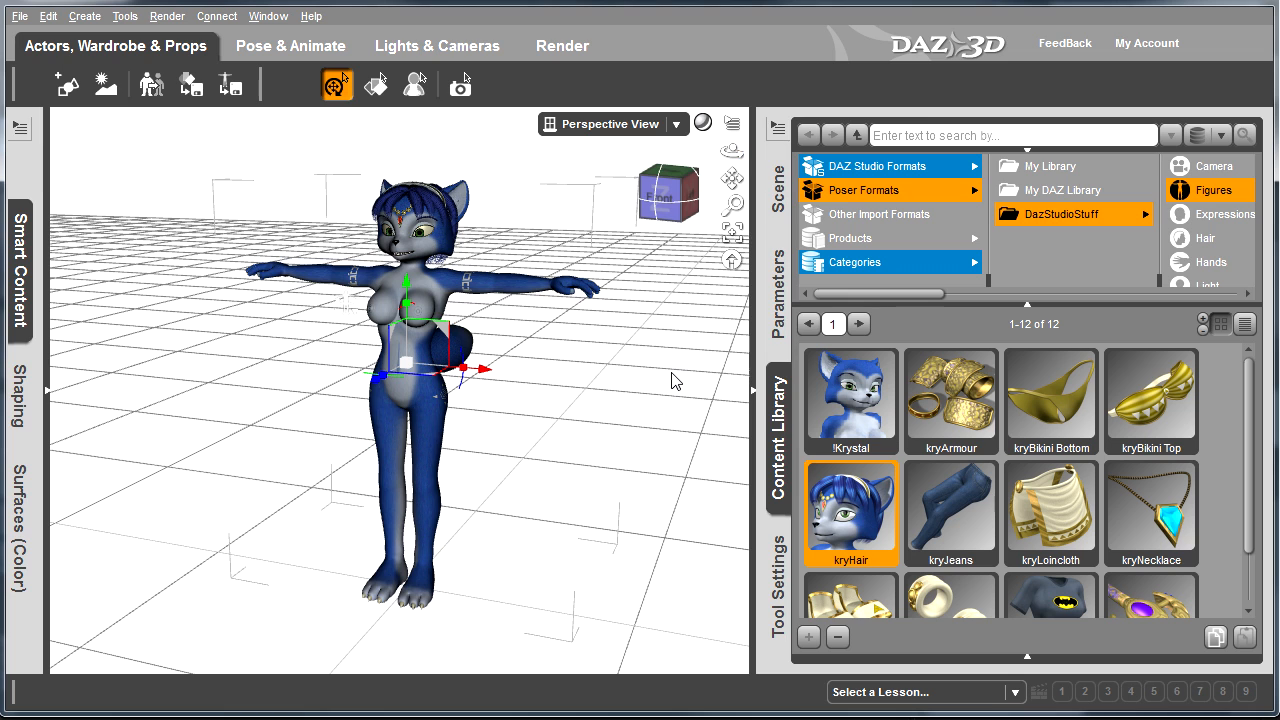
Step: Load kryJeans into the scene and fit them to !Krystal
double_click(953, 497)
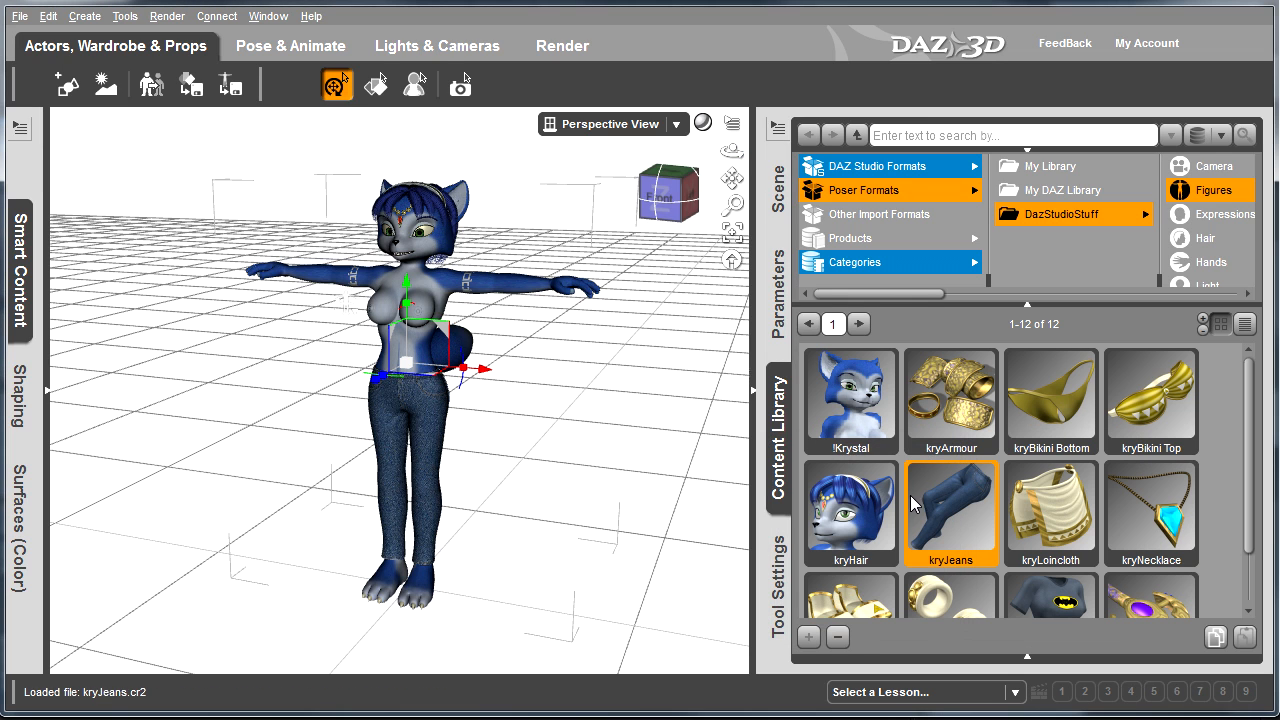
right_click(430, 406)
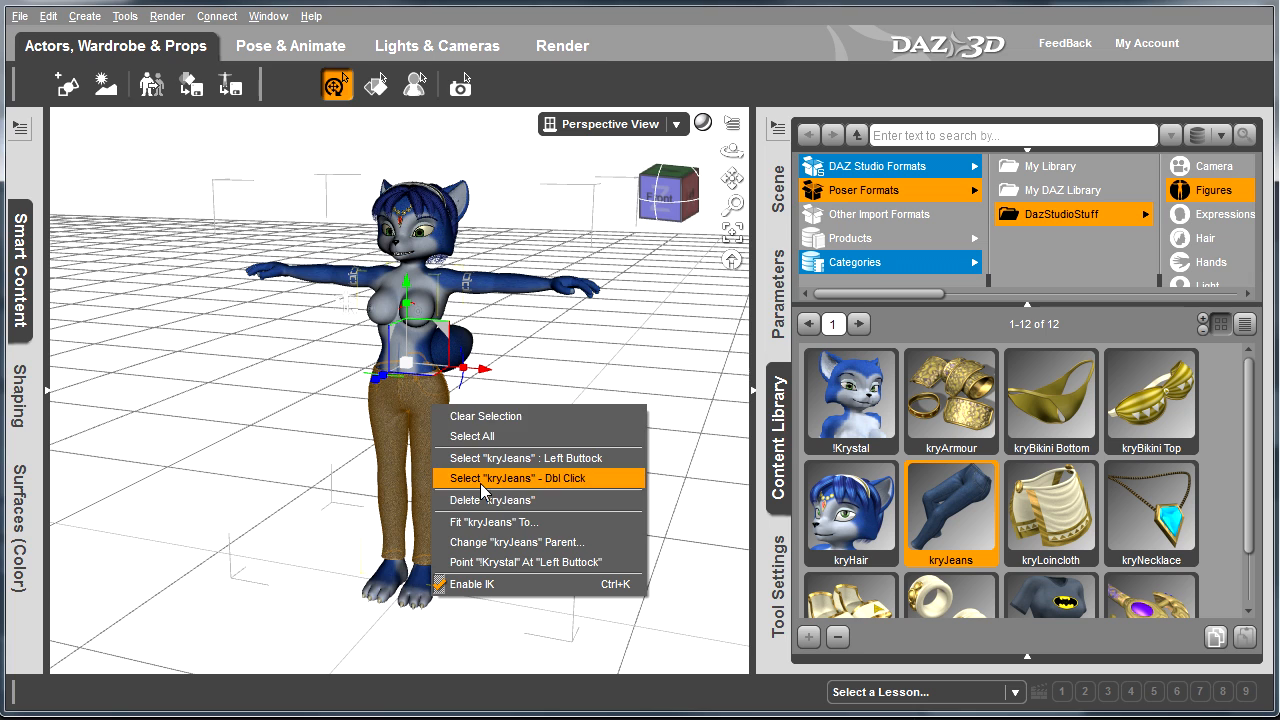
left_click(492, 522)
left_click(652, 334)
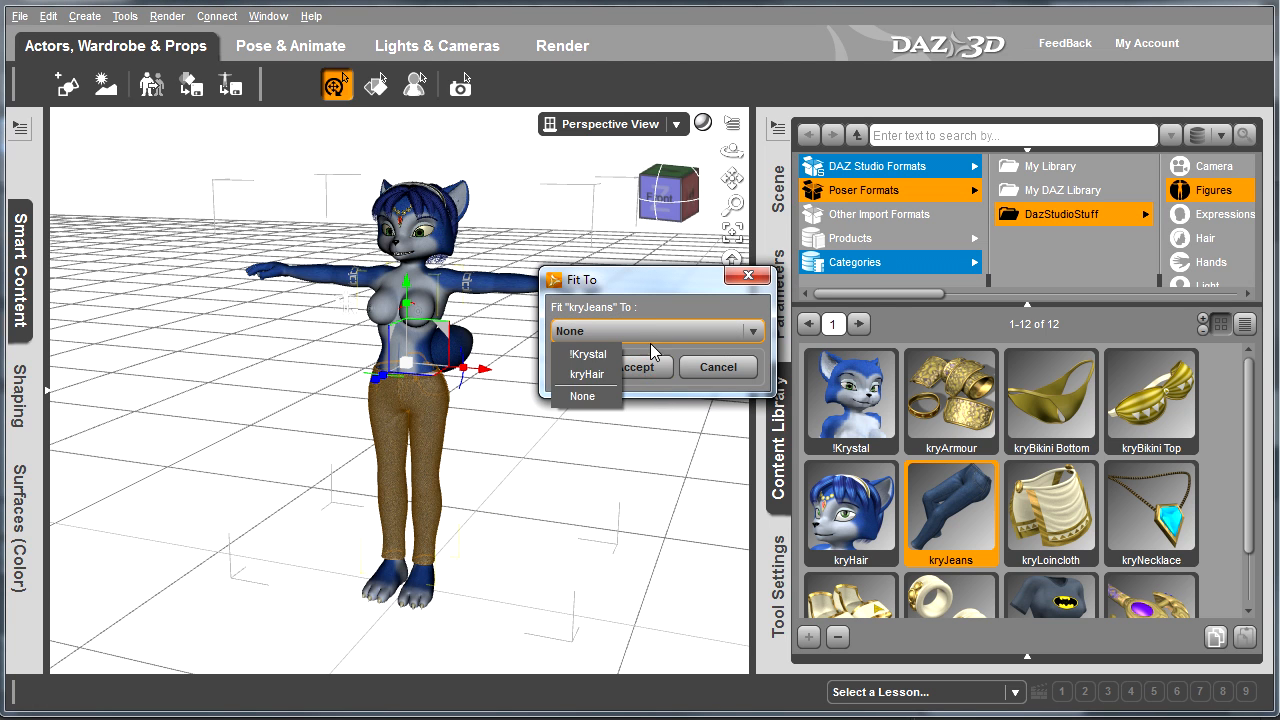
left_click(590, 354)
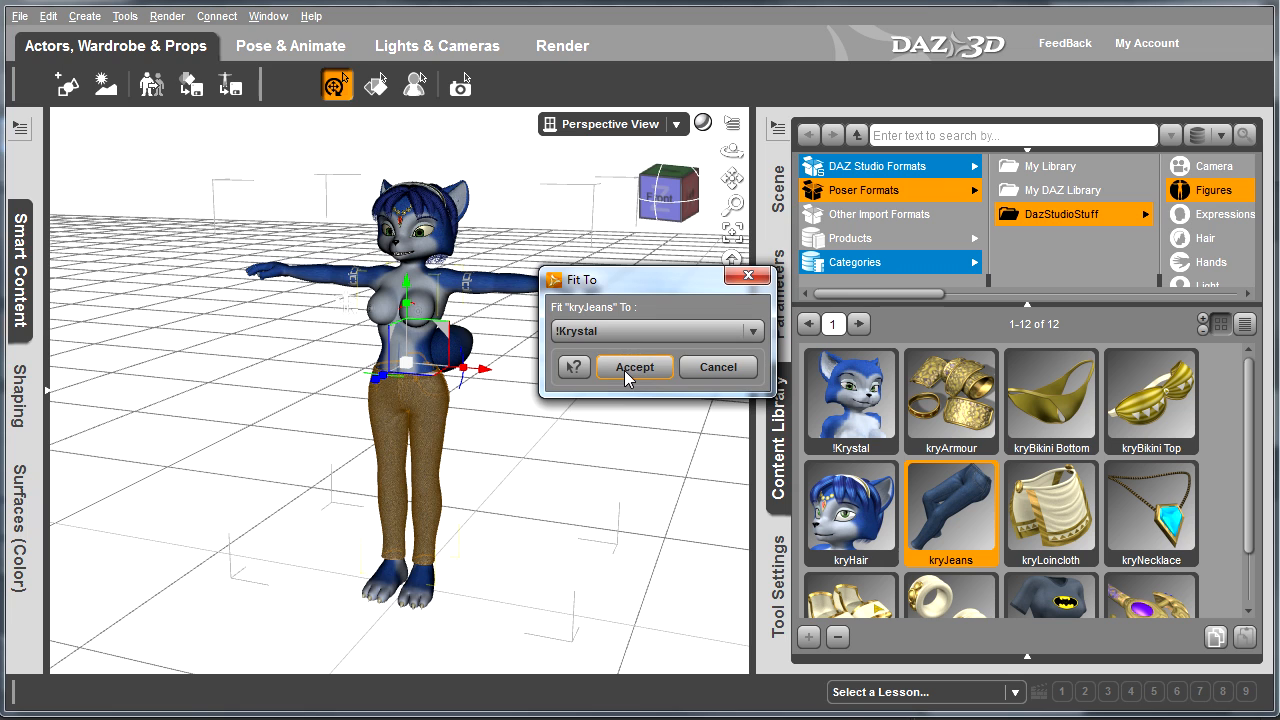
left_click(628, 367)
Step: Load kryTShirt into the scene and fit it to !Krystal
left_click(1055, 601)
scroll(1045, 585, "down", 1)
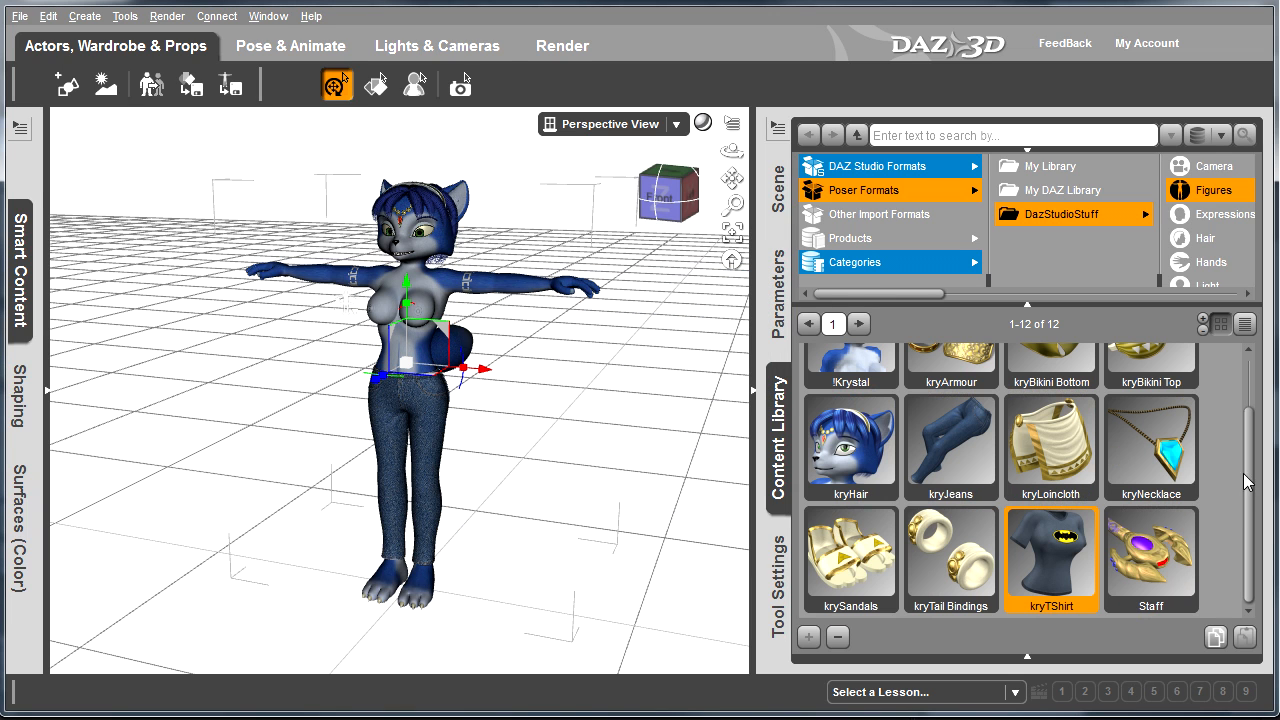
double_click(1045, 555)
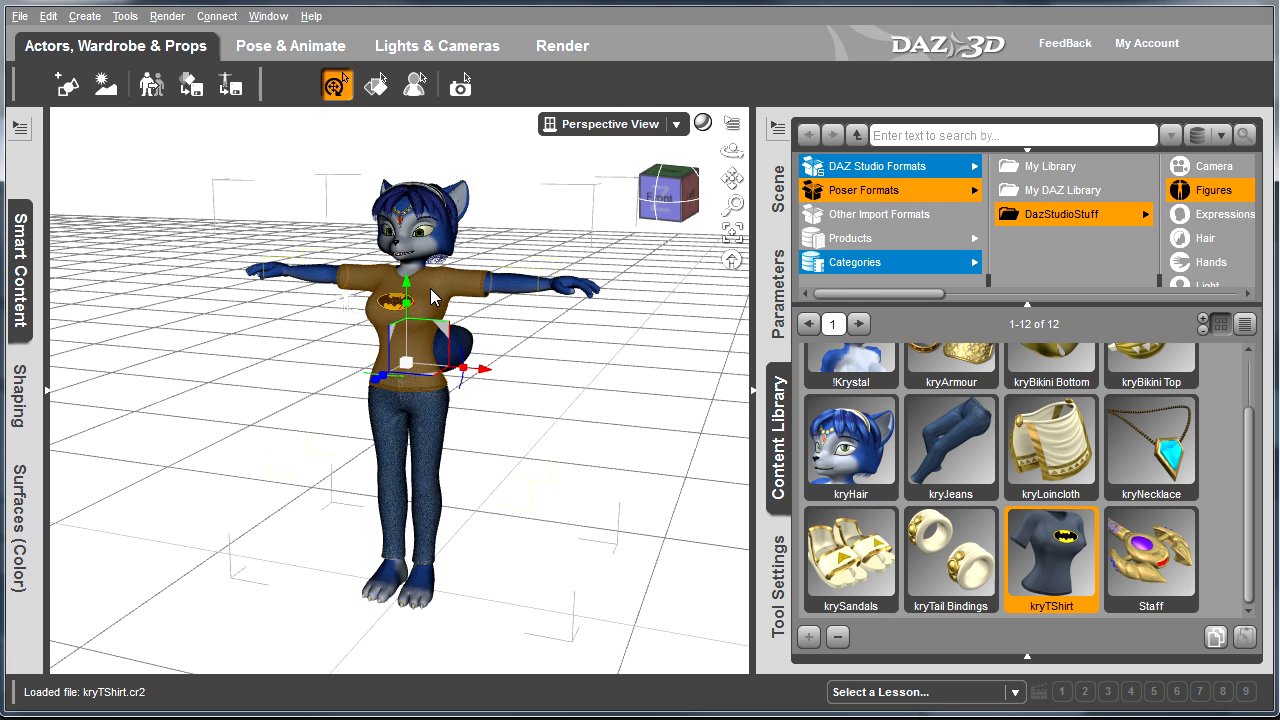
right_click(438, 293)
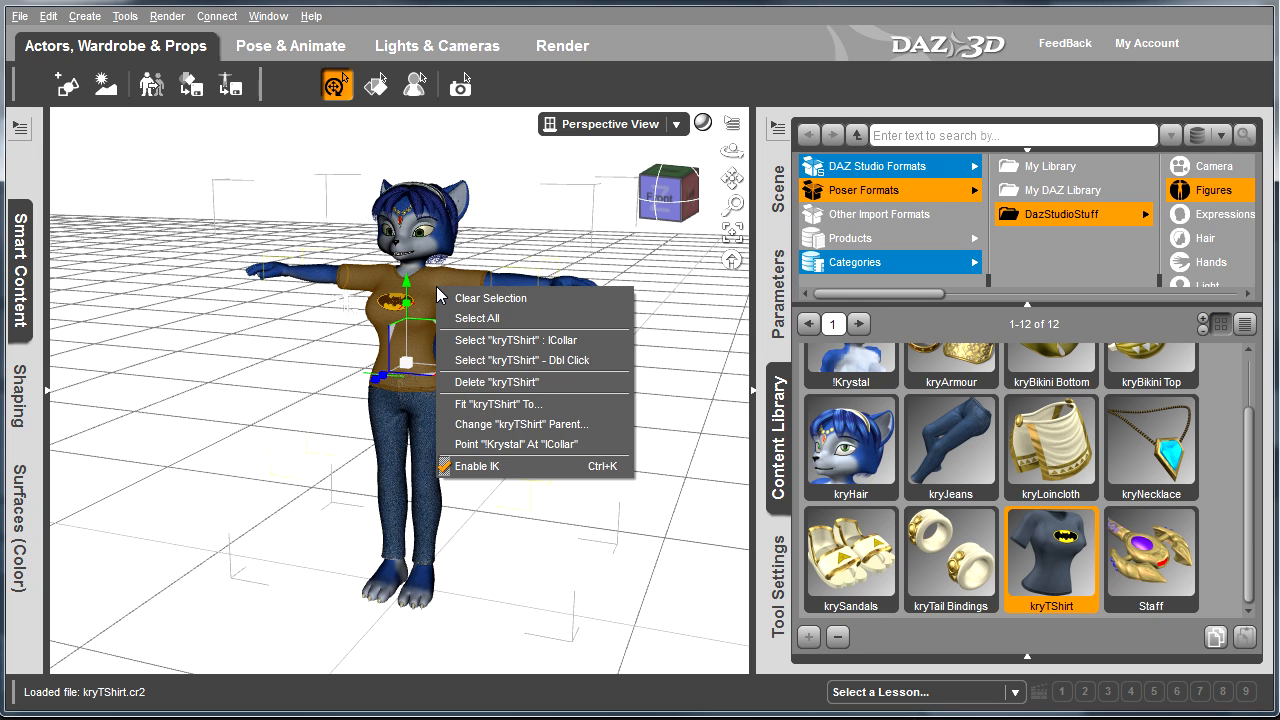
left_click(480, 405)
left_click(640, 331)
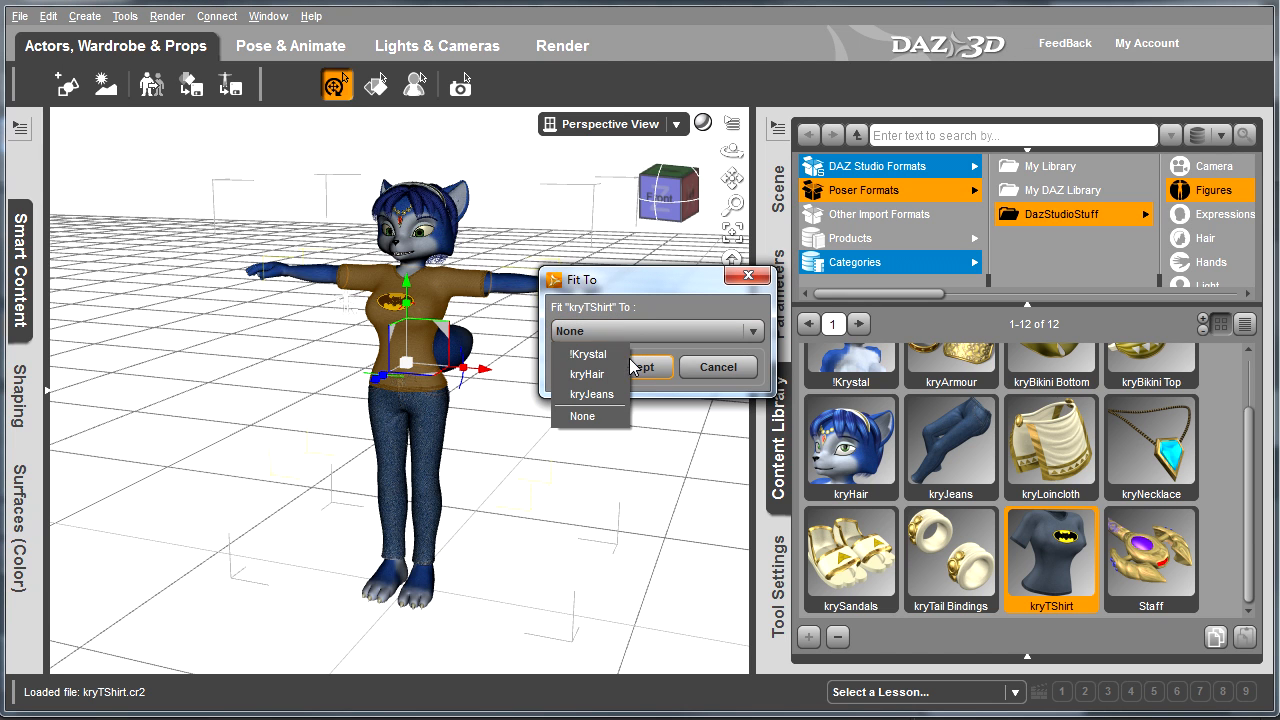
left_click(616, 356)
left_click(647, 369)
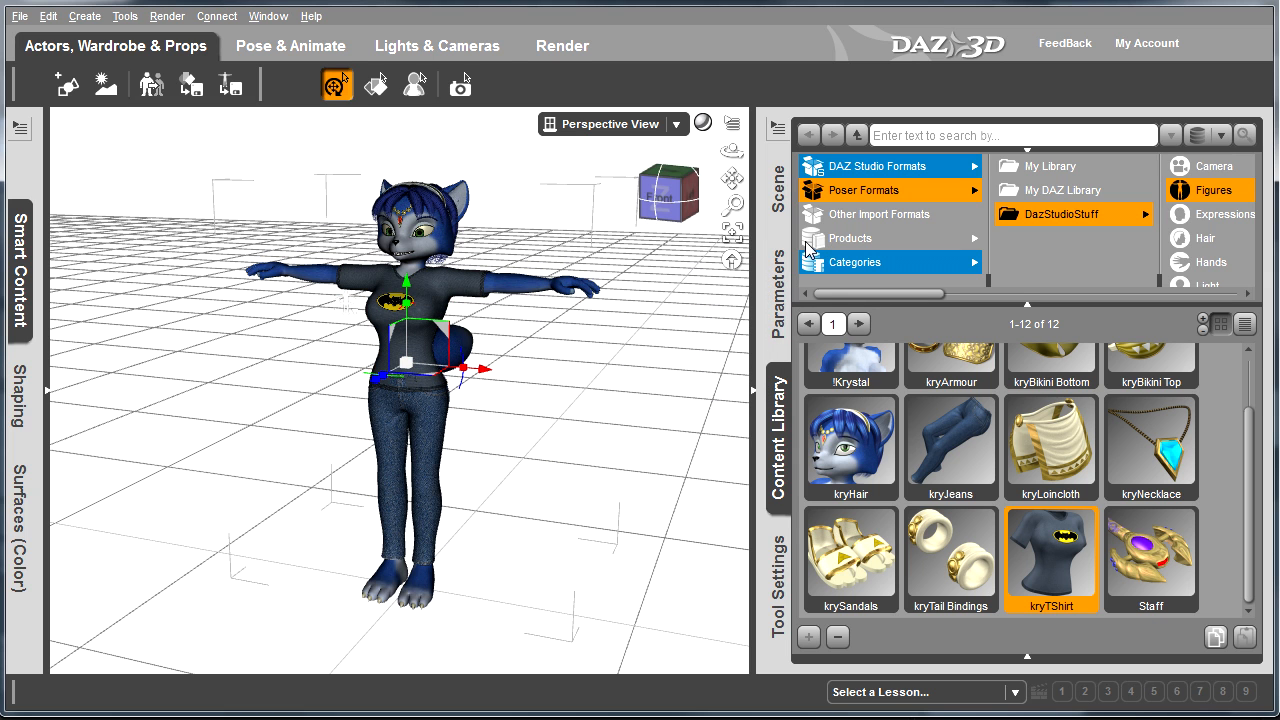
Step: Hide the Content Library to enlarge the viewport and switch to the Pose & Animate workspace
left_click(752, 400)
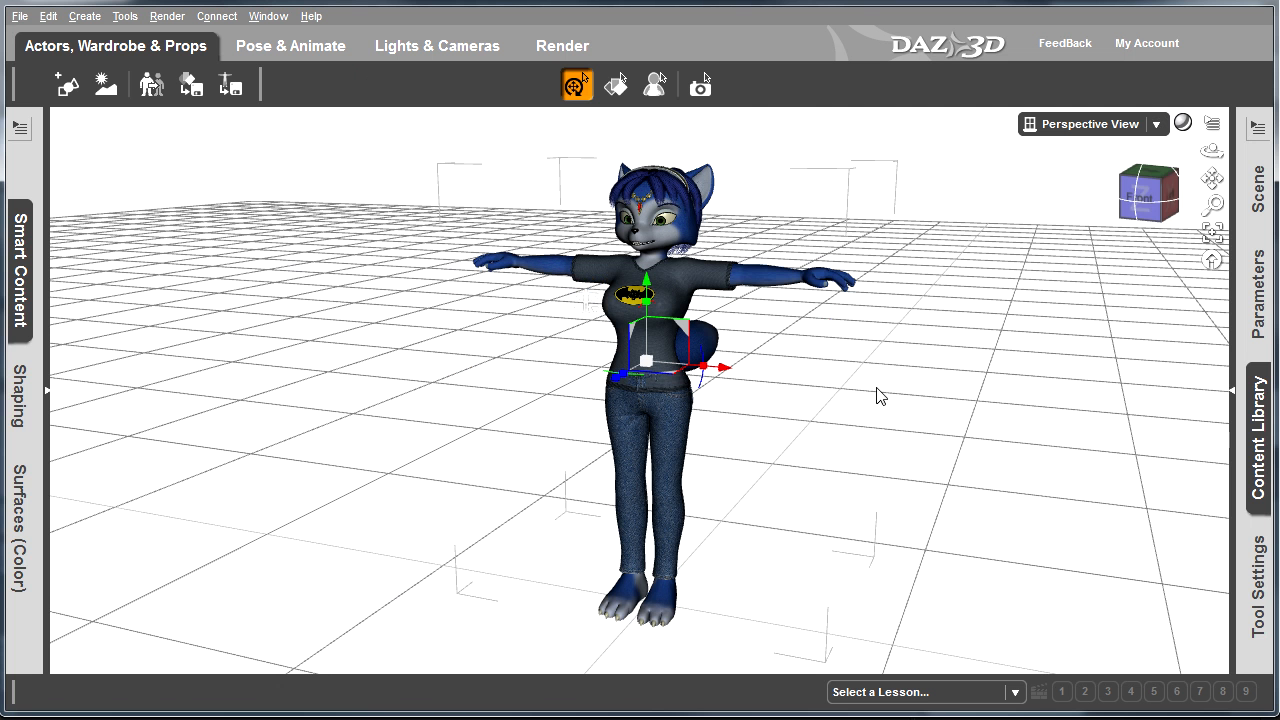
left_click(282, 52)
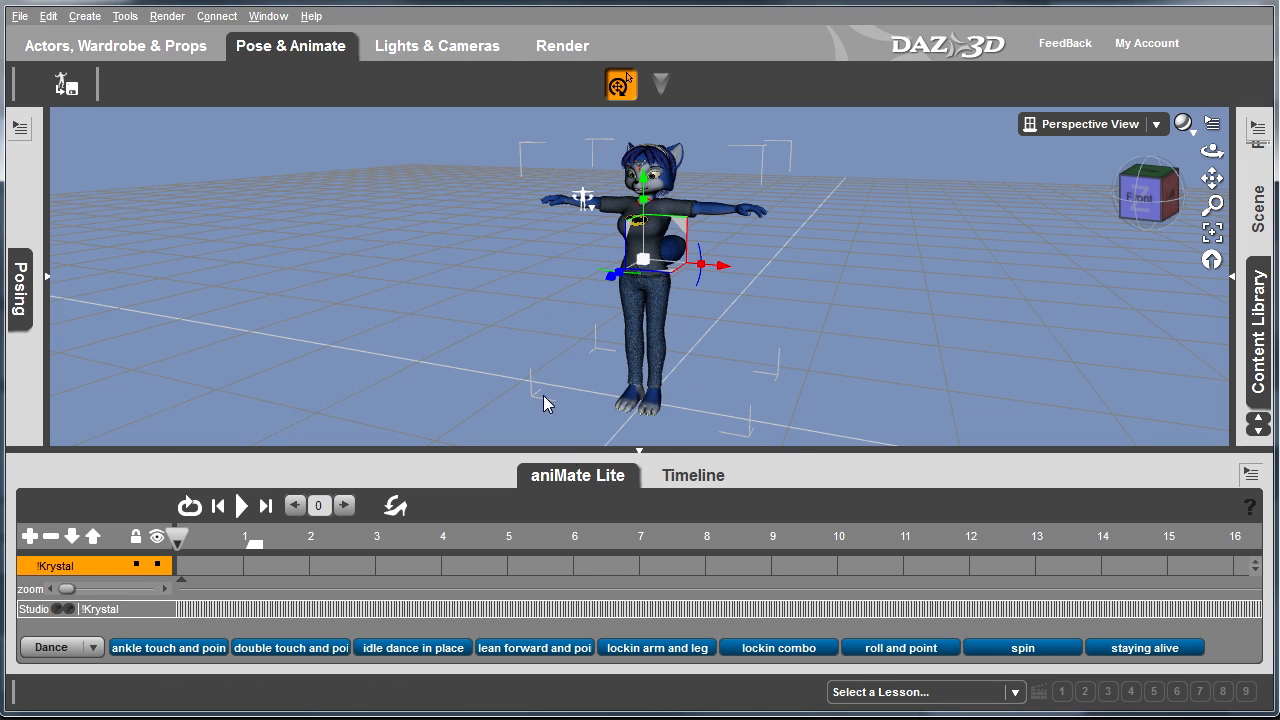
Step: Preview the dance aniBlocks on the !Krystal figure, from ankle touch and point to staying alive
mouse_move(204, 648)
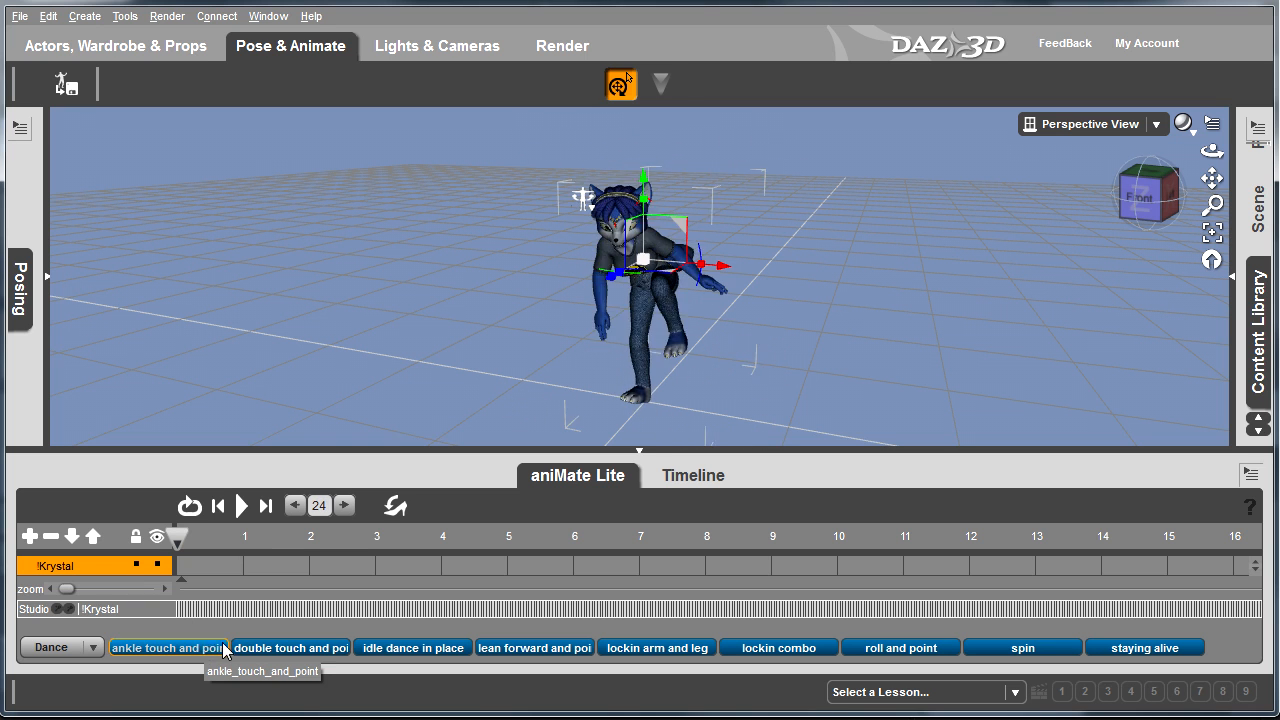
mouse_move(250, 644)
mouse_move(391, 652)
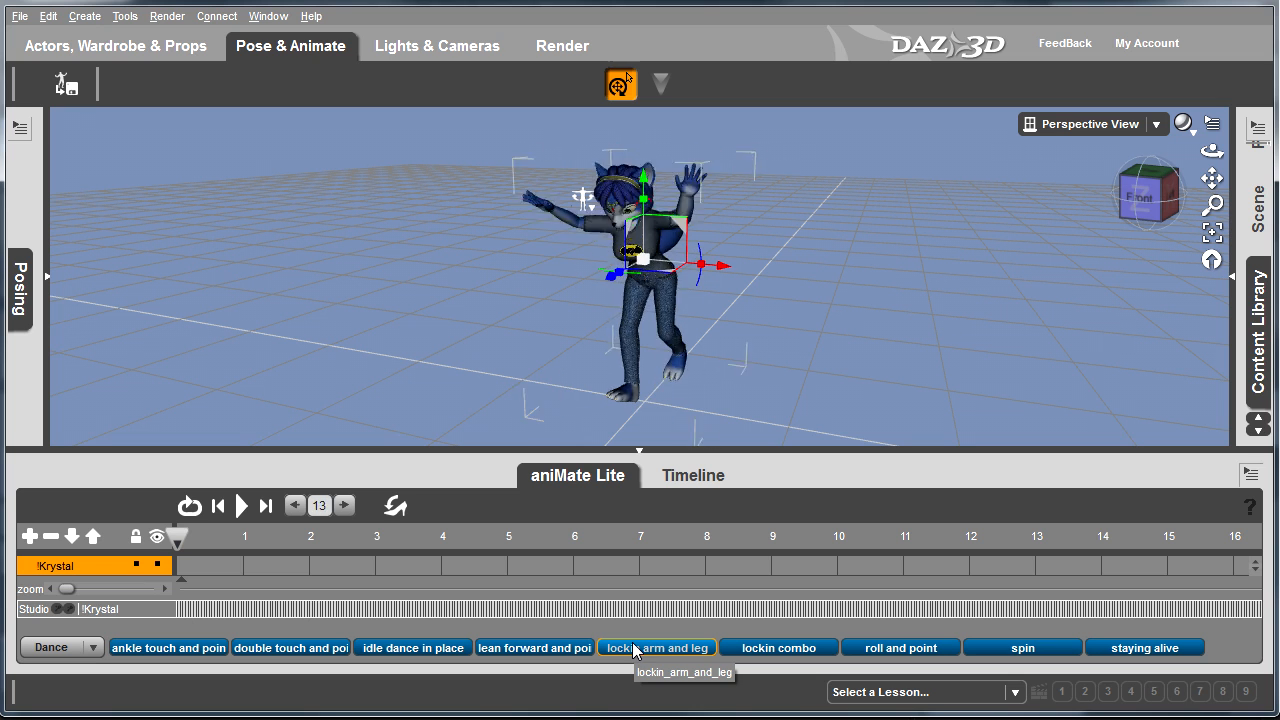
mouse_move(751, 645)
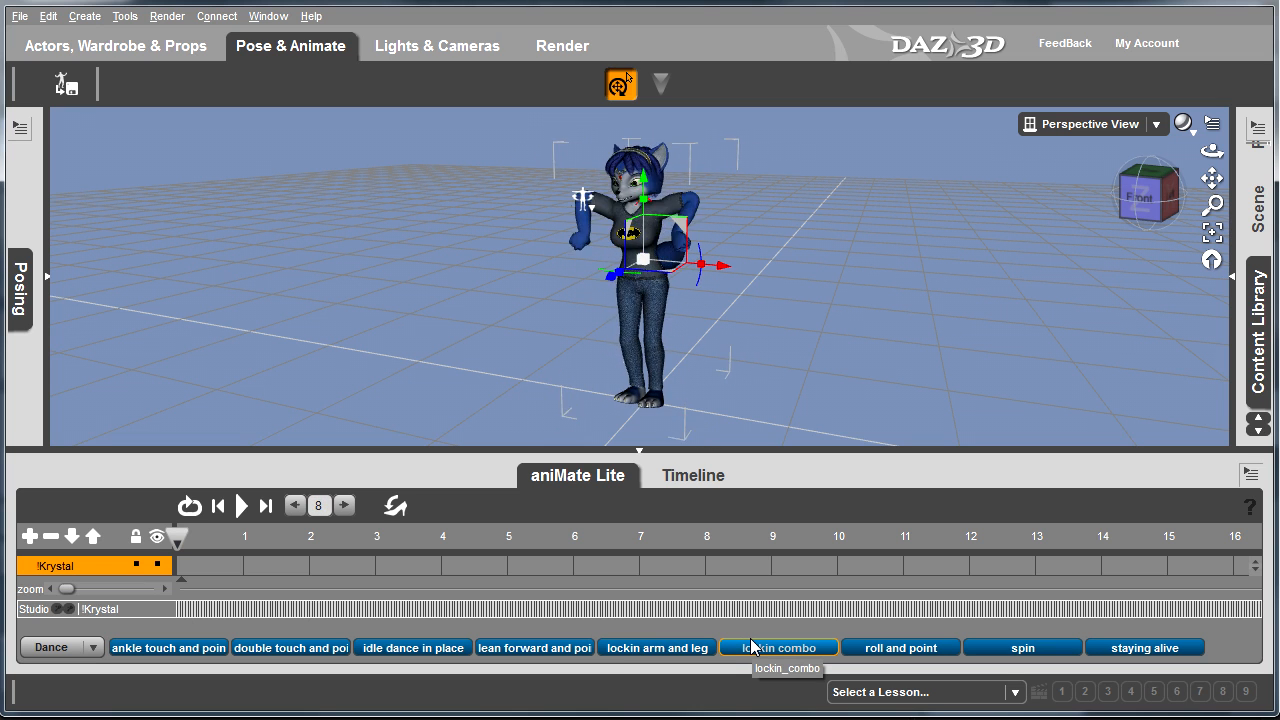
mouse_move(889, 650)
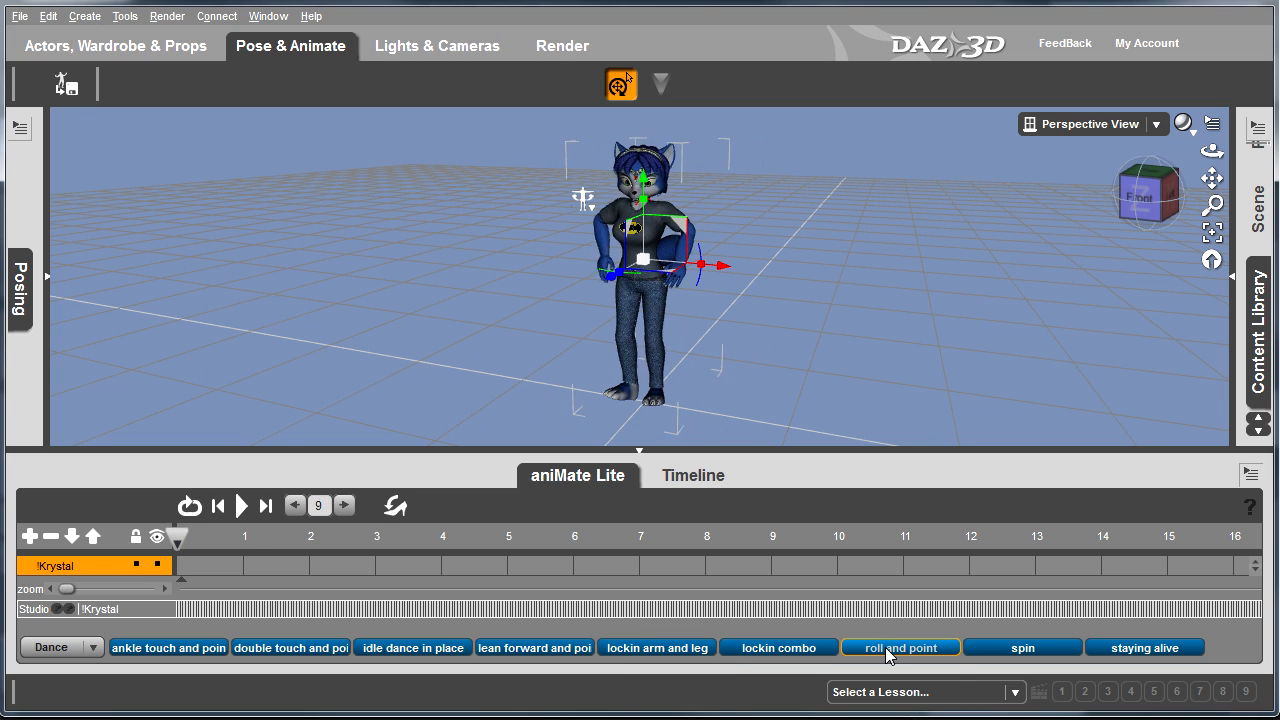
mouse_move(1015, 652)
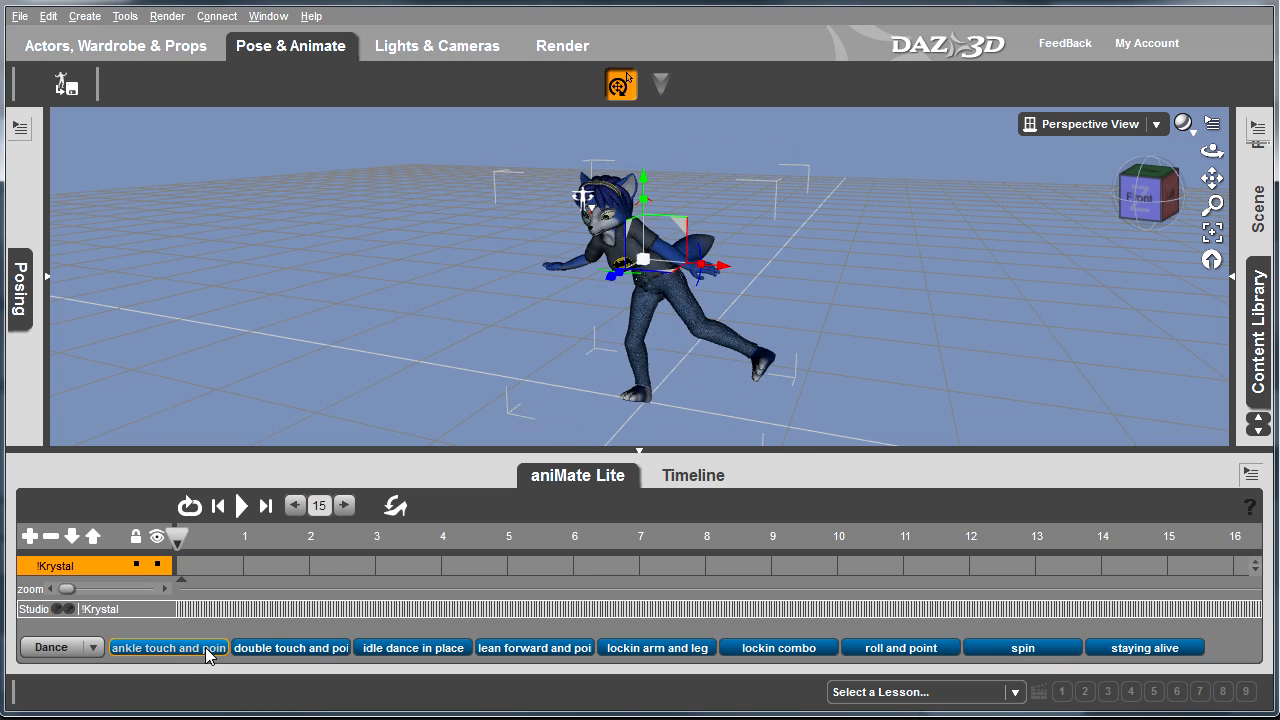
mouse_move(1105, 652)
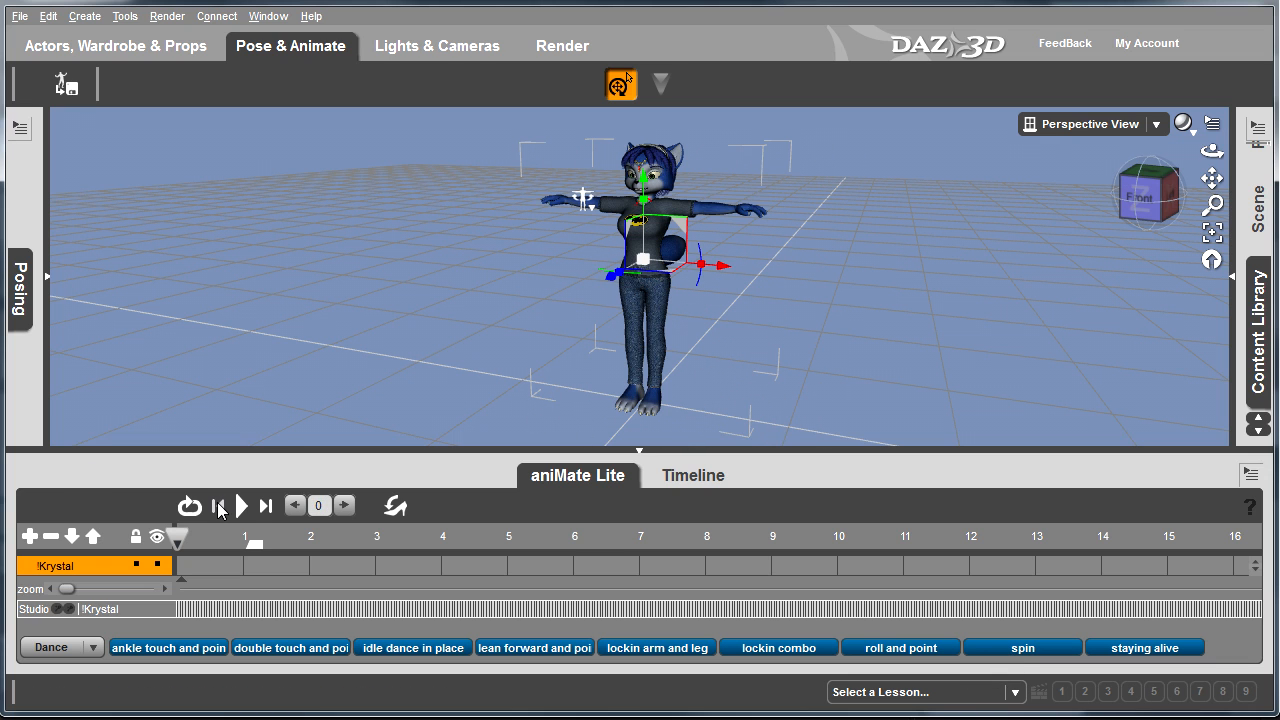
Step: Test the animation playback and look through the available aniBlock categories
left_click(242, 508)
left_click(242, 508)
left_click(93, 647)
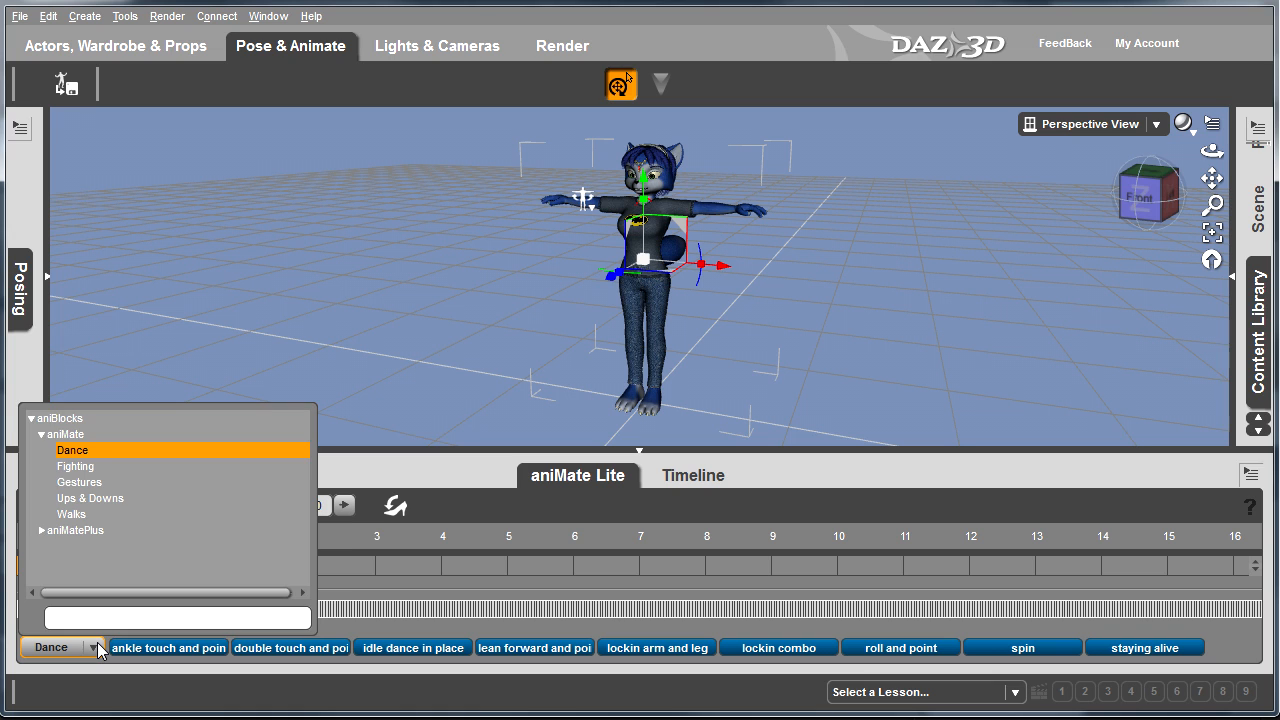
left_click(97, 645)
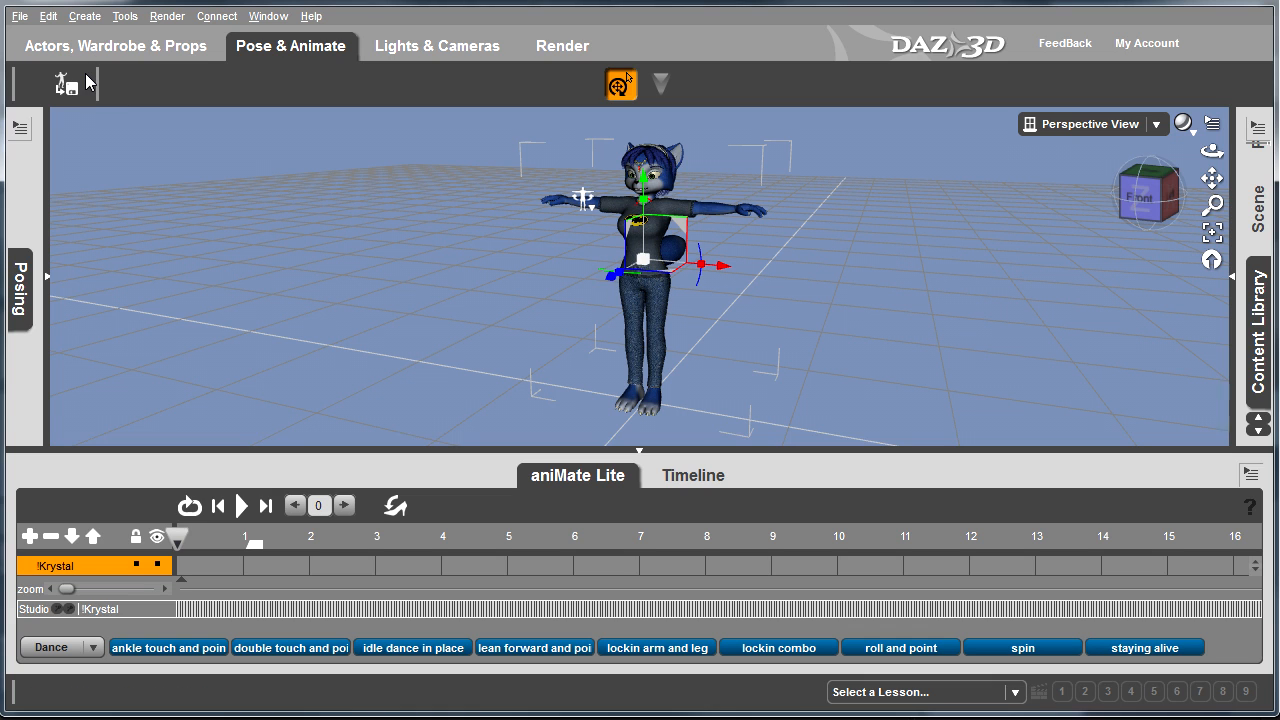
Step: Import the motion file BALLET25.BVH from the DANCE folder onto the !Krystal figure
left_click(19, 16)
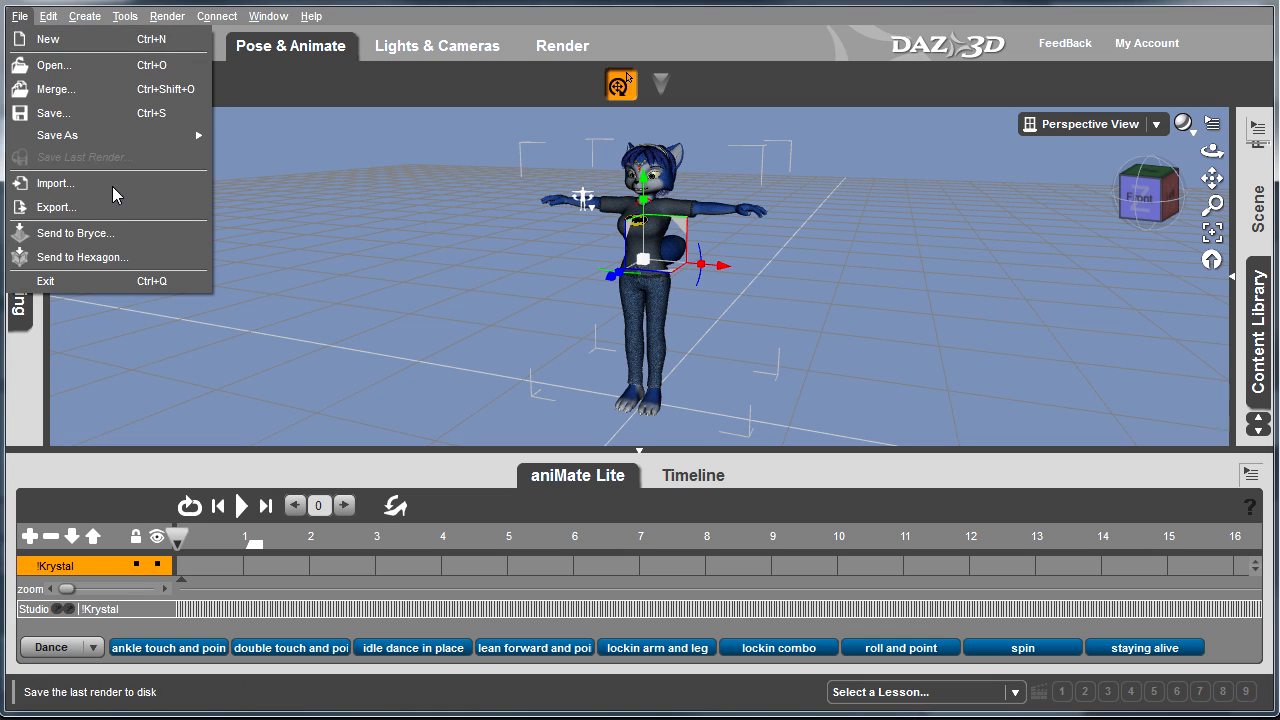
left_click(99, 185)
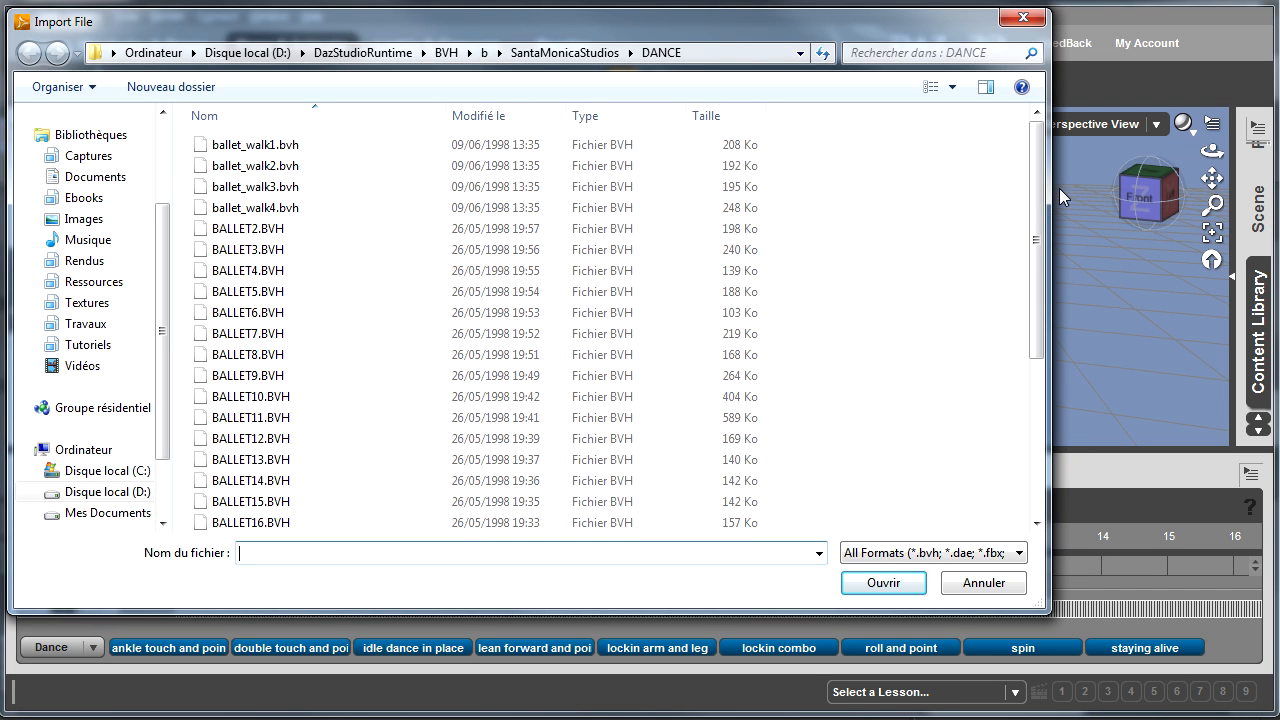
left_click_drag(1033, 190, 1035, 345)
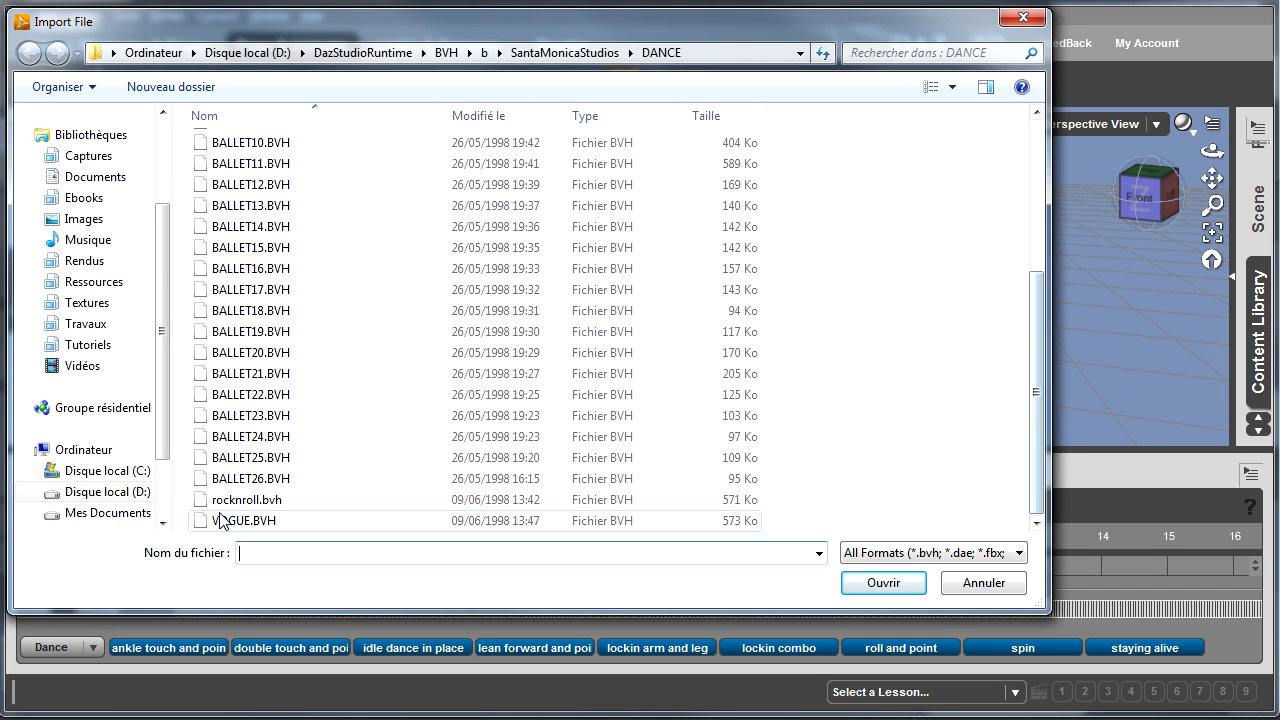
left_click(243, 457)
left_click(872, 586)
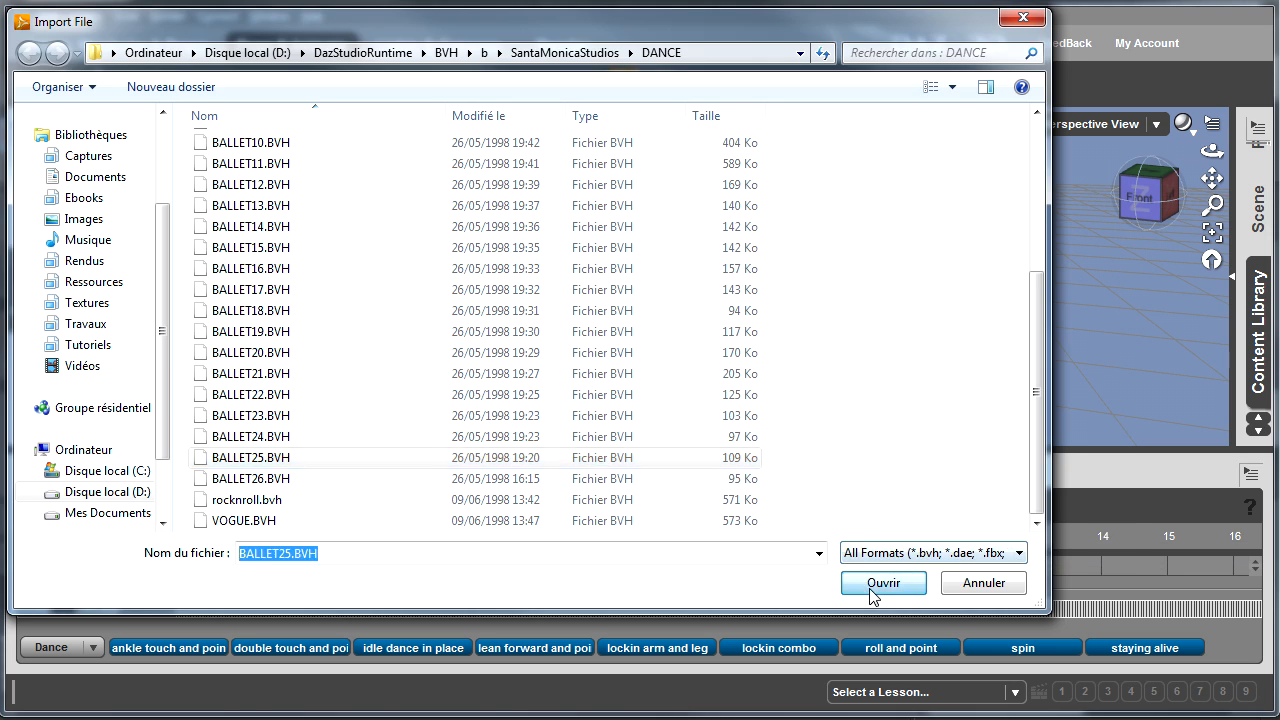
left_click(937, 549)
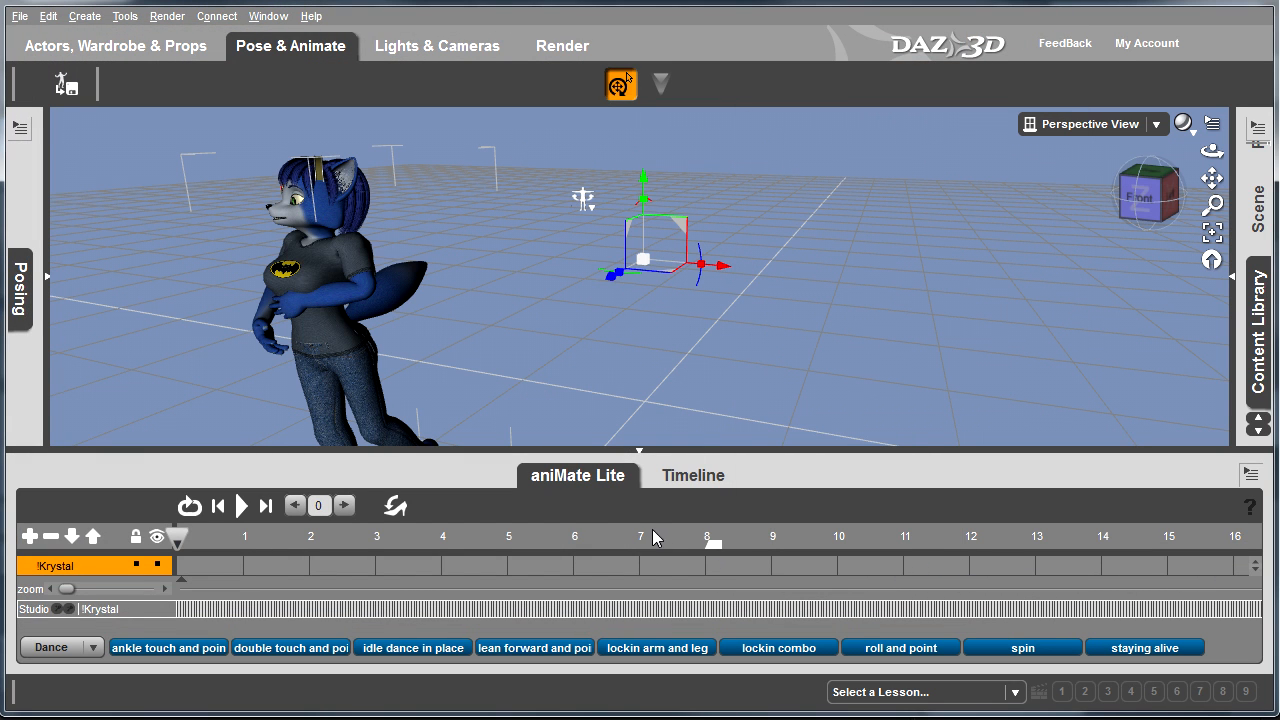
Step: Set the timeline's frame rate to 25 FPS
left_click_drag(710, 548, 707, 548)
left_click(694, 479)
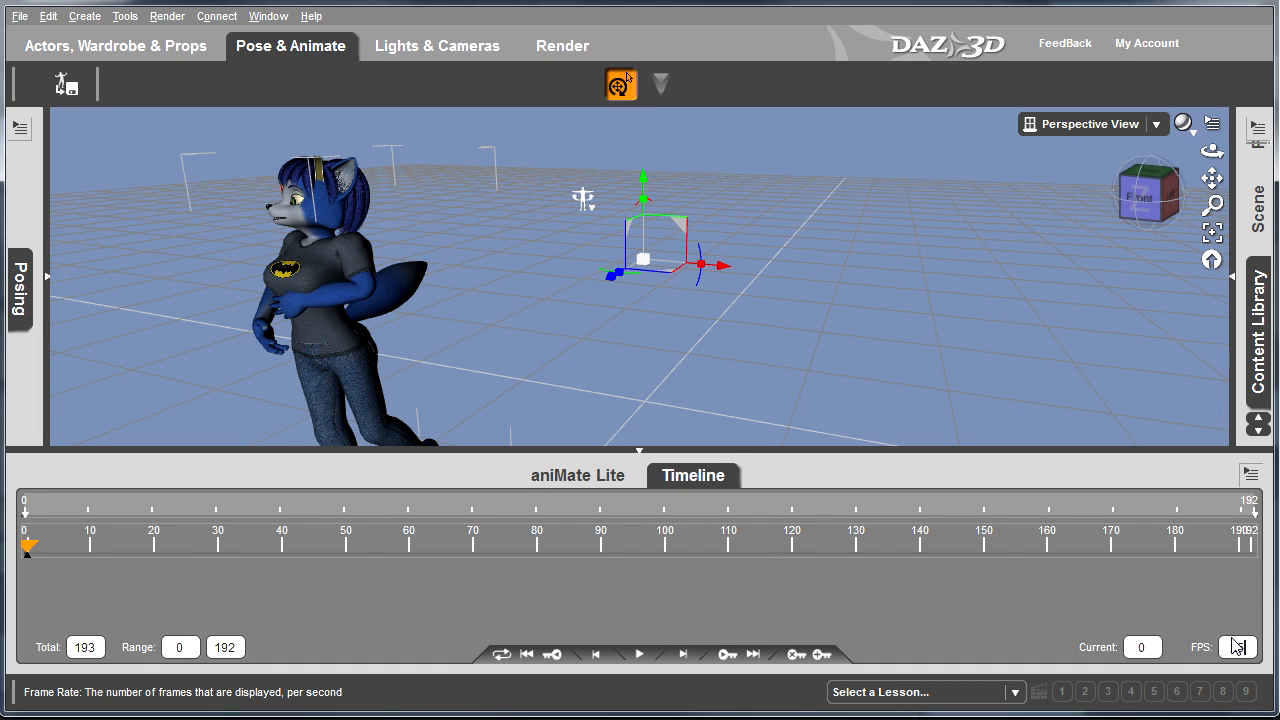
type("25")
key("Return")
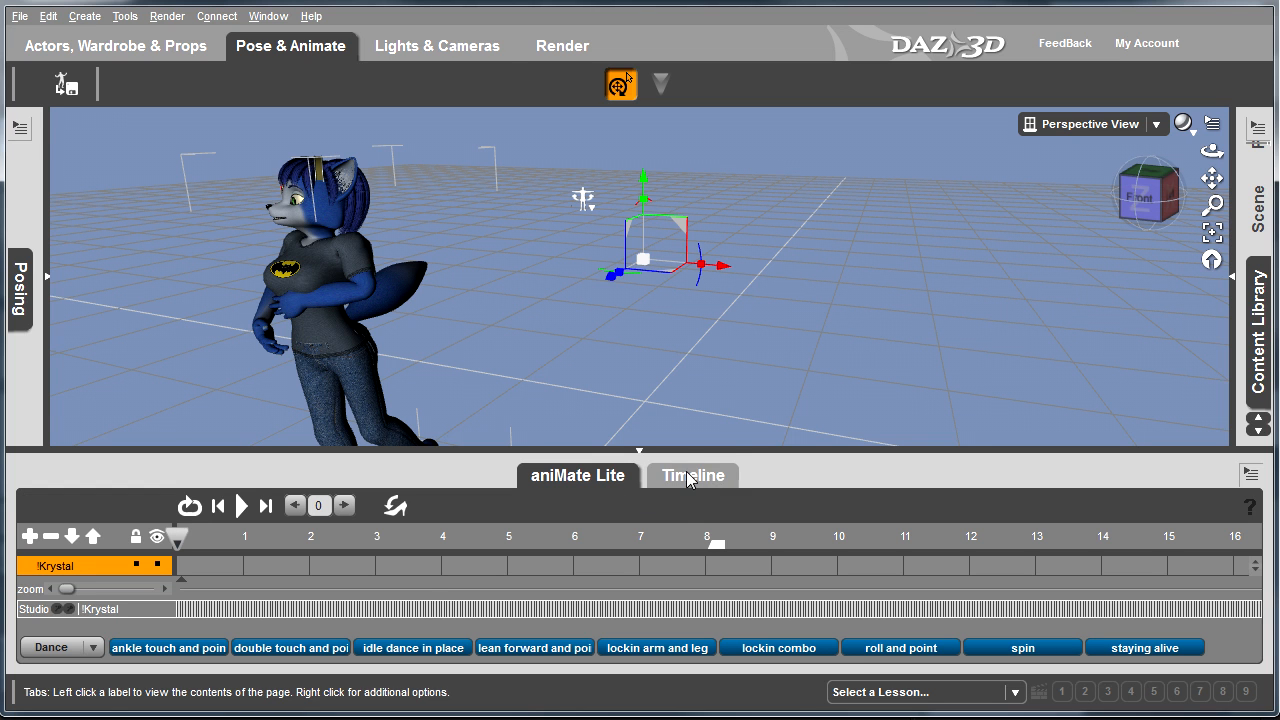
Step: Play the imported ballet motion with the whole figure in view, stop it and return to the first frame
mouse_move(1205, 207)
left_mouse_down()
mouse_move(623, 321)
mouse_move(1205, 207)
left_mouse_up()
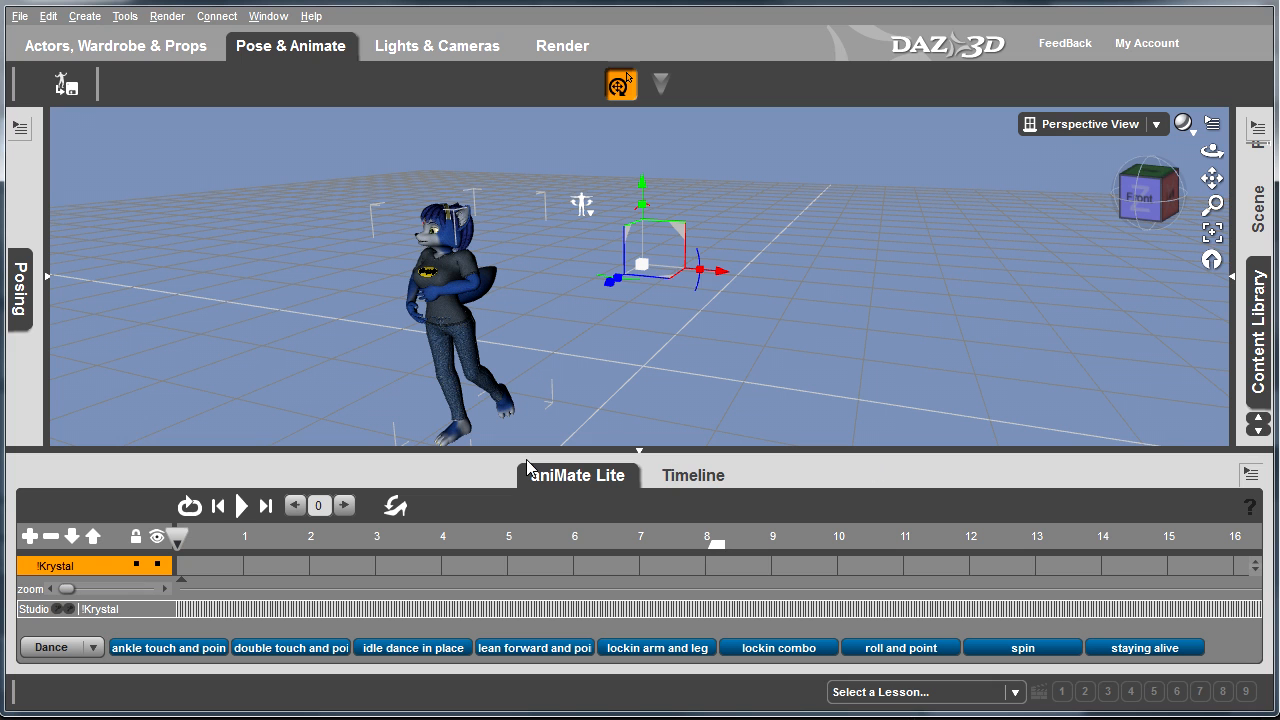
left_click(240, 506)
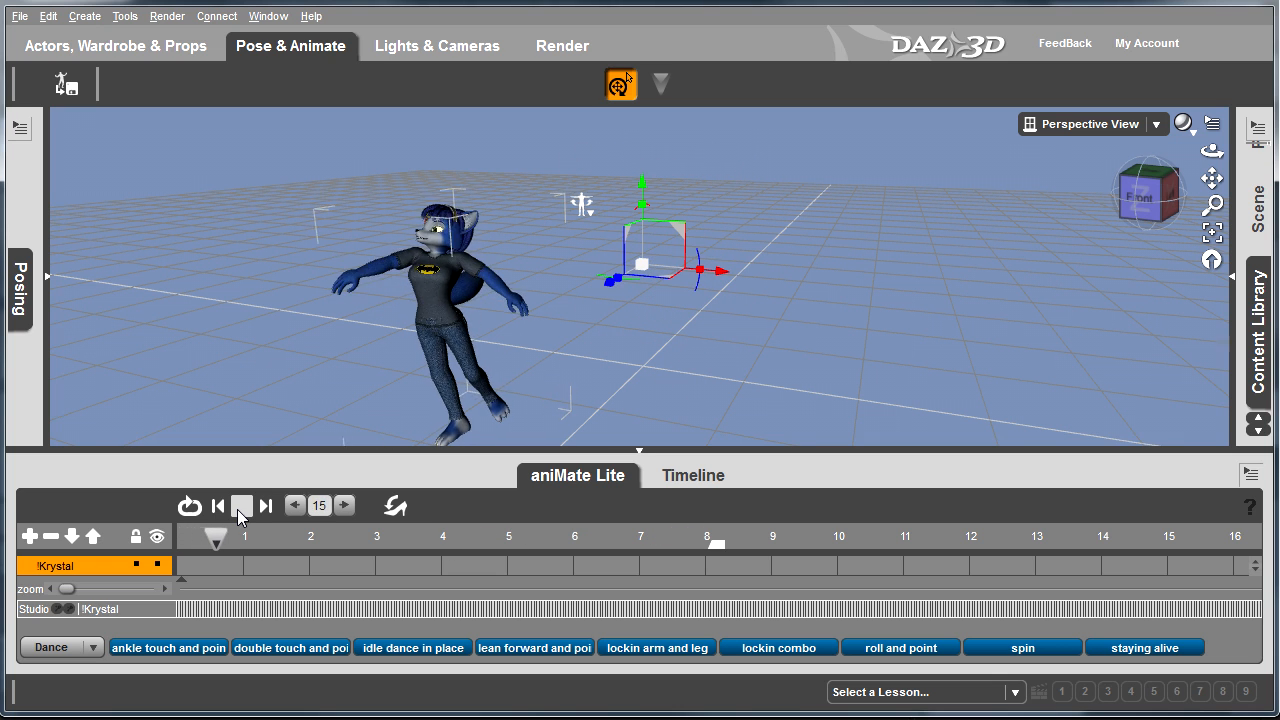
left_click(237, 509)
left_click(218, 506)
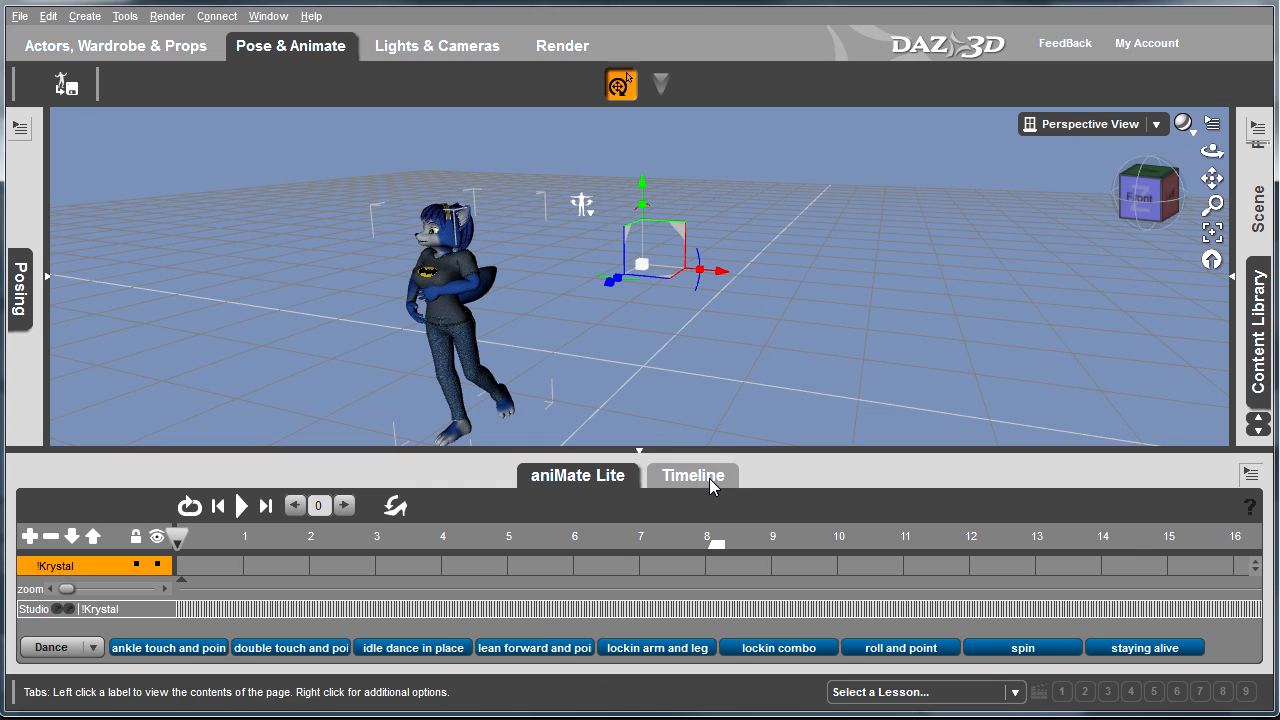
Step: Play the ballet motion in the Timeline and again in aniMate Lite, stopping it and returning to the first frame
left_click(700, 476)
left_click(640, 654)
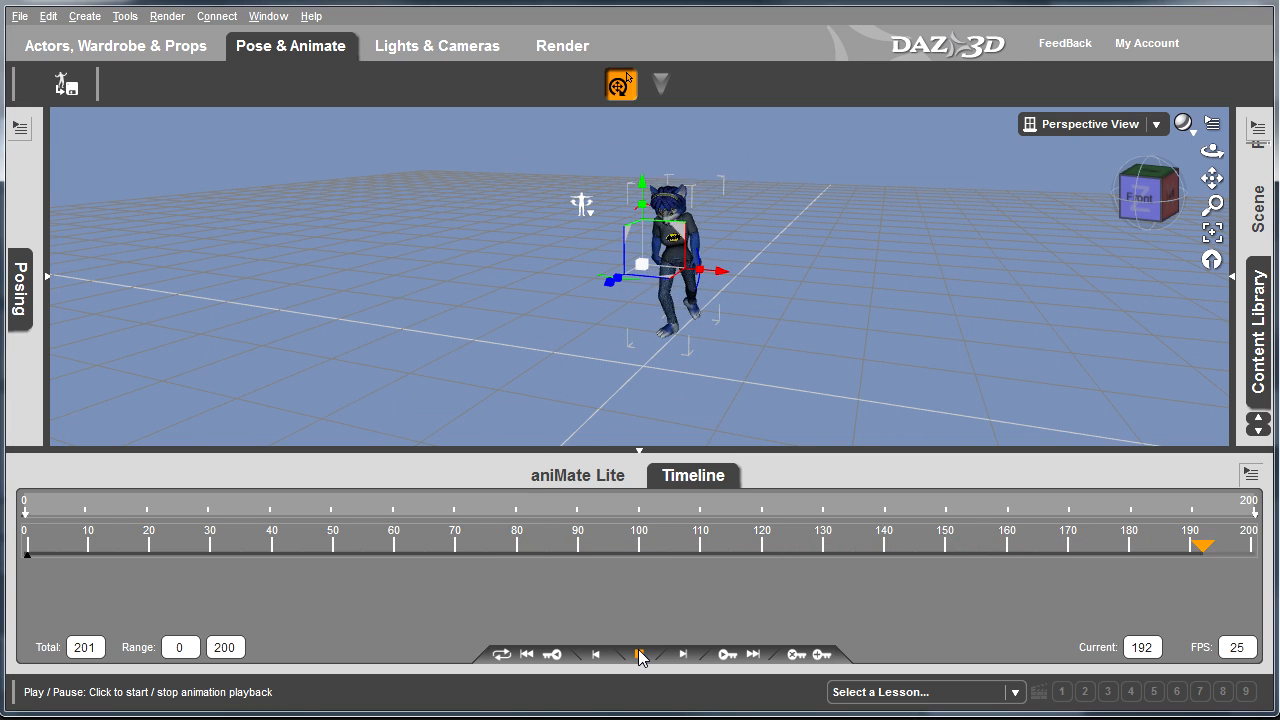
left_click(640, 655)
left_click(596, 654)
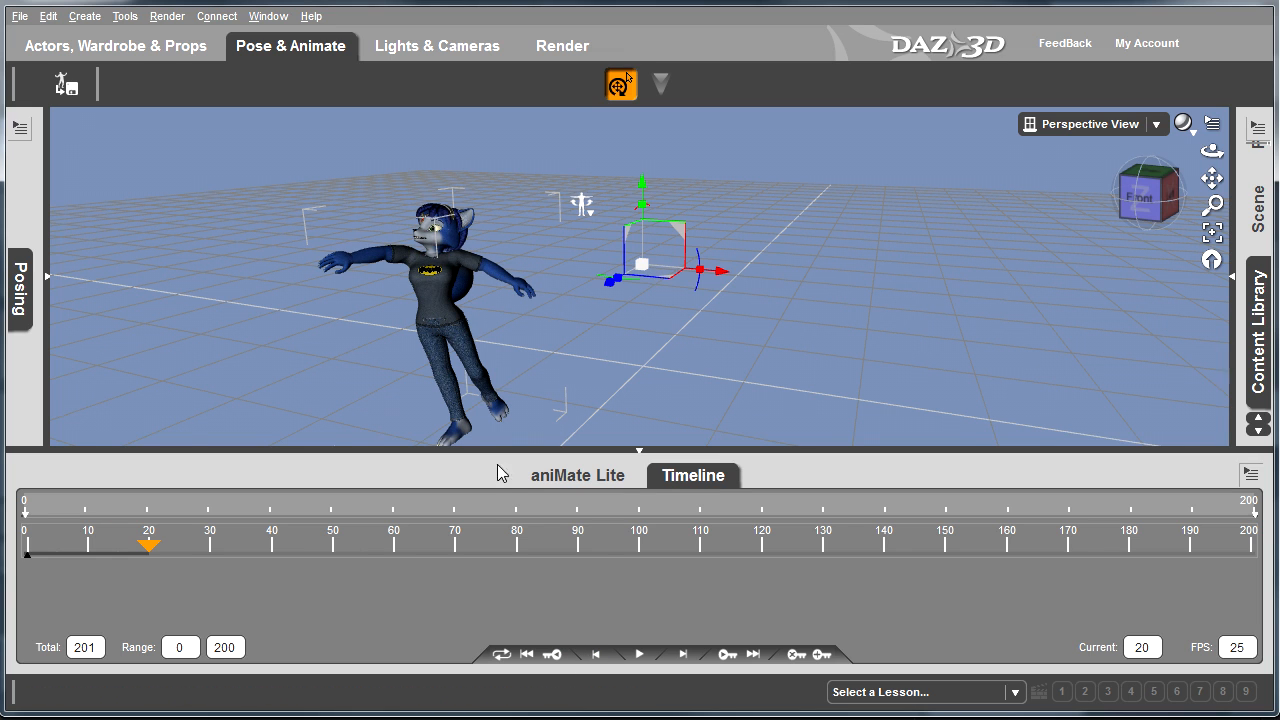
left_click(545, 477)
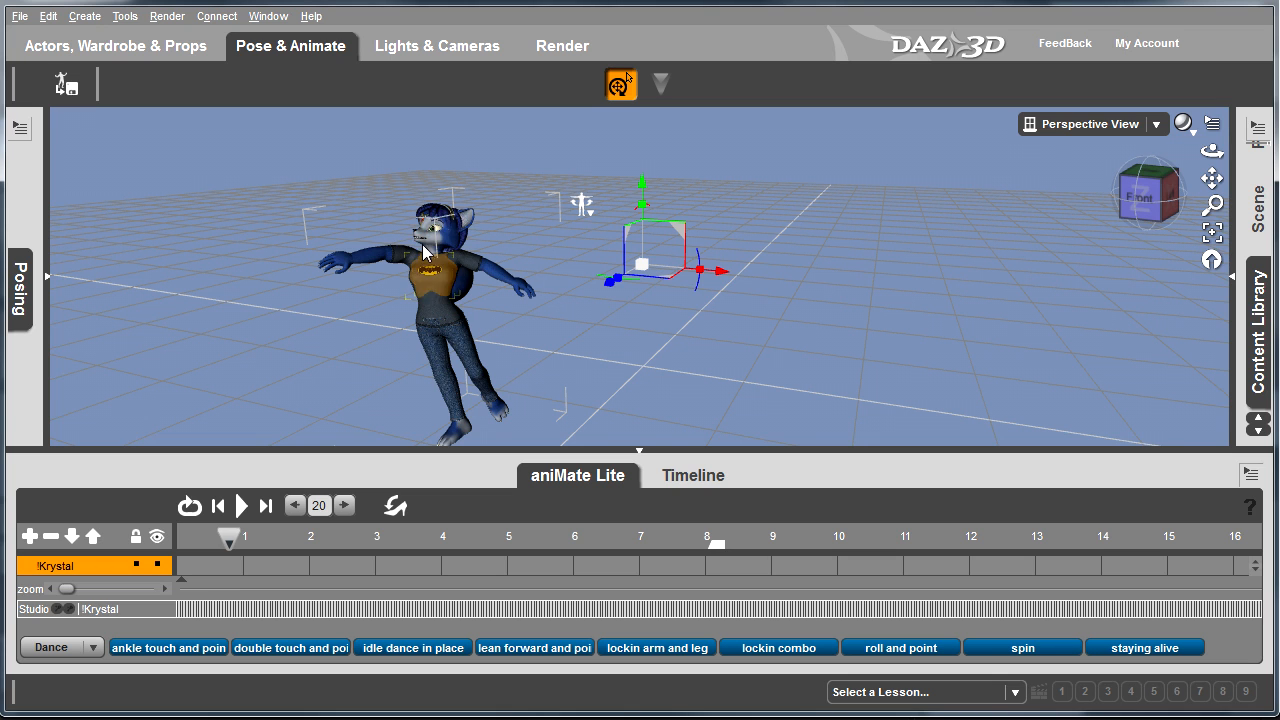
left_click(242, 507)
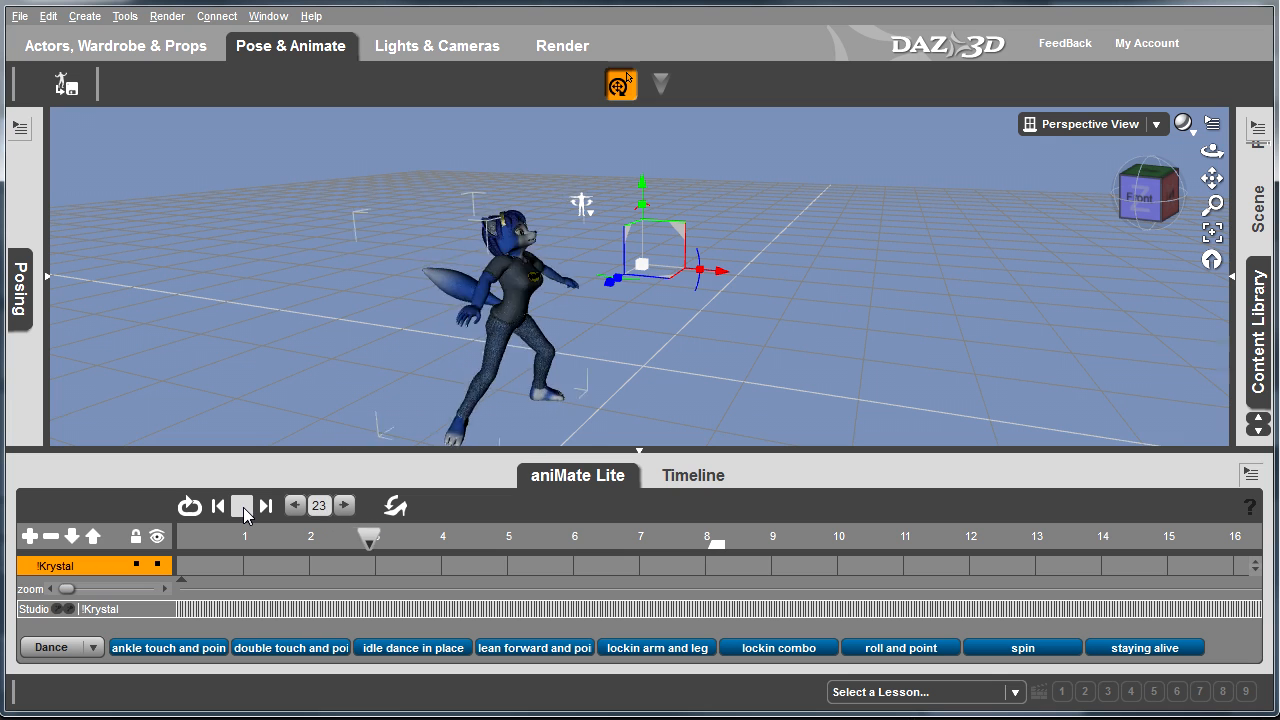
left_click(243, 507)
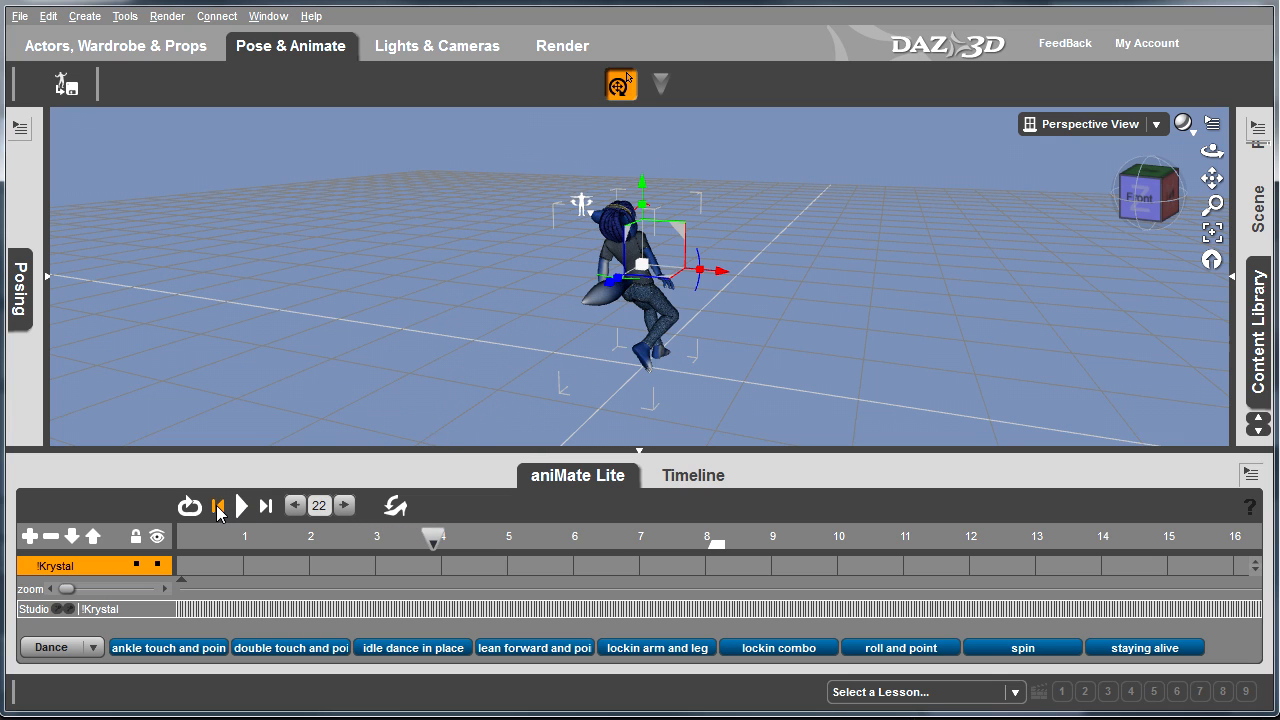
left_click(218, 506)
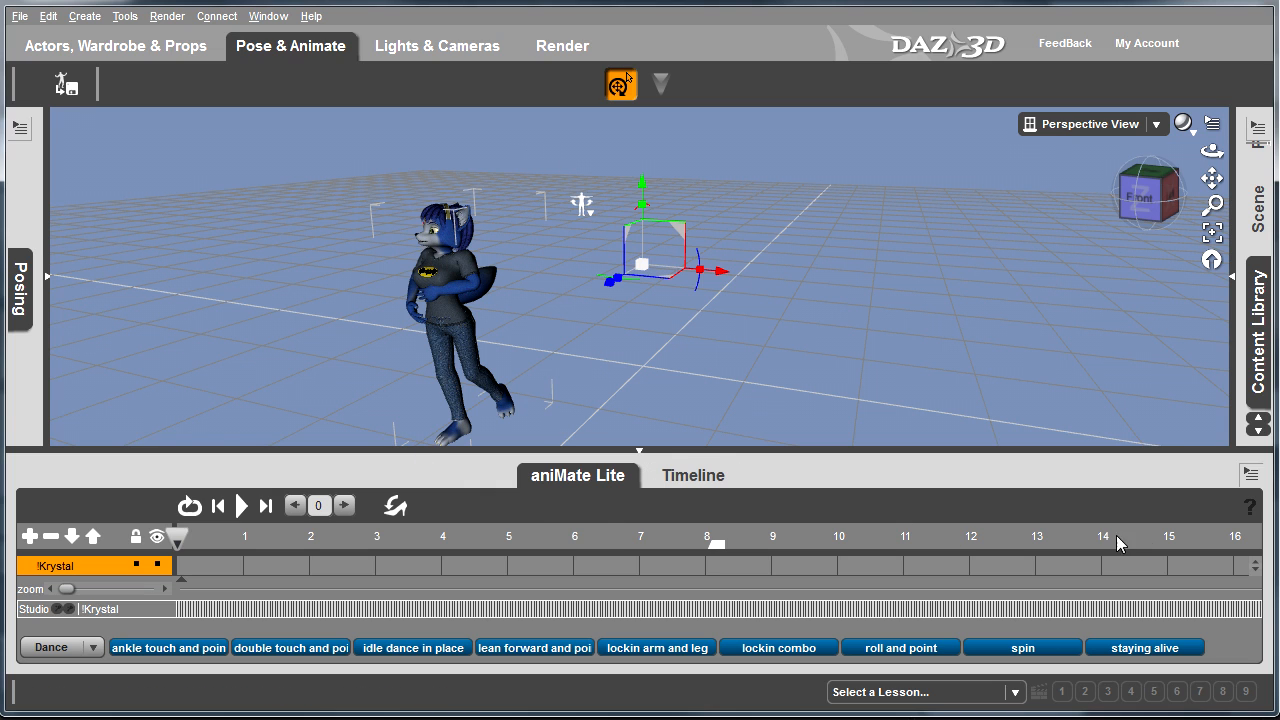
Step: Bake the !Krystal figure's aniMate motion to Studio keyframes
right_click(800, 505)
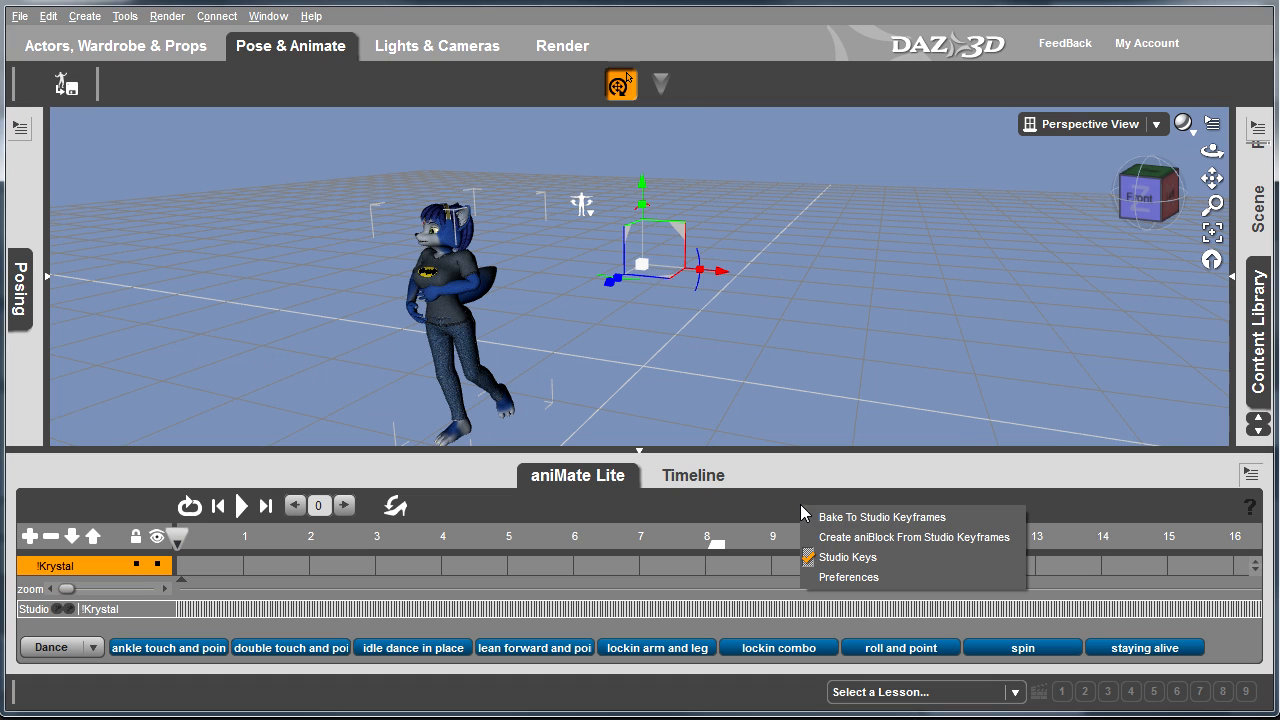
left_click(832, 518)
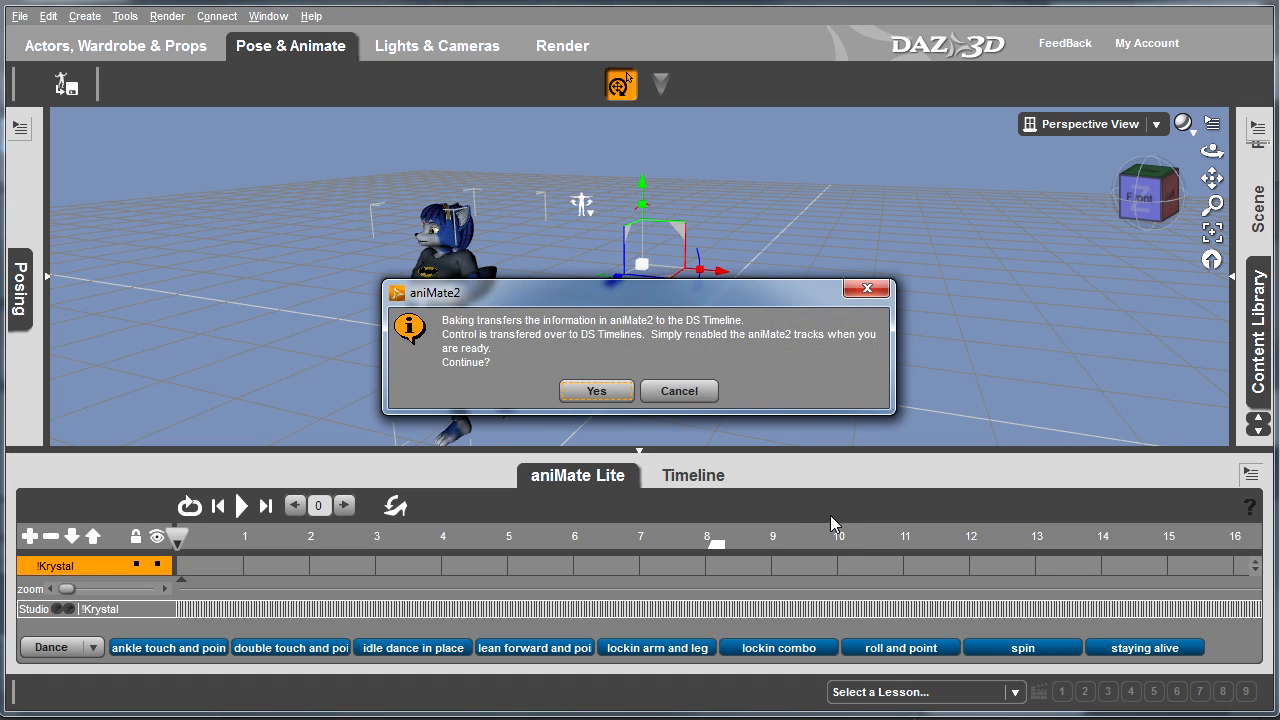
left_click(598, 392)
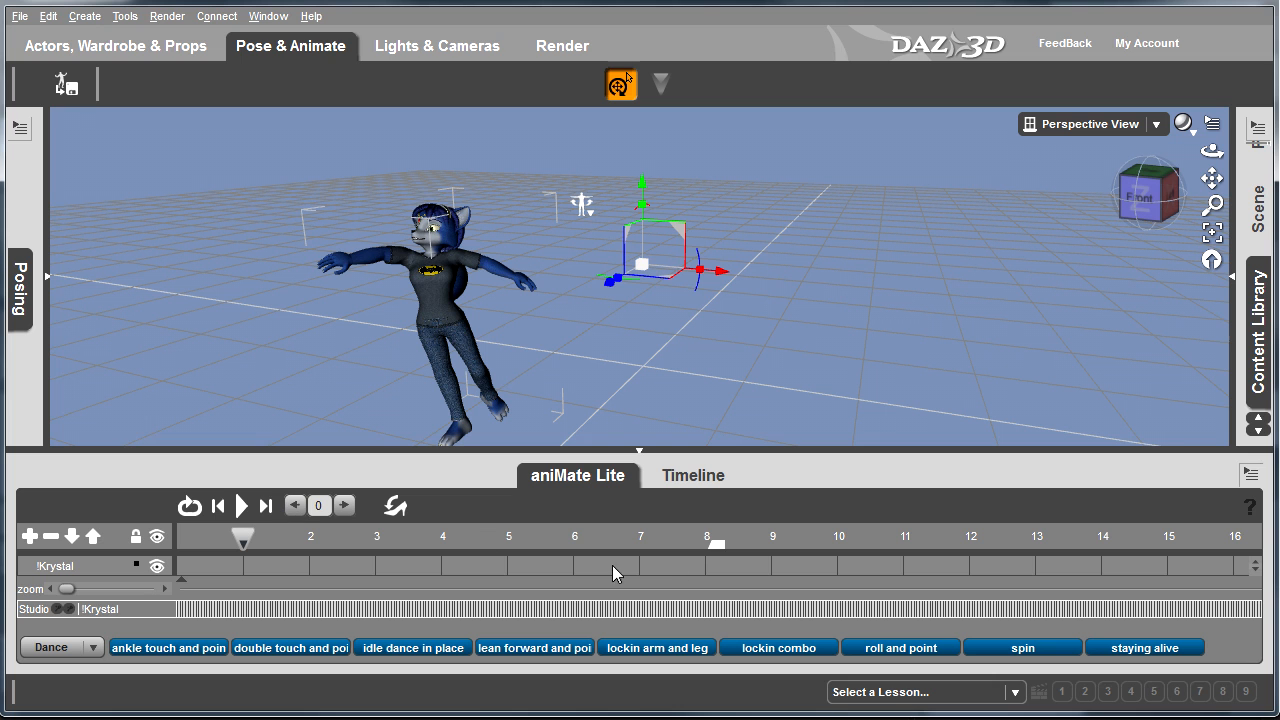
Step: Play the baked motion from the start, return to the first frame and check the Timeline
left_click(218, 506)
left_click(243, 506)
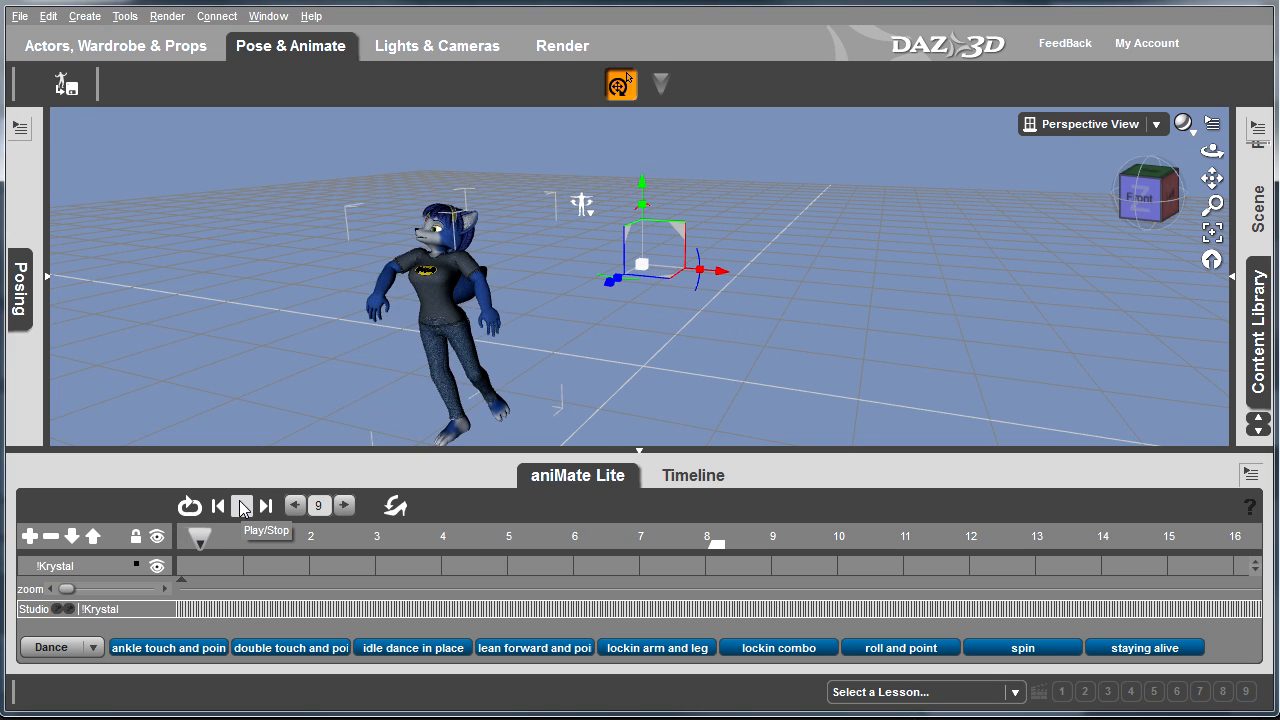
left_click(218, 510)
left_click(690, 477)
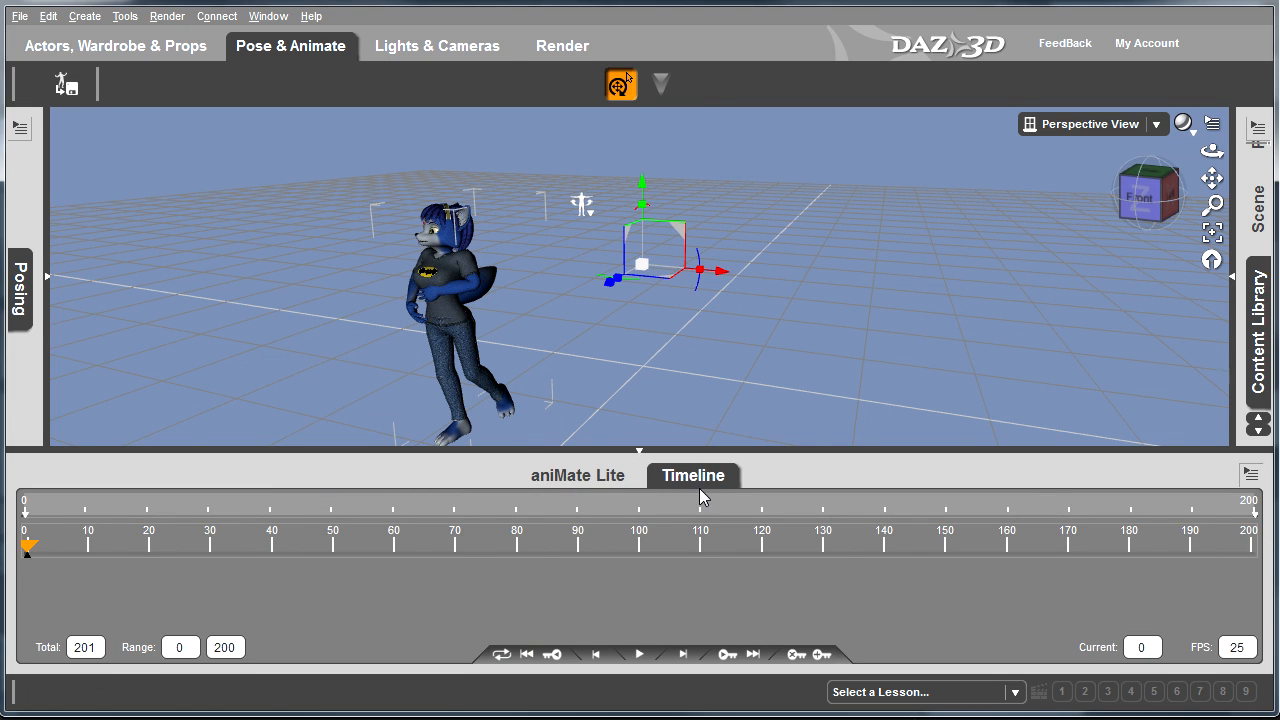
left_click(545, 476)
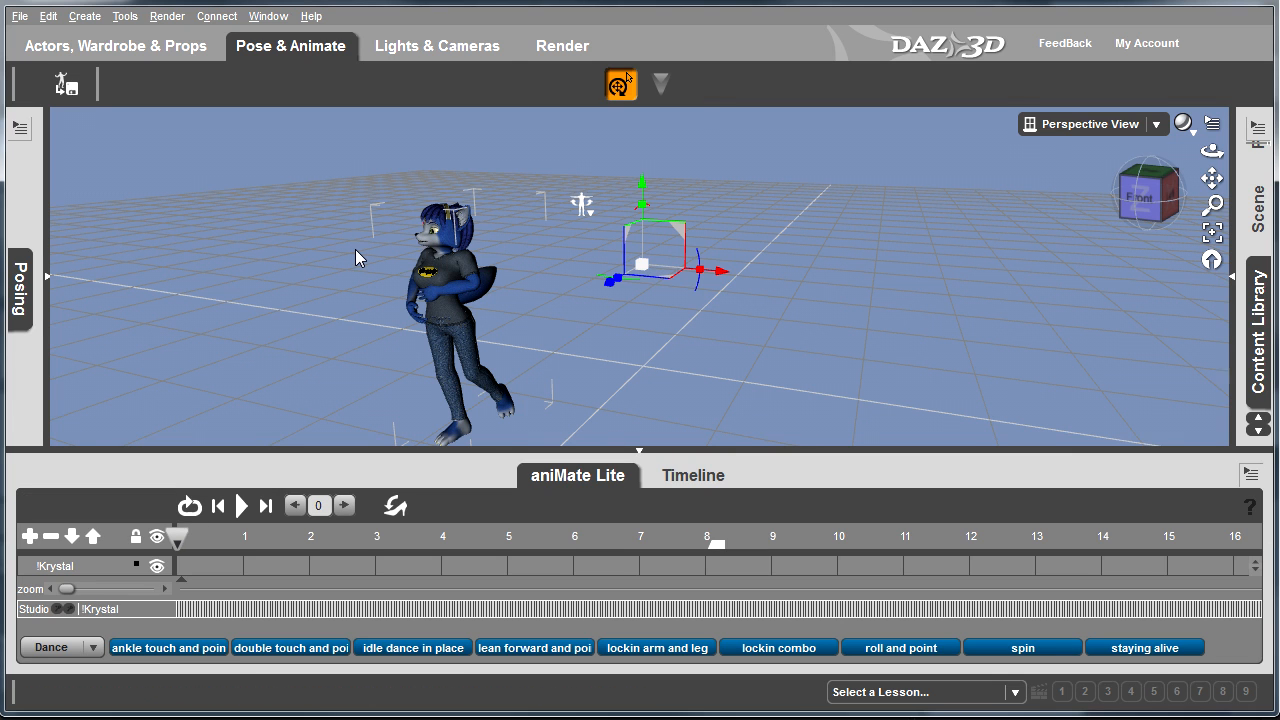
Step: Start exporting the scene as an Autodesk FBX file named fixcheveuyxkrystaldanse.fbx in the Nouveau dossier (6) folder
left_click(19, 16)
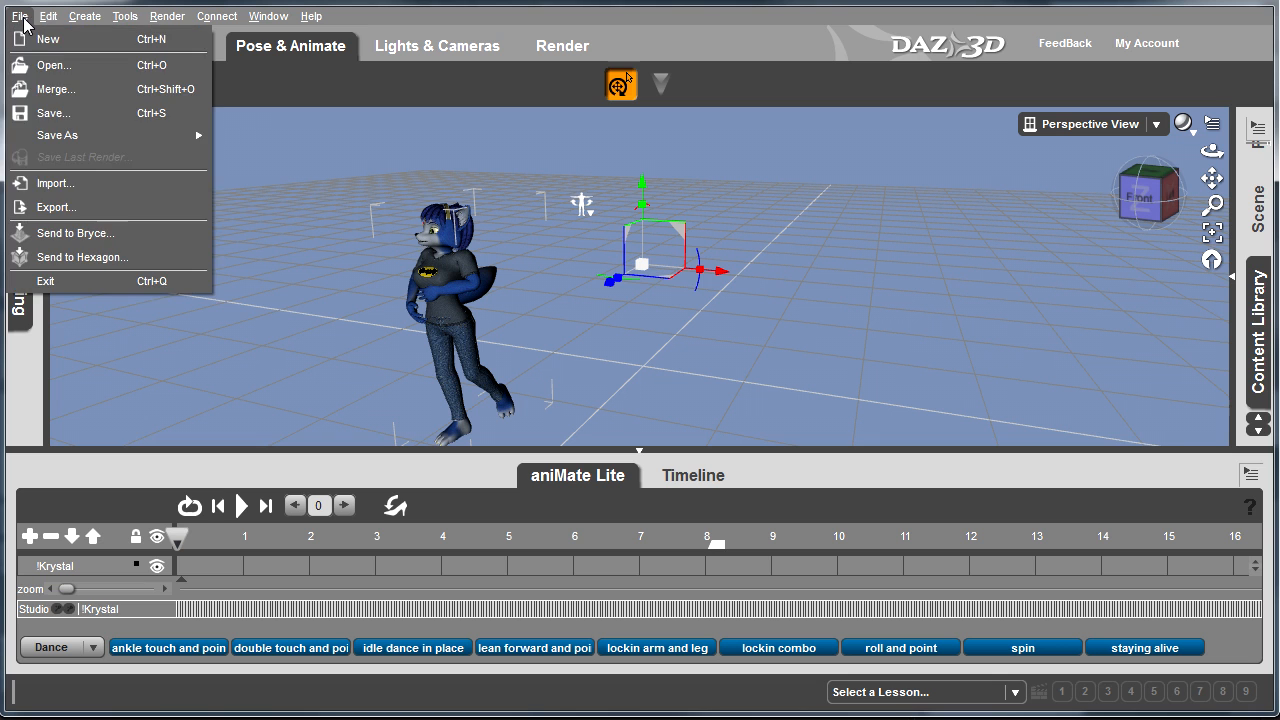
left_click(53, 207)
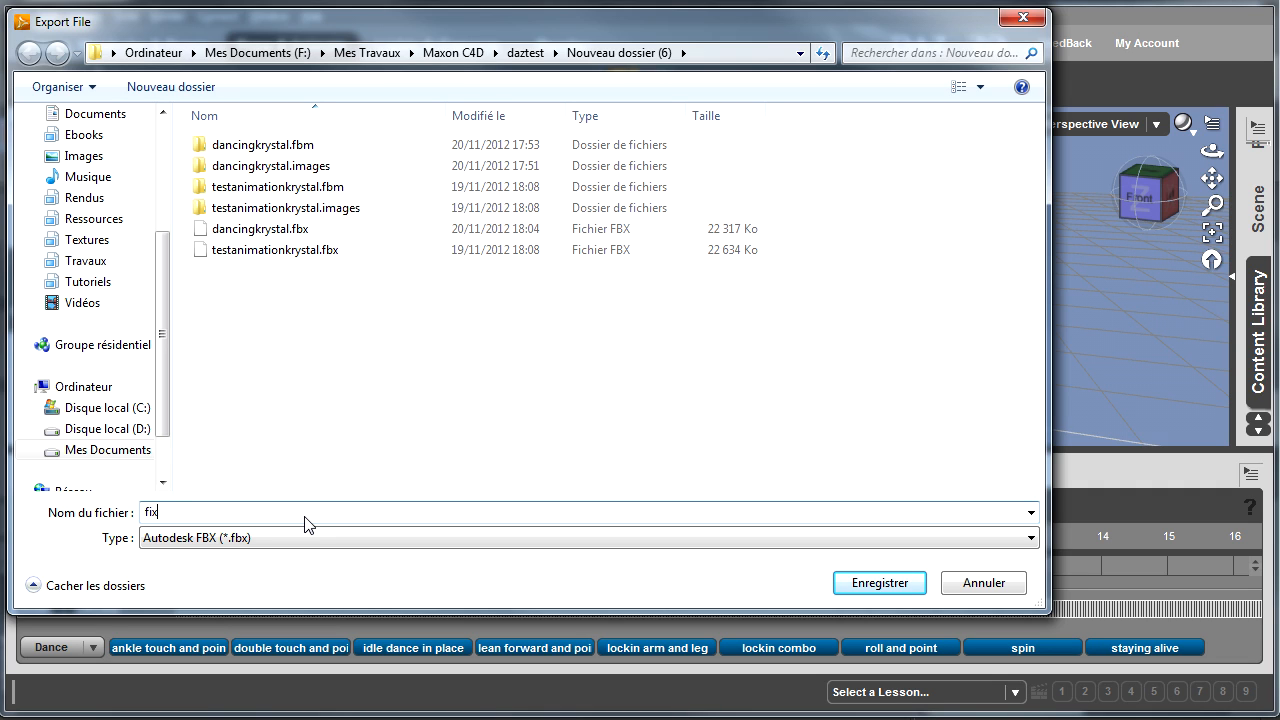
type("veuyxkrystaldance.fbx")
key("Left")
key("Left")
key("Left")
key("Left")
key("Left")
key("shift+Left")
type("s")
left_click(866, 586)
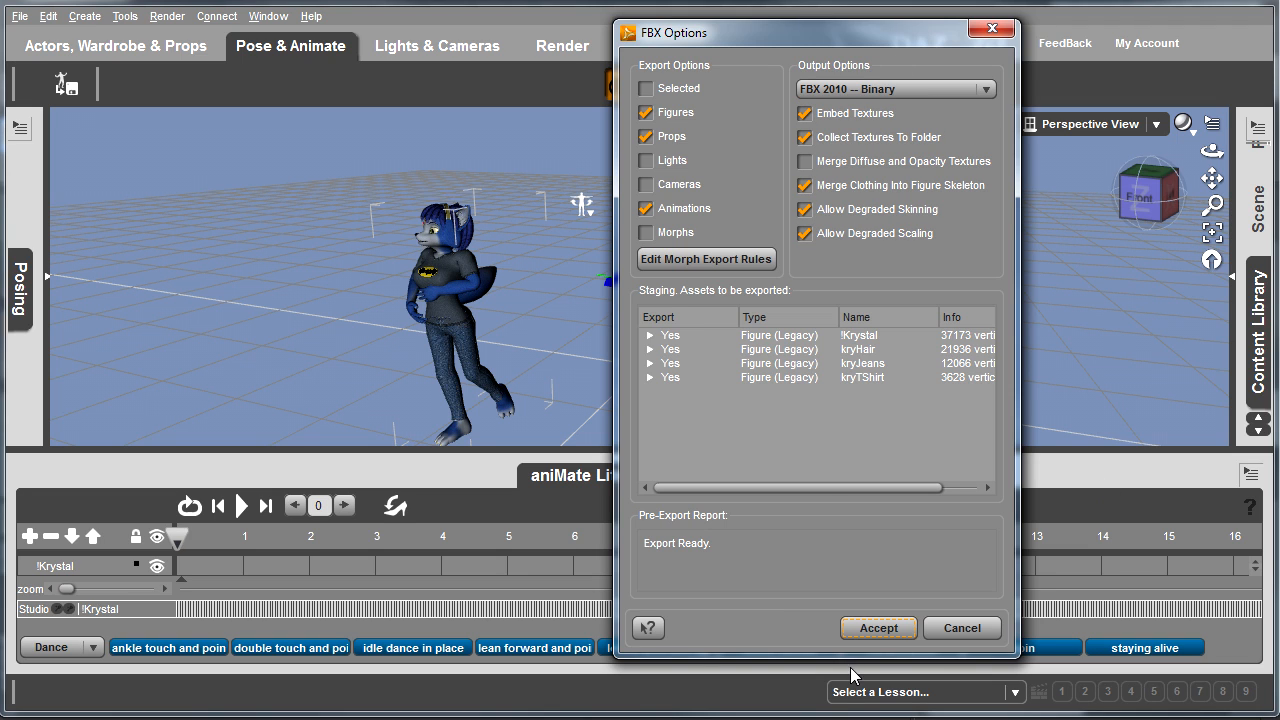
Step: Check the !Krystal and kryHair entries among the staged assets and accept the FBX 2010 -- Binary export with animations included
left_click(649, 335)
left_click(649, 335)
left_click(651, 349)
left_click(651, 349)
left_click(872, 626)
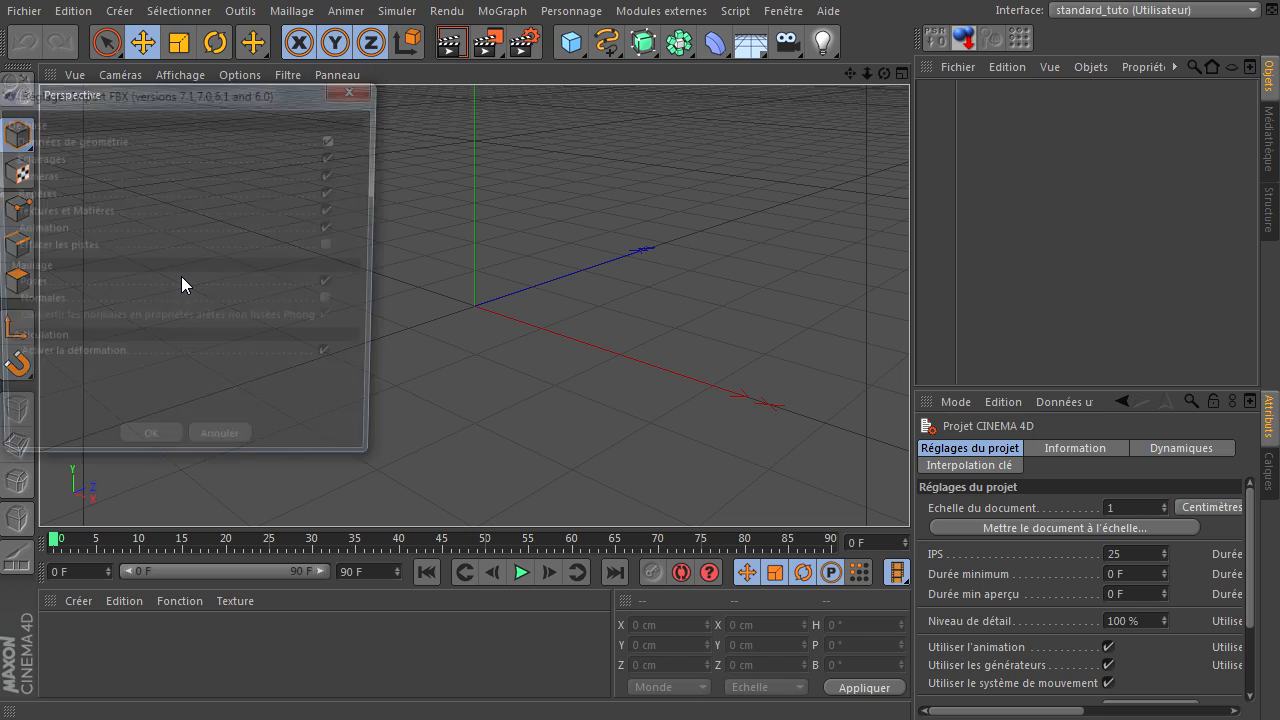
Step: Switch to CINEMA 4D and import fixcheveuyxkrystaldanse.fbx with the default FBX settings and the Animation (0s - 7.96s) take
left_click_drag(128, 95, 718, 78)
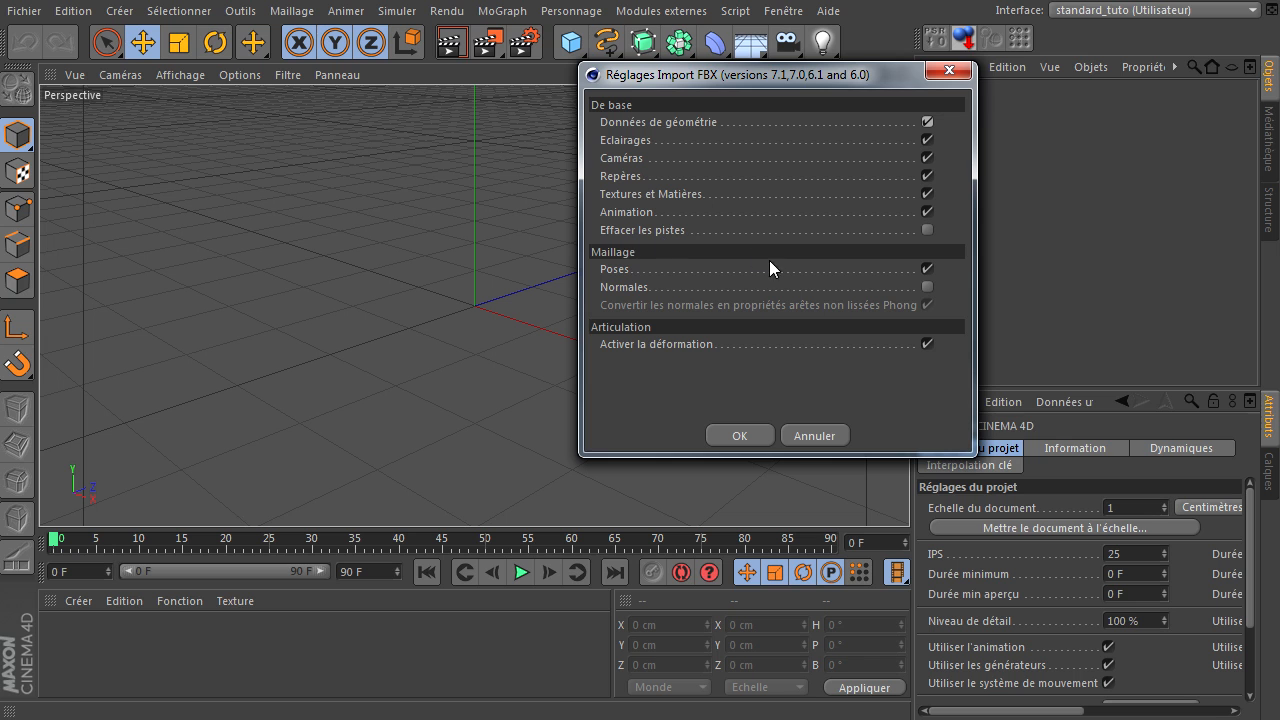
left_click(739, 436)
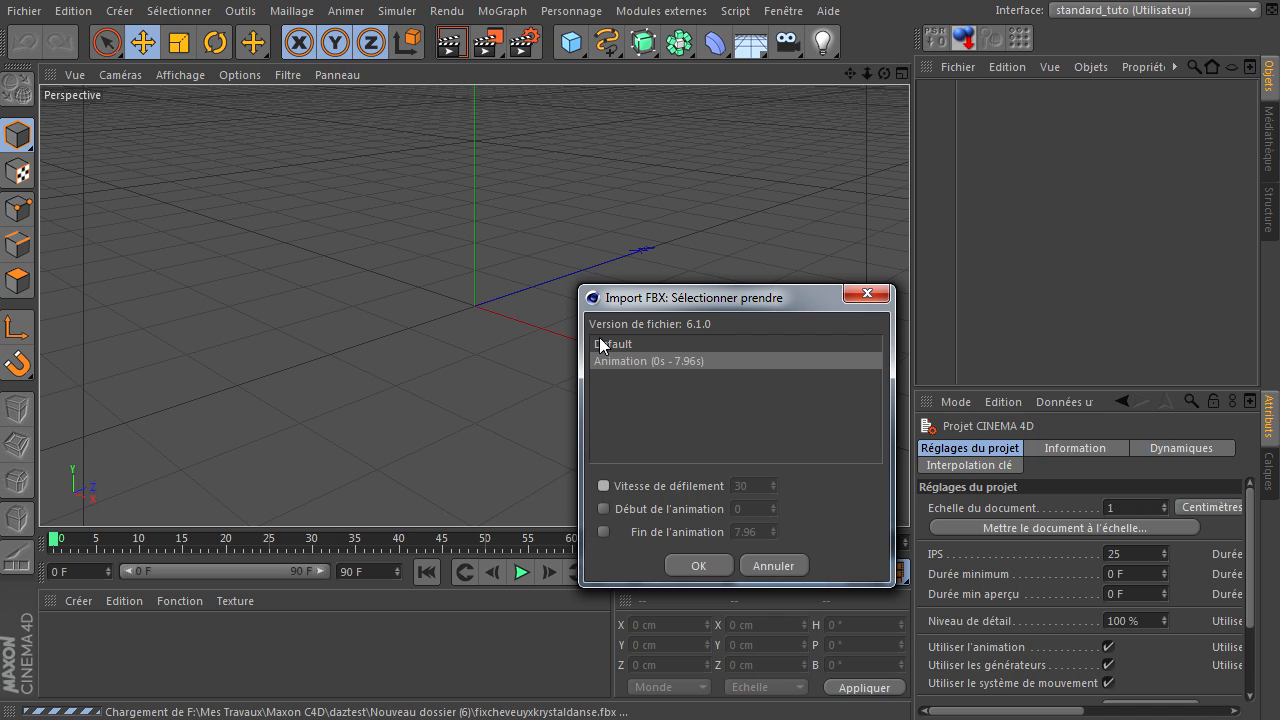
left_click(694, 565)
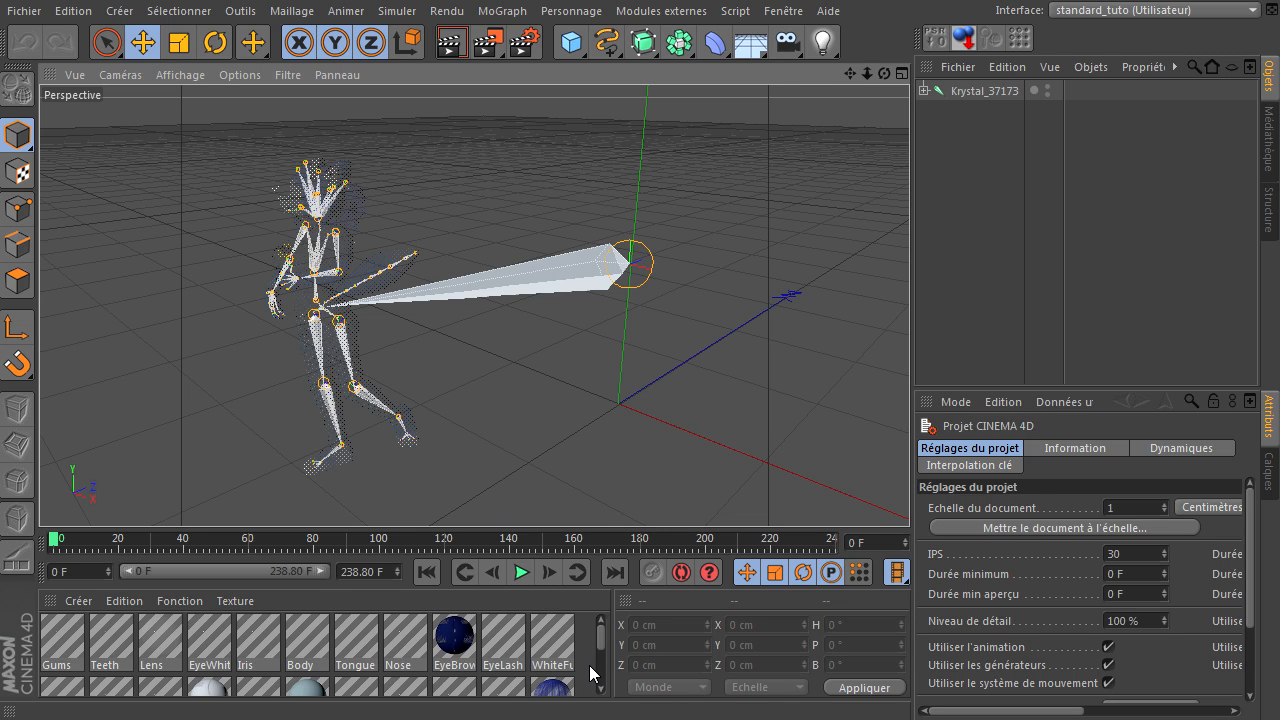
Step: Disable the Transparence, Spécularité, Réflexion, Environnement and Couleur spéculaire channels on all materials except Lens
scroll(263, 676, "down", 3)
key("ctrl+a")
left_click_drag(606, 678, 555, 610)
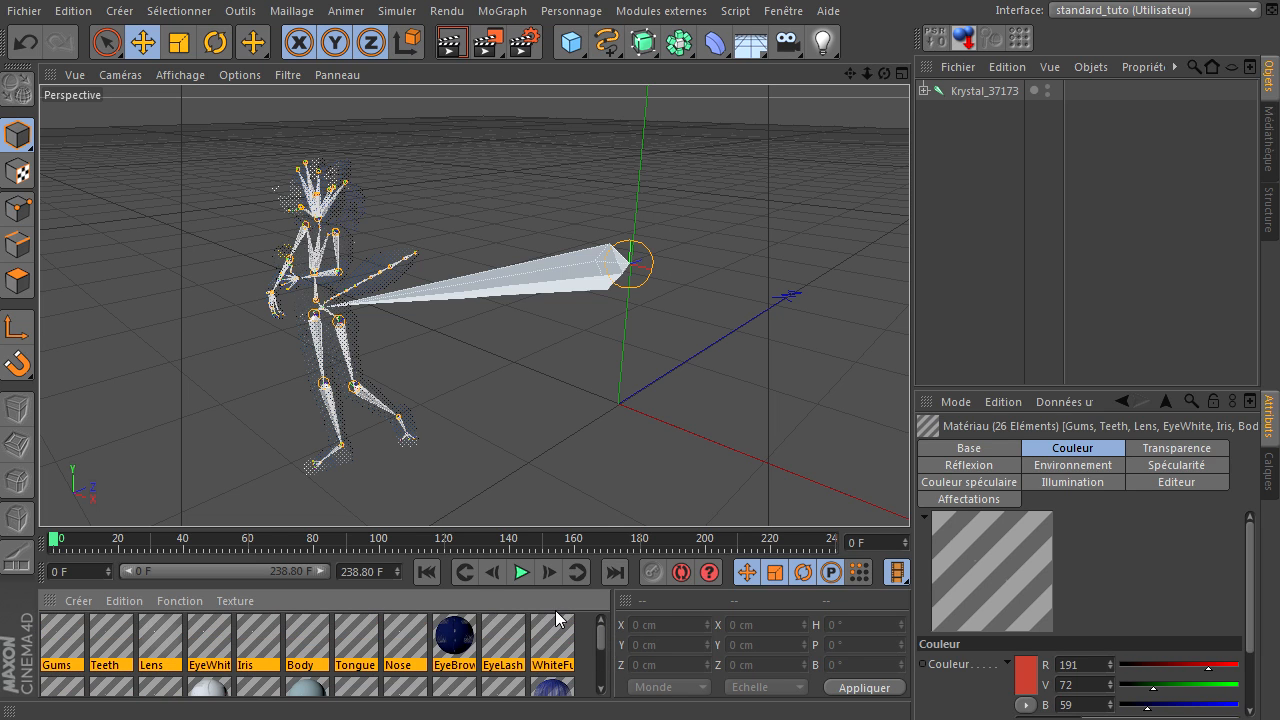
left_click(163, 651, "ctrl")
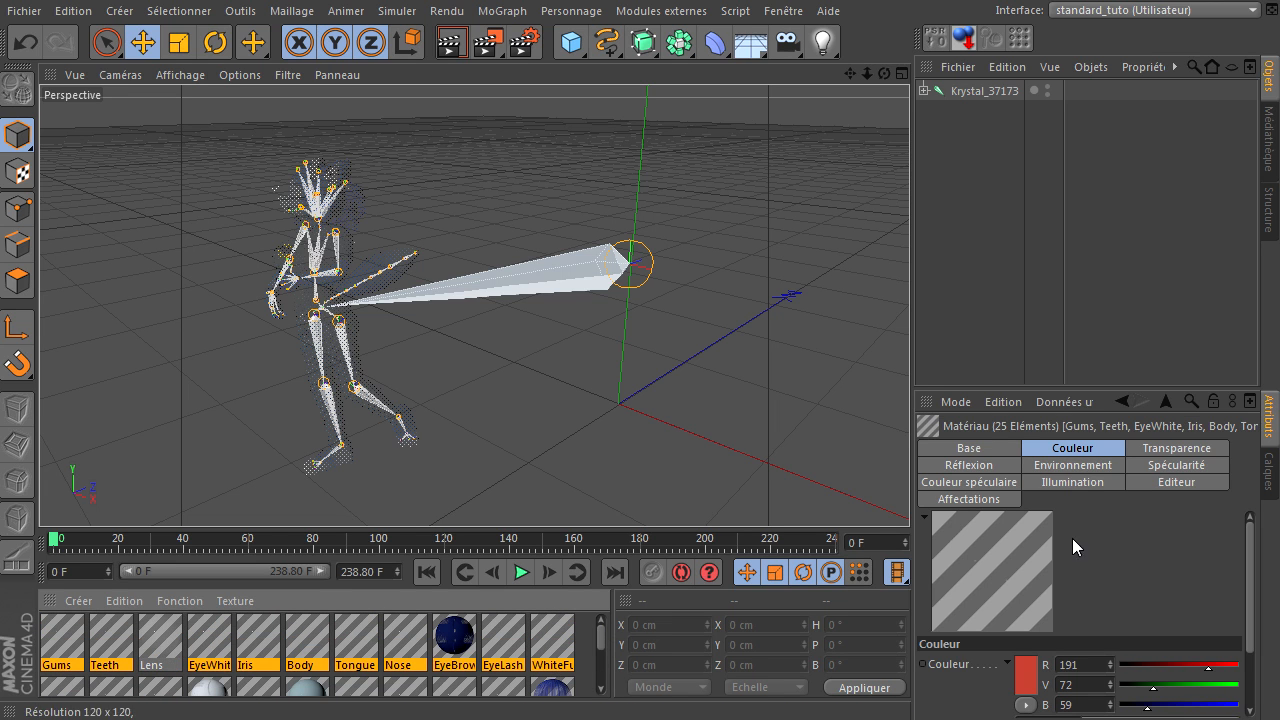
left_click(984, 447)
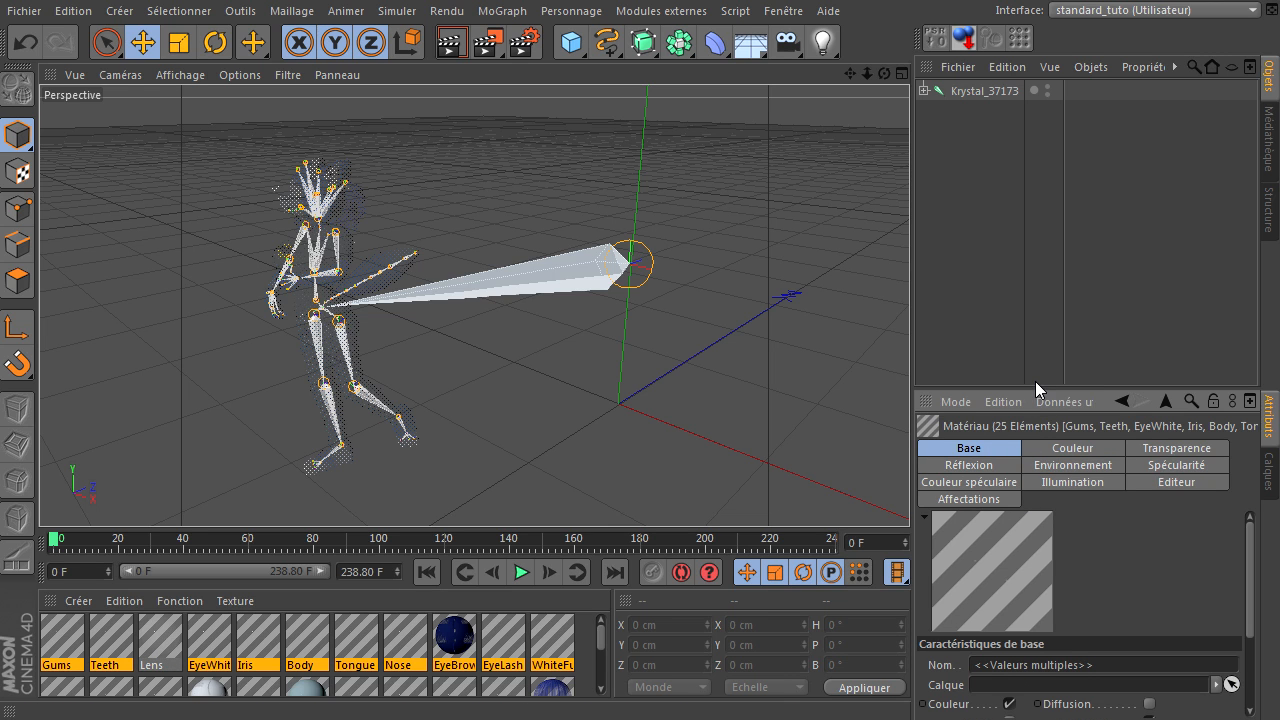
left_click_drag(1035, 381, 1031, 225)
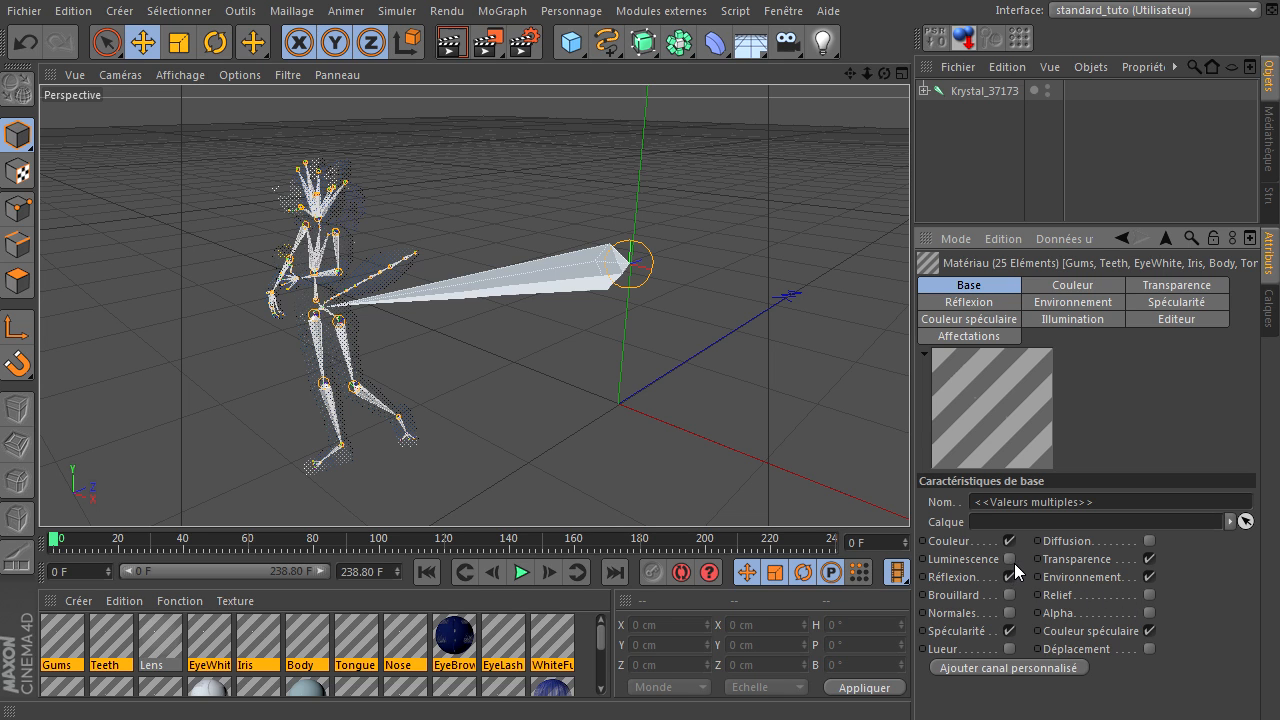
left_click(1150, 559)
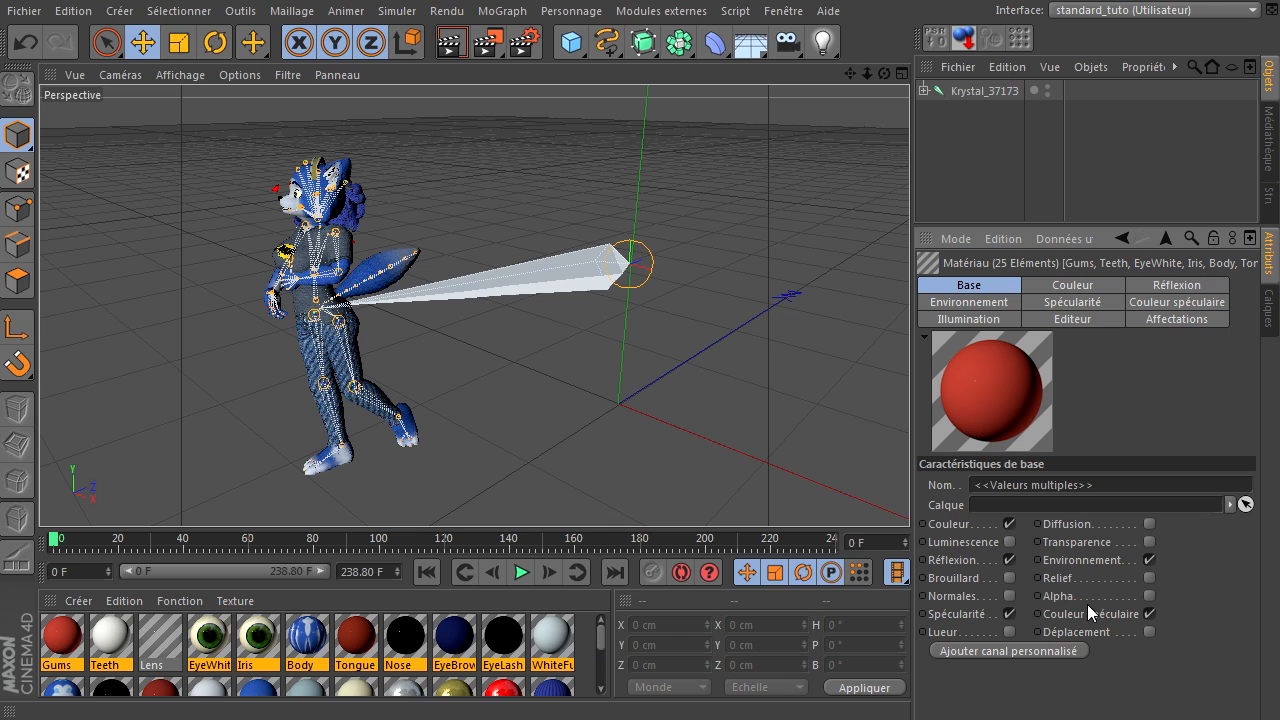
left_click(1011, 614)
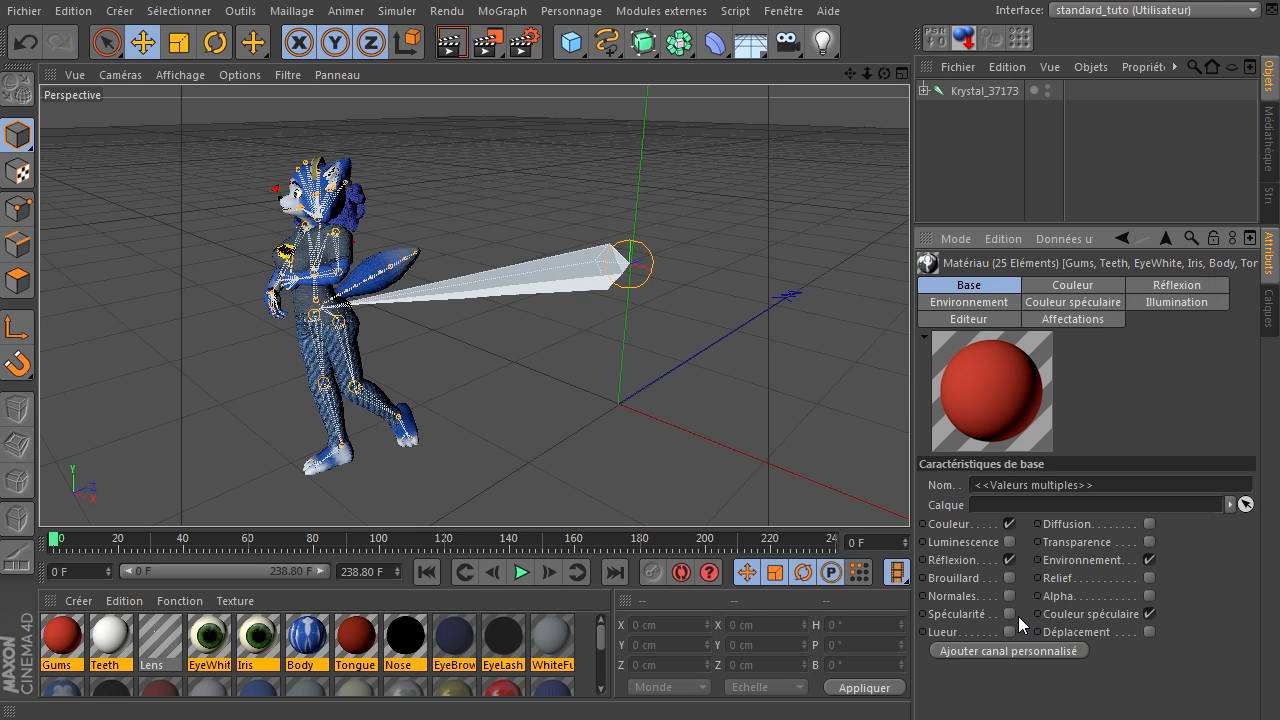
left_click(1010, 560)
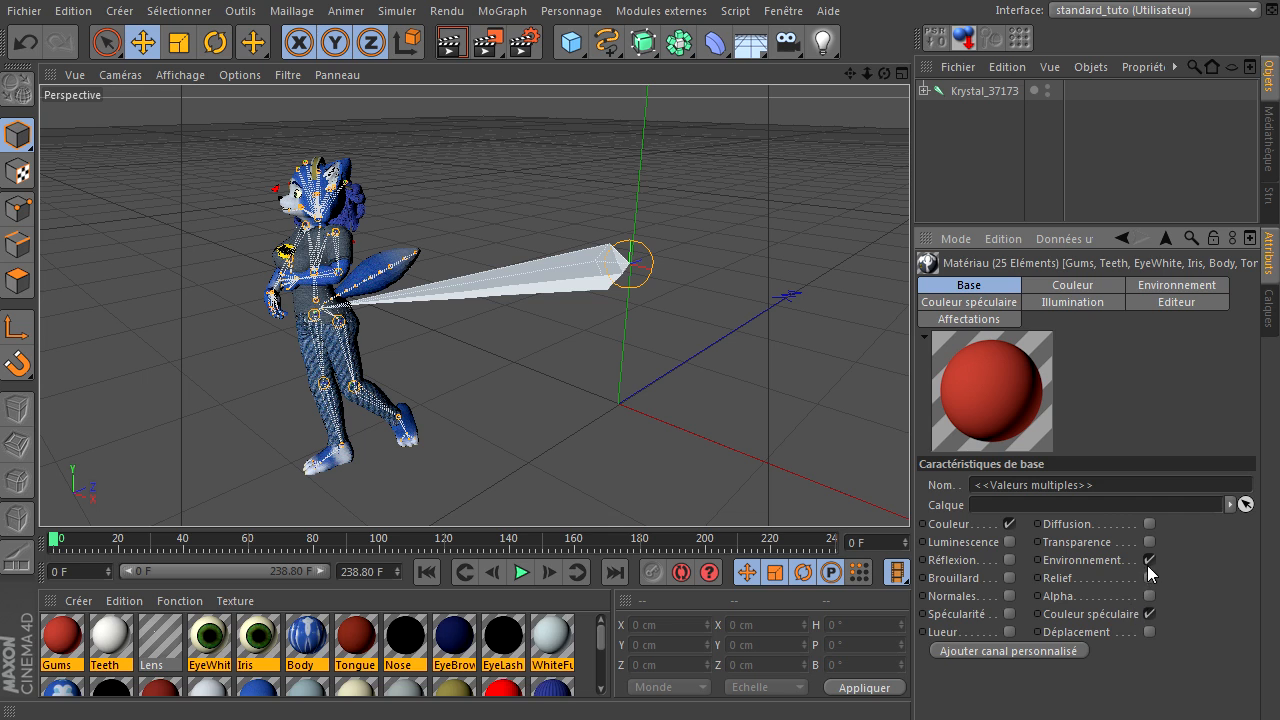
left_click(1149, 561)
left_click(1149, 596)
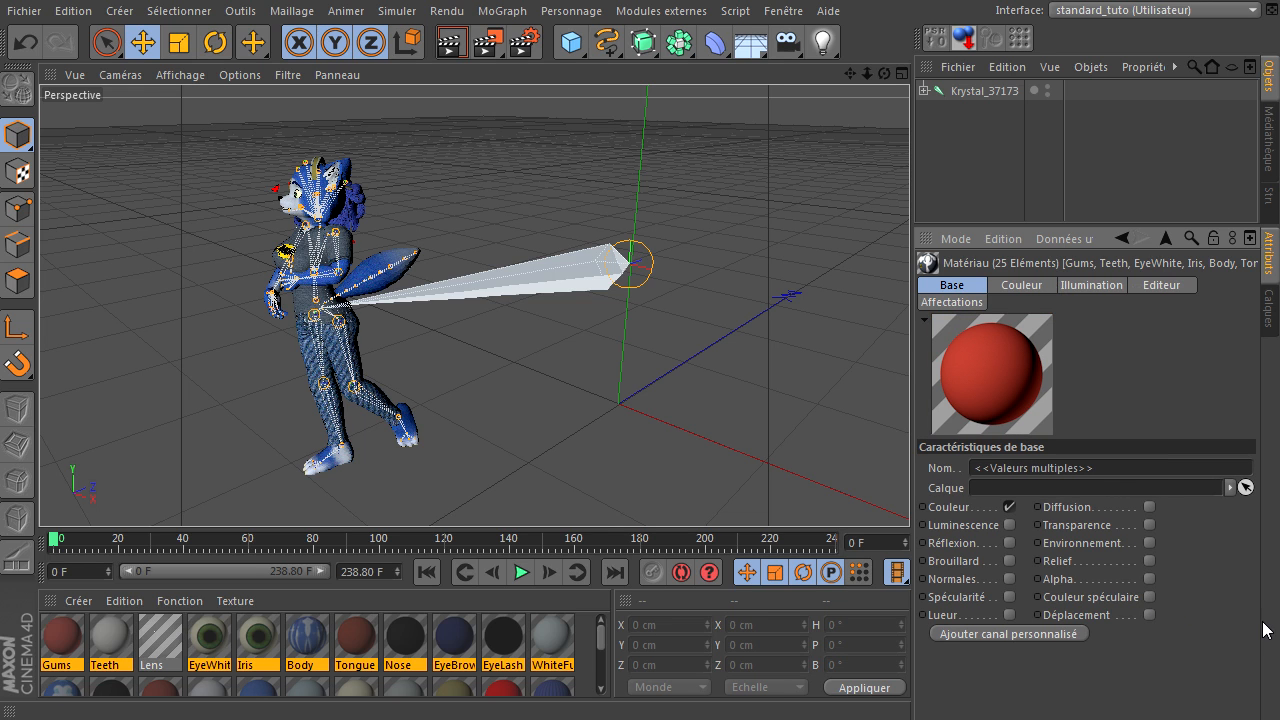
left_click(585, 667)
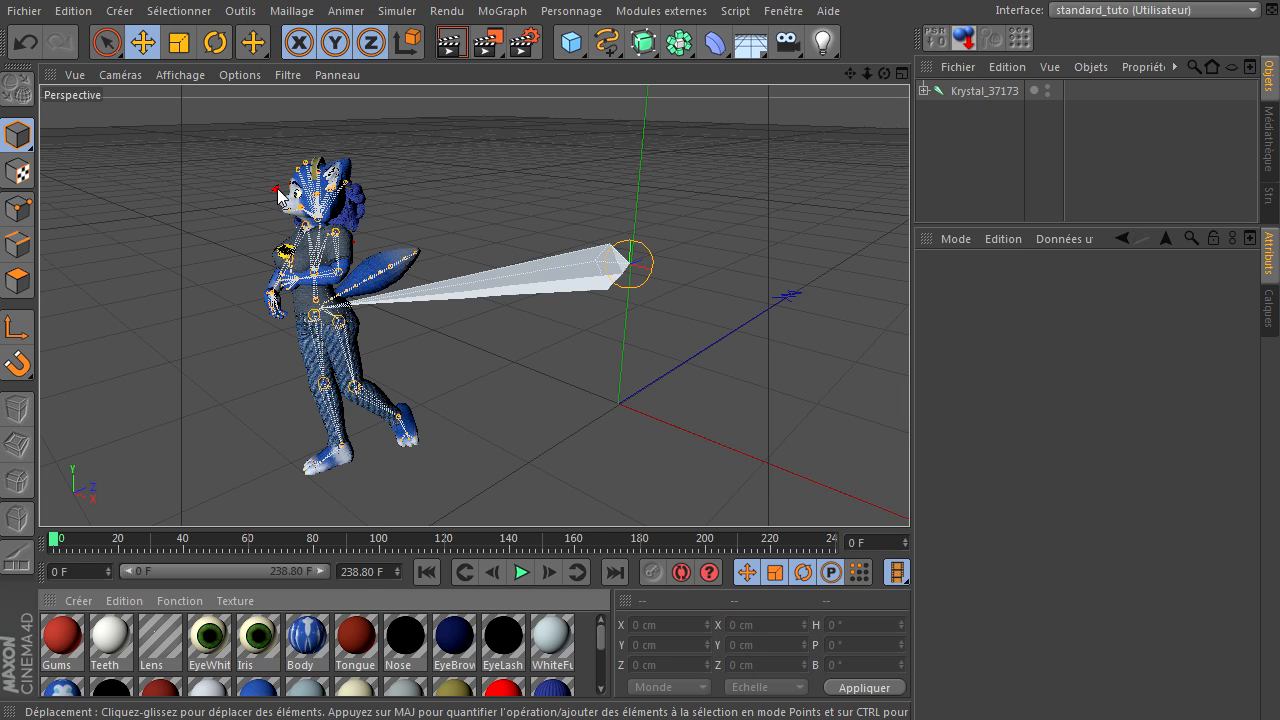
Step: Find the Handle material of the red cone in front of the face, enable its Transparence channel and open that channel's settings
left_click_drag(850, 76, 909, 495)
left_click(519, 191)
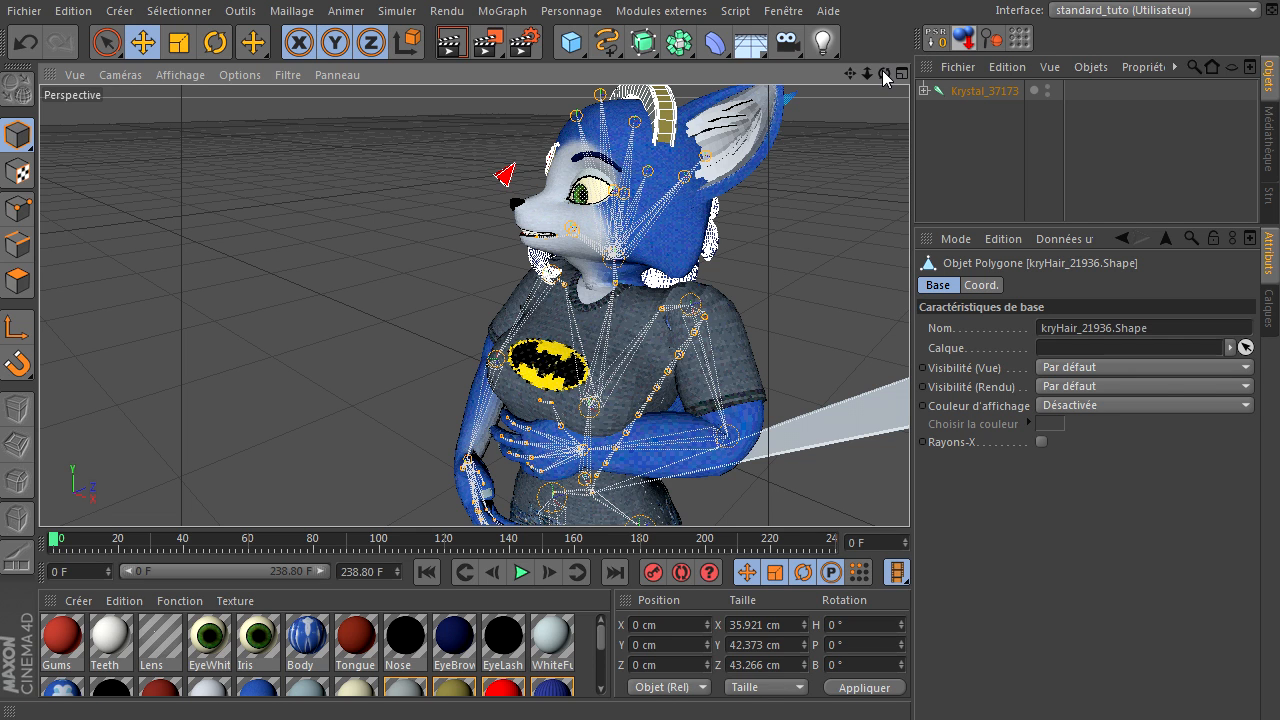
left_click(512, 692)
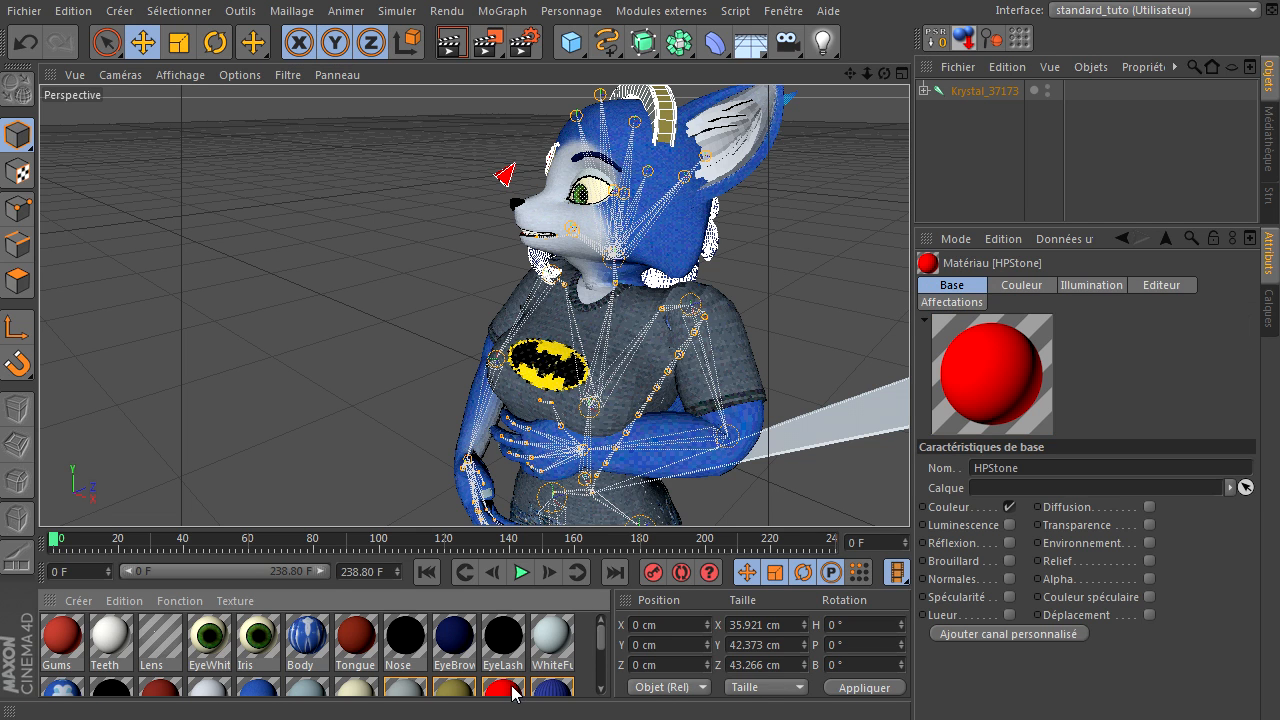
scroll(601, 637, "down", 1)
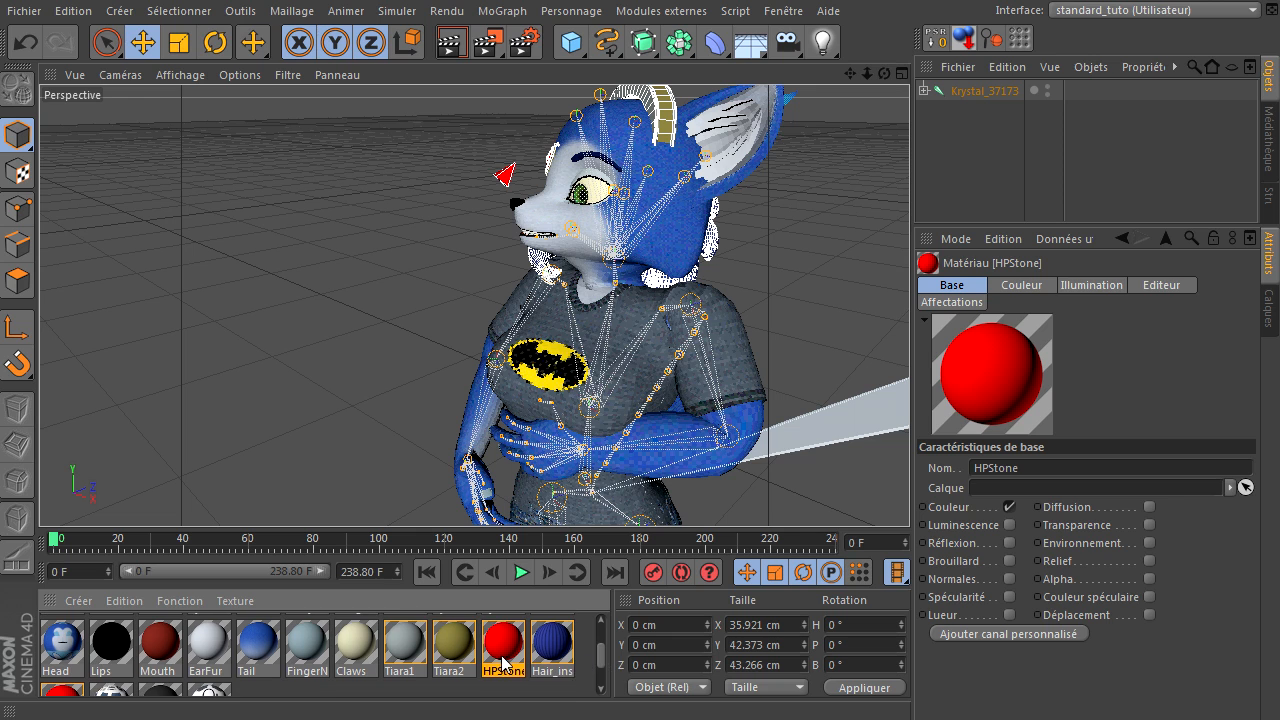
scroll(600, 668, "down", 2)
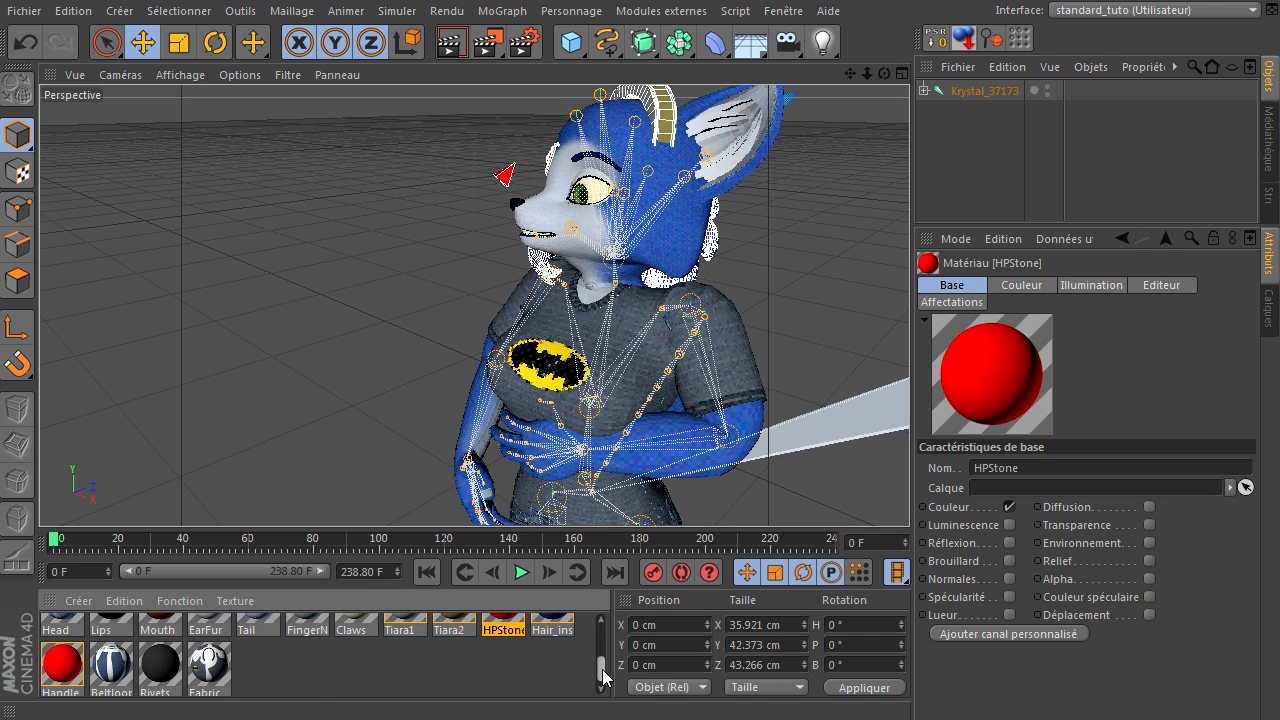
left_click(68, 662)
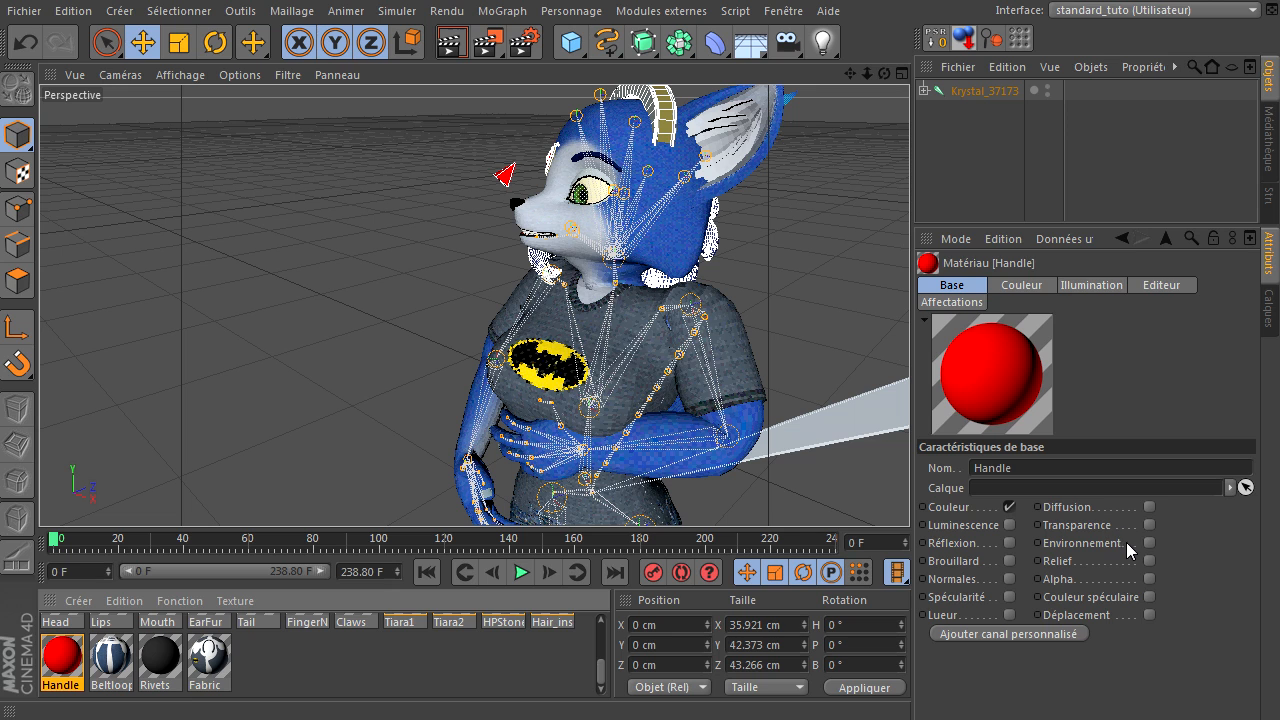
left_click(1149, 524)
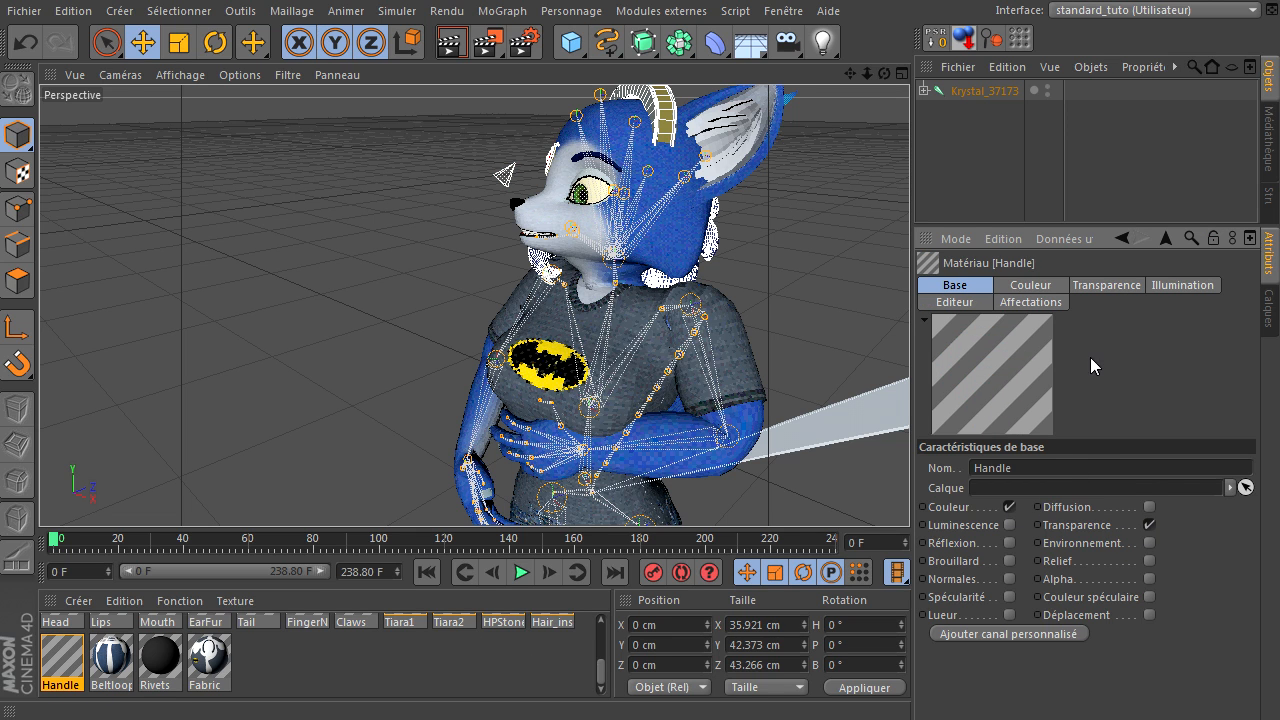
left_click(1110, 285)
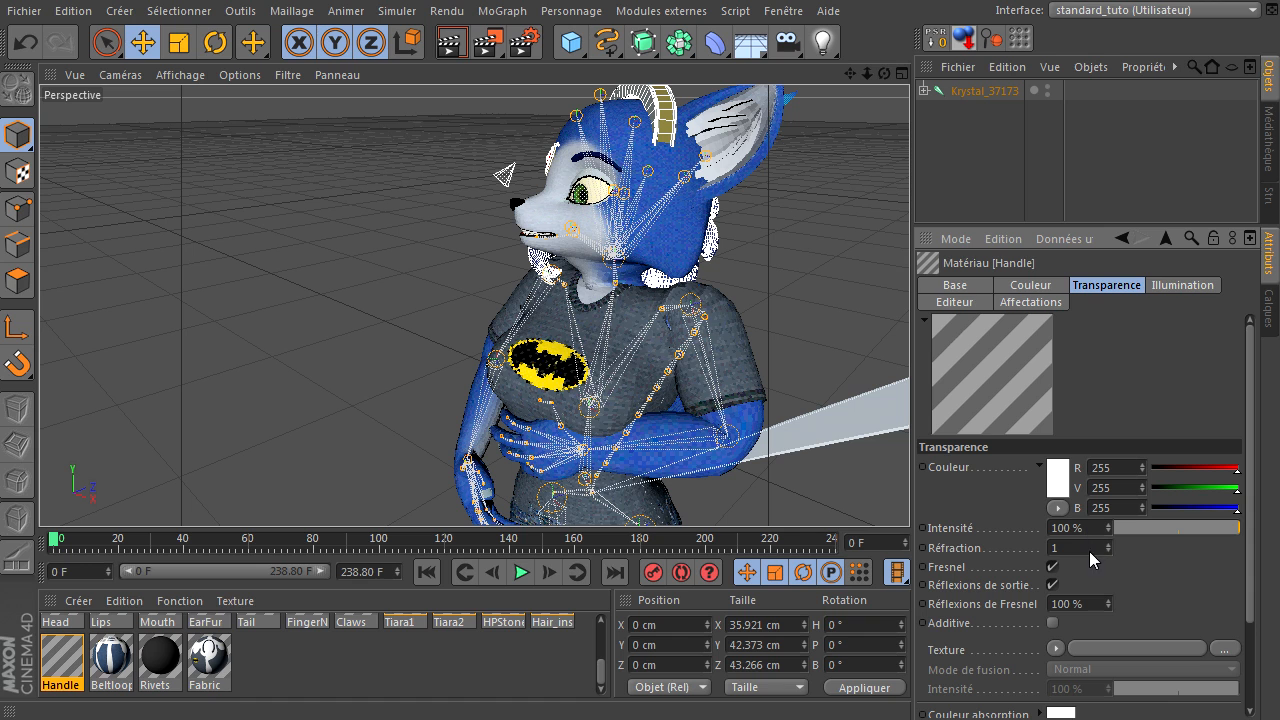
Step: Clear the selection and render the viewport close up and from farther away to check the transparent Handle cone
left_click(477, 658)
left_click(451, 42)
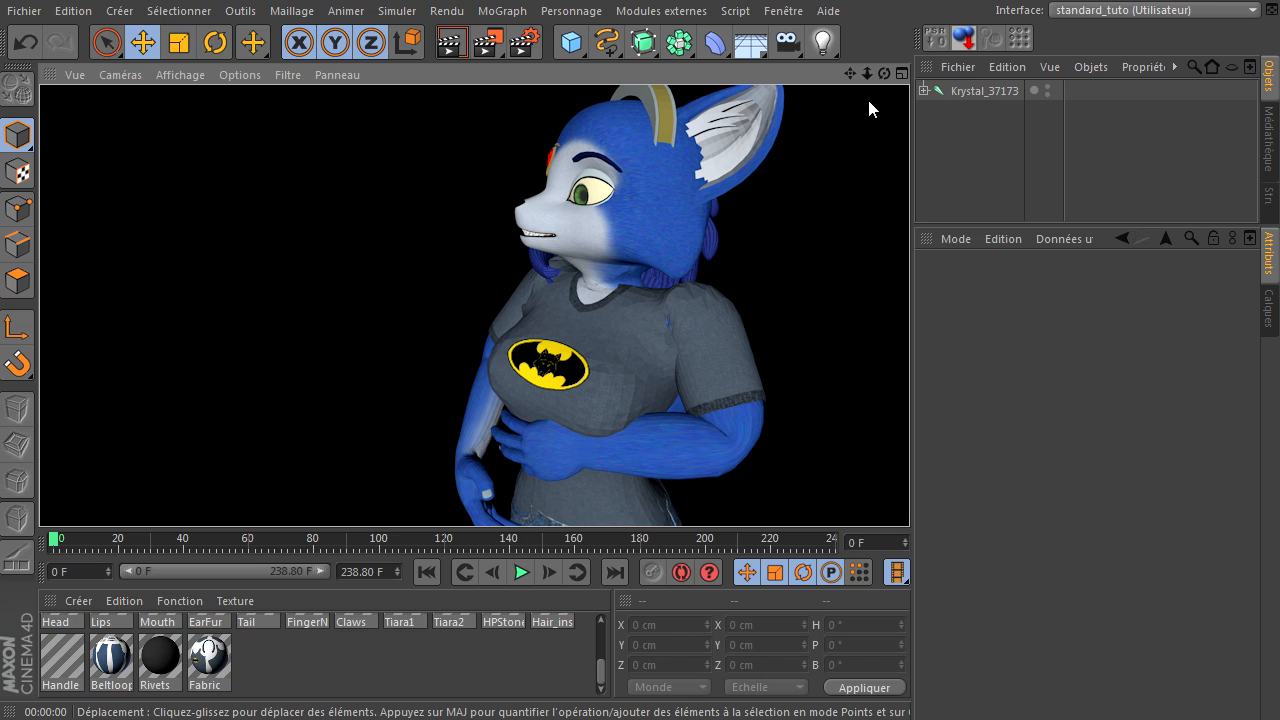
left_click_drag(867, 74, 543, 114)
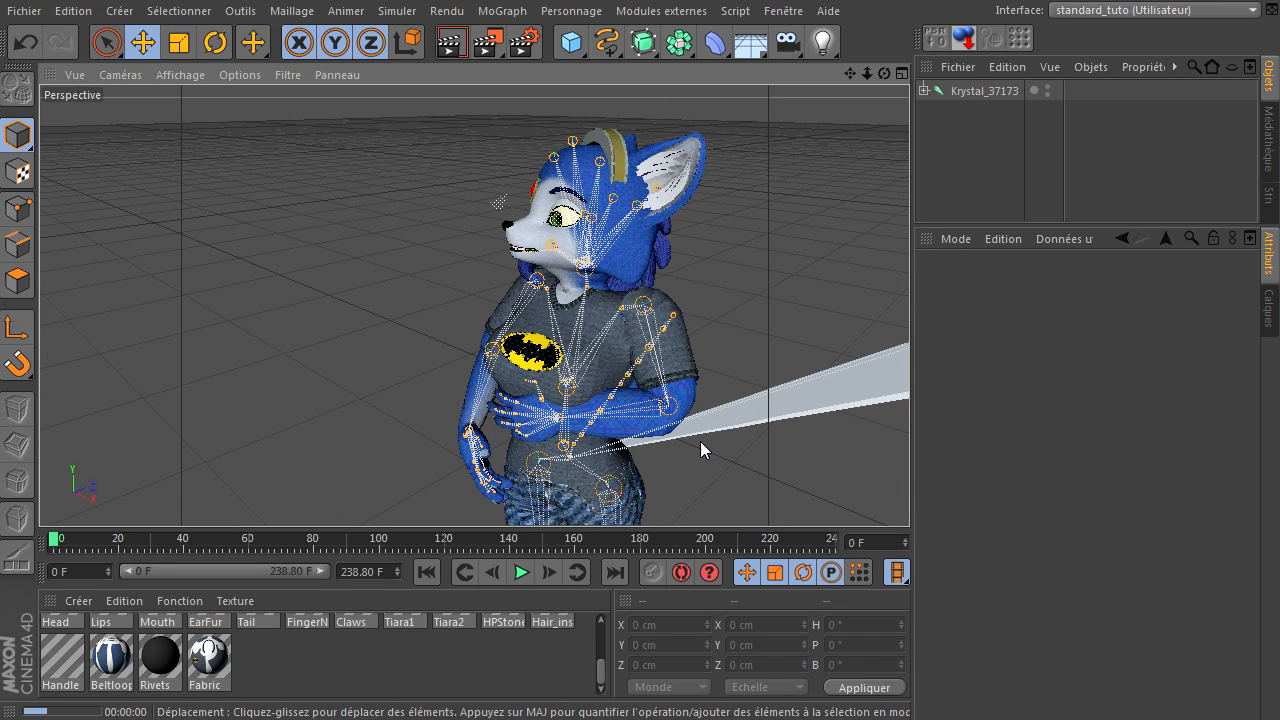
key("ctrl+r")
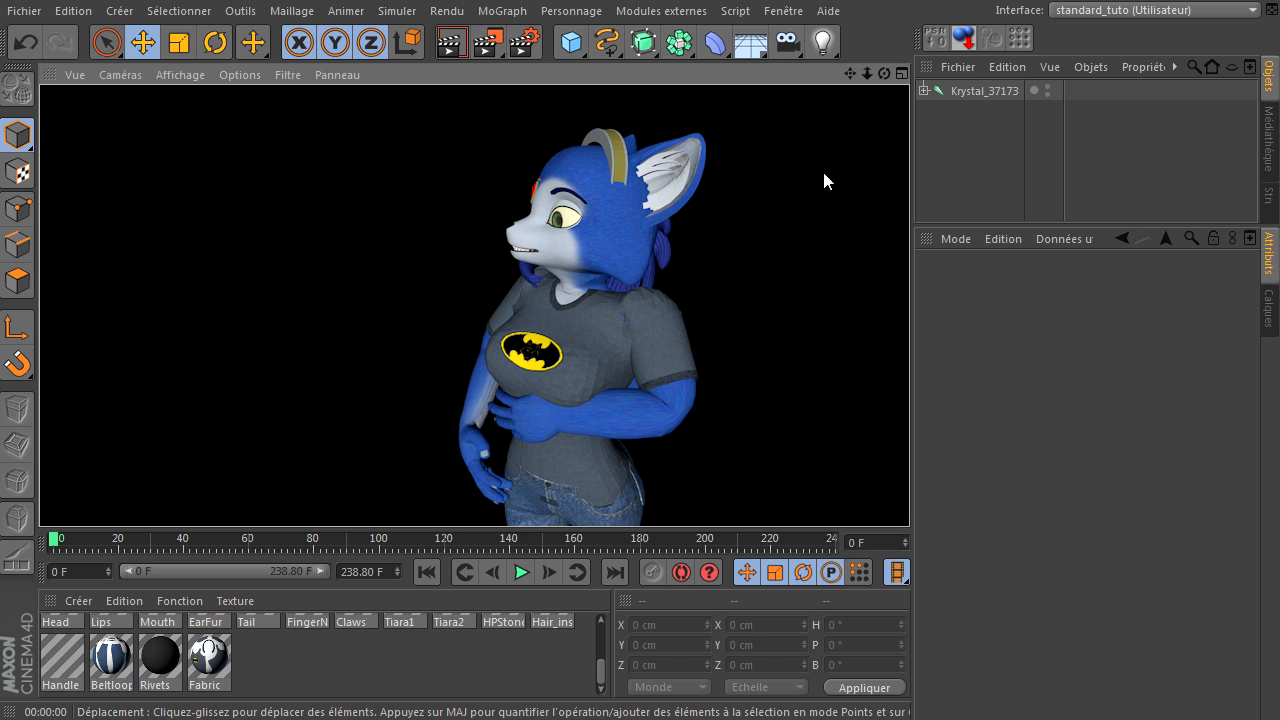
Step: Add a Lissage tag to the Krystal_37173, kryHair_21936, kryJeans_12066 and kryTShirt_3628 shapes
left_click(924, 90)
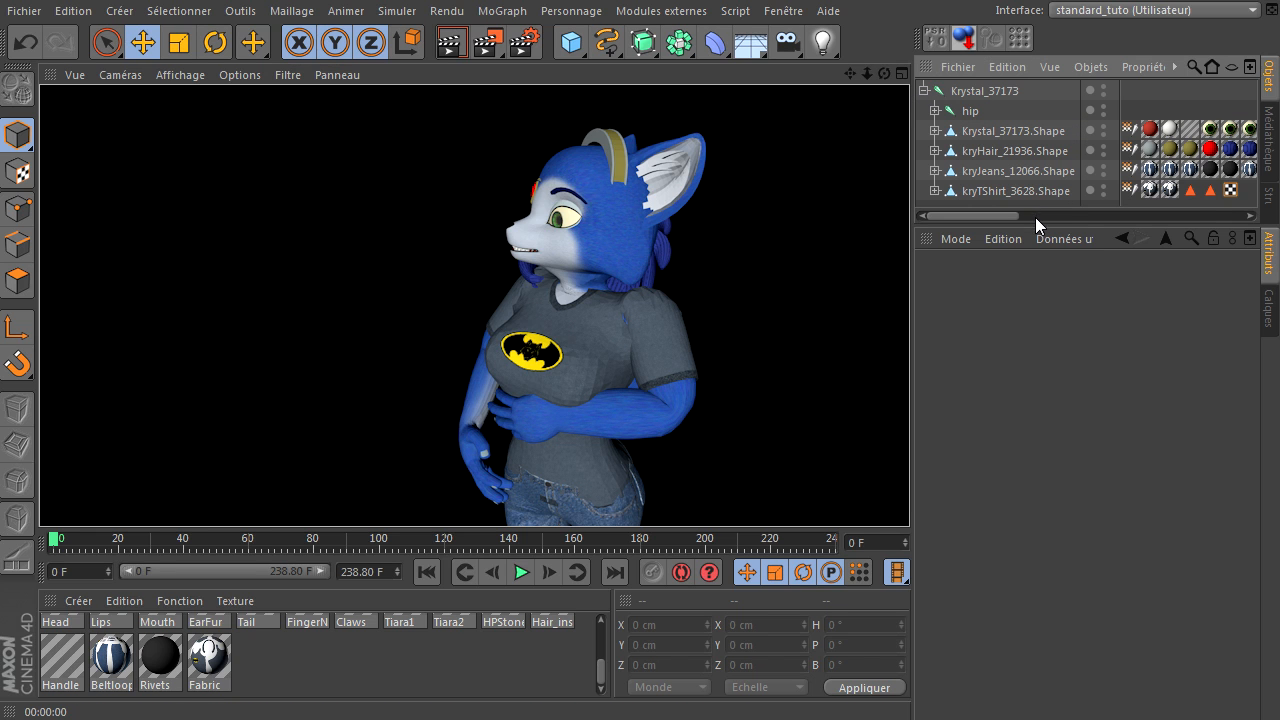
left_click_drag(1035, 229, 968, 357)
left_click(1060, 137)
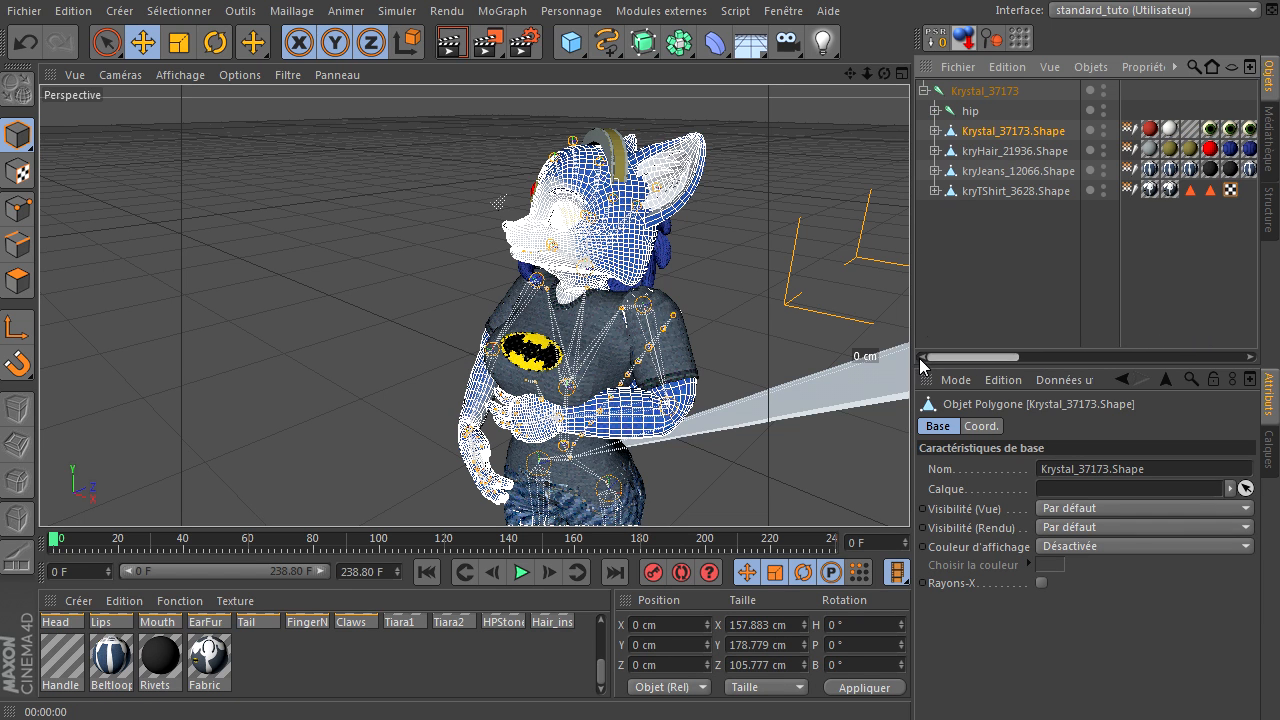
left_click(997, 189, "shift")
right_click(997, 189)
mouse_move(1080, 202)
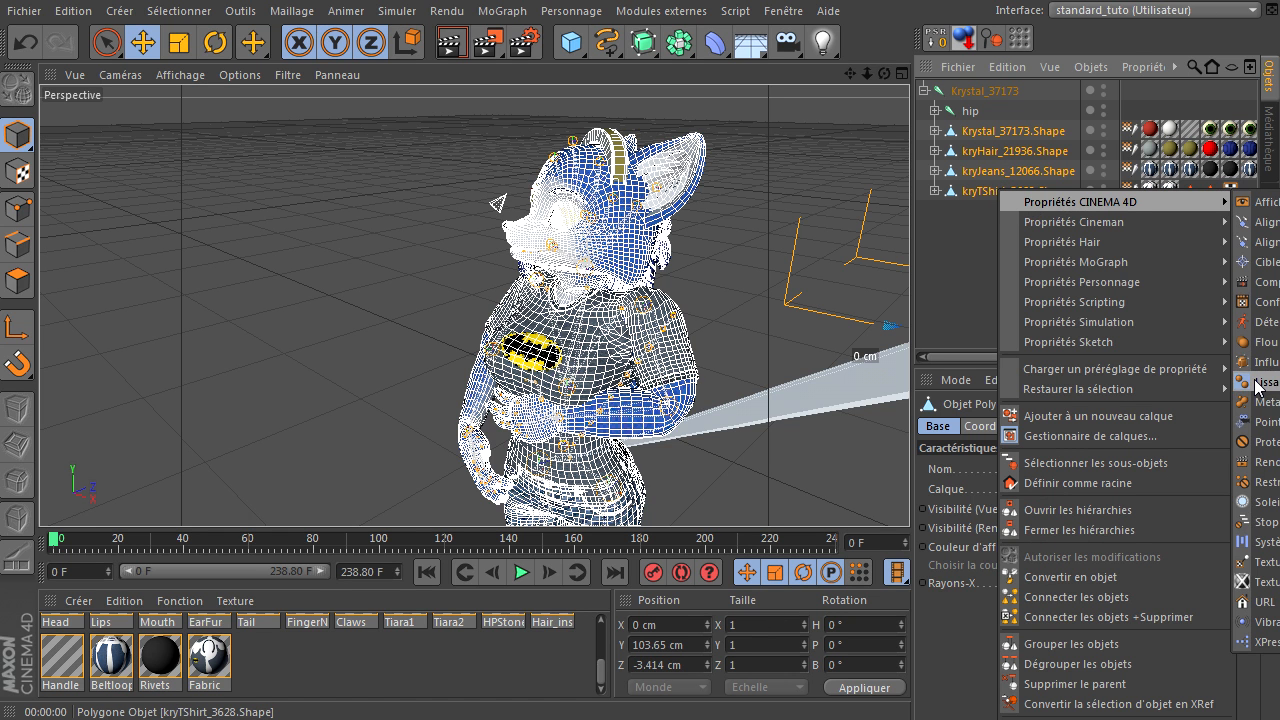
left_click(1257, 400)
left_click(1010, 276)
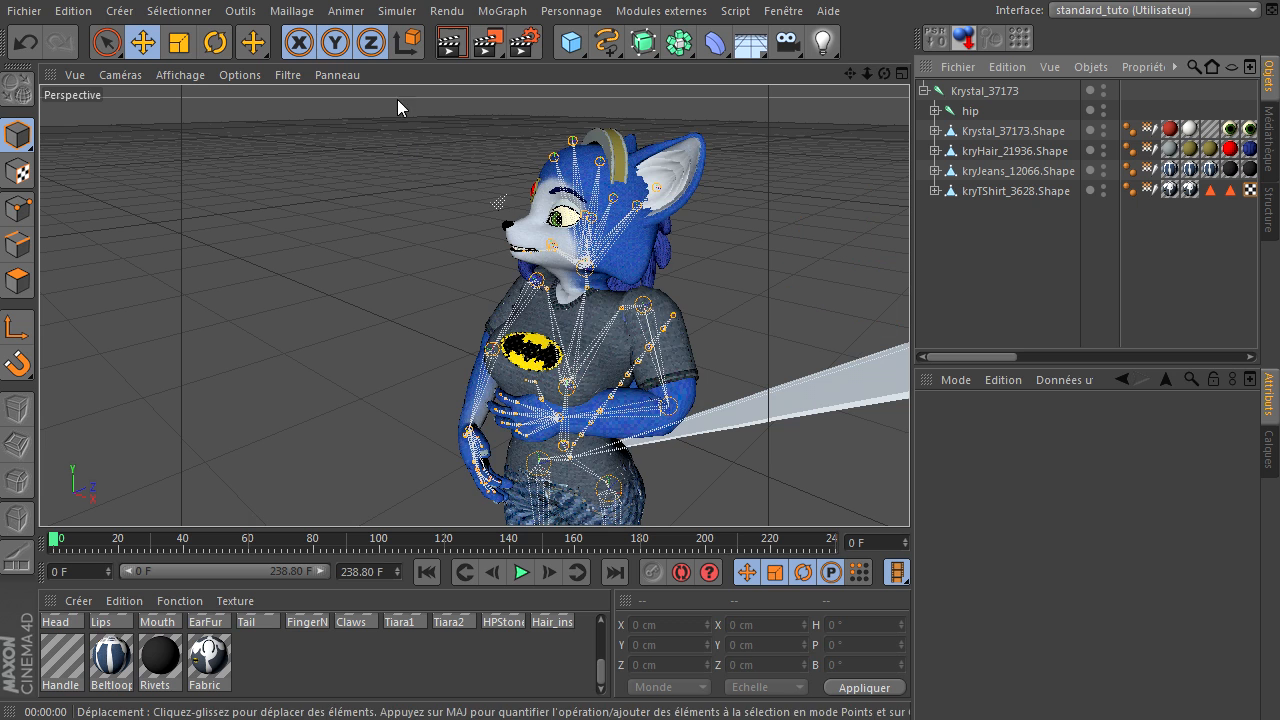
Step: Render the smoothed figure and examine its hair and head from behind, at full length and close up
left_click(451, 42)
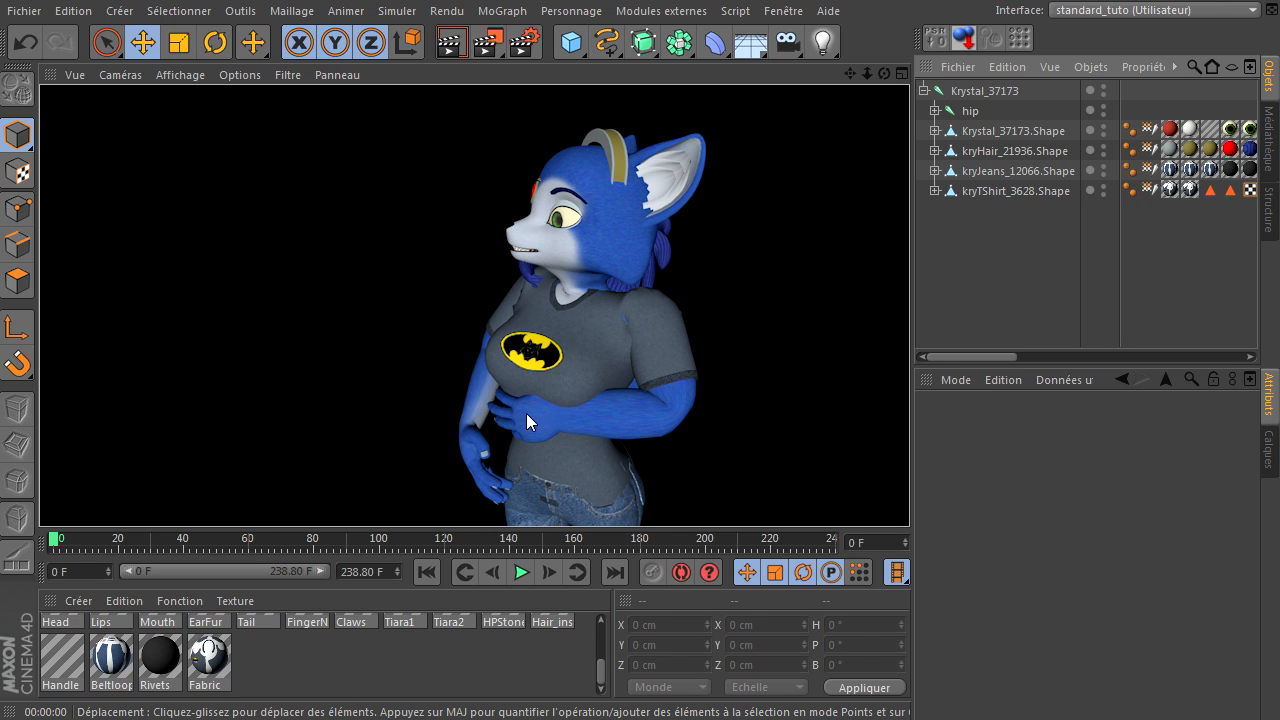
left_click_drag(884, 73, 909, 495)
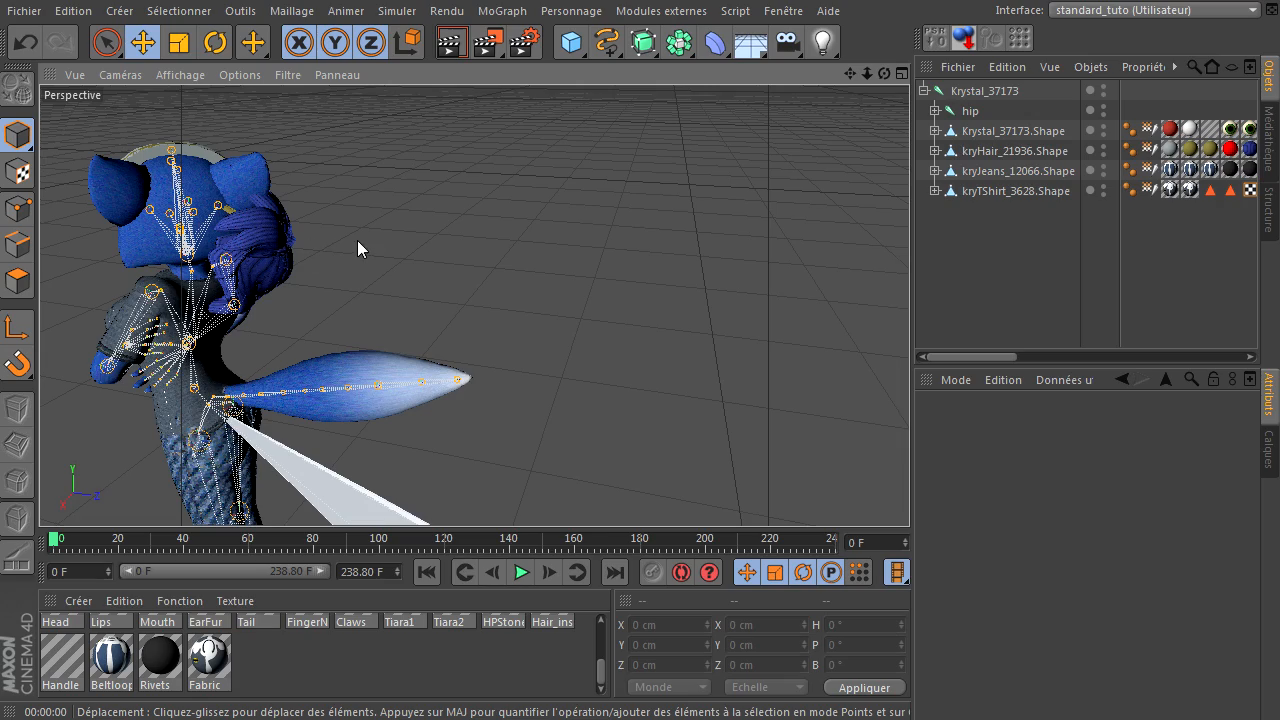
left_click_drag(885, 74, 910, 496)
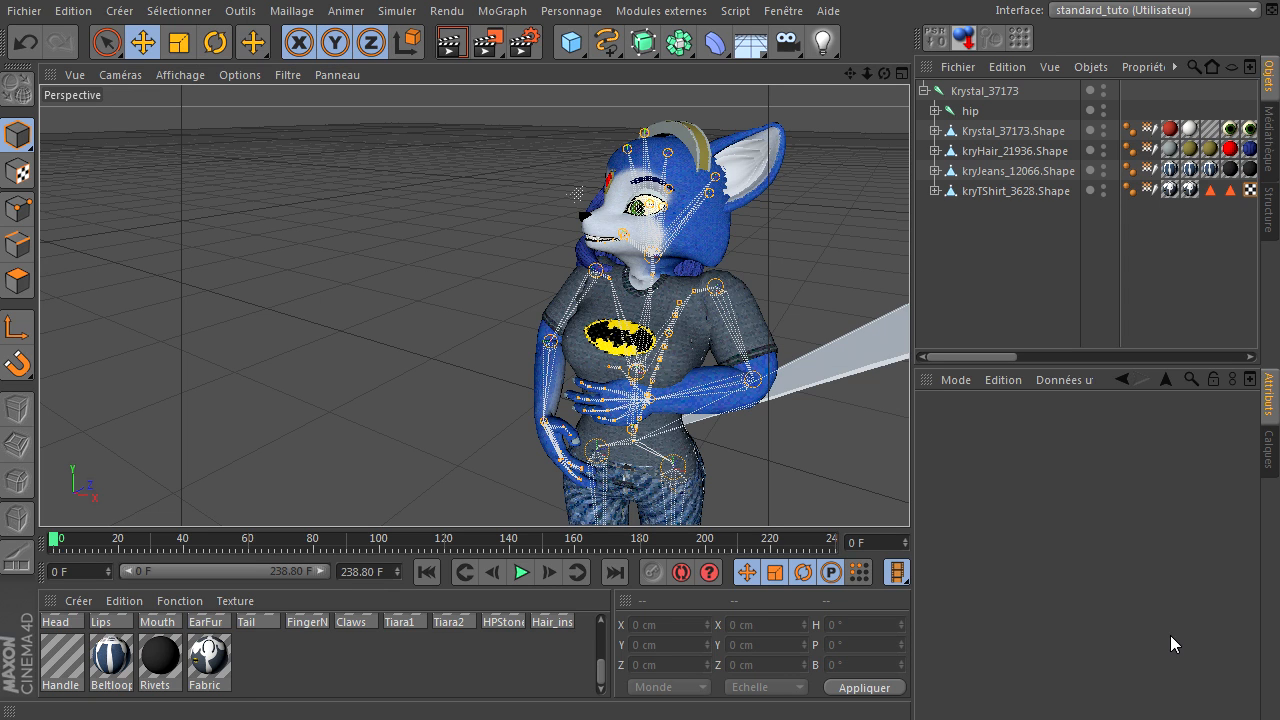
left_click_drag(850, 73, 640, 40)
left_click_drag(867, 73, 909, 503)
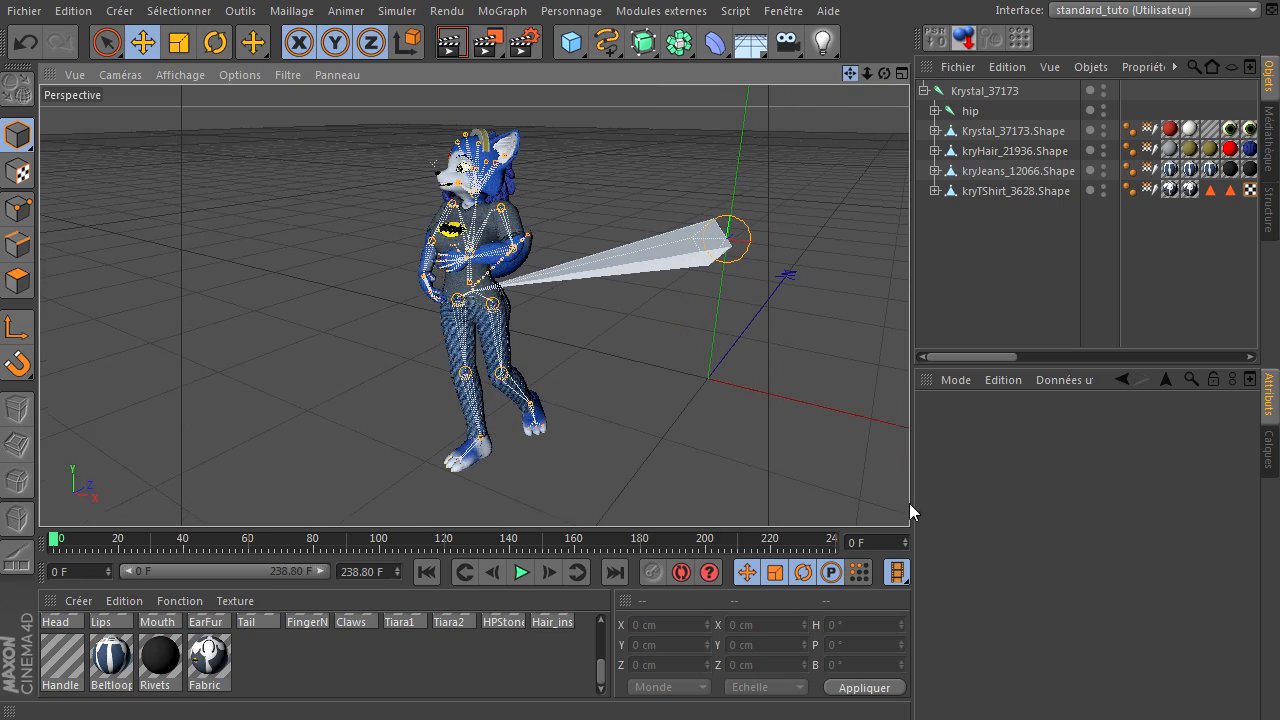
left_click_drag(882, 74, 909, 495)
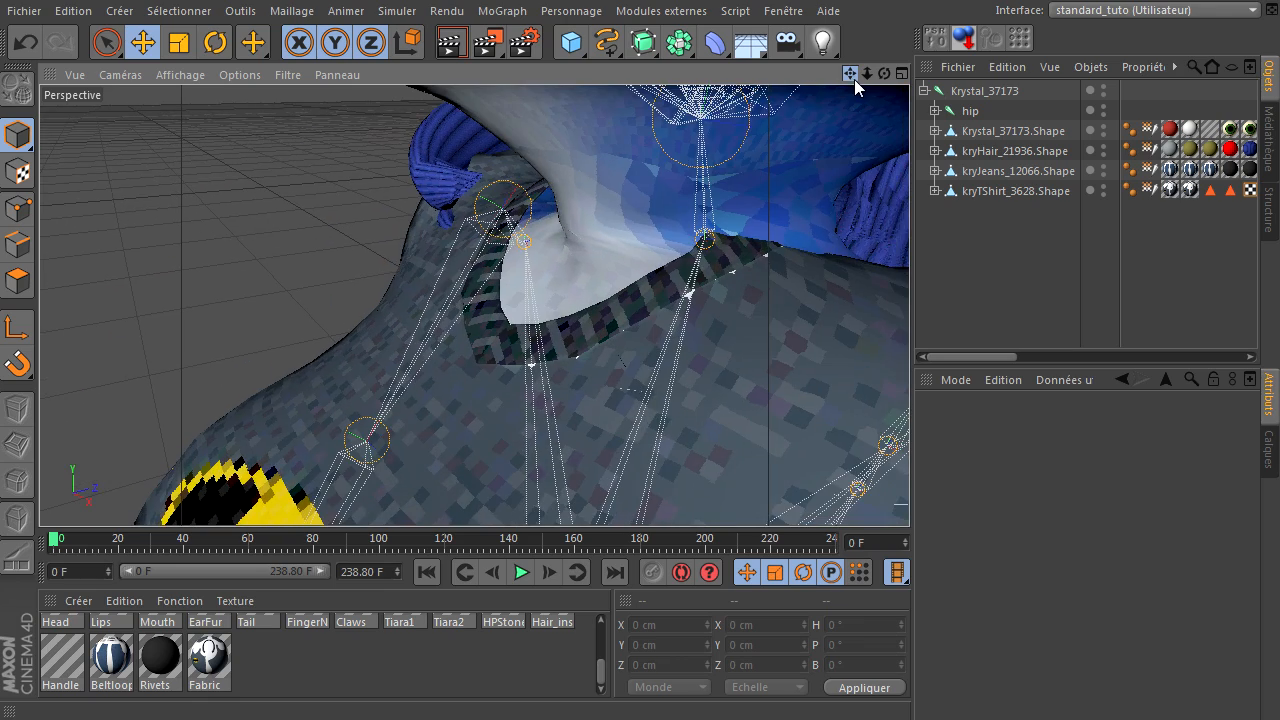
left_click_drag(866, 75, 897, 460)
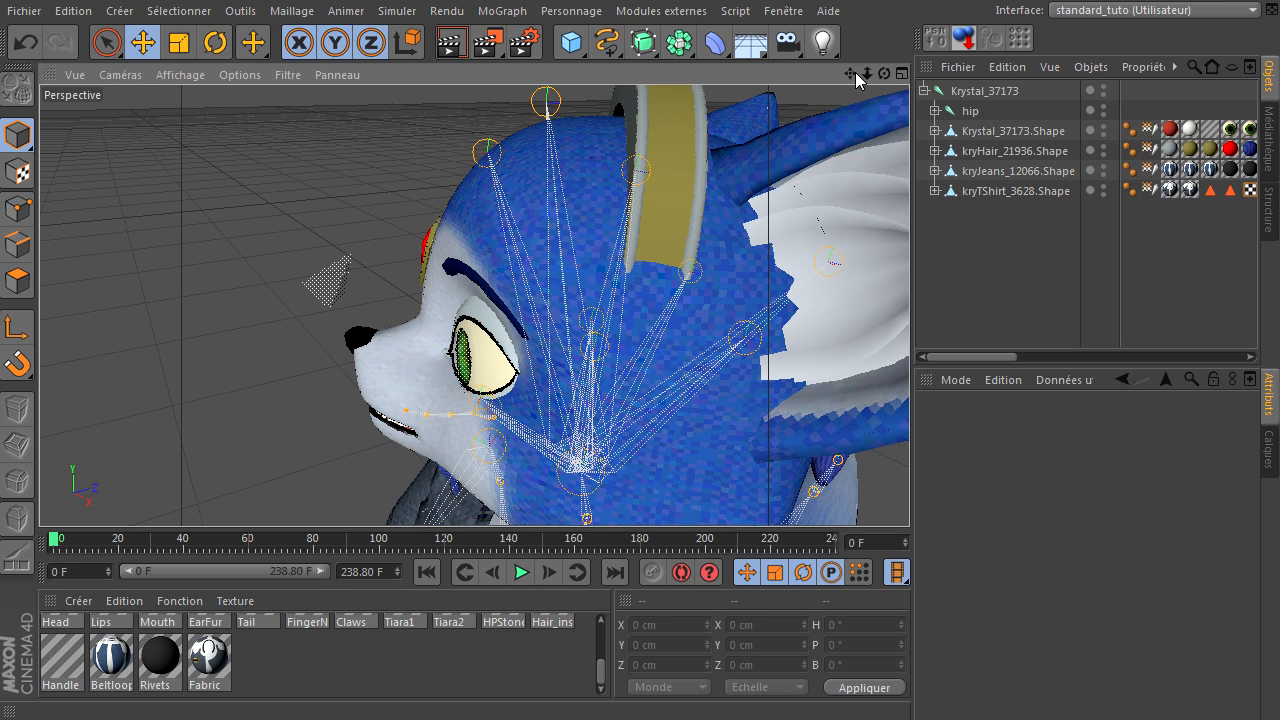
Step: Disable the Peau deformer under kryHair_21936.Shape
left_click(992, 152)
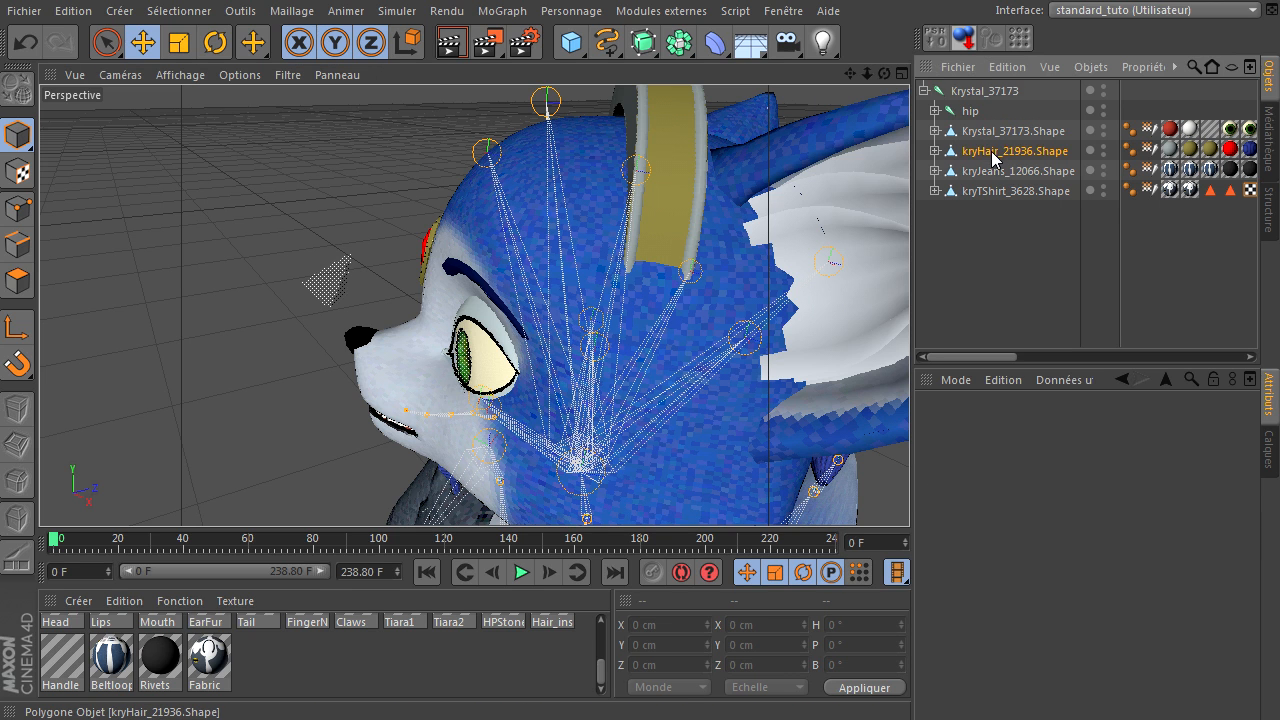
left_click(935, 151)
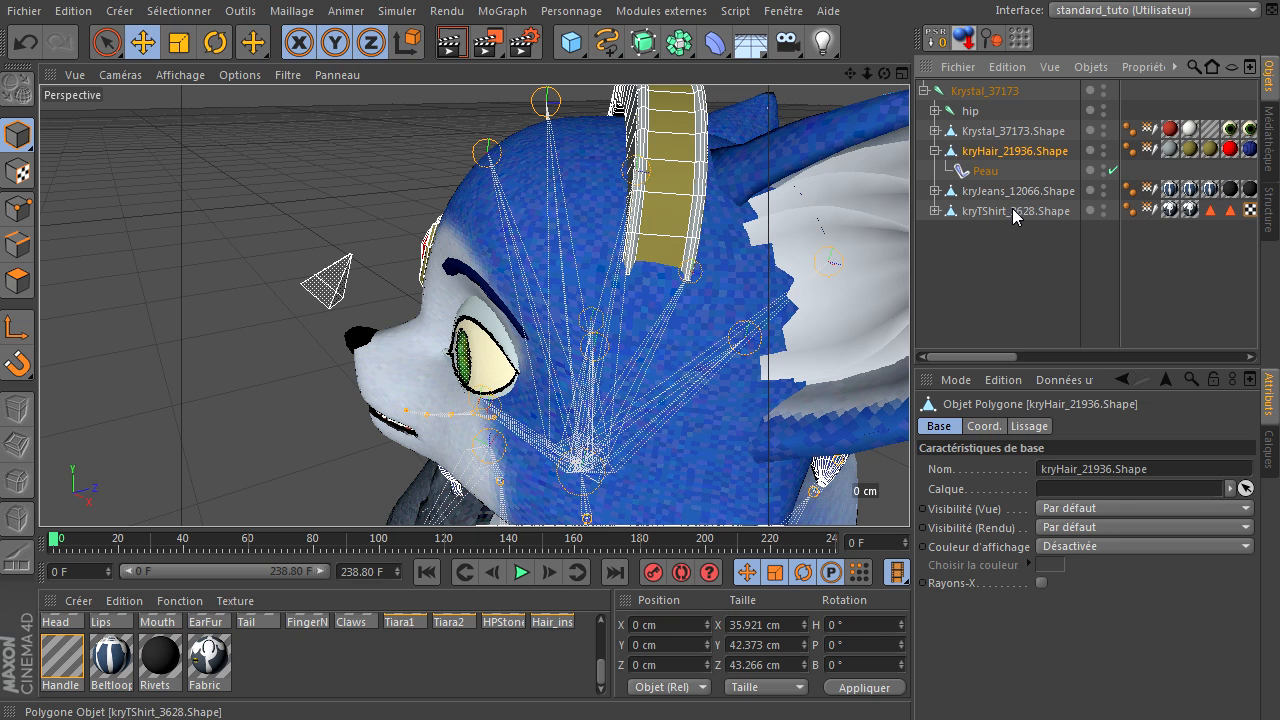
left_click(985, 171)
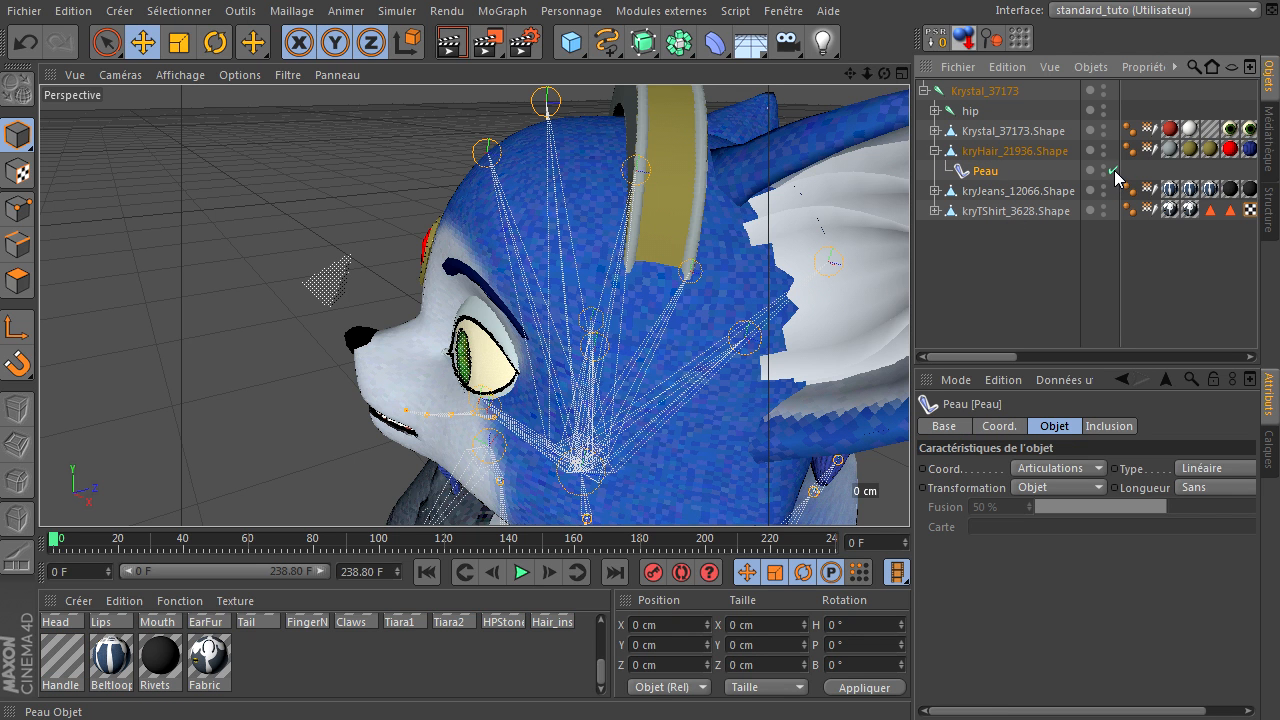
left_click(1113, 172)
left_click_drag(866, 73, 638, 190)
Step: Disable the Peau deformers of Krystal_37173.Shape, kryJeans_12066.Shape and kryTShirt_3628.Shape
left_click_drag(985, 171, 950, 132, "ctrl")
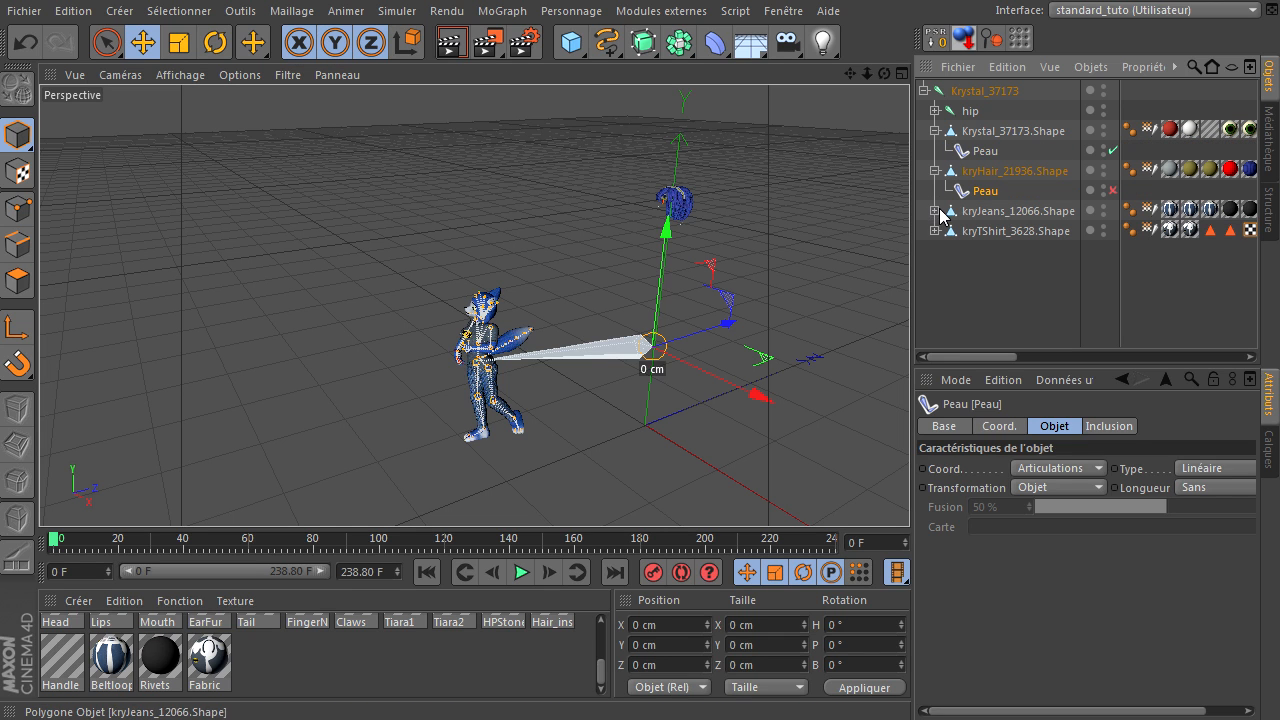
left_click(941, 235)
left_click(935, 211)
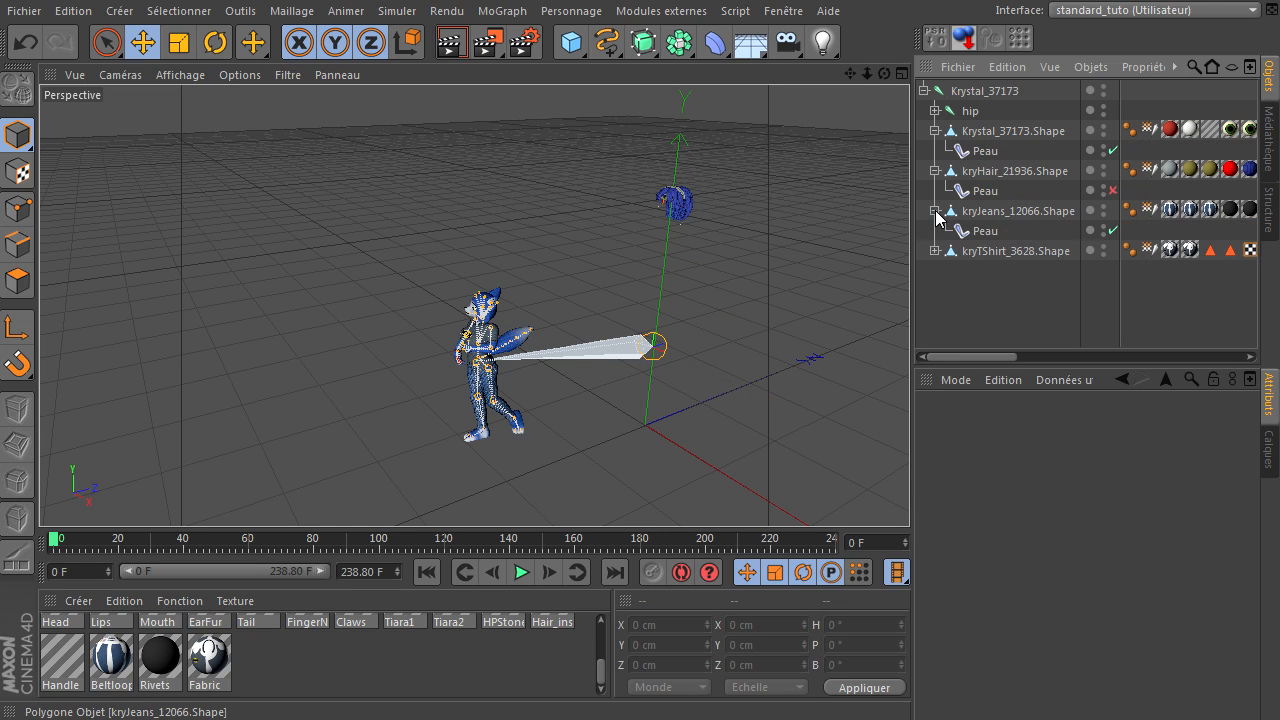
left_click(935, 251)
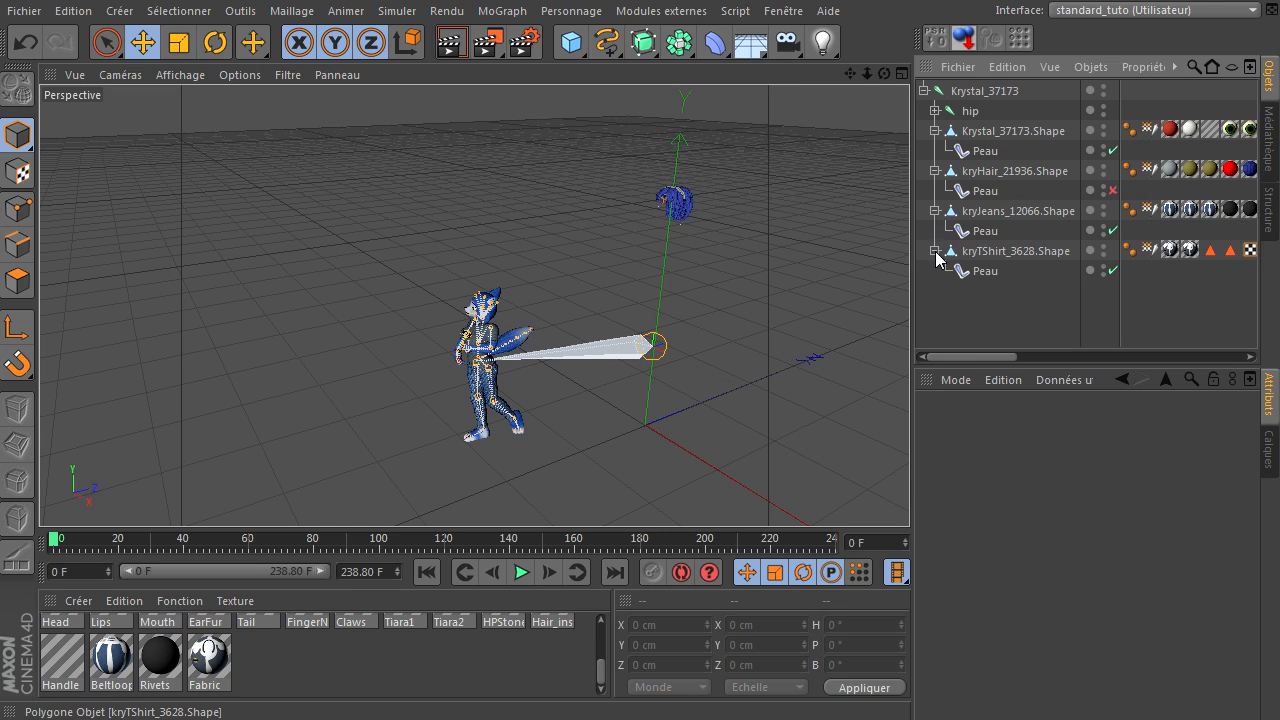
left_click(1112, 270)
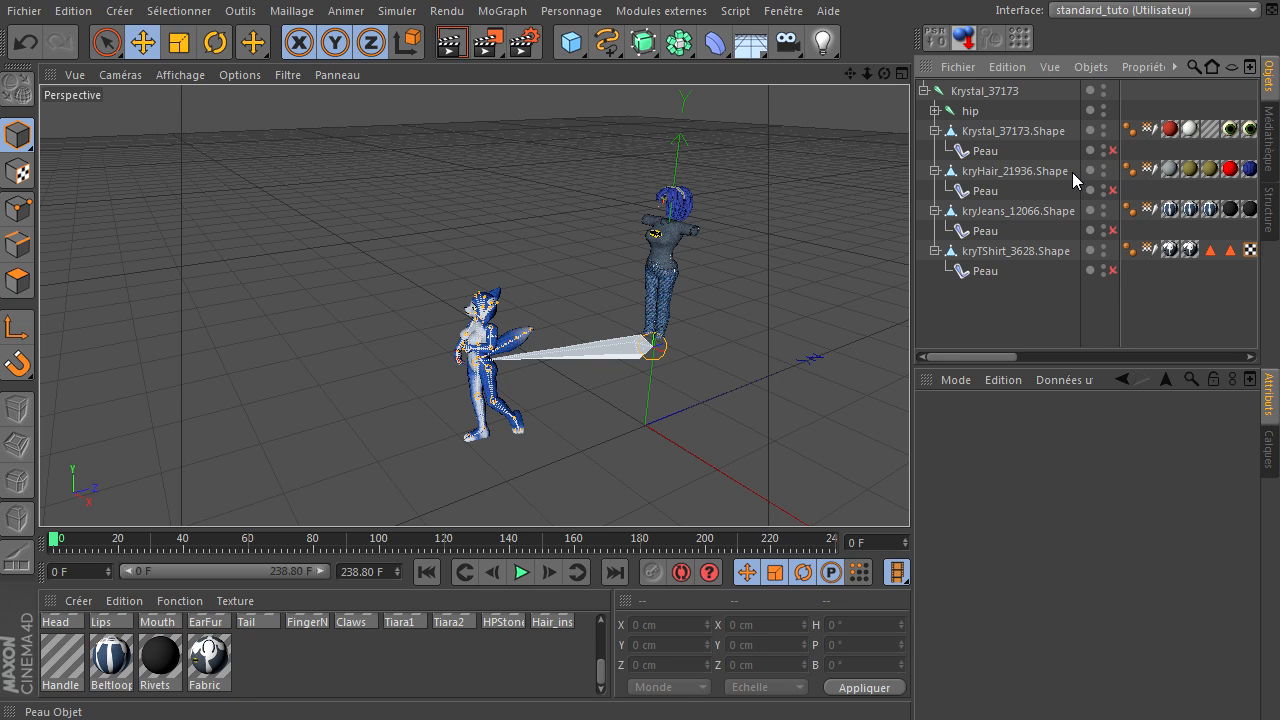
Step: Frame the Krystal_37173.Shape body mesh and examine the T-posed figure from the front and at an angle
left_click_drag(882, 74, 909, 495)
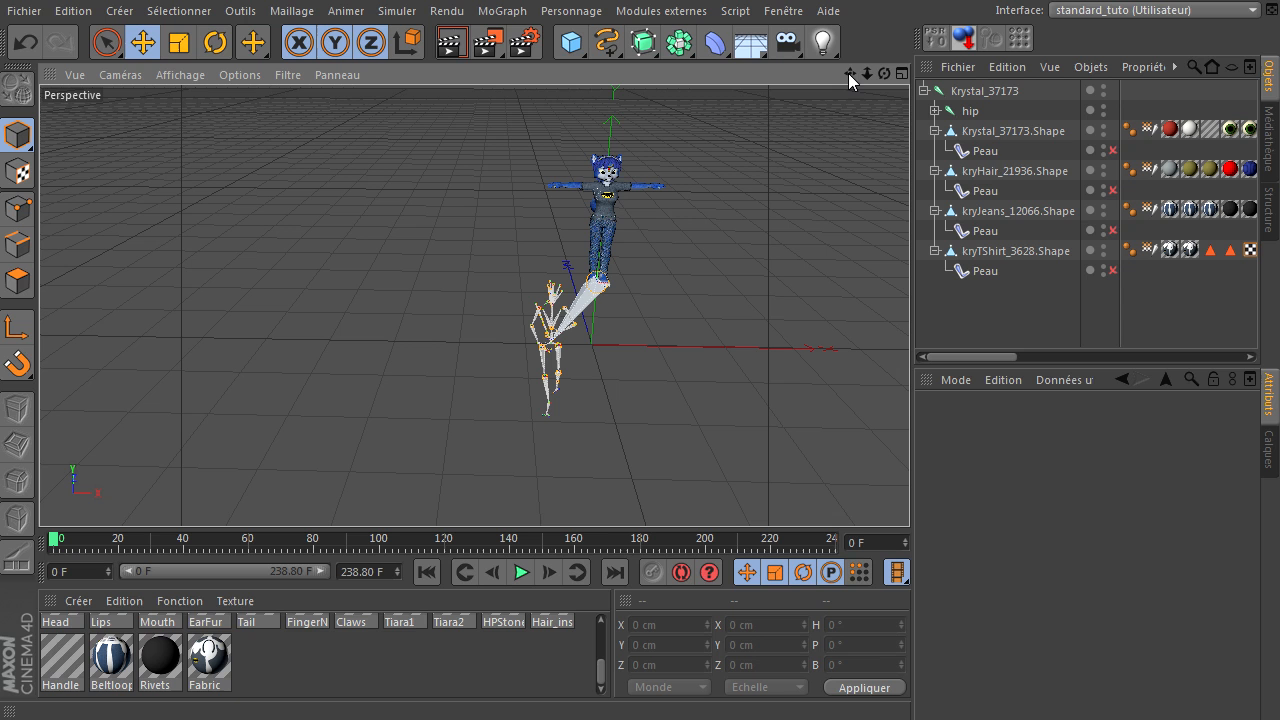
left_click(1012, 134)
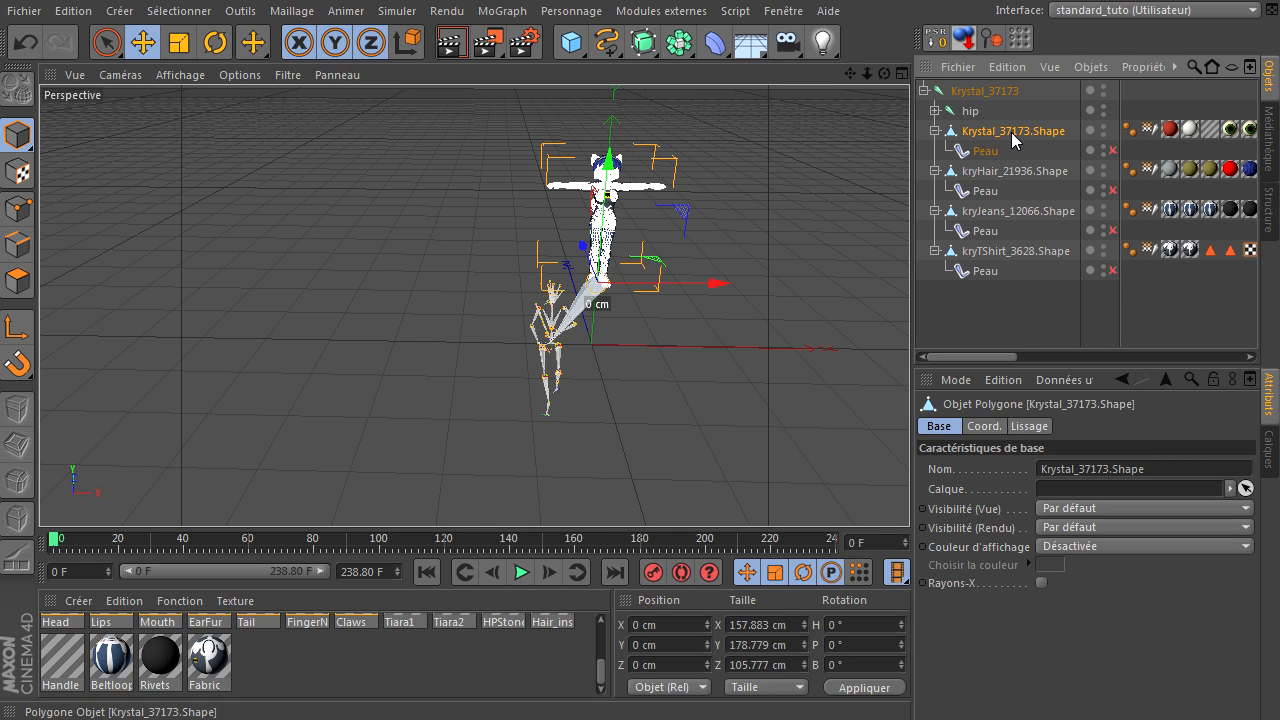
key("o")
left_click(857, 187)
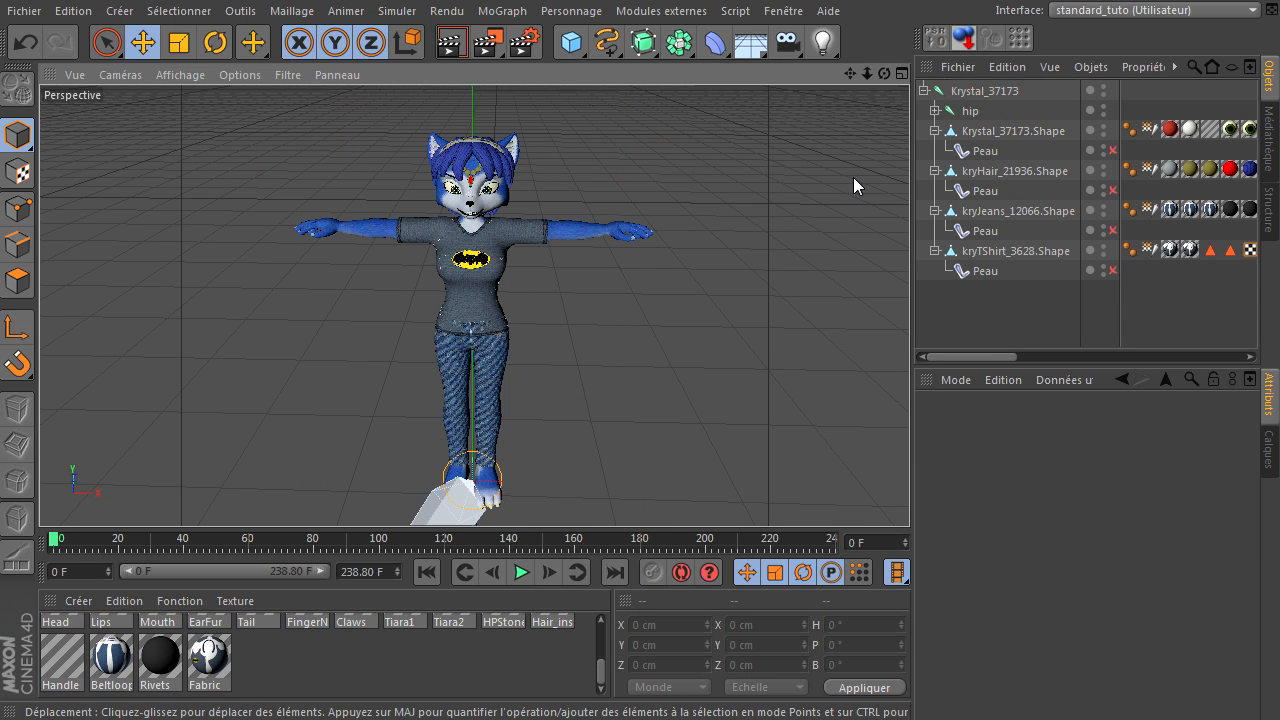
left_click_drag(891, 70, 909, 495)
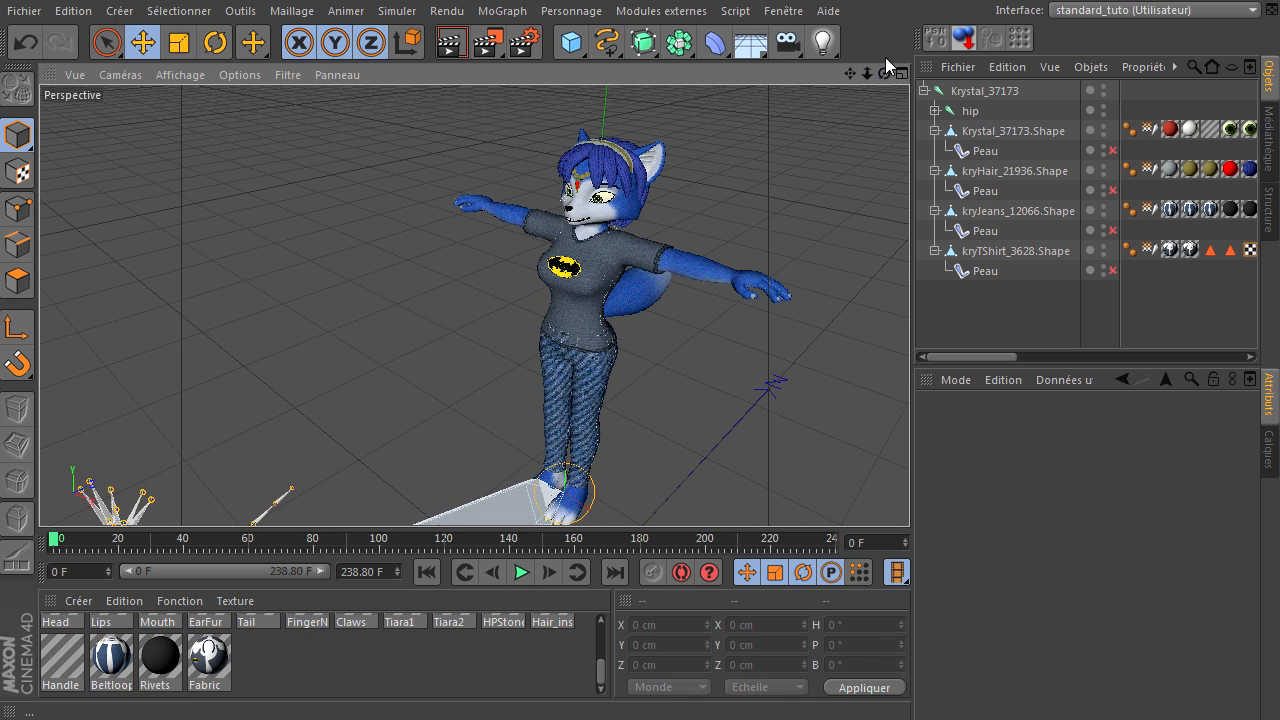
Step: Try merging kryHair_21936.Shape with Krystal_37173.Shape using Connecter les objets +Supprimer, inspect the merged mesh, and undo the merge
left_click(998, 172)
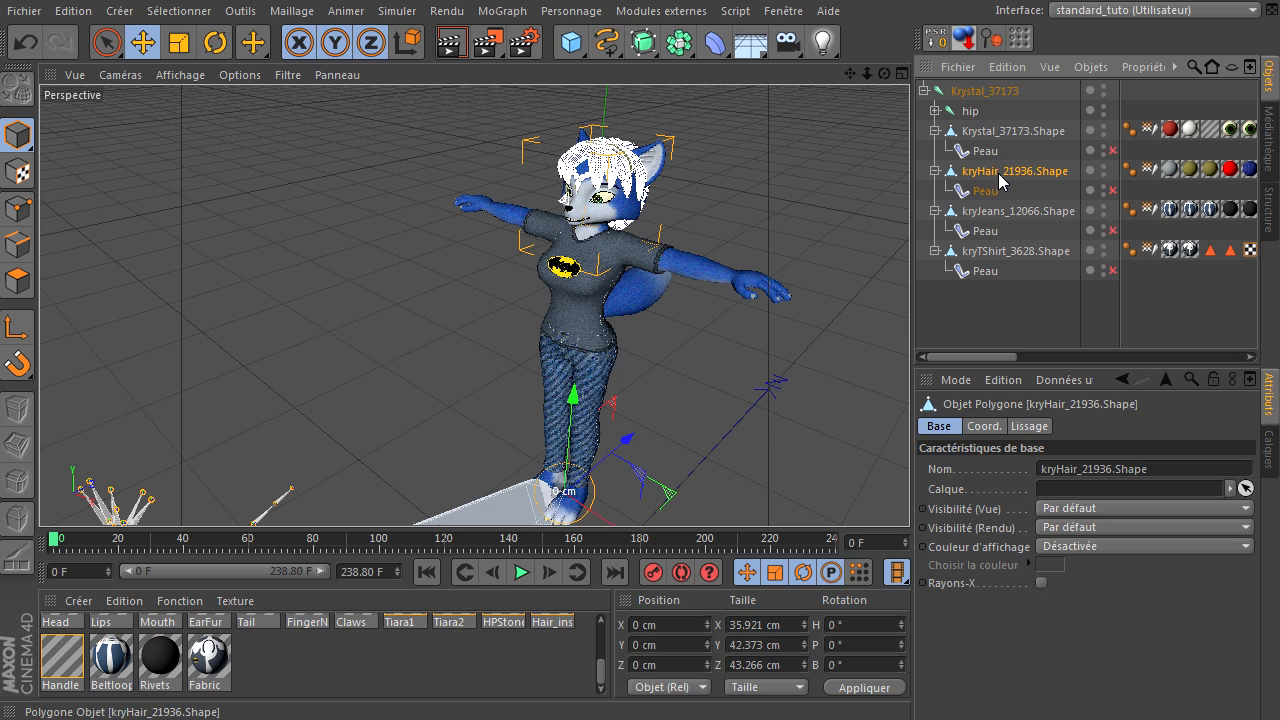
left_click(1010, 139, "ctrl")
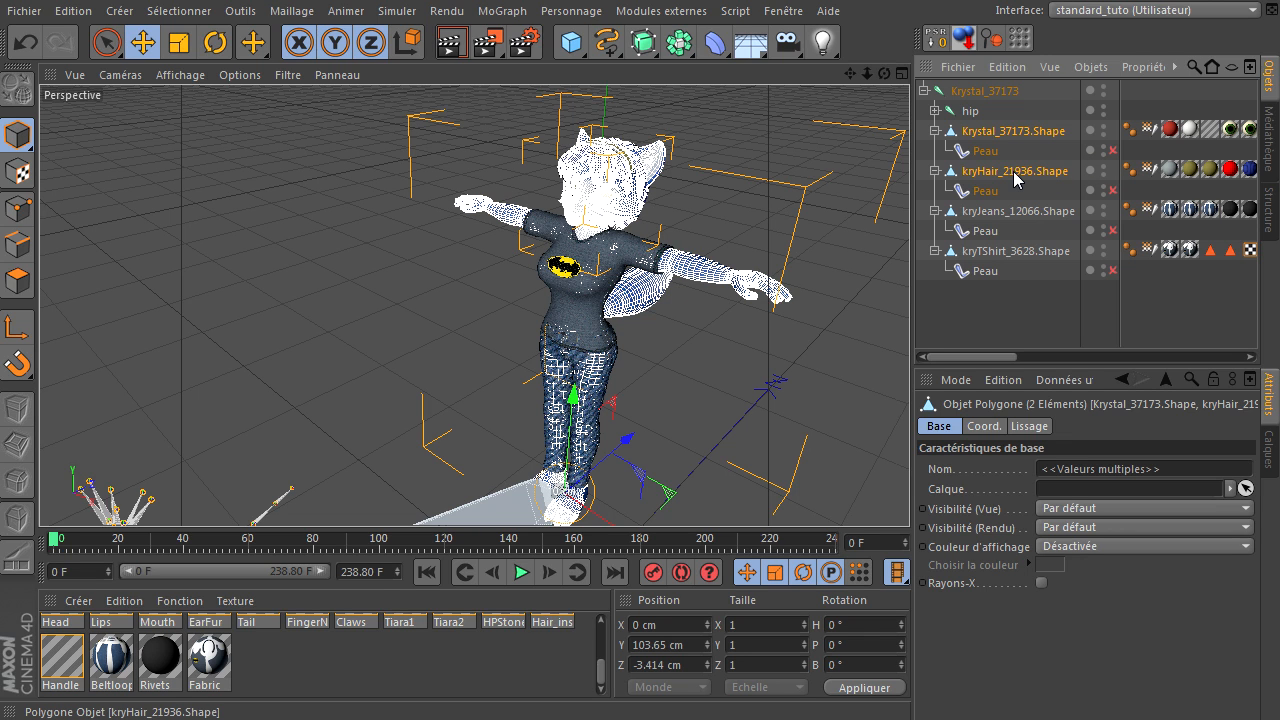
right_click(955, 176)
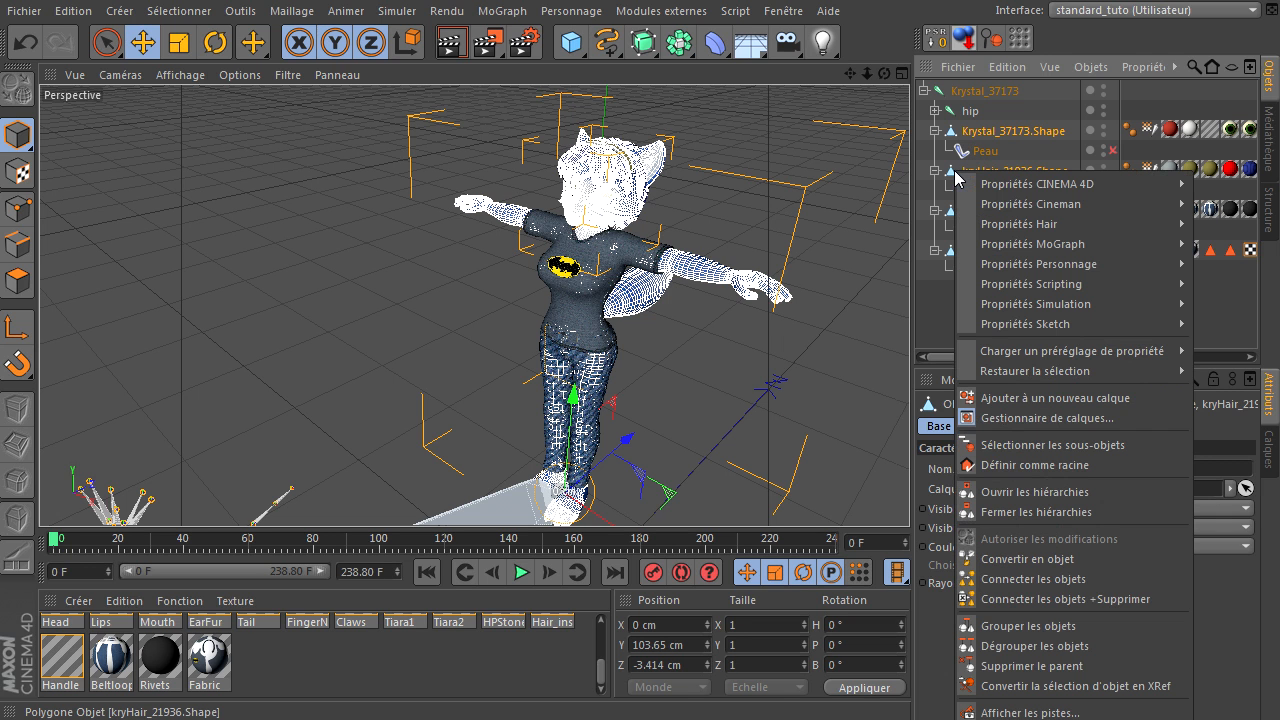
left_click(1008, 599)
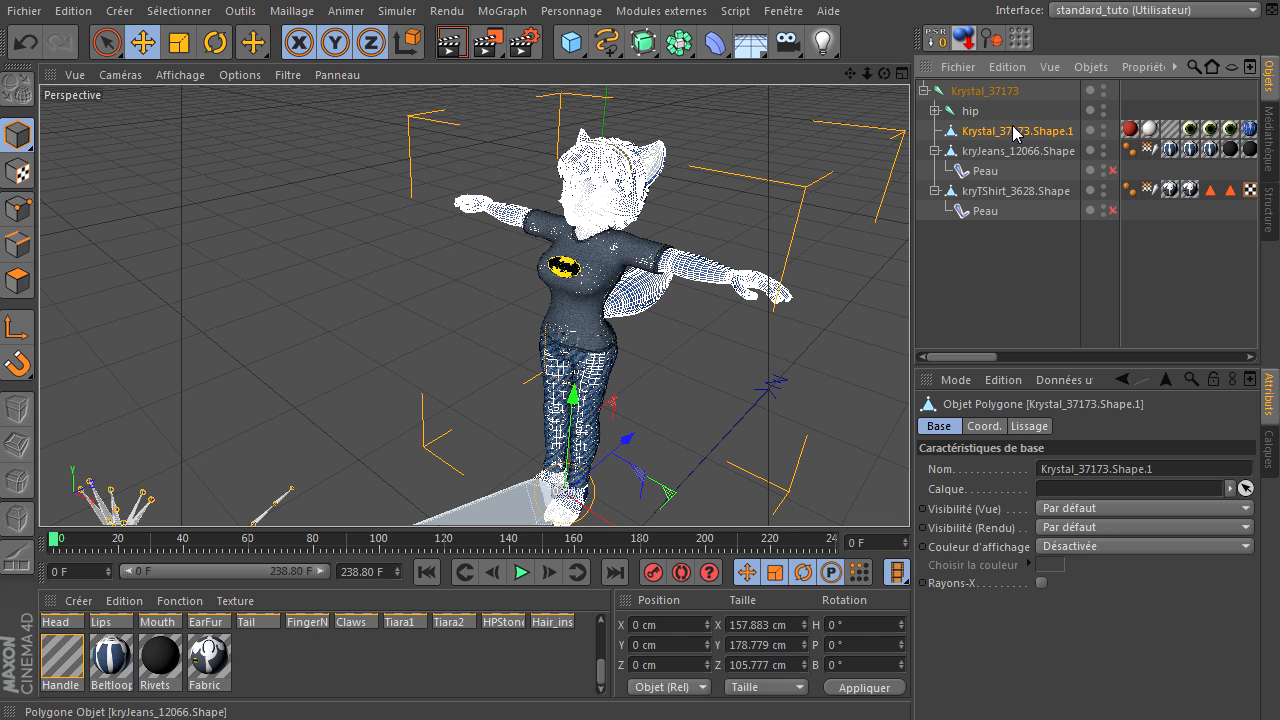
left_click_drag(884, 74, 902, 50)
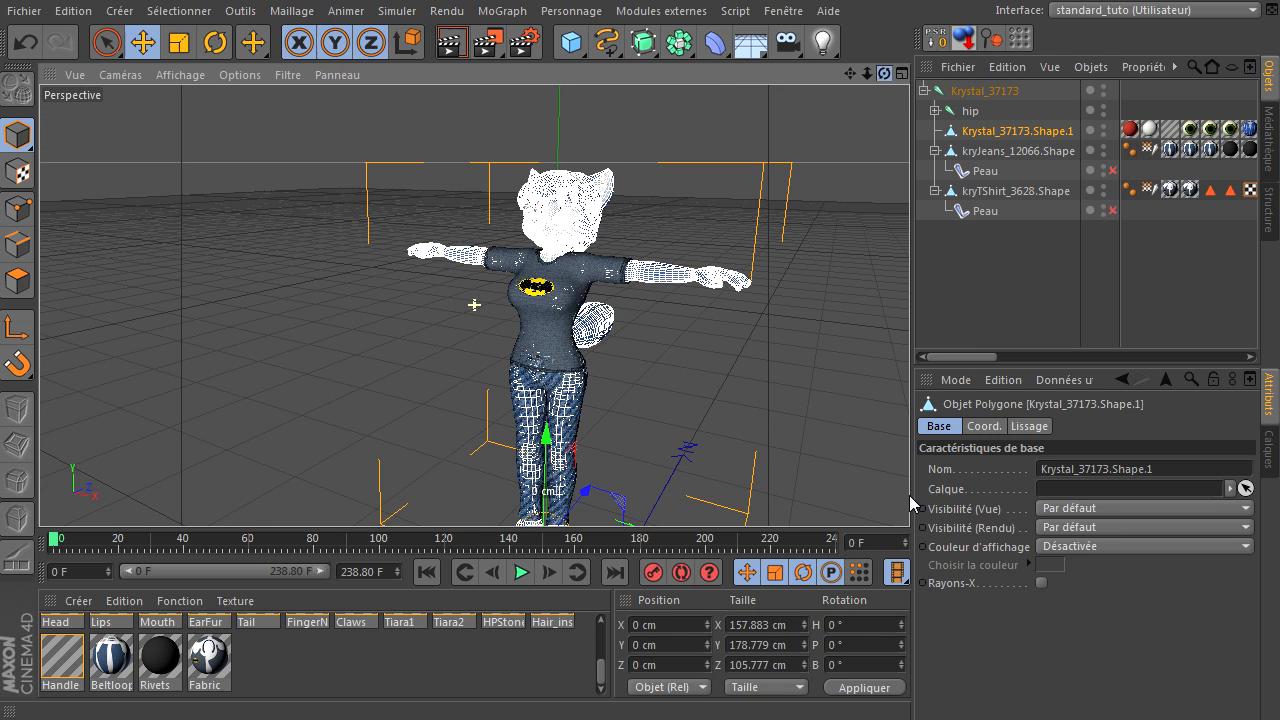
left_click(814, 187)
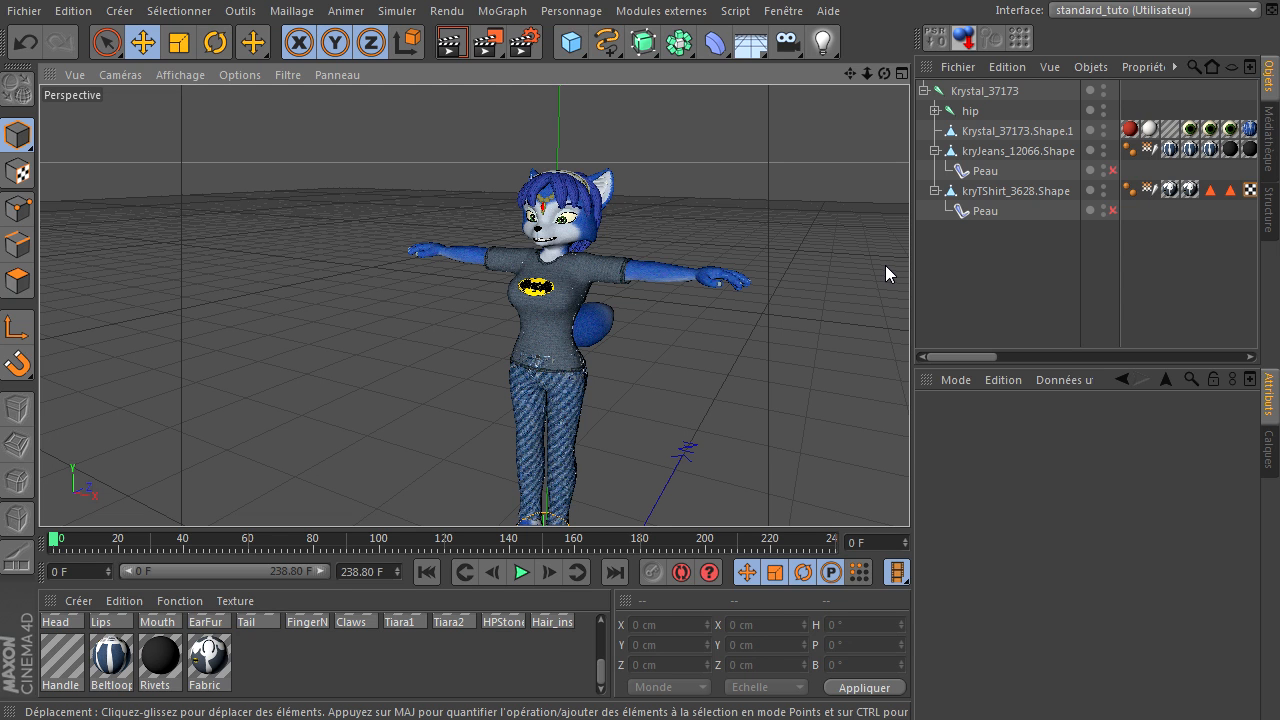
key("ctrl+z")
key("ctrl+z")
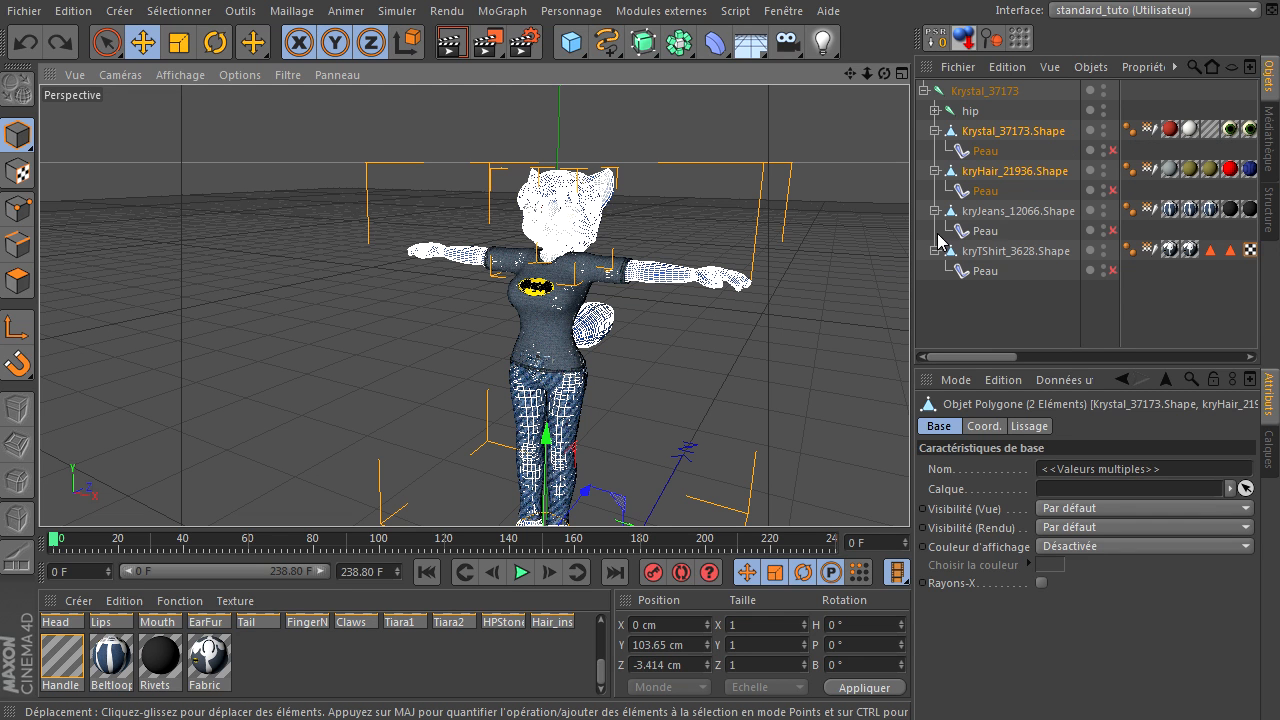
Step: Duplicate Krystal_37173.Shape together with its Peau deformer
left_click(986, 191)
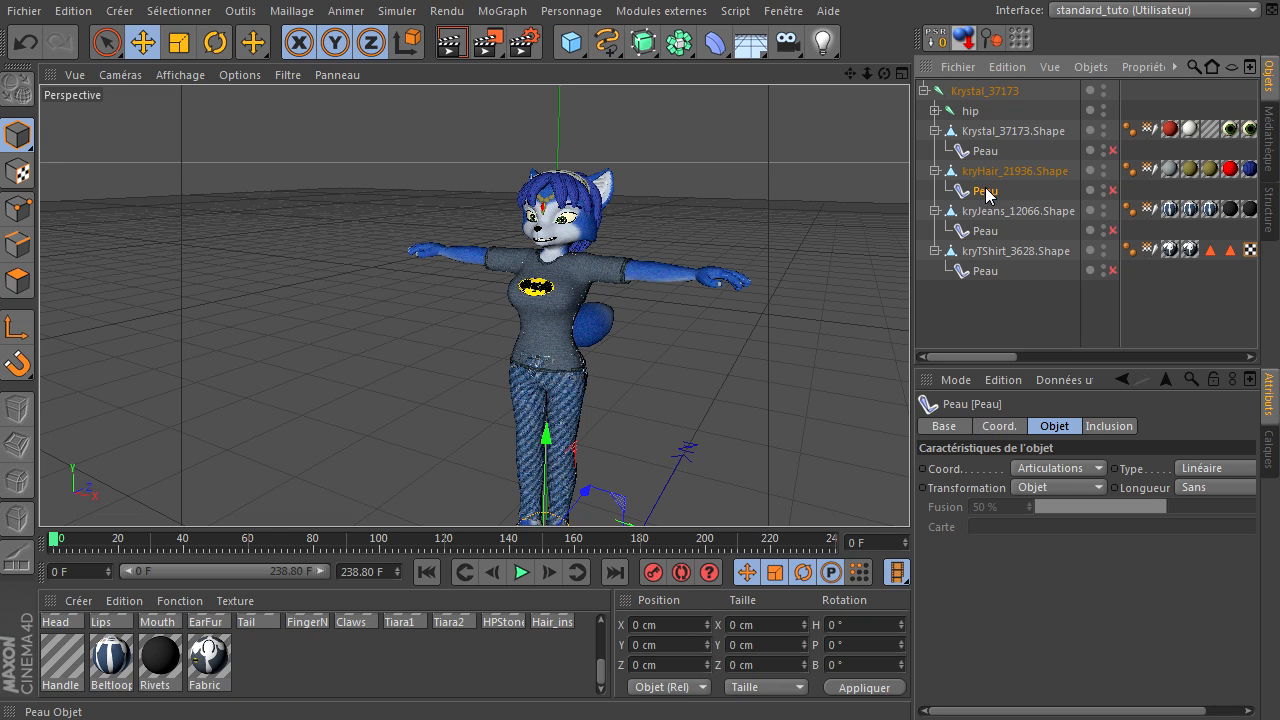
left_click(992, 136)
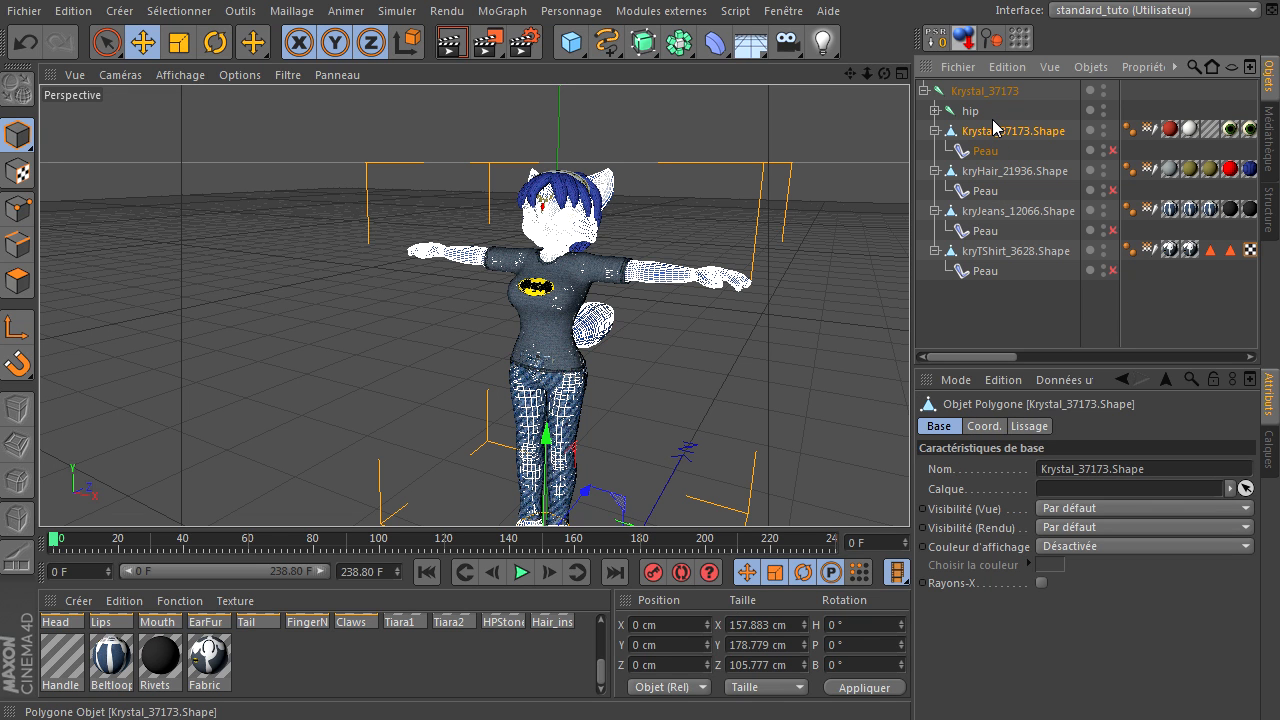
key("ctrl+c")
key("ctrl+v")
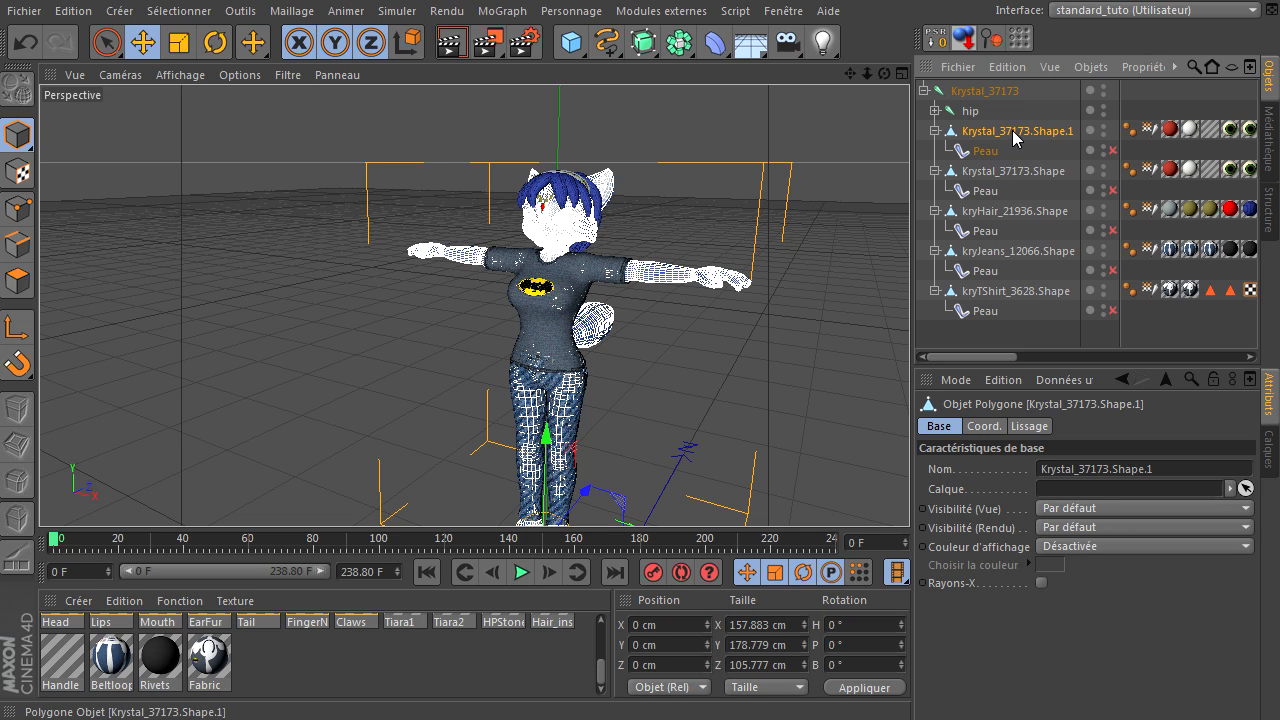
Step: Try merging the duplicated body mesh Krystal_37173.Shape.1 with kryHair_21936.Shape using Connecter les objets +Supprimer
left_click(1013, 211, "ctrl")
right_click(1015, 212)
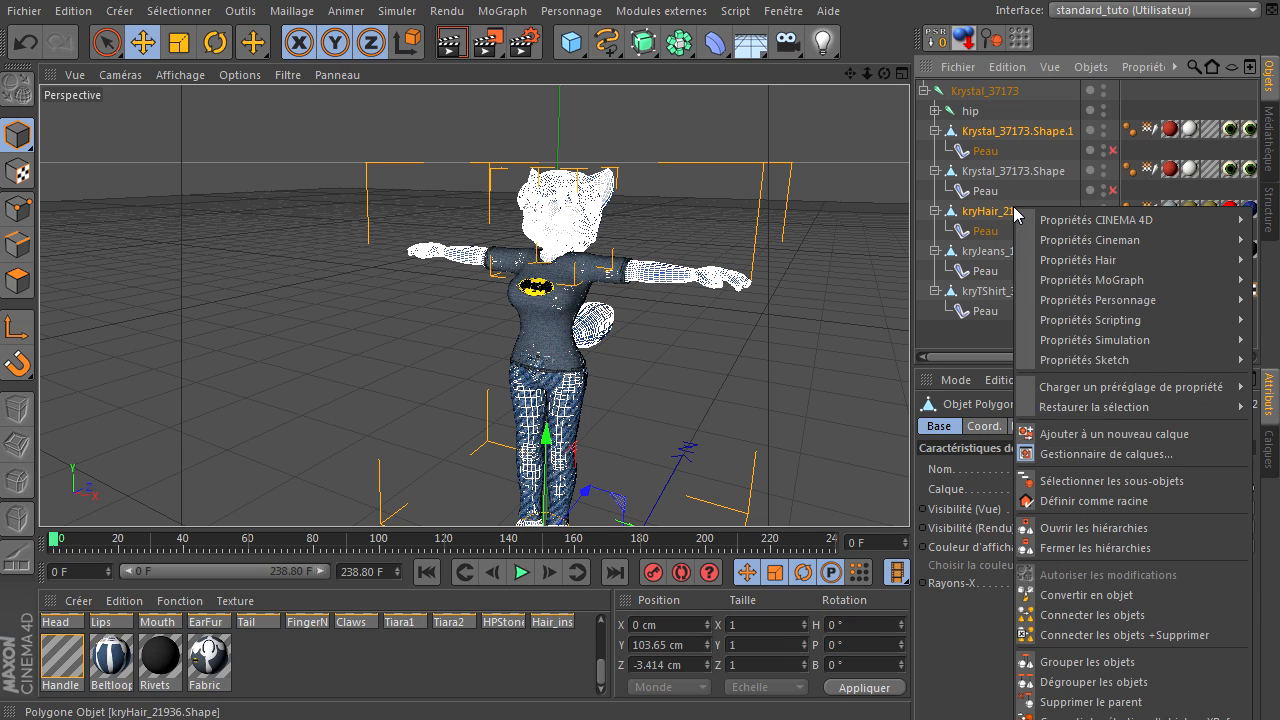
left_click(1067, 637)
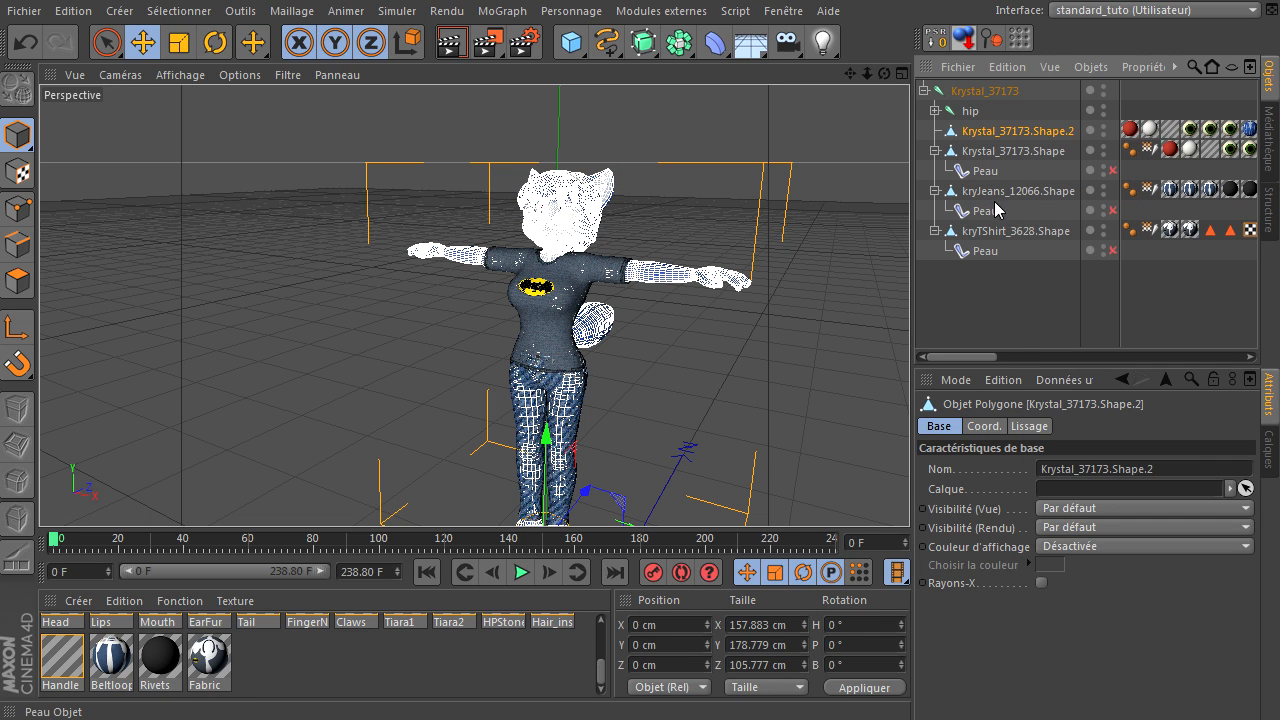
Step: Move the Peau deformer from Krystal_37173.Shape onto the merged mesh Krystal_37173.Shape.2 and delete Krystal_37173.Shape
left_click(986, 172)
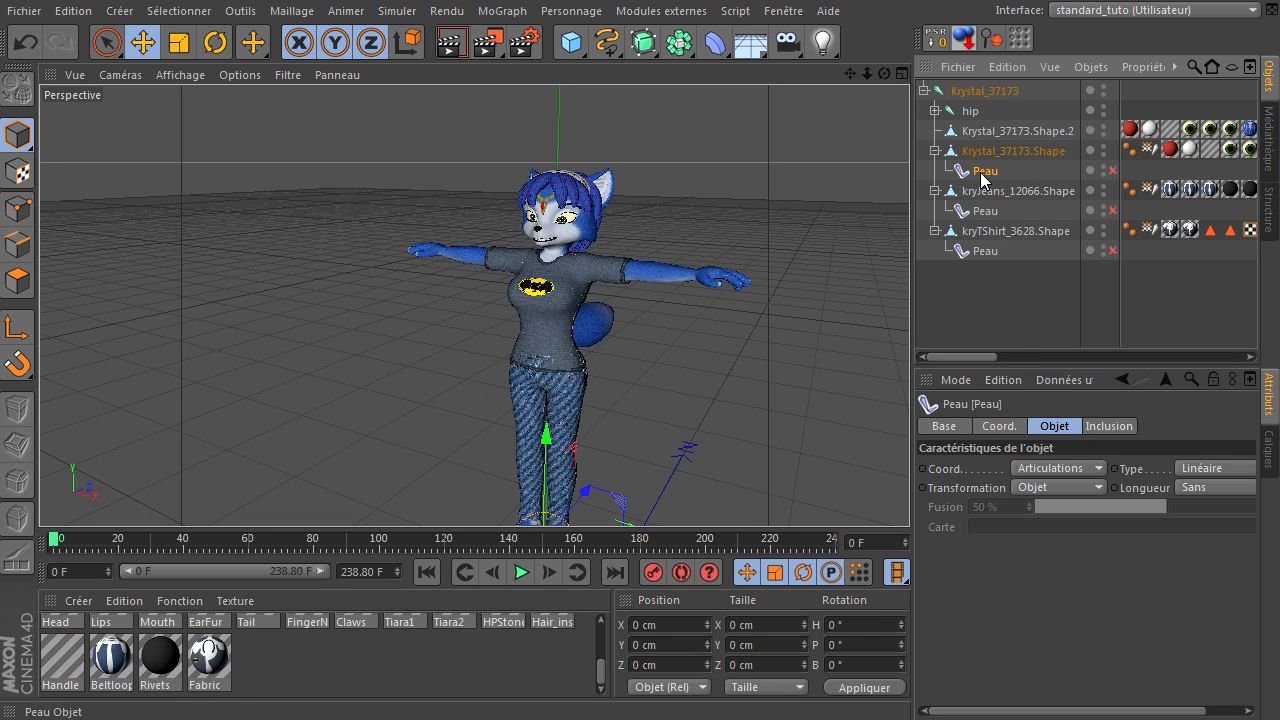
left_click_drag(1000, 138, 1000, 138)
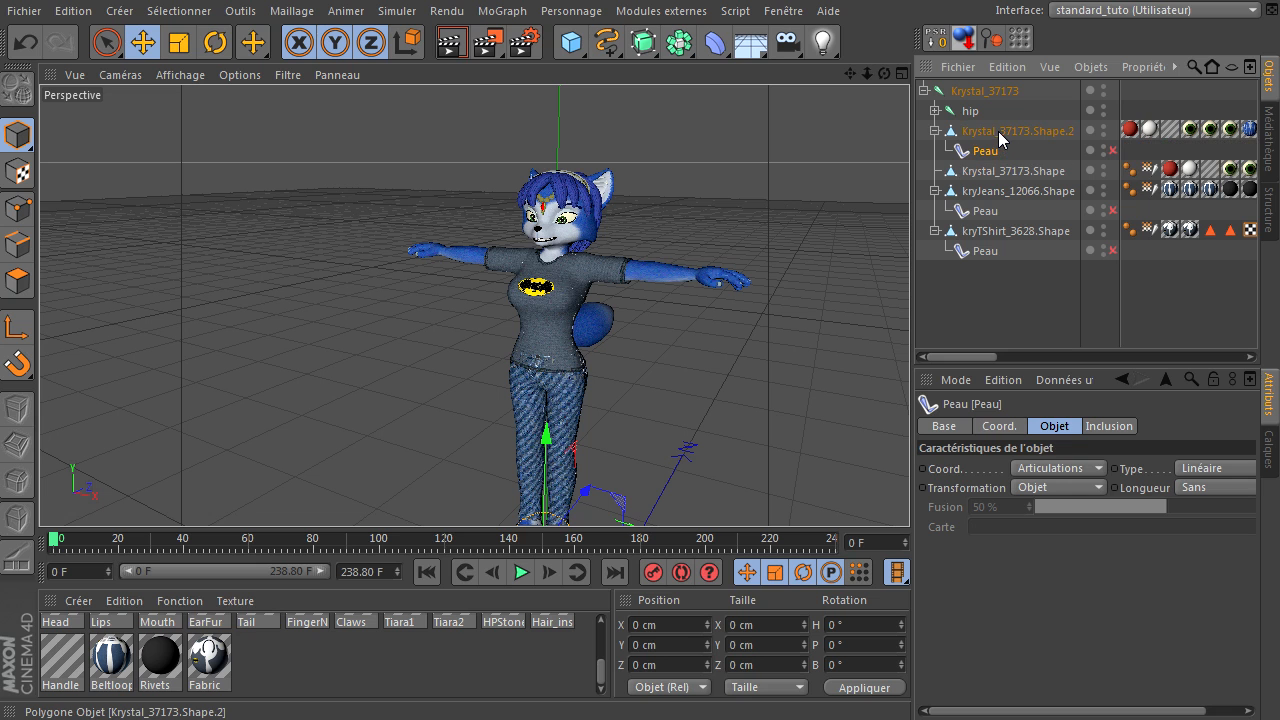
left_click(988, 171)
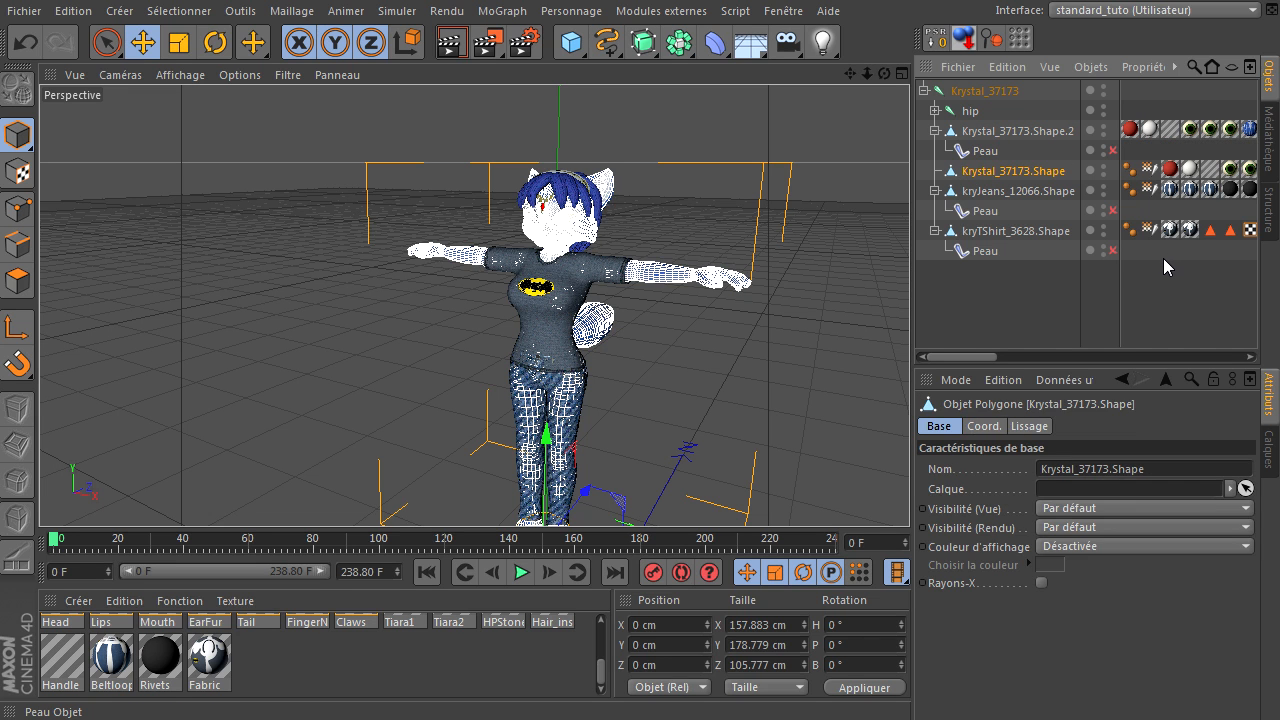
key("Delete")
Step: Enable the Peau deformers of Krystal_37173.Shape.2, kryJeans_12066.Shape and kryTShirt_3628.Shape and check the hair against the posed figure
left_click(1113, 150)
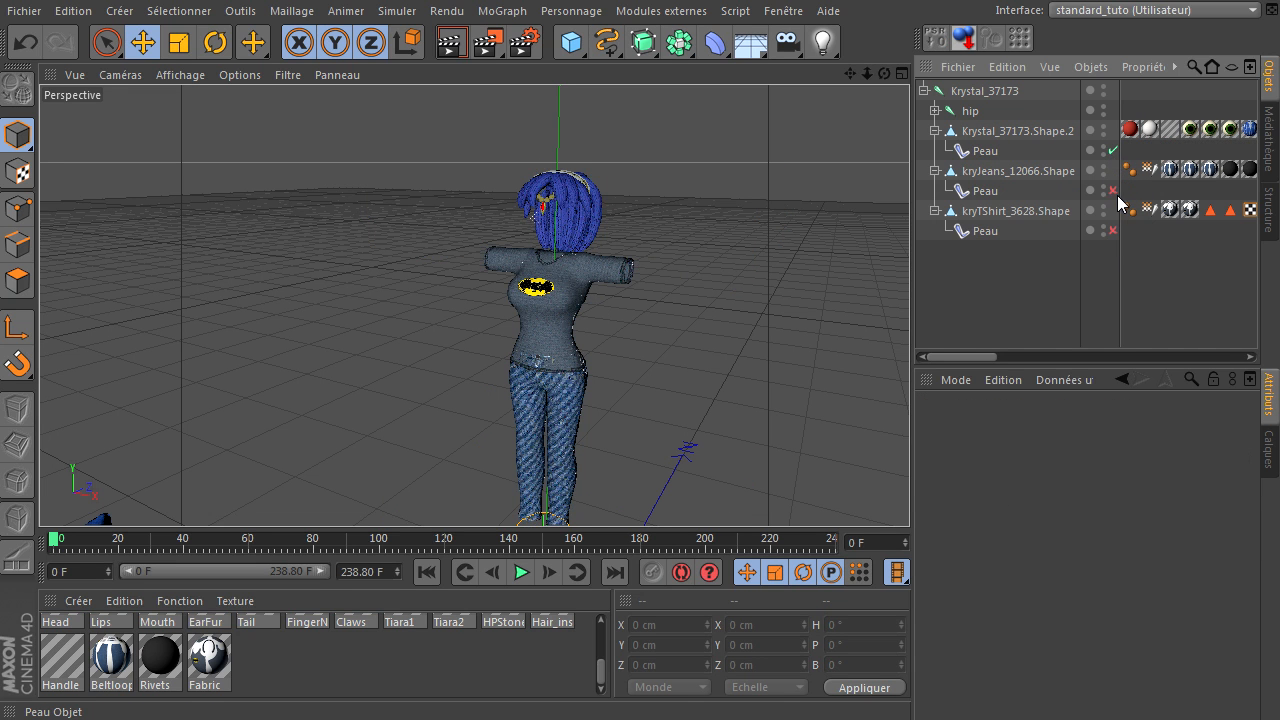
left_click(1112, 231)
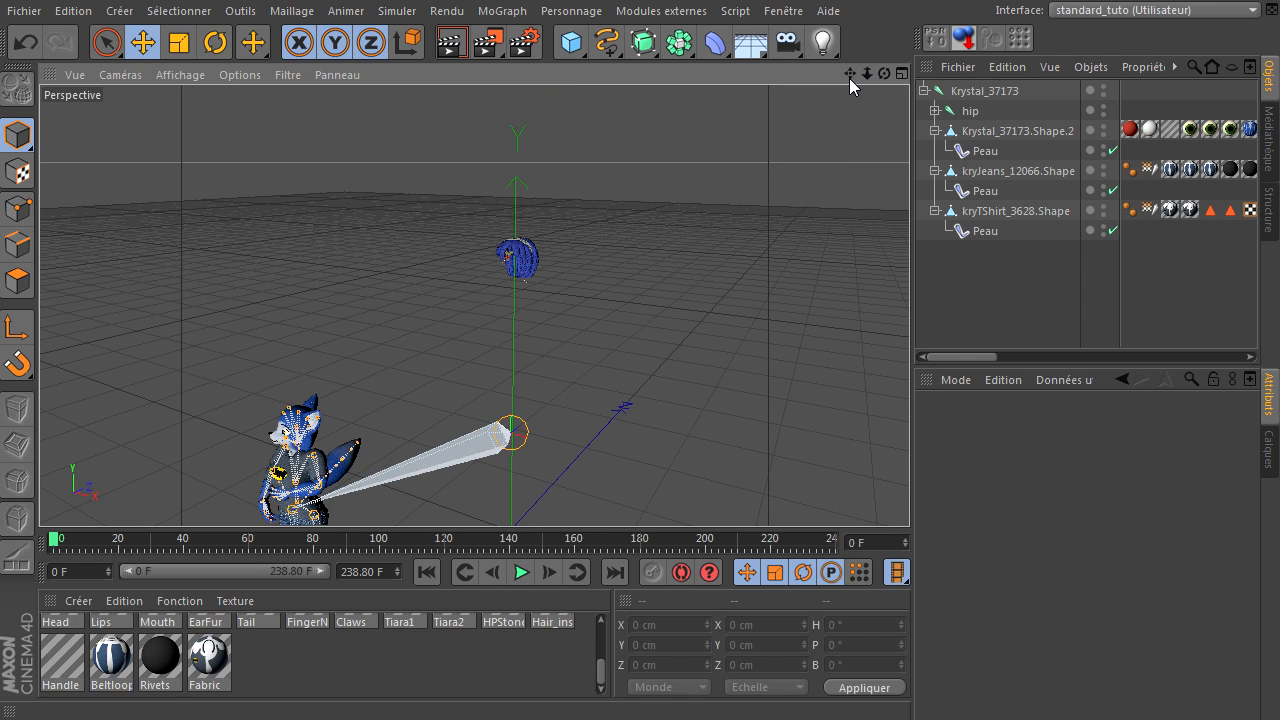
left_click_drag(921, 481, 909, 495)
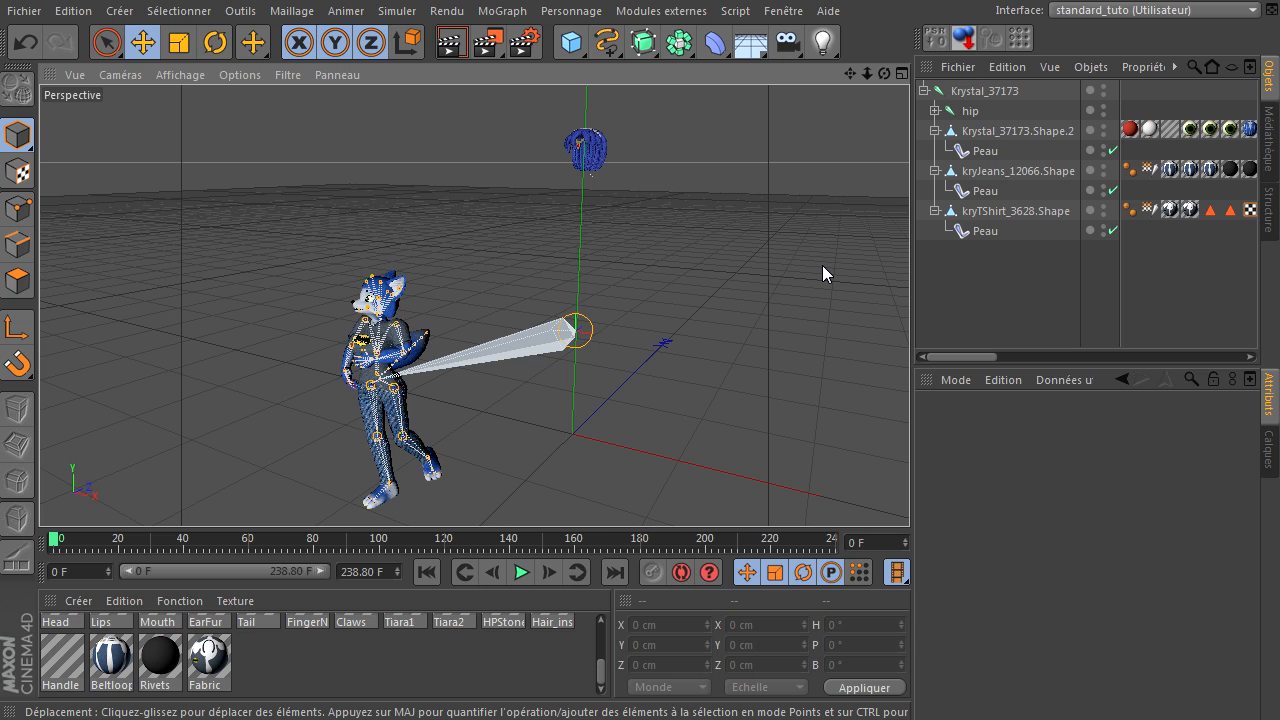
Step: Undo the deformer changes, the mesh deletion, the hair merge and the body duplication to restore the separate original meshes
key("ctrl+z")
key("ctrl+z")
key("ctrl+z")
key("ctrl+z")
key("ctrl+z")
key("ctrl+z")
key("ctrl+z")
key("ctrl+z")
key("ctrl+z")
key("ctrl+z")
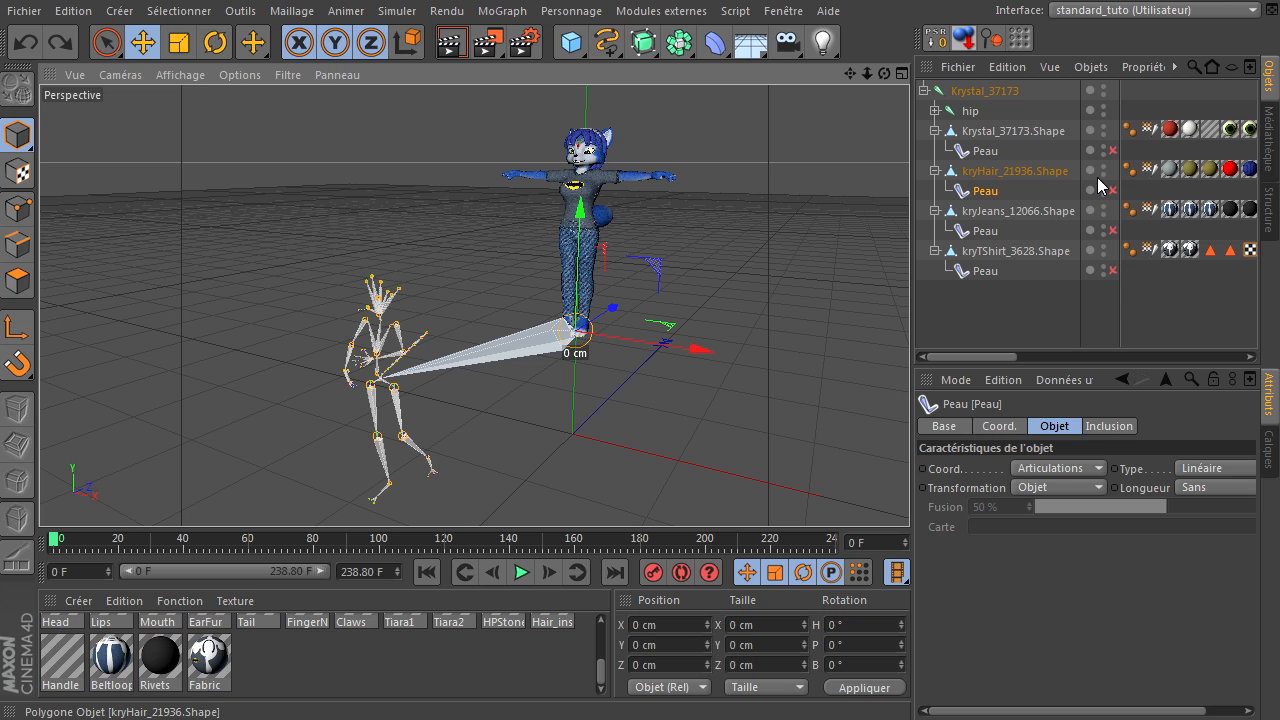
Step: Enable the Peau deformers of Krystal_37173.Shape, kryJeans_12066.Shape and kryTShirt_3628.Shape, leaving kryHair_21936.Shape selected
left_click(998, 178)
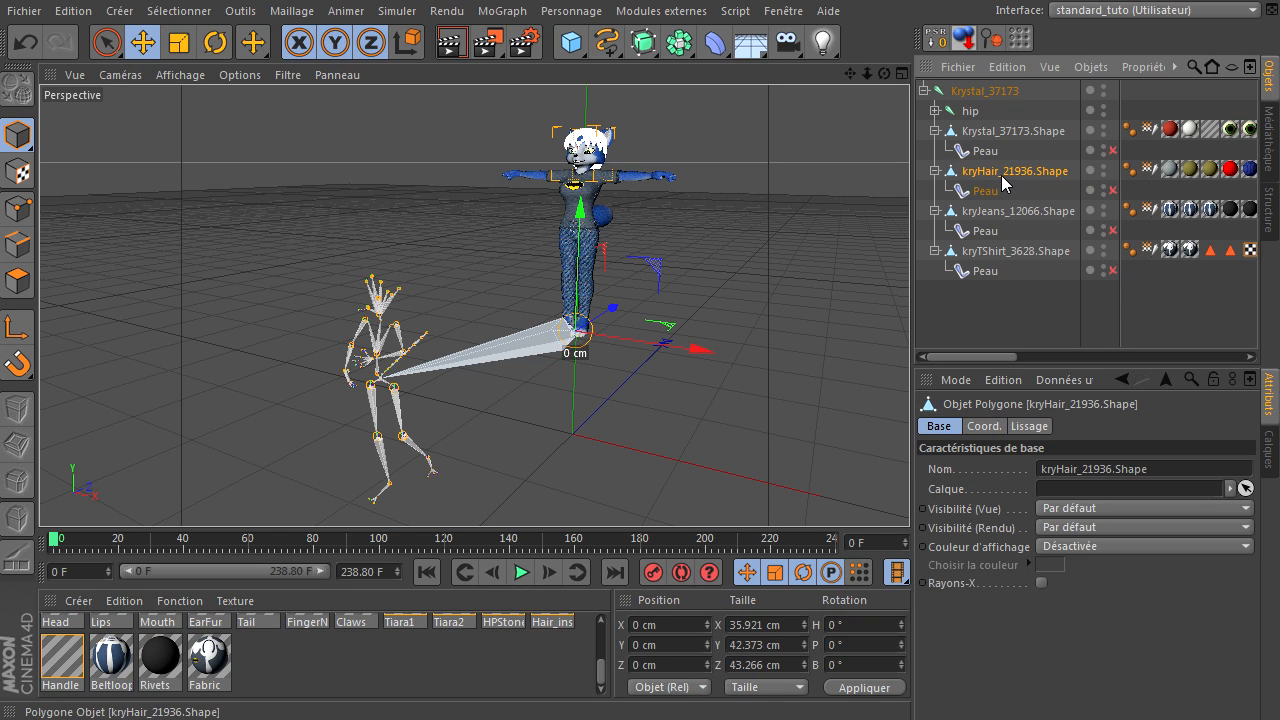
left_click(1113, 150)
left_click(1113, 230)
left_click(1113, 270)
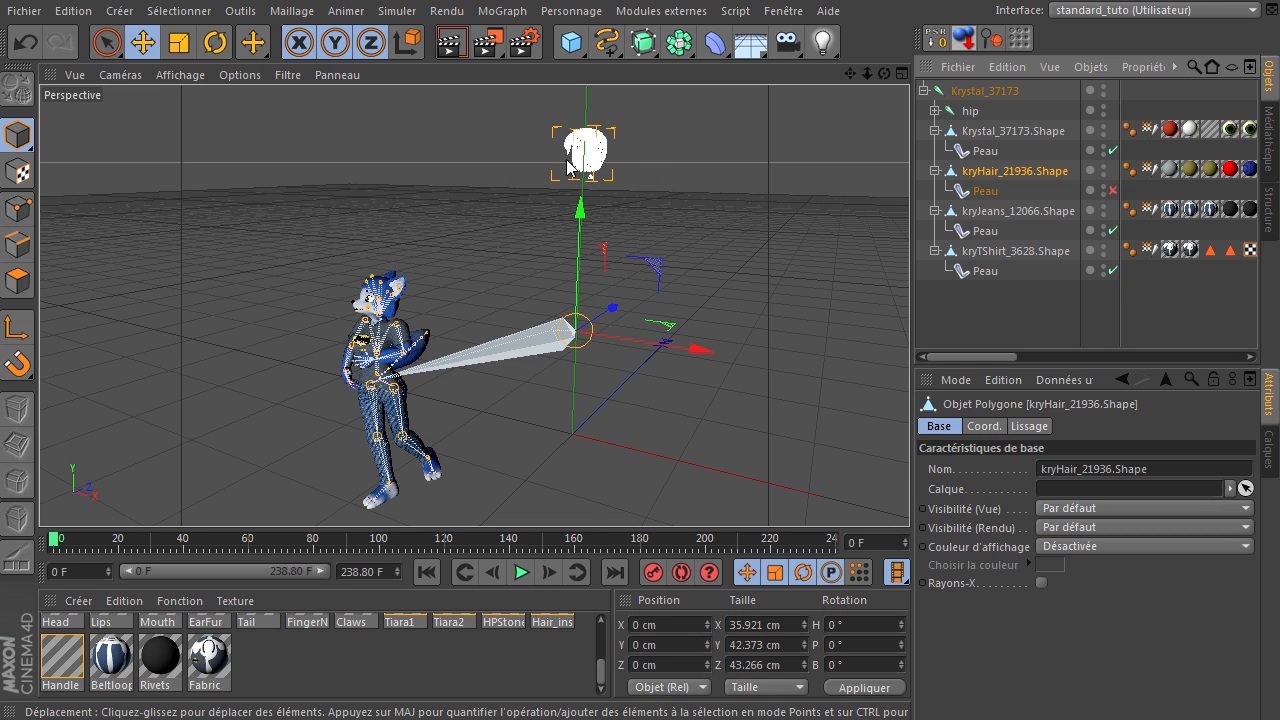
left_click(985, 193)
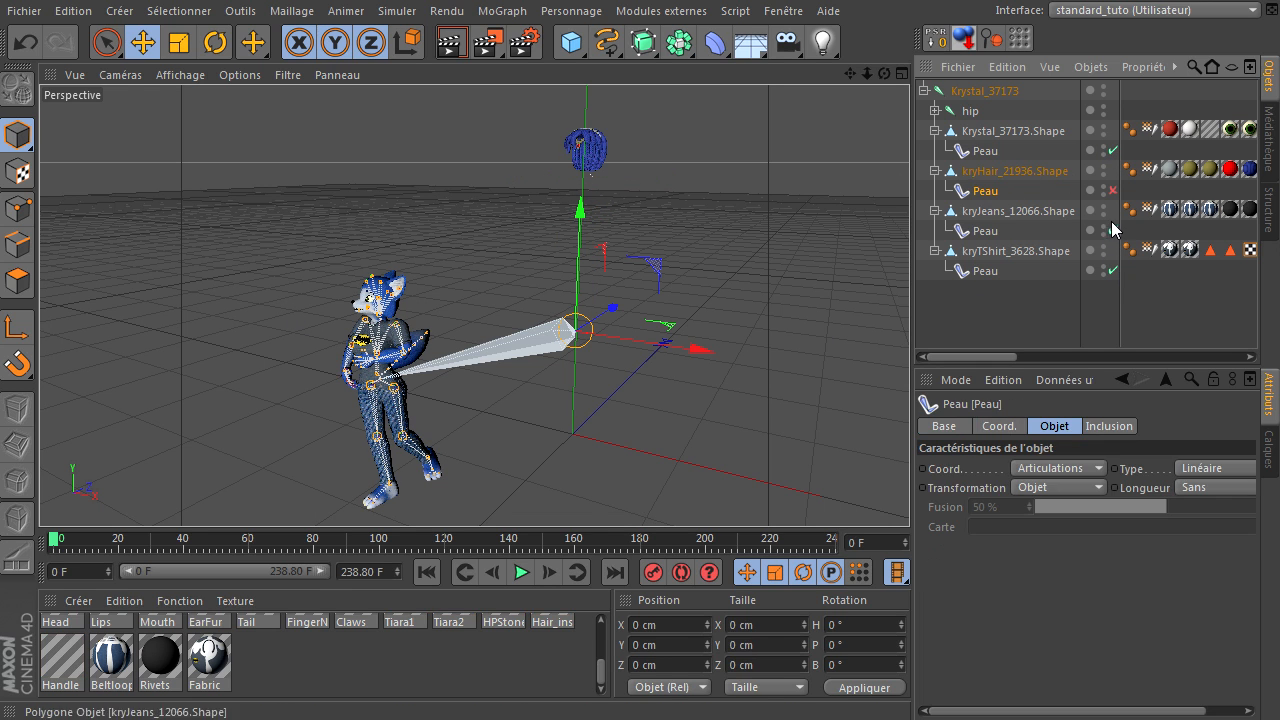
left_click(961, 172)
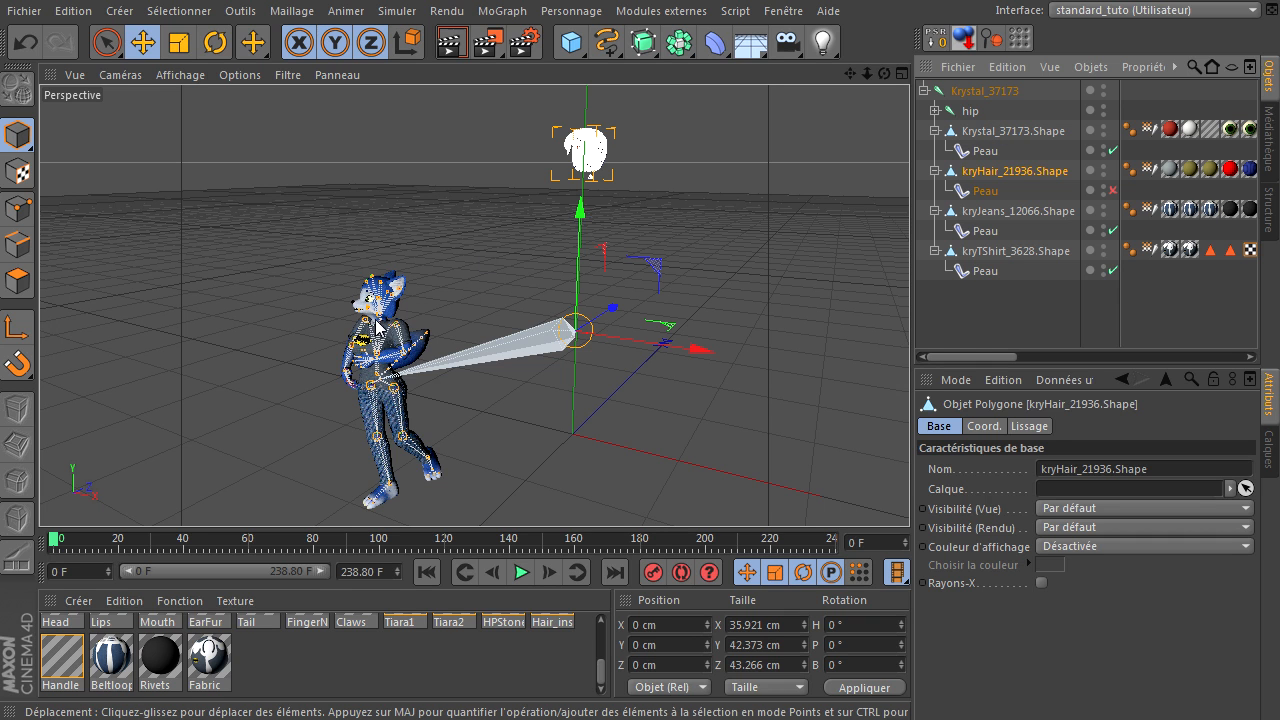
Step: Expand the Krystal_37173 joint hierarchy from hip through abdomen, chest and neck to head, and examine the head's child joints
left_click(975, 91)
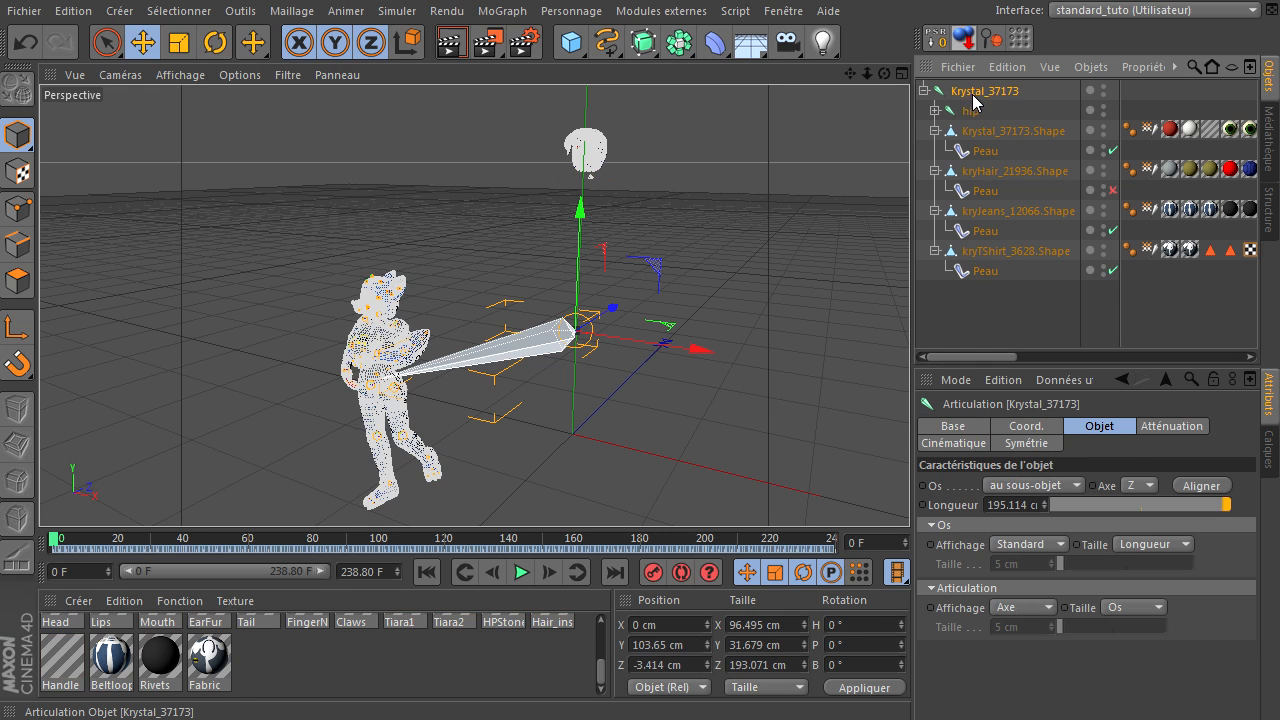
left_click(969, 113)
left_click(935, 111)
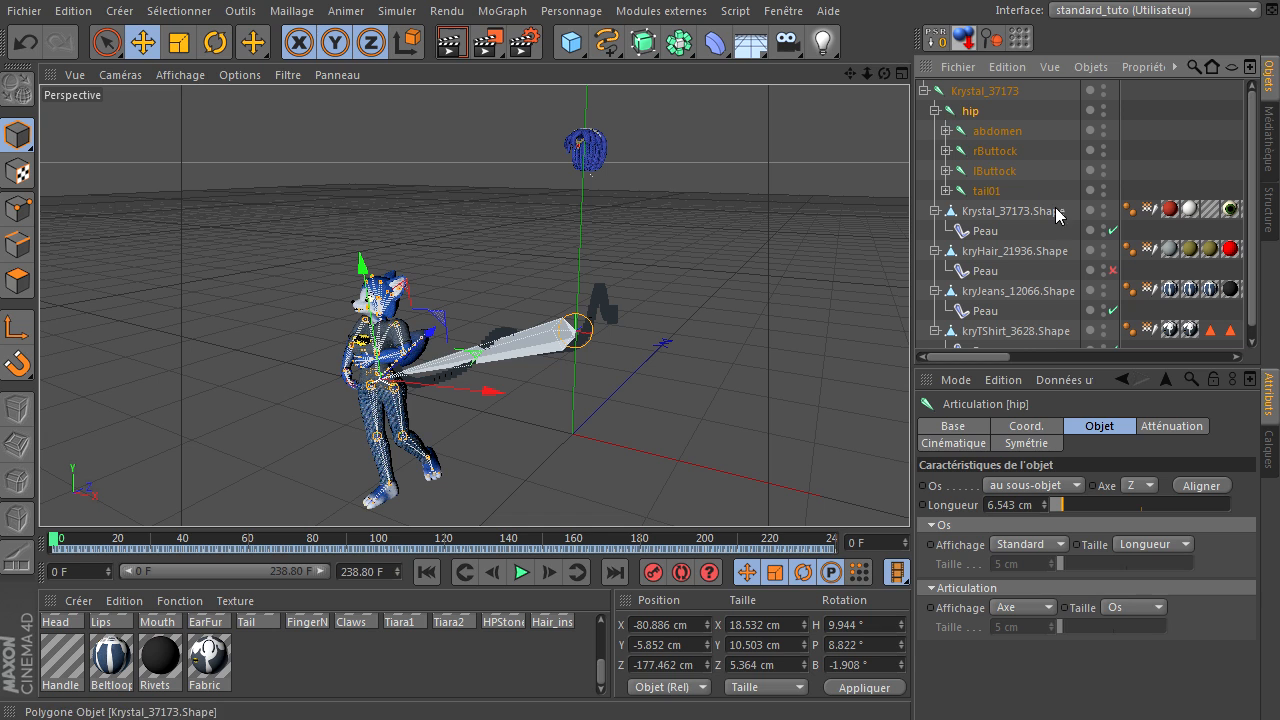
left_click(946, 131)
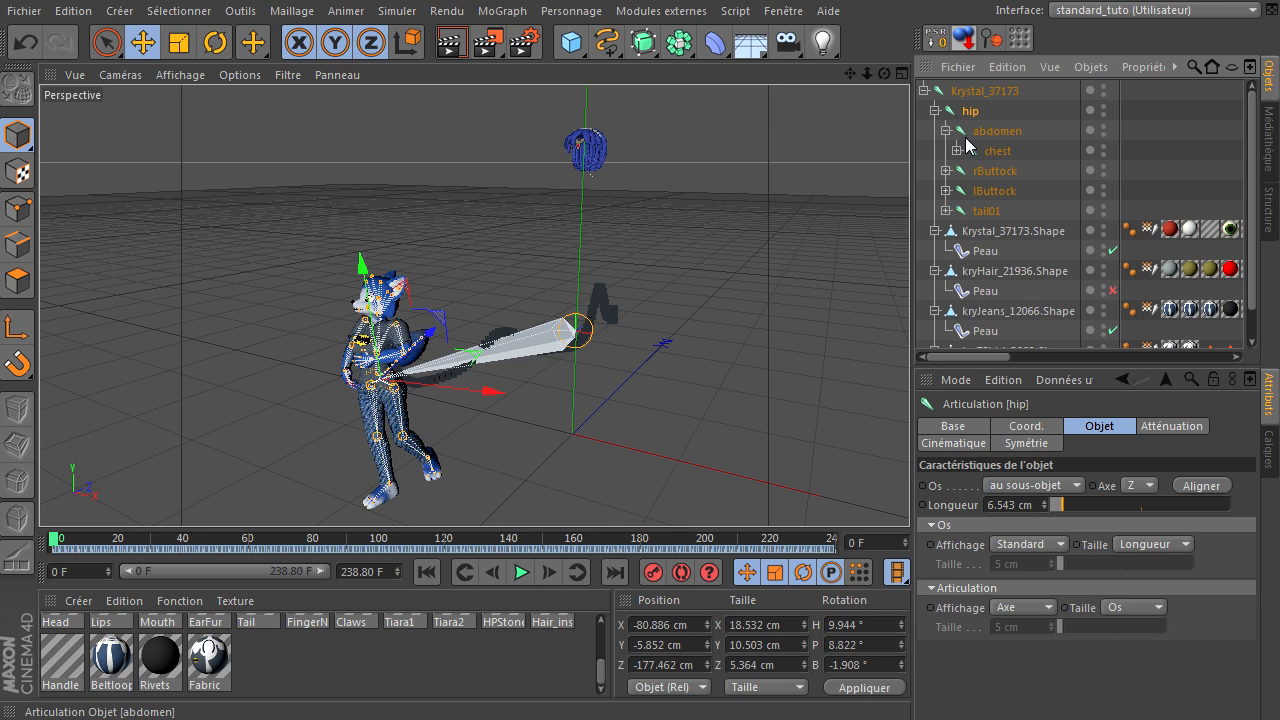
left_click(957, 151)
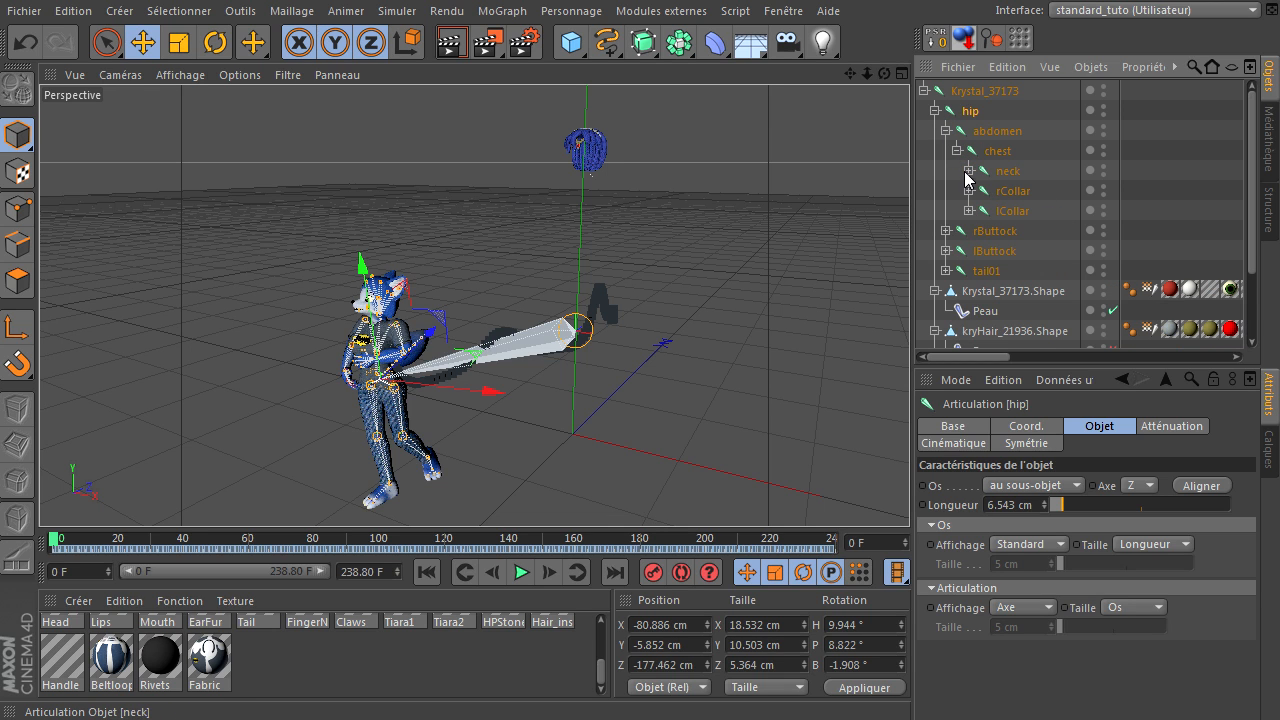
left_click(969, 171)
left_click(981, 191)
left_click(1020, 191)
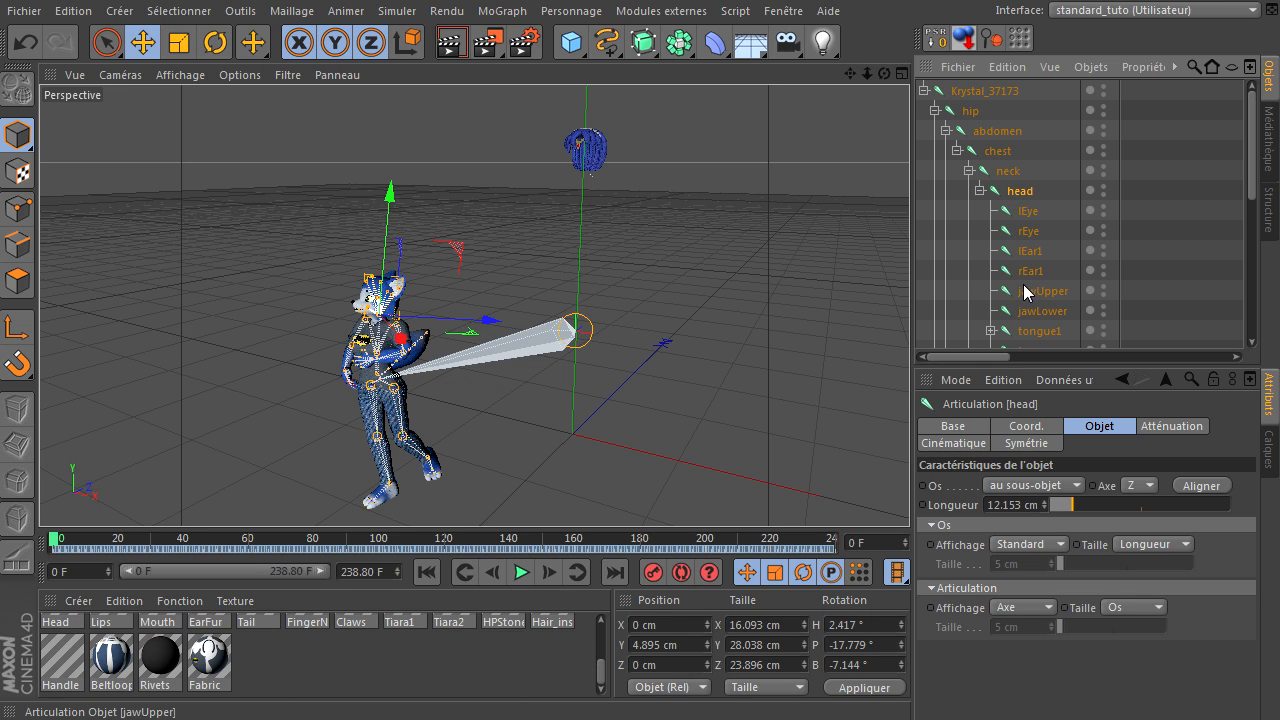
scroll(1022, 290, "down", 3)
left_click(1068, 277)
scroll(1064, 280, "down", 3)
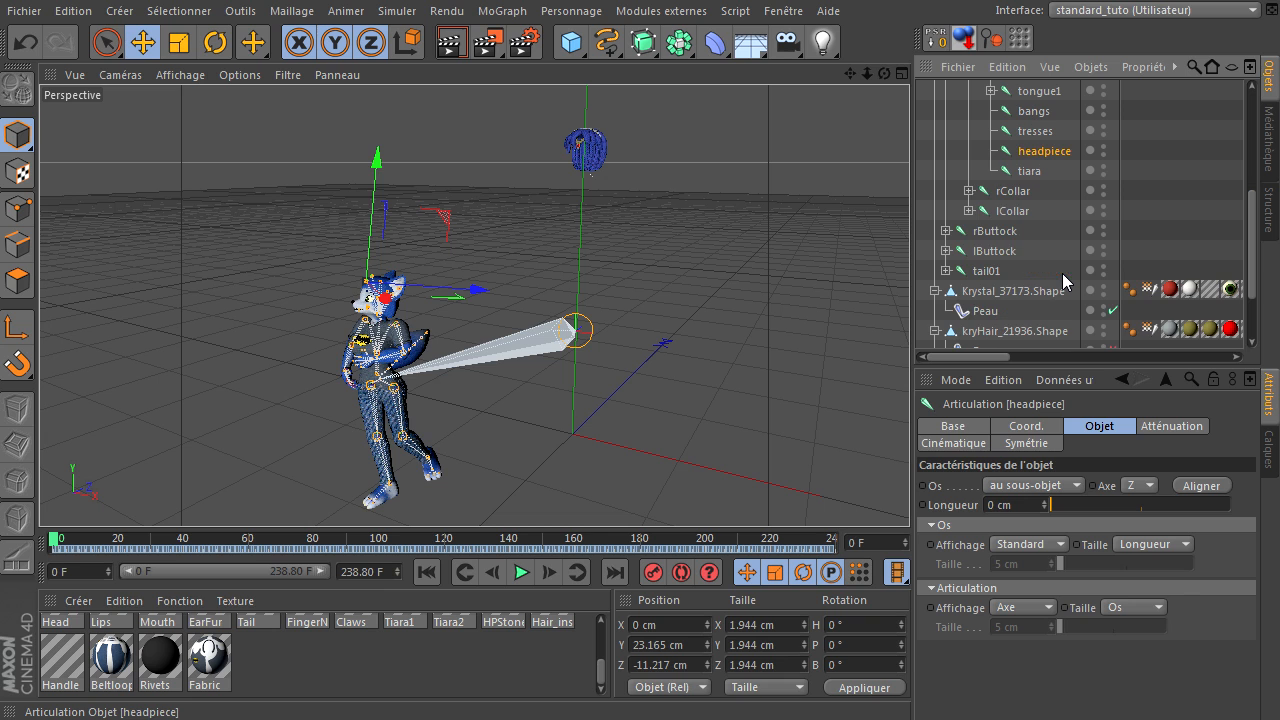
Step: Try parenting kryHair_21936.Shape to the headpiece joint with its Peau deformer enabled, inspect the figure, and undo both changes
left_click(1008, 333)
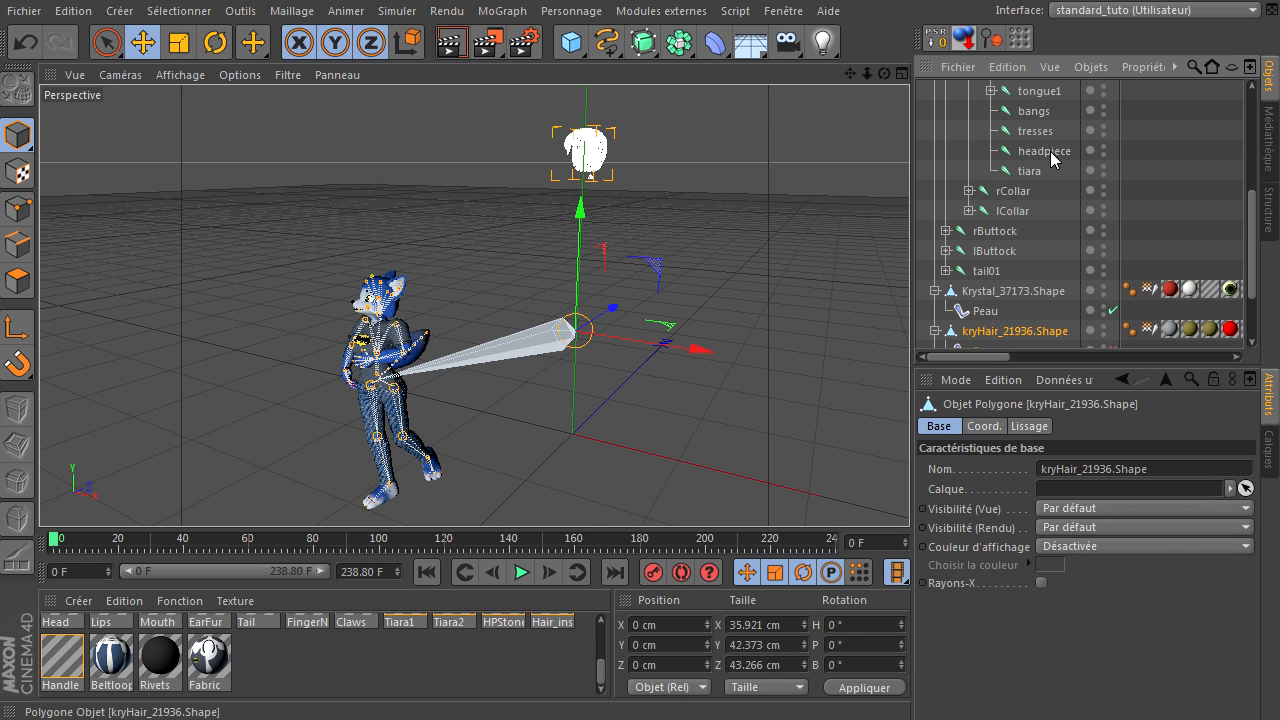
left_click_drag(1052, 157, 1052, 157)
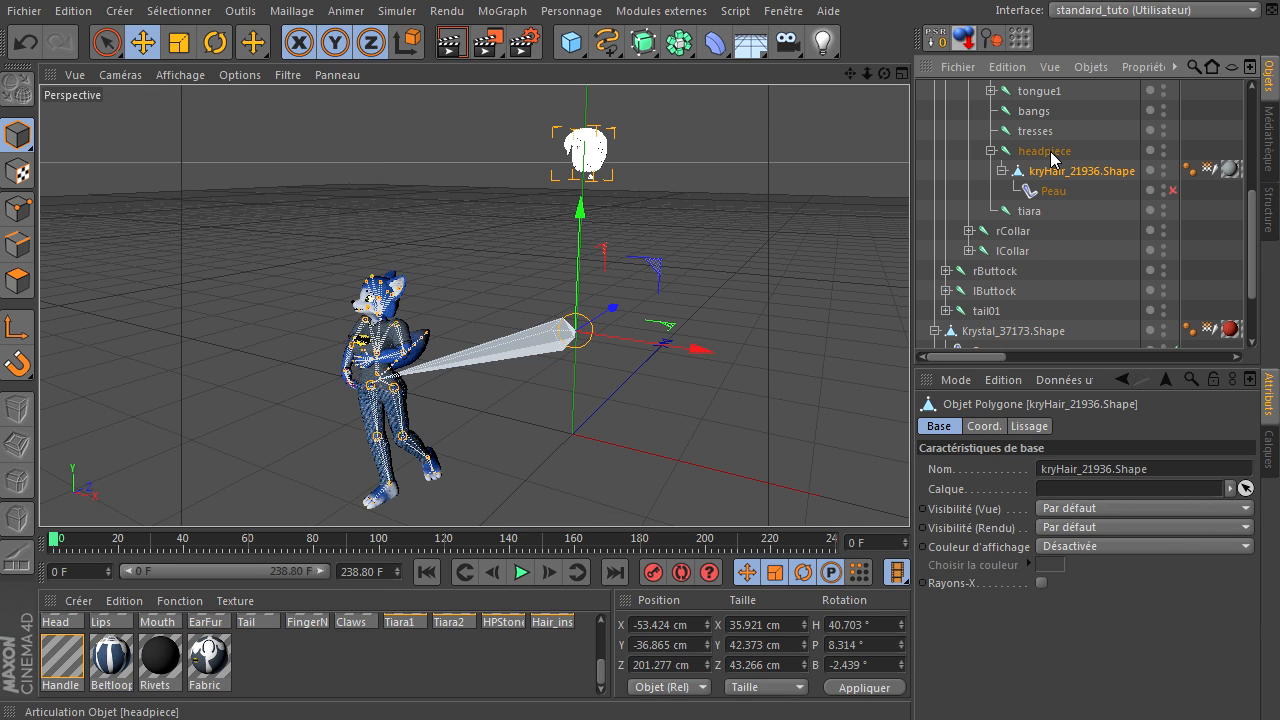
left_click(1175, 199)
left_click_drag(884, 74, 909, 495)
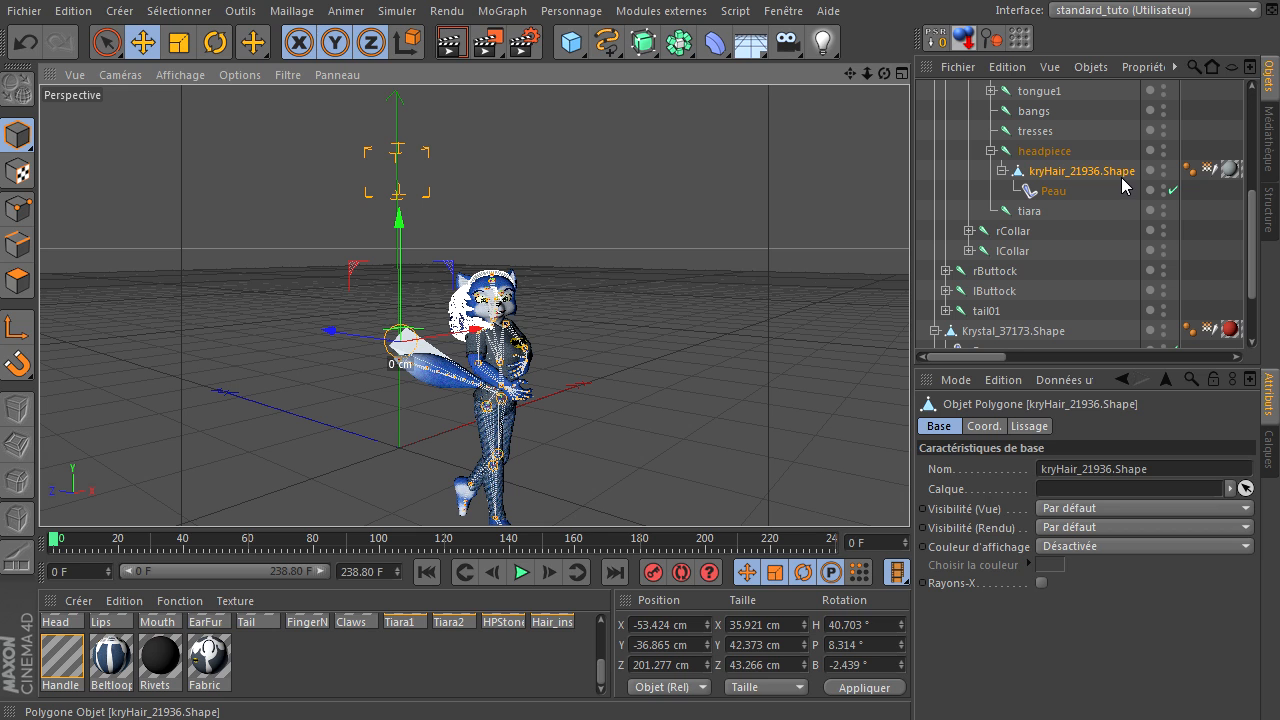
key("ctrl+z")
key("ctrl+z")
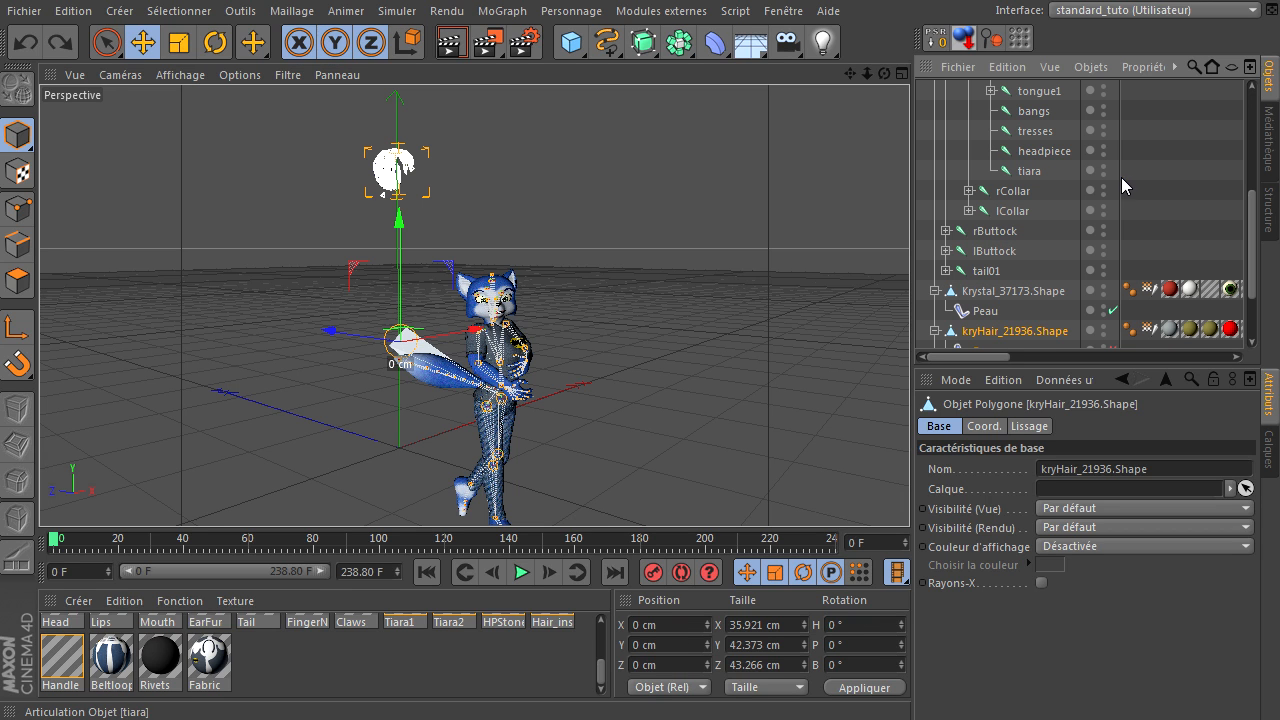
Step: Examine the positions of the tiara, headpiece, tresses and bangs joints under the head
left_click(1035, 173)
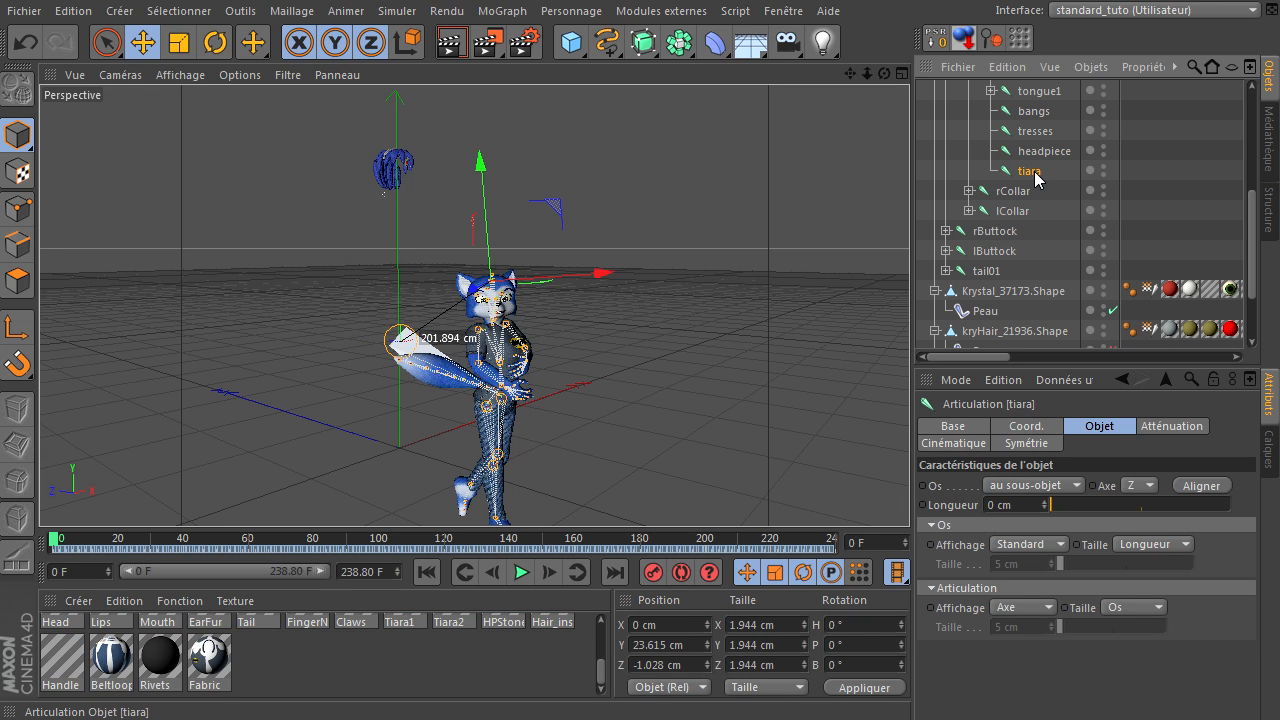
left_click(1040, 151)
left_click(1037, 131)
left_click(1037, 111)
scroll(1020, 140, "up", 3)
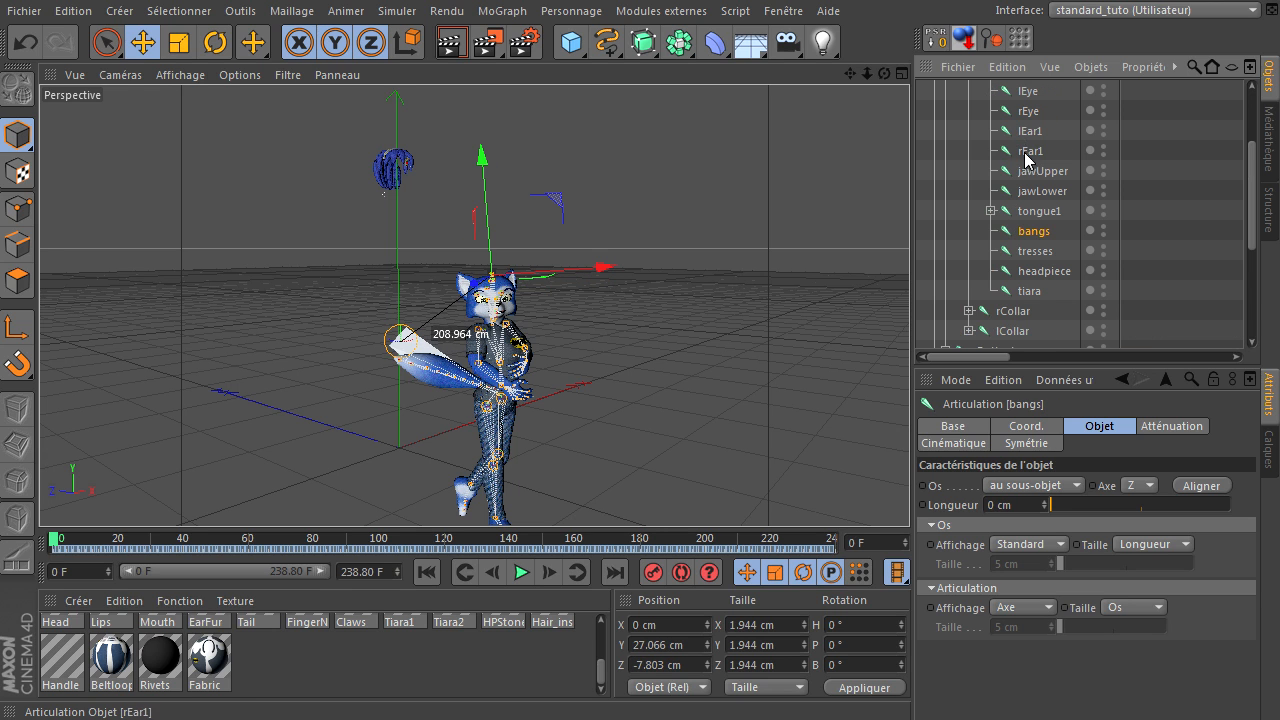
left_click(1035, 251)
left_click(1040, 271)
left_click(1027, 291)
left_click(1035, 274)
left_click(1035, 252)
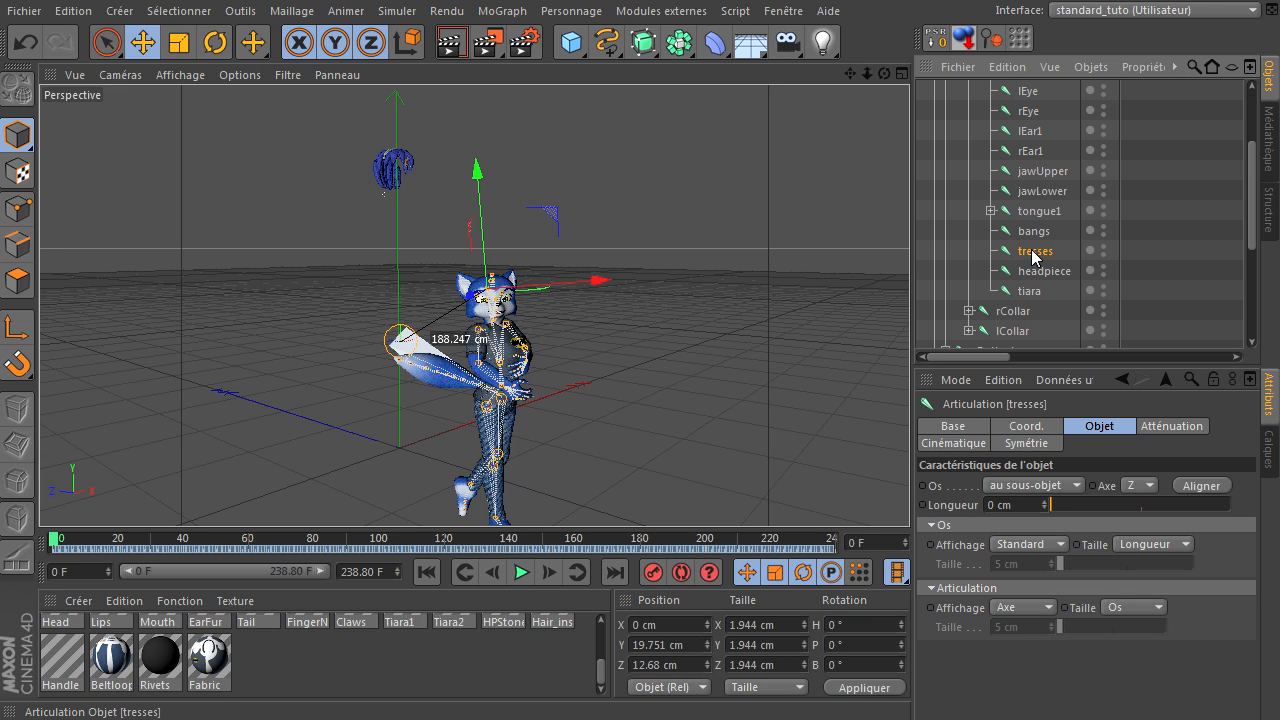
Step: Review the inclusion, coordinate, base and object settings of the Peau deformer on kryHair_21936.Shape
scroll(1033, 256, "down", 5)
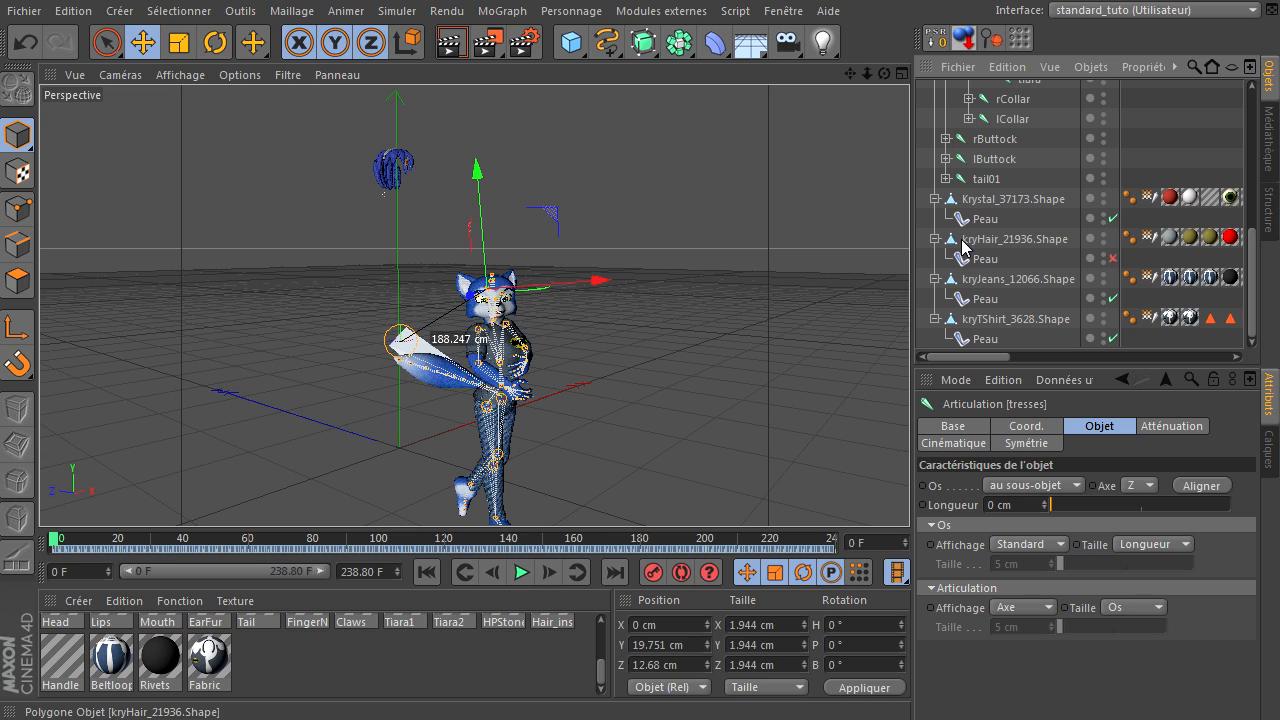
left_click(986, 259)
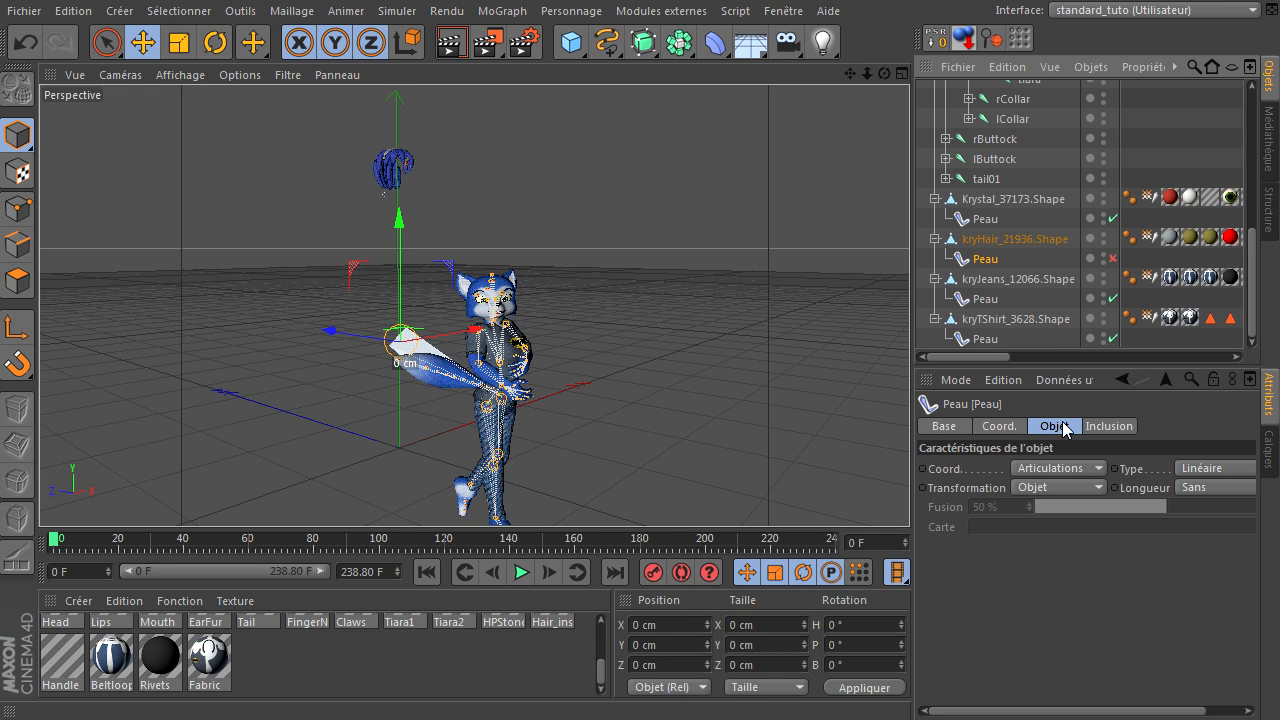
left_click(1107, 426)
left_click(1045, 426)
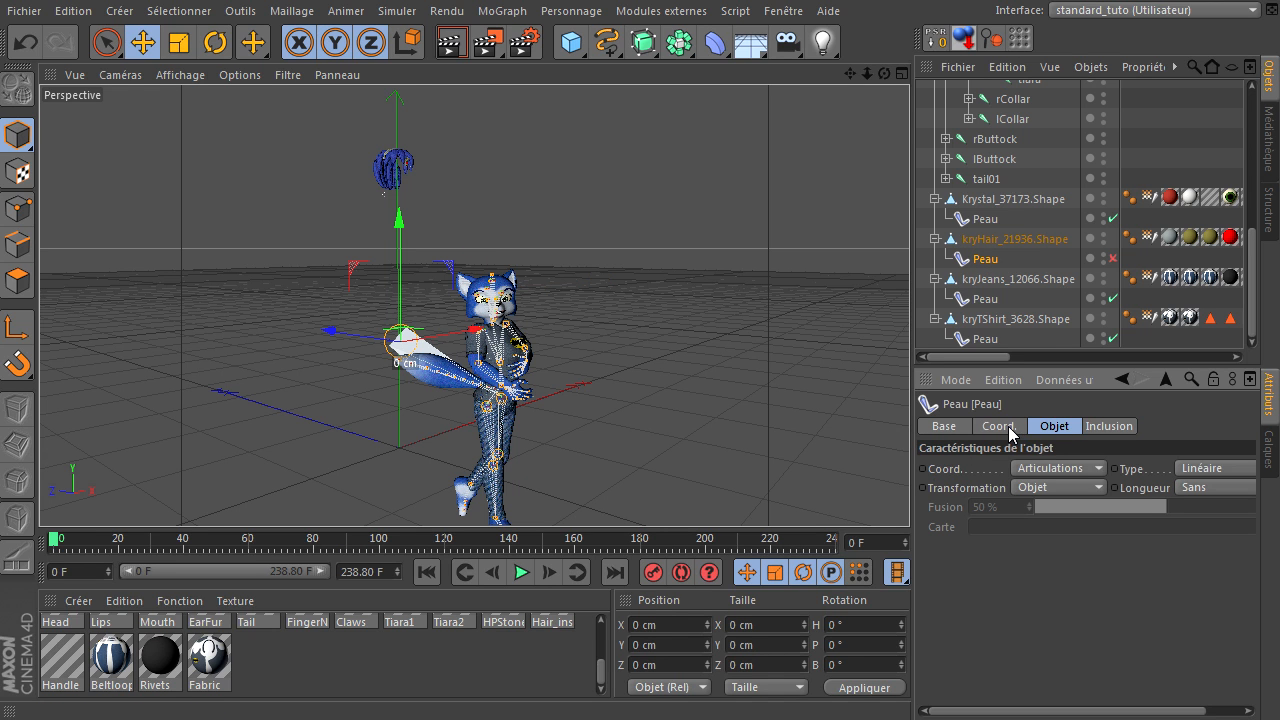
left_click(1009, 427)
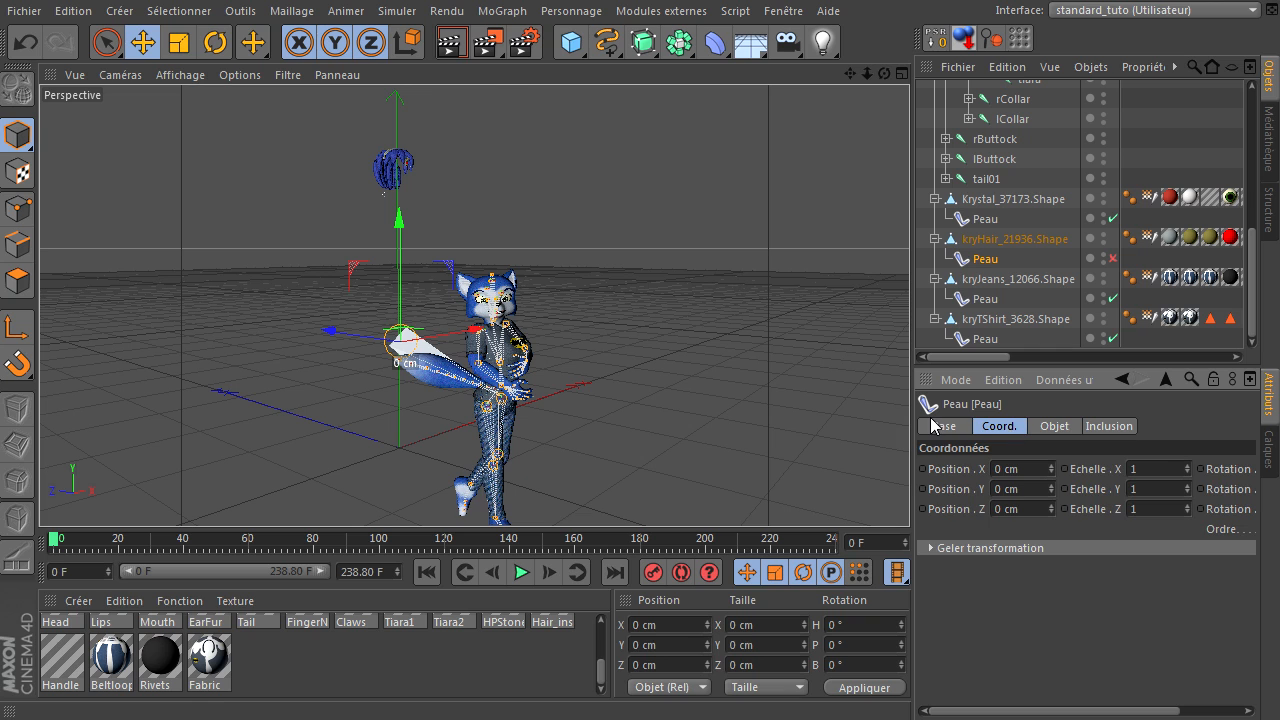
left_click(937, 427)
left_click(1054, 426)
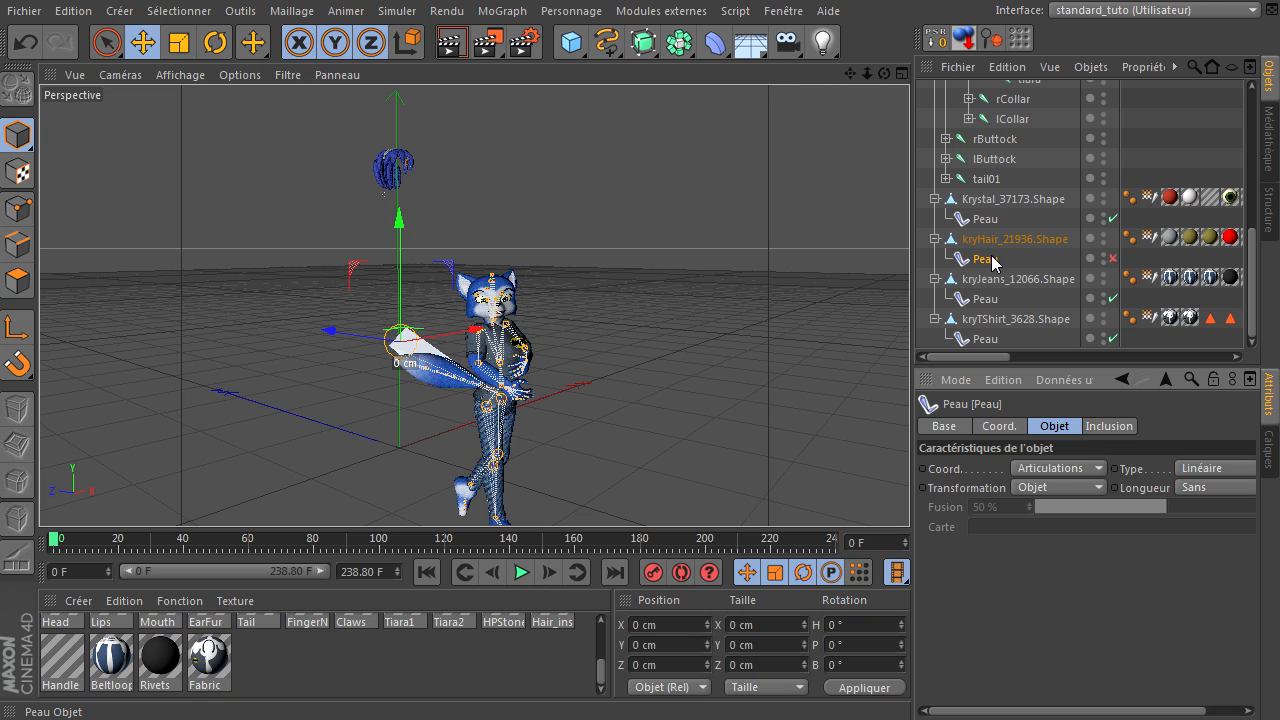
Step: Check the joints listed in the Influence tag of kryHair_21936.Shape and enable the hair's Peau deformer
left_click(1149, 238)
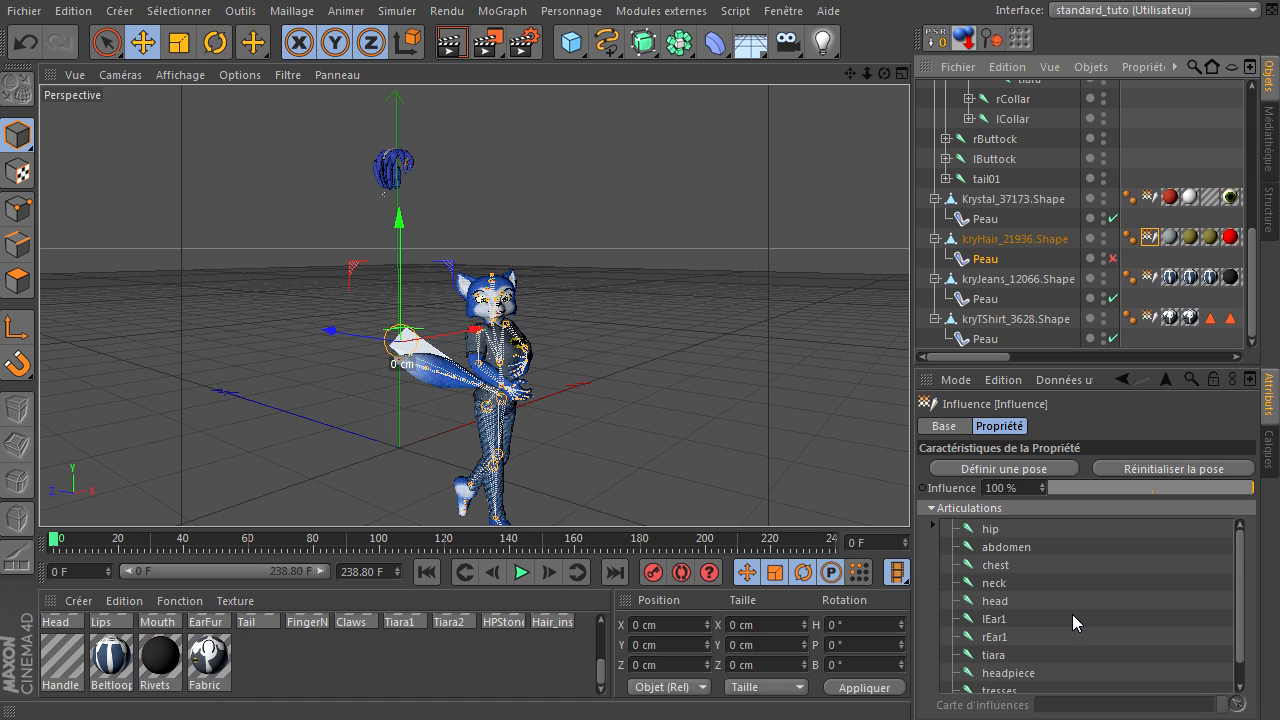
scroll(1072, 614, "down", 1)
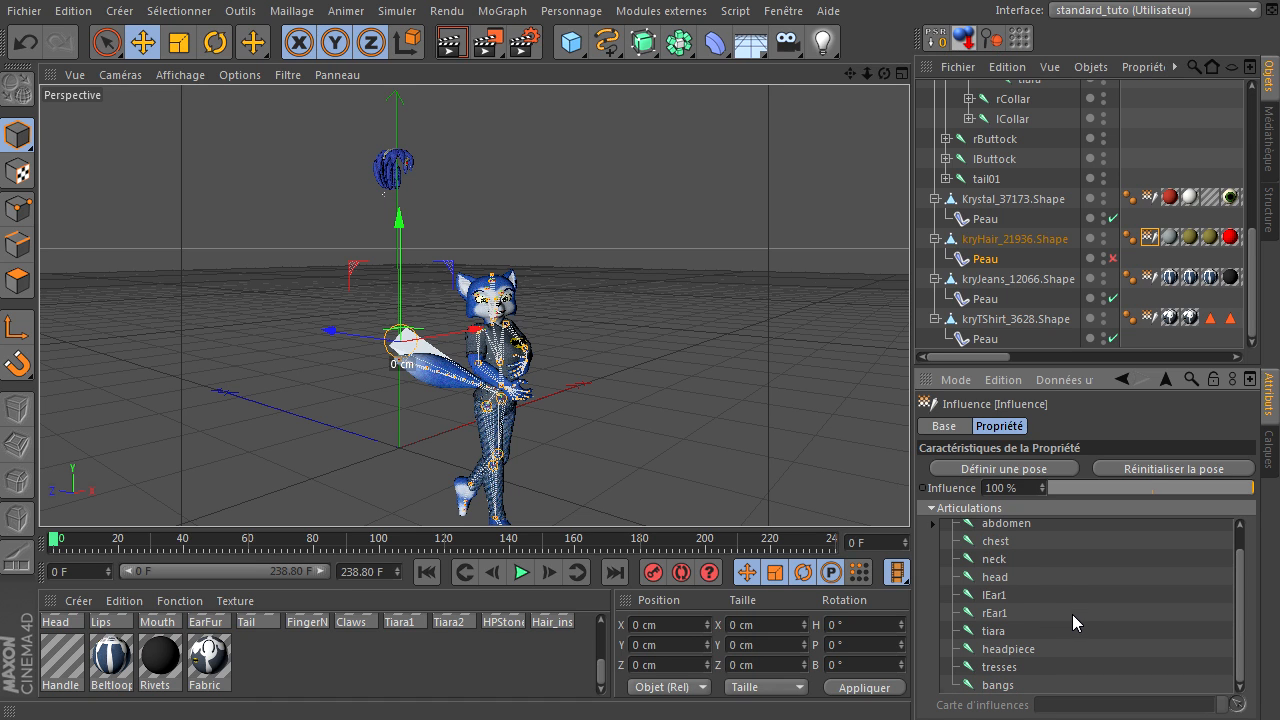
scroll(1072, 614, "up", 1)
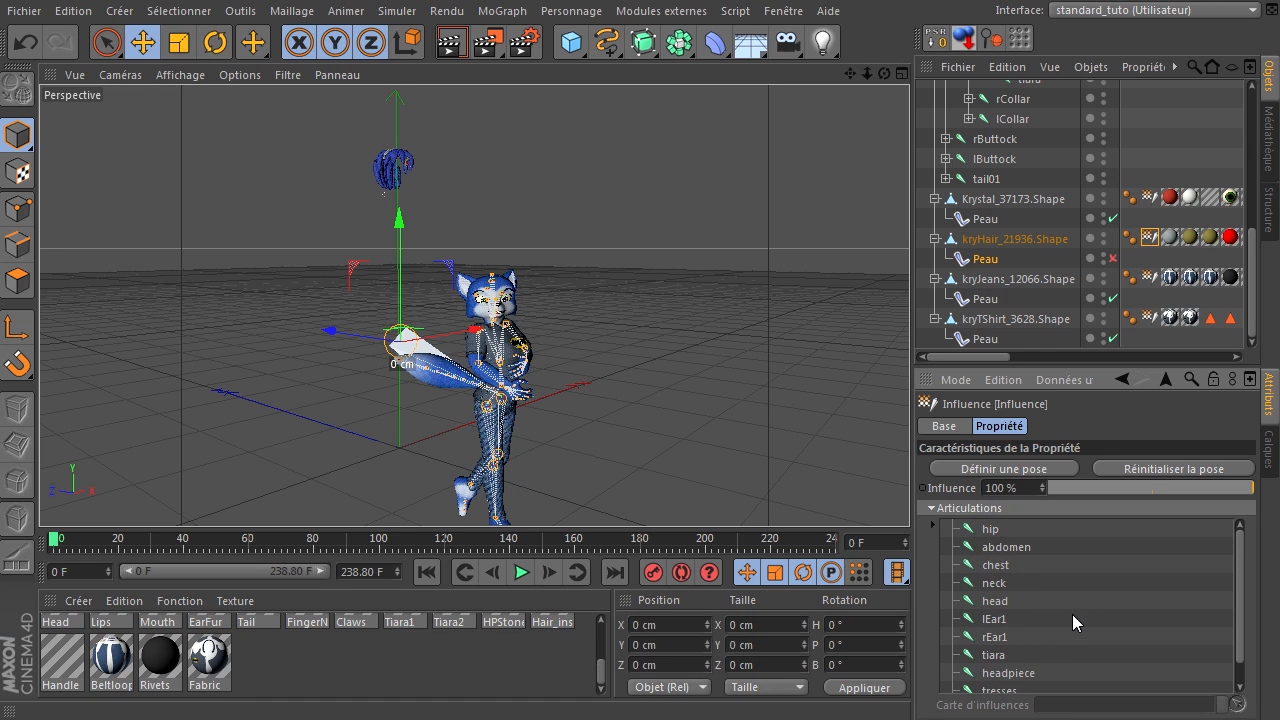
left_click(1107, 261)
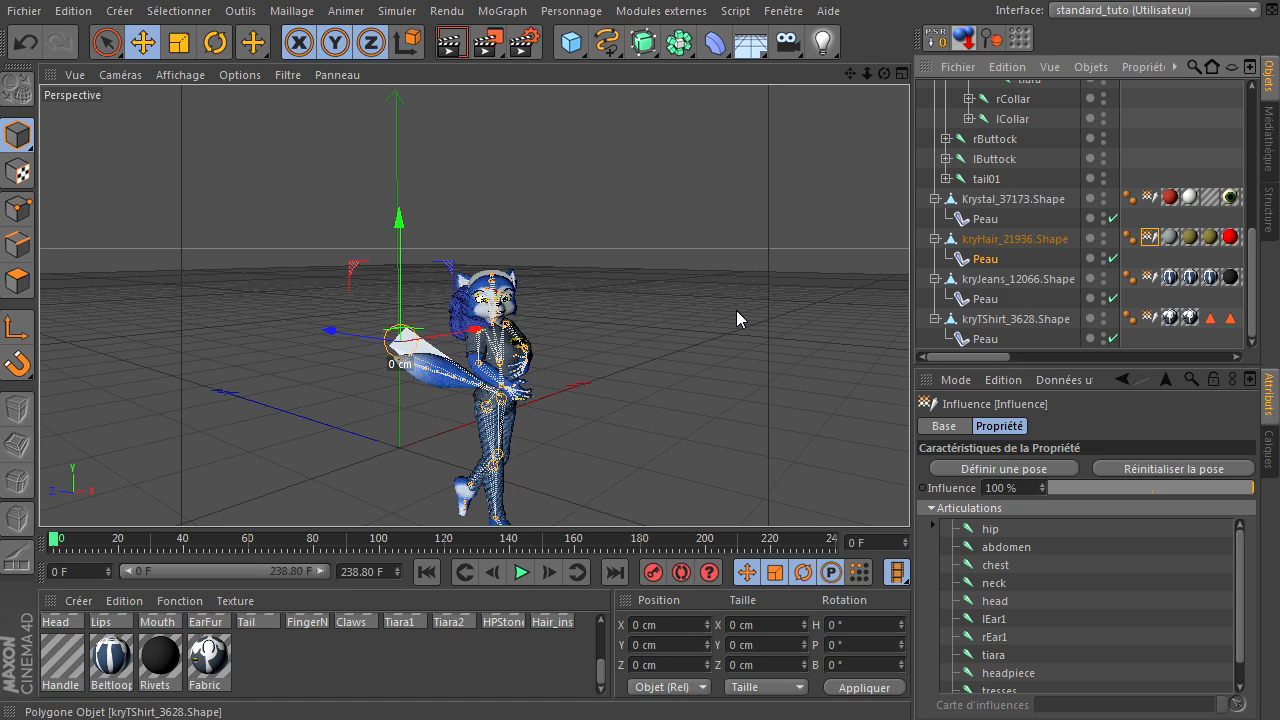
Step: Try rotating kryHair_21936.Shape about its own axis, and undo the rotation
left_click(1008, 241)
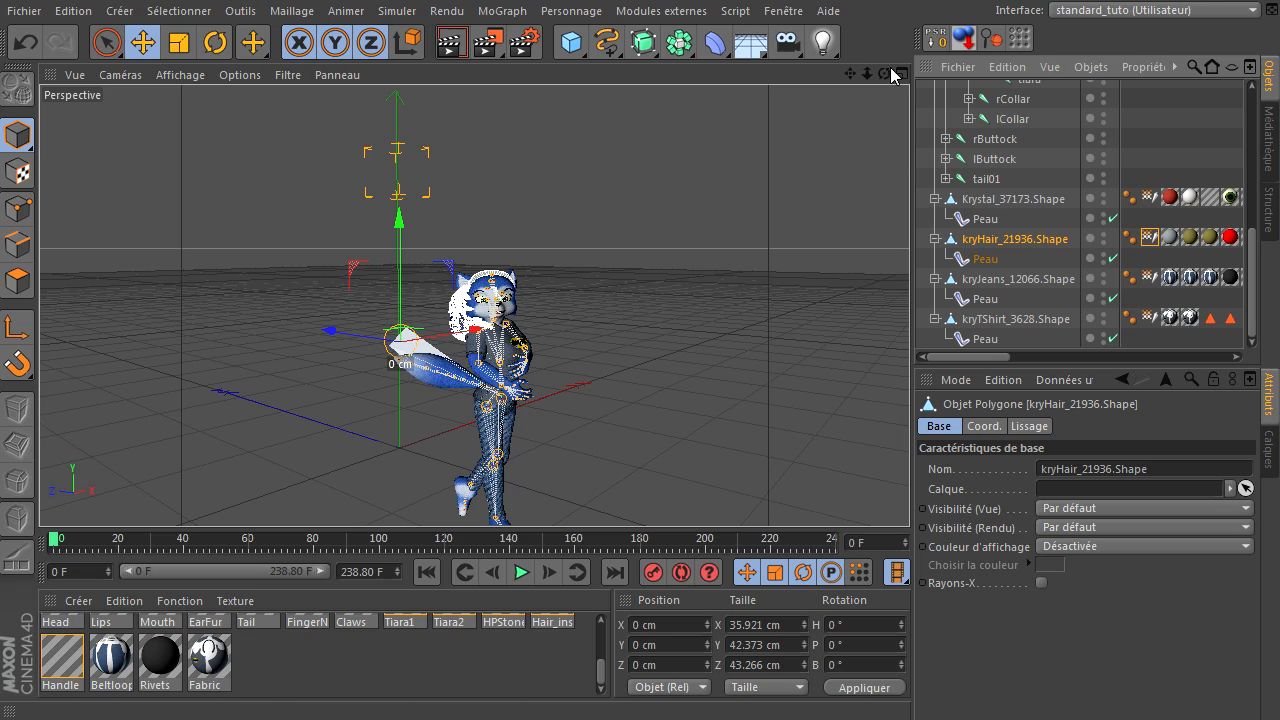
left_click_drag(868, 74, 900, 440)
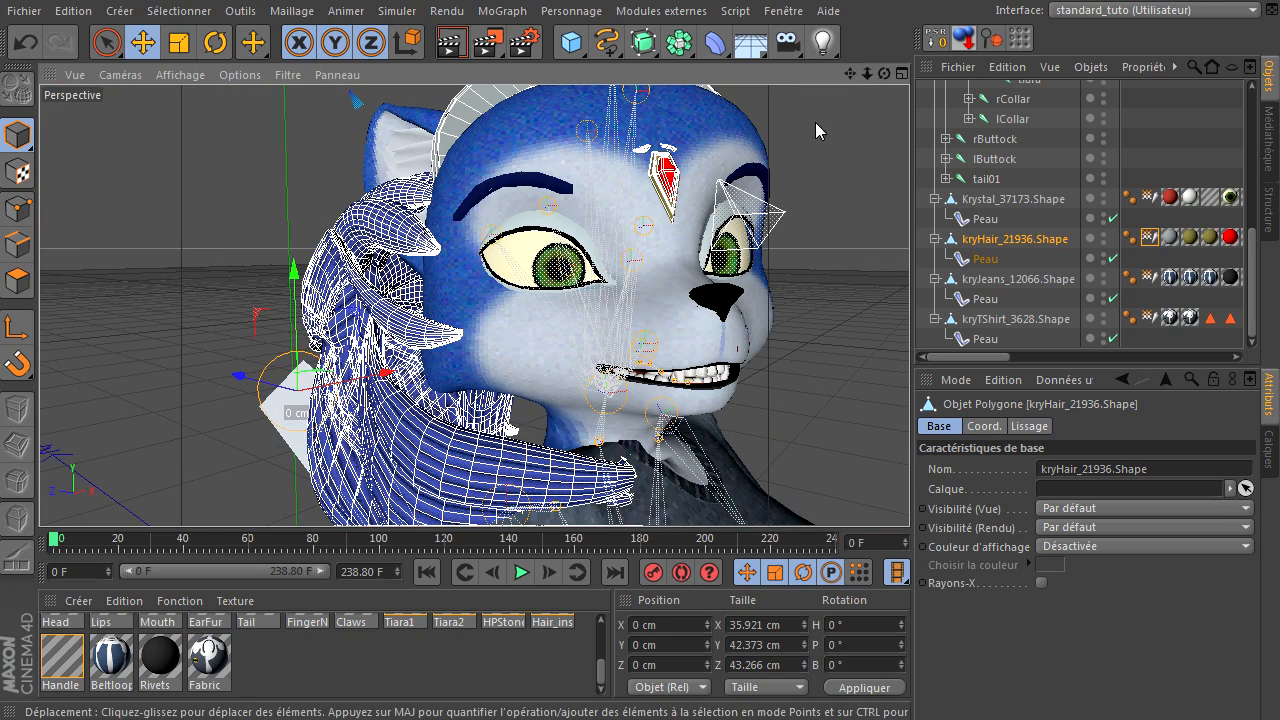
left_click(214, 42)
left_click_drag(868, 74, 909, 495)
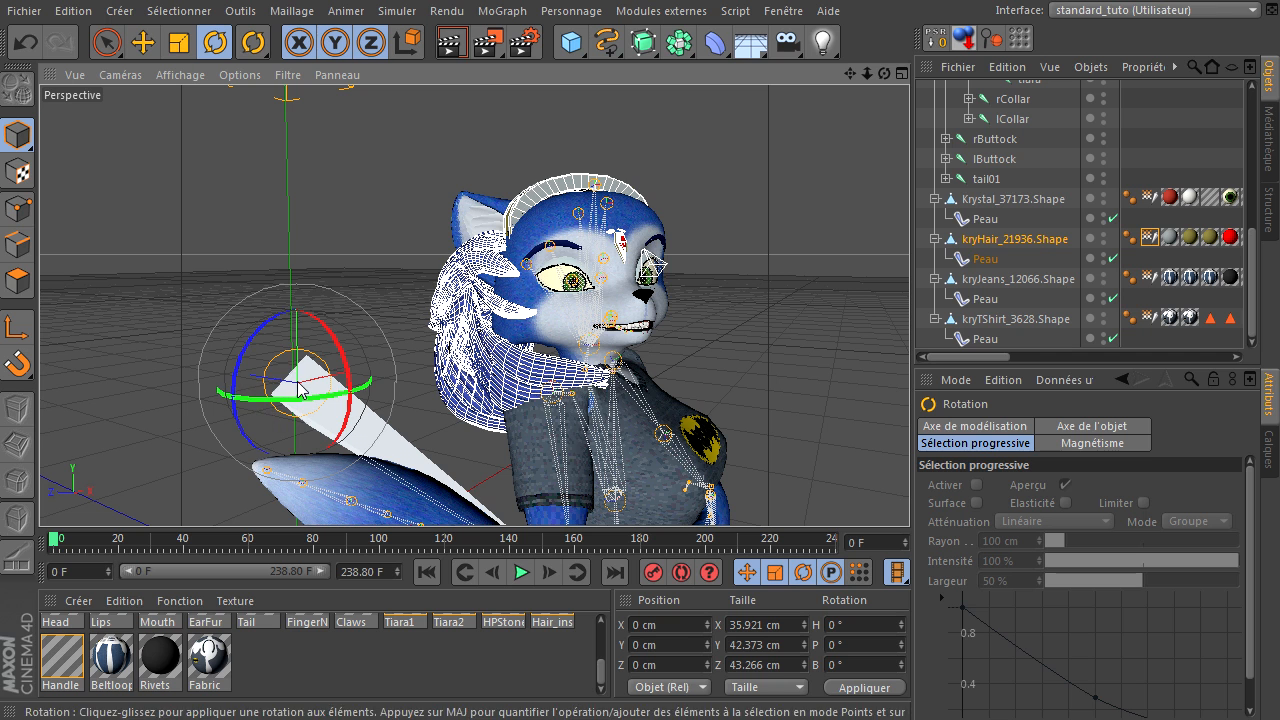
left_click_drag(343, 372, 358, 350)
key("ctrl+z")
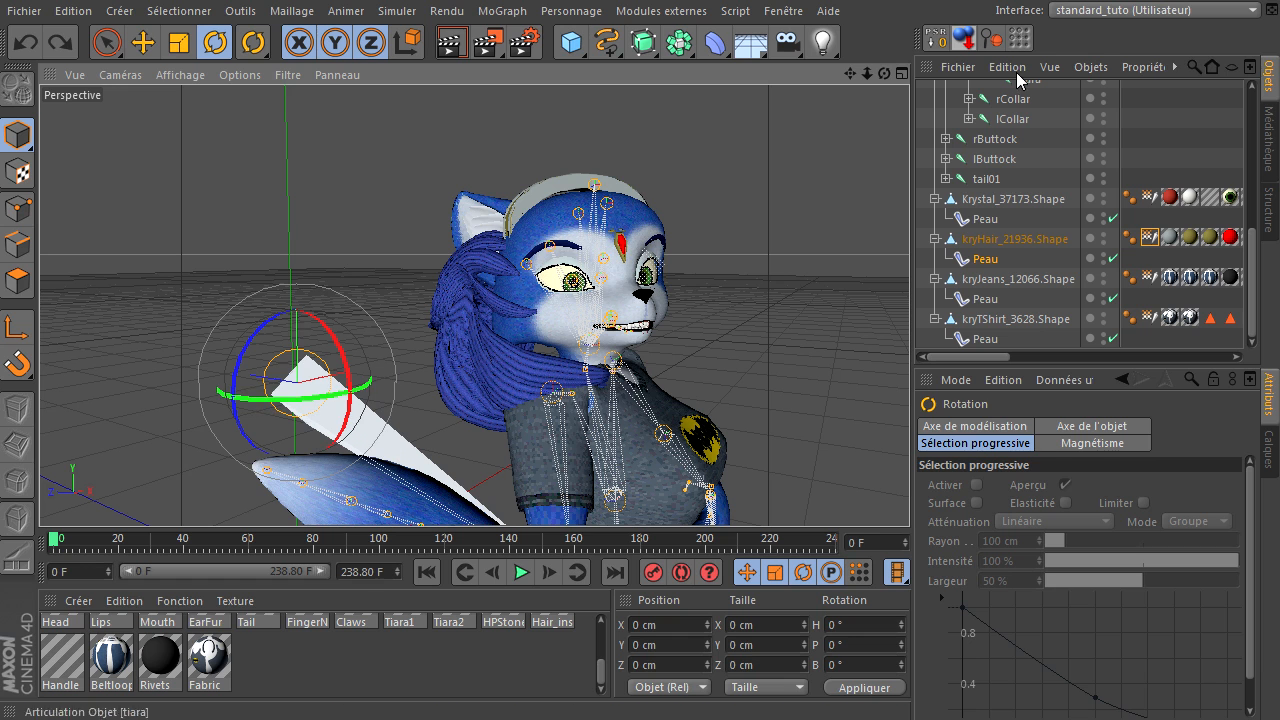
Step: Examine the long bone of the root joint Krystal_37173 and frame the head joint close up
left_click_drag(862, 73, 867, 73)
mouse_move(909, 495)
left_mouse_down()
mouse_move(927, 492)
mouse_move(930, 508)
left_mouse_up()
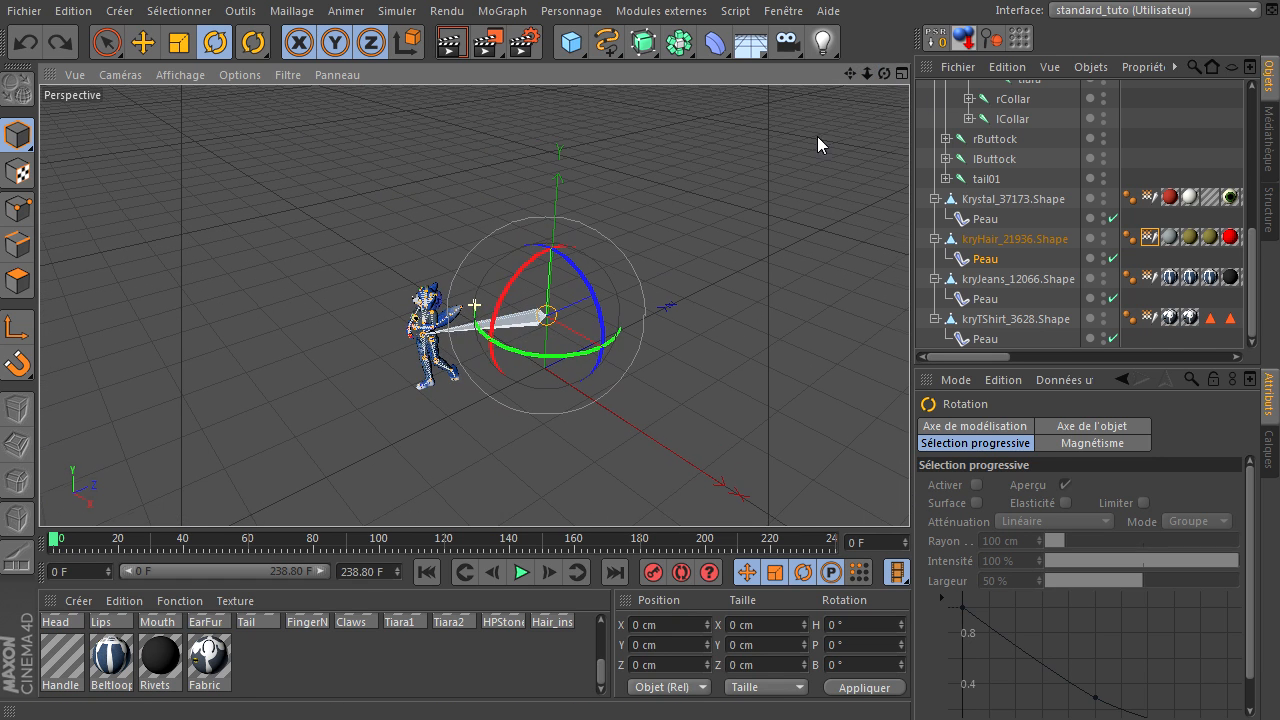
key("space")
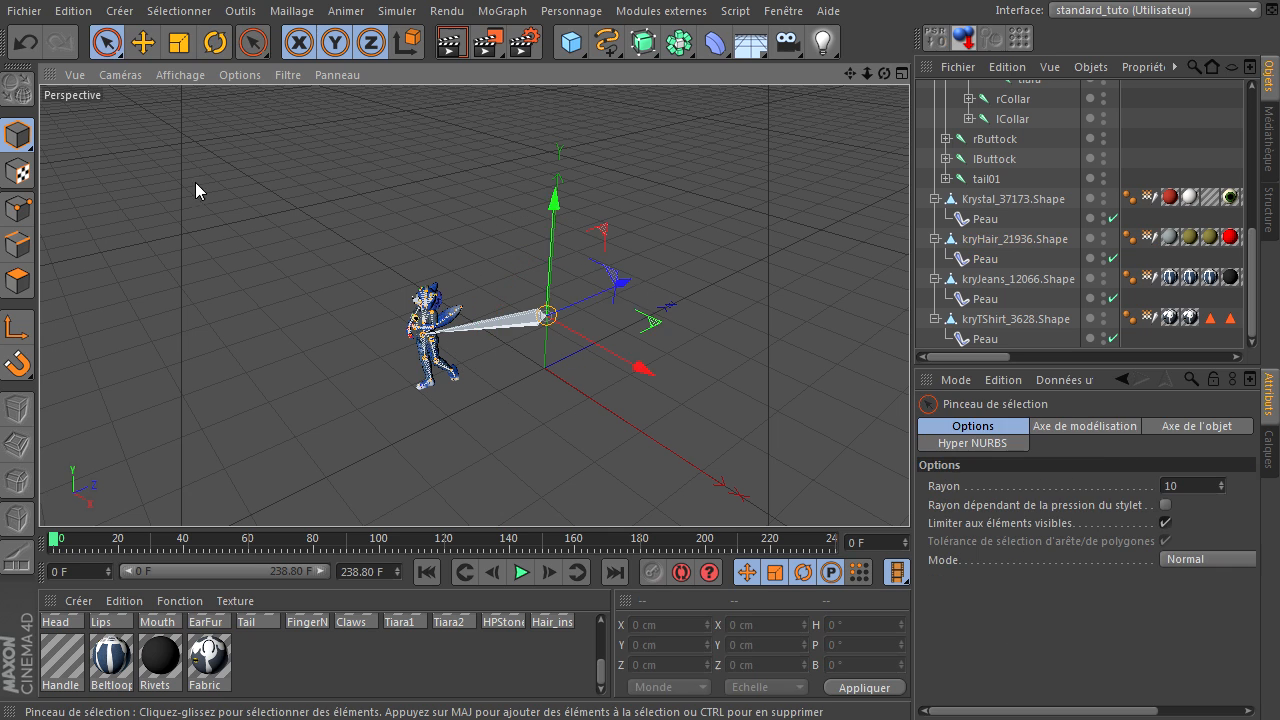
left_click(524, 319)
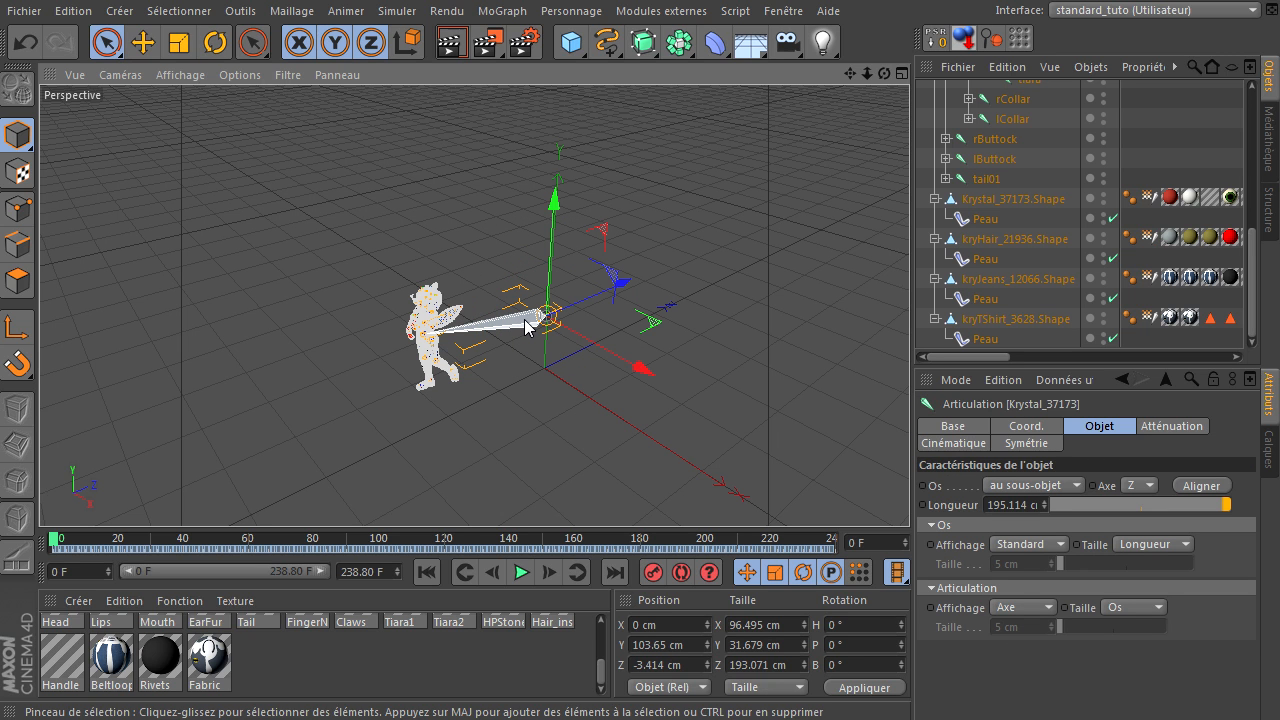
scroll(1006, 300, "up", 10)
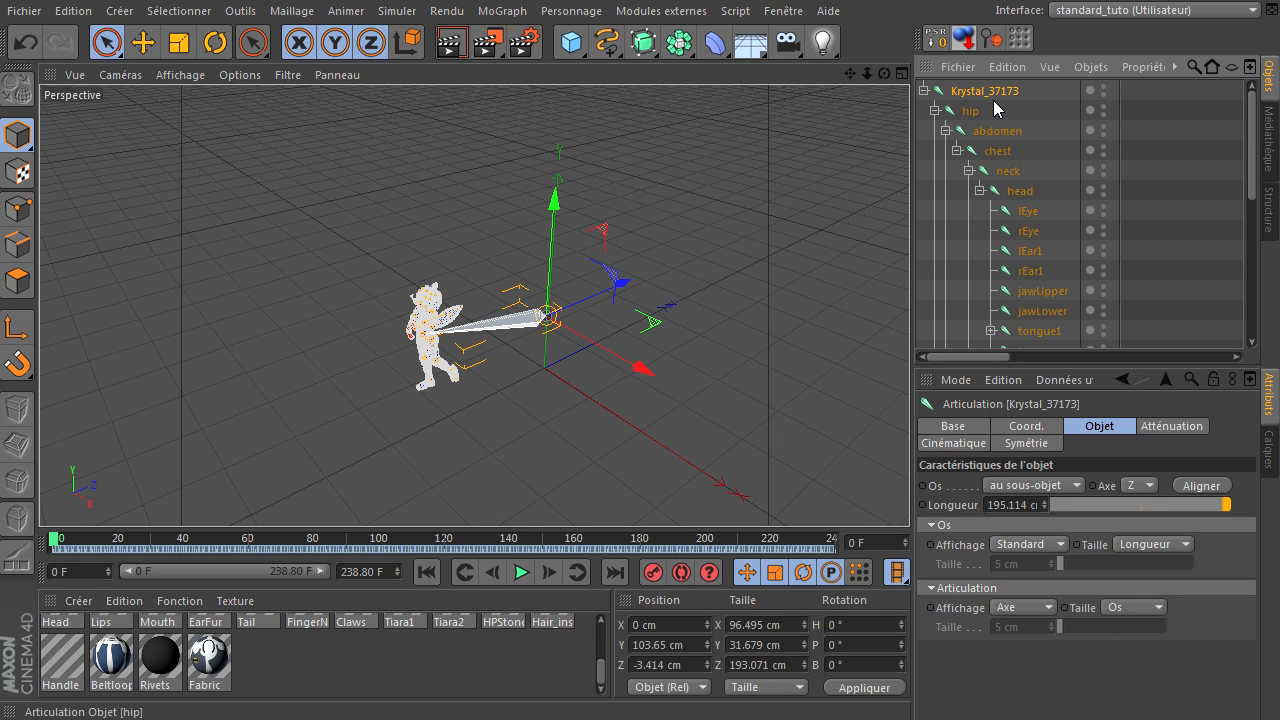
left_click(1020, 190)
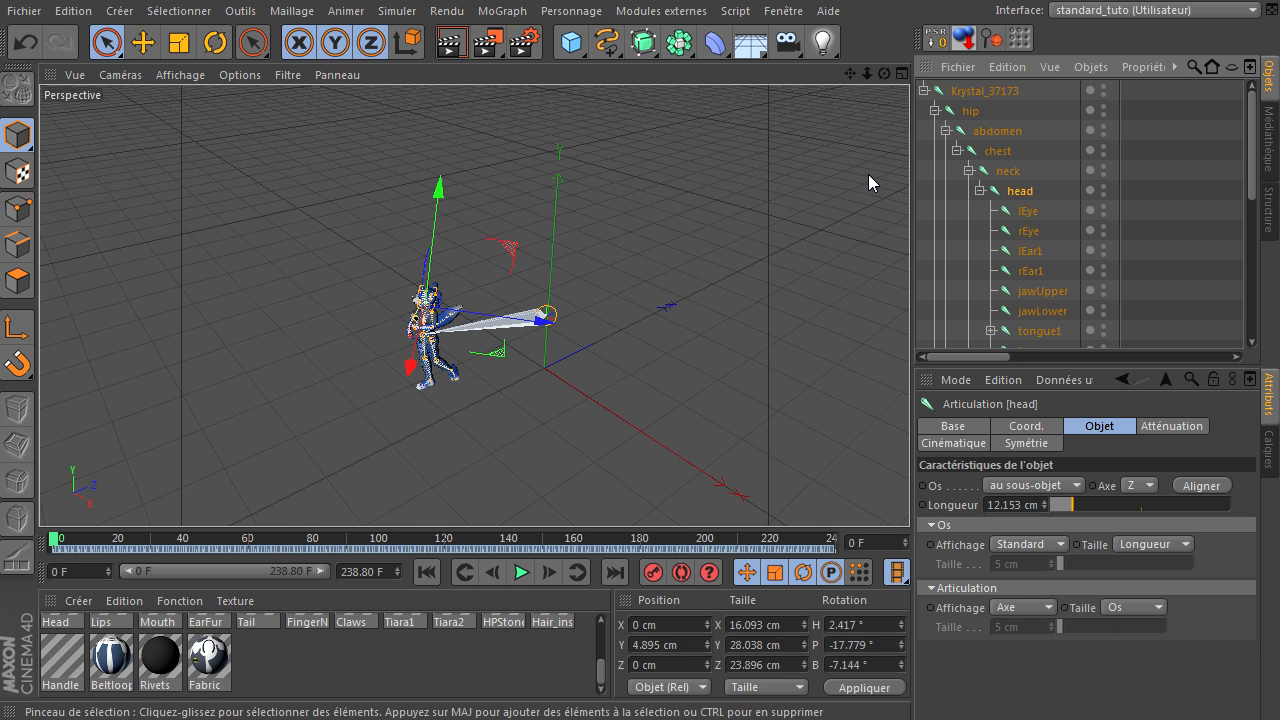
key("o")
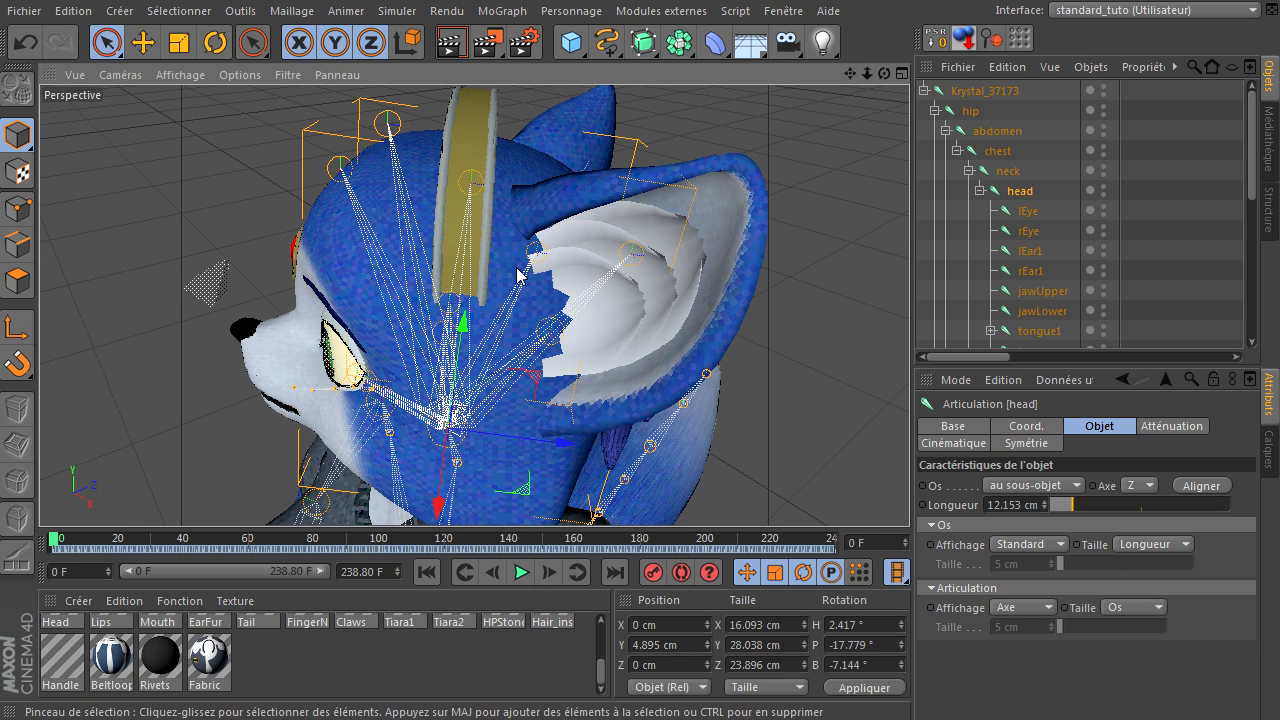
Step: Examine the positions of the joints under the head, from the eyes and ears to the bangs and tresses
left_click(1023, 212)
key("Down")
key("Down")
key("Down")
key("Down")
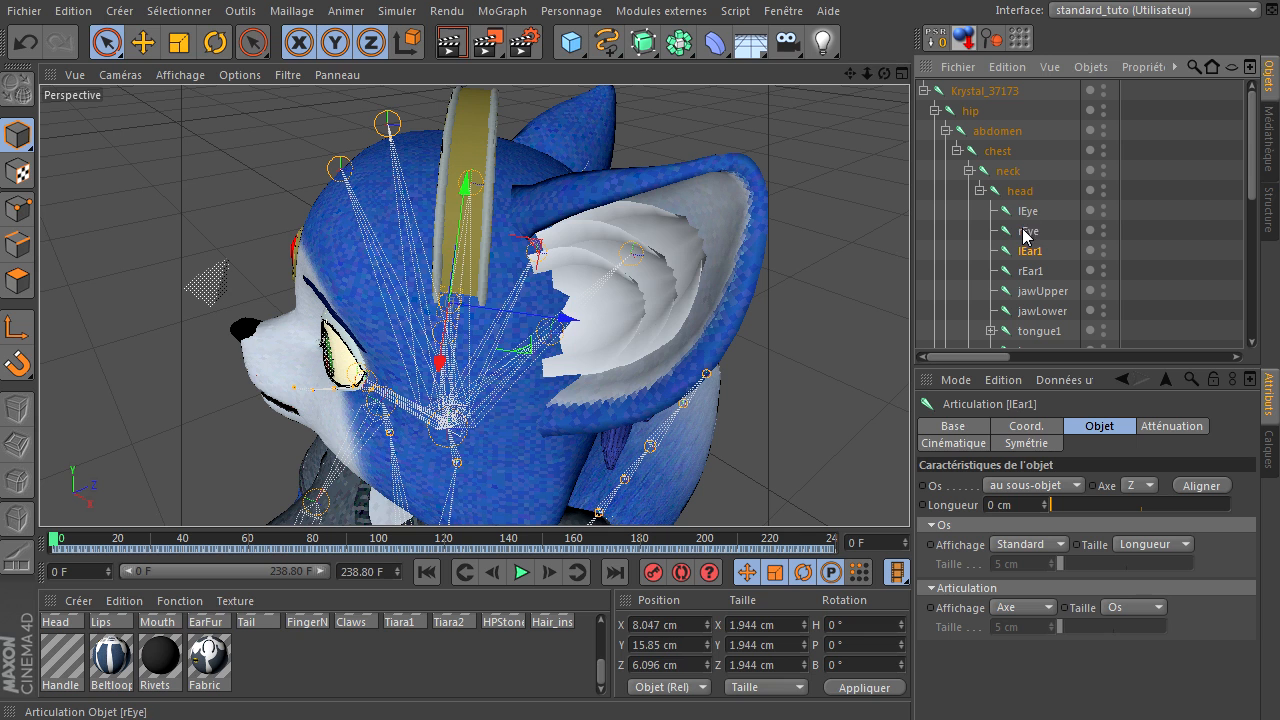
scroll(1038, 284, "down", 3)
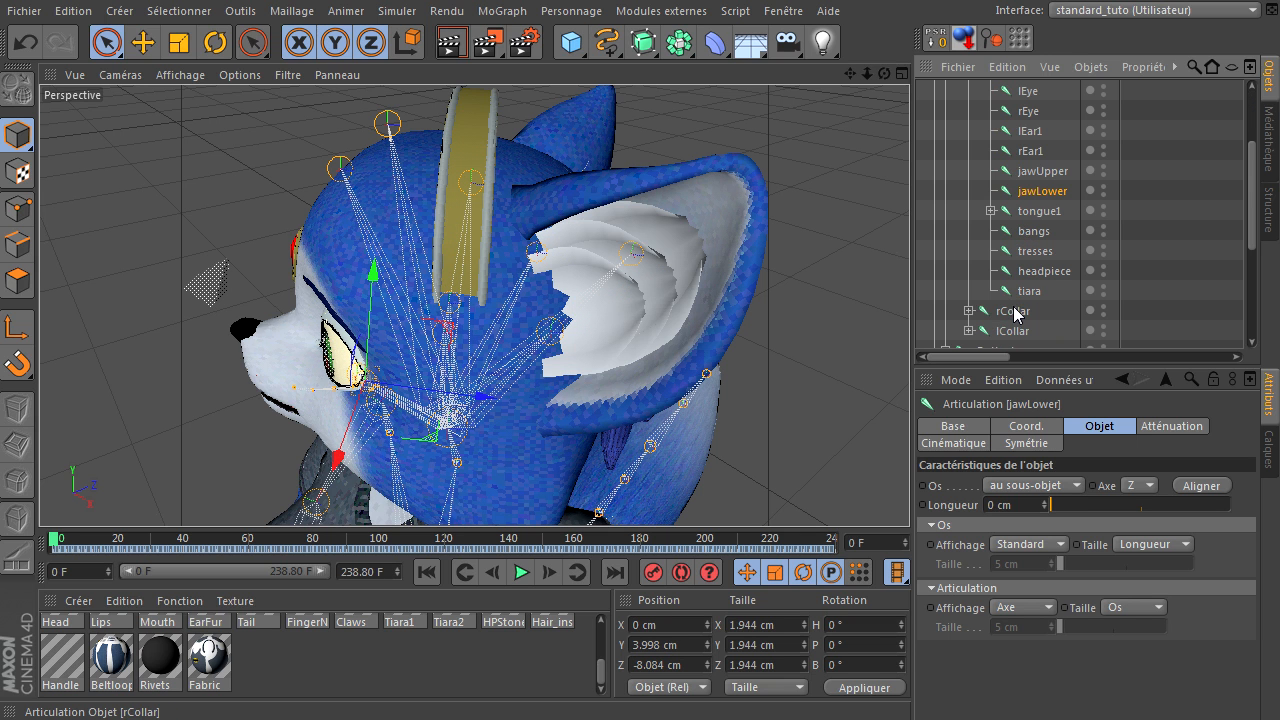
left_click(1039, 214)
left_click(1034, 231)
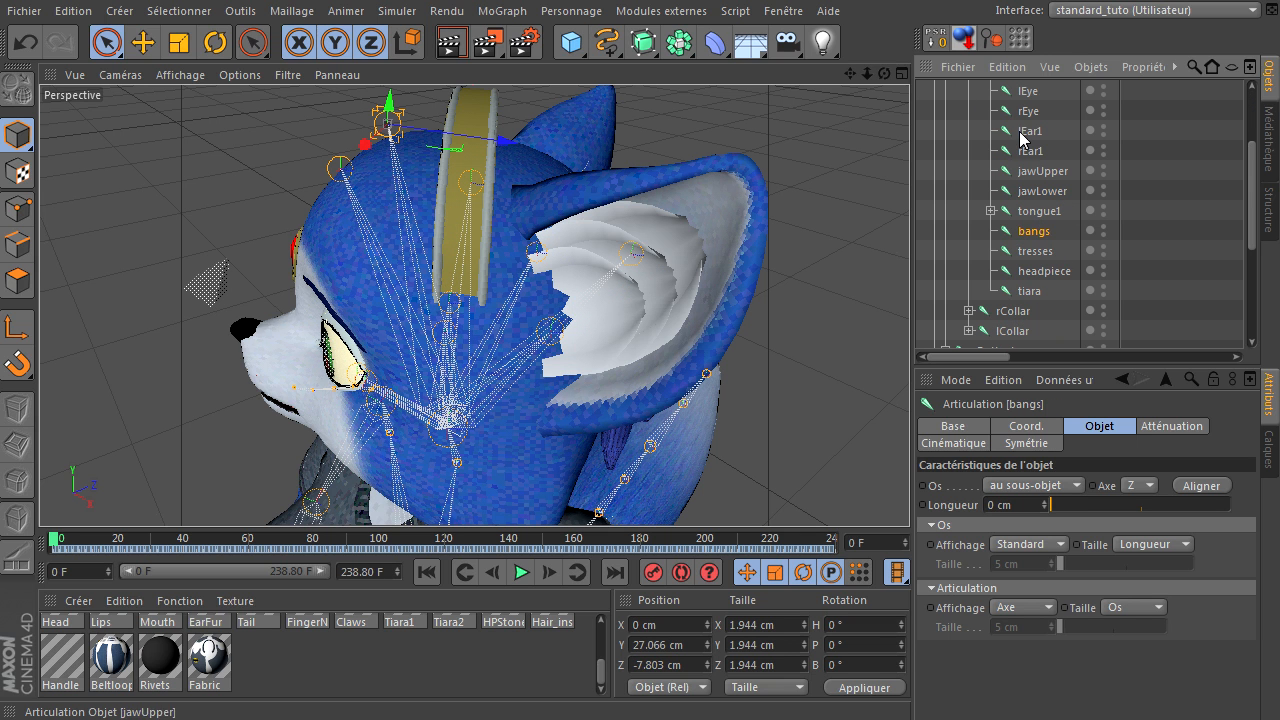
left_click_drag(893, 504, 909, 495)
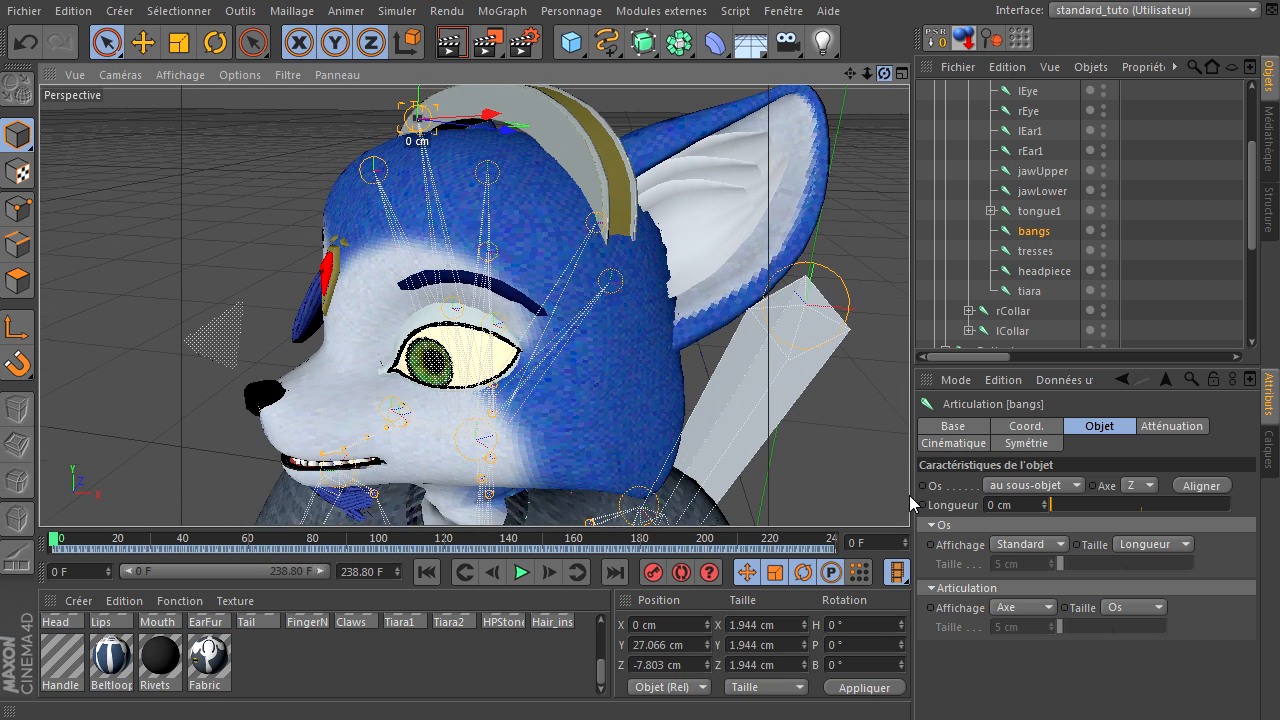
left_click(1036, 251)
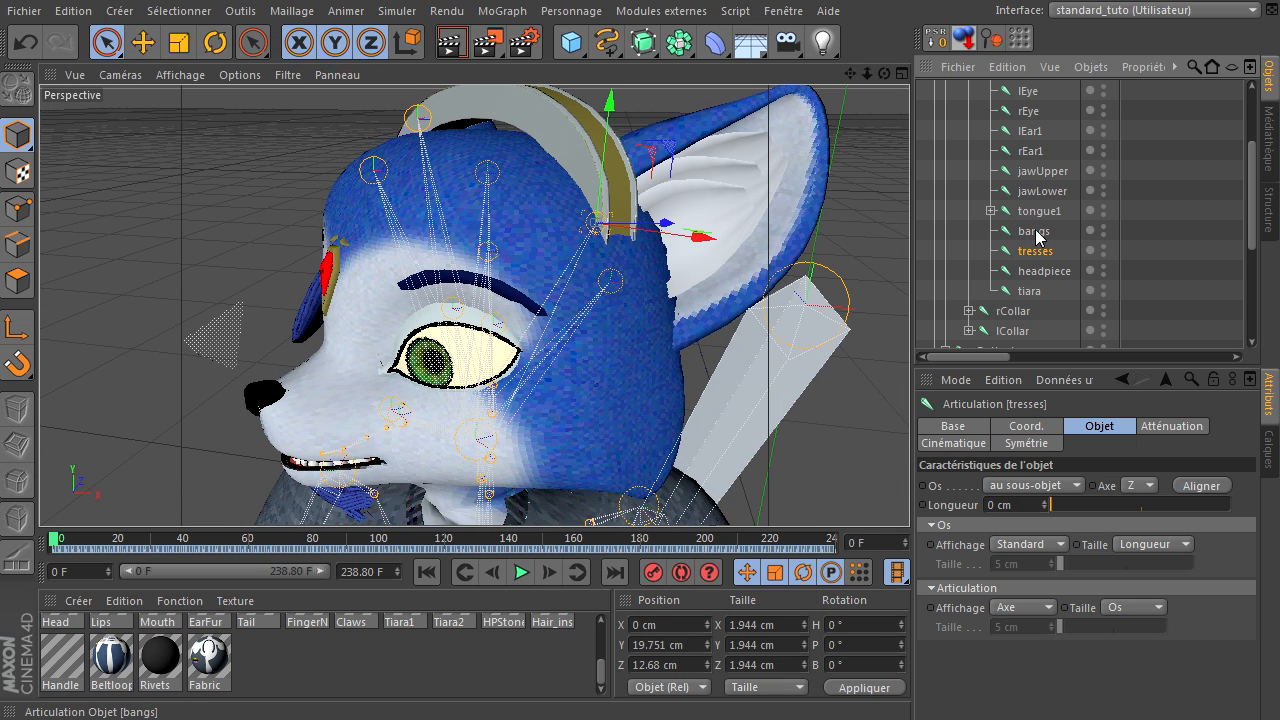
left_click(1036, 231)
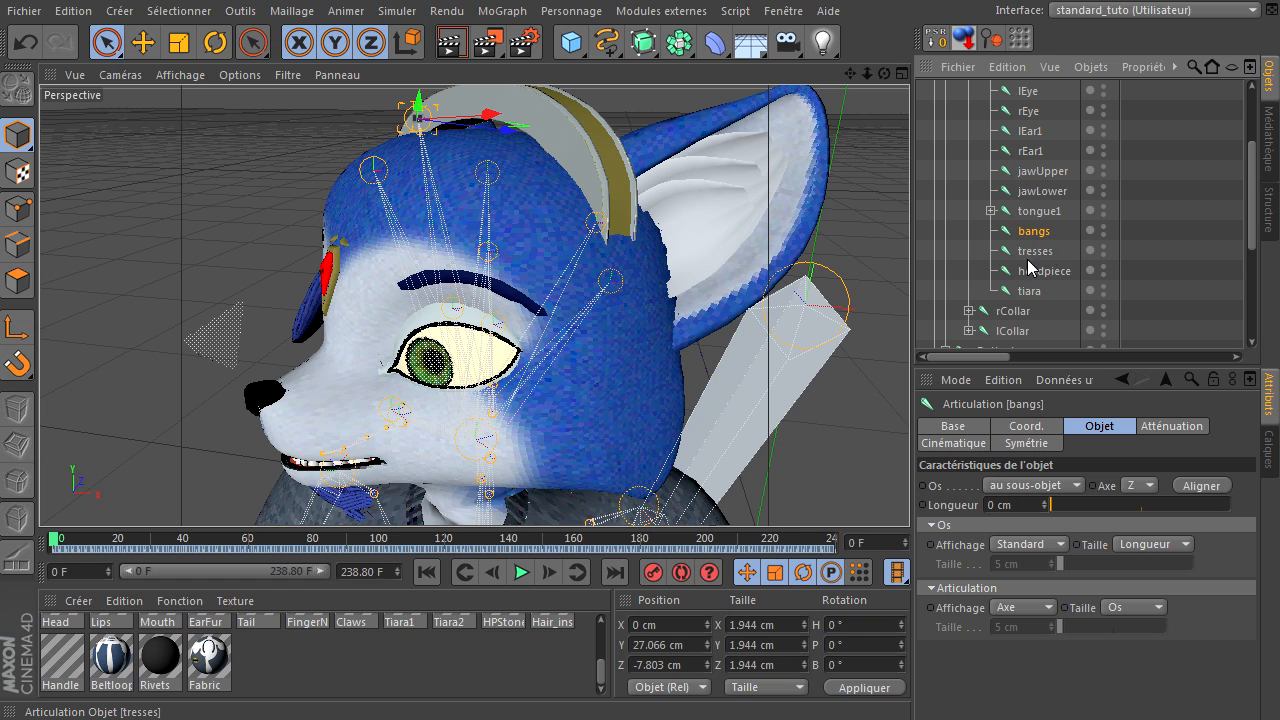
Step: Delete the Peau deformer from kryHair_21936.Shape
scroll(1035, 265, "down", 5)
key("Delete")
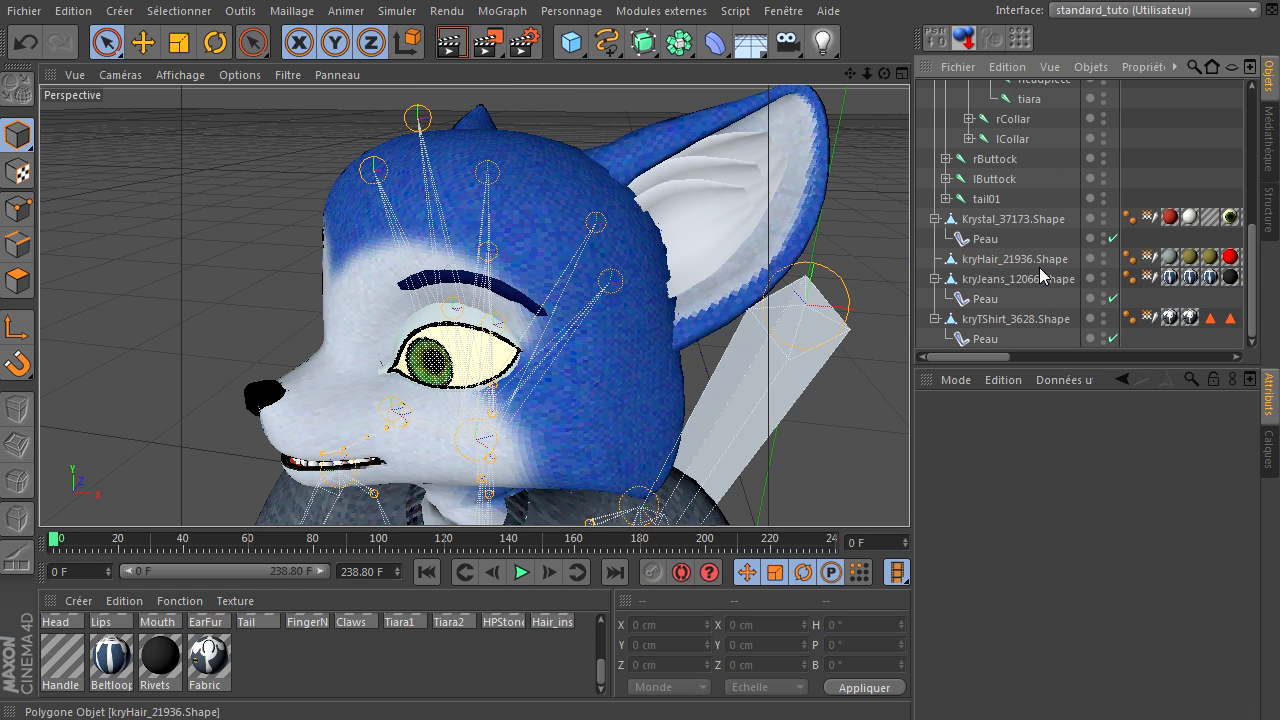
Step: Make kryHair_21936.Shape a child of the bangs joint and reset its PSR
left_click(1017, 262)
scroll(1015, 282, "up", 3)
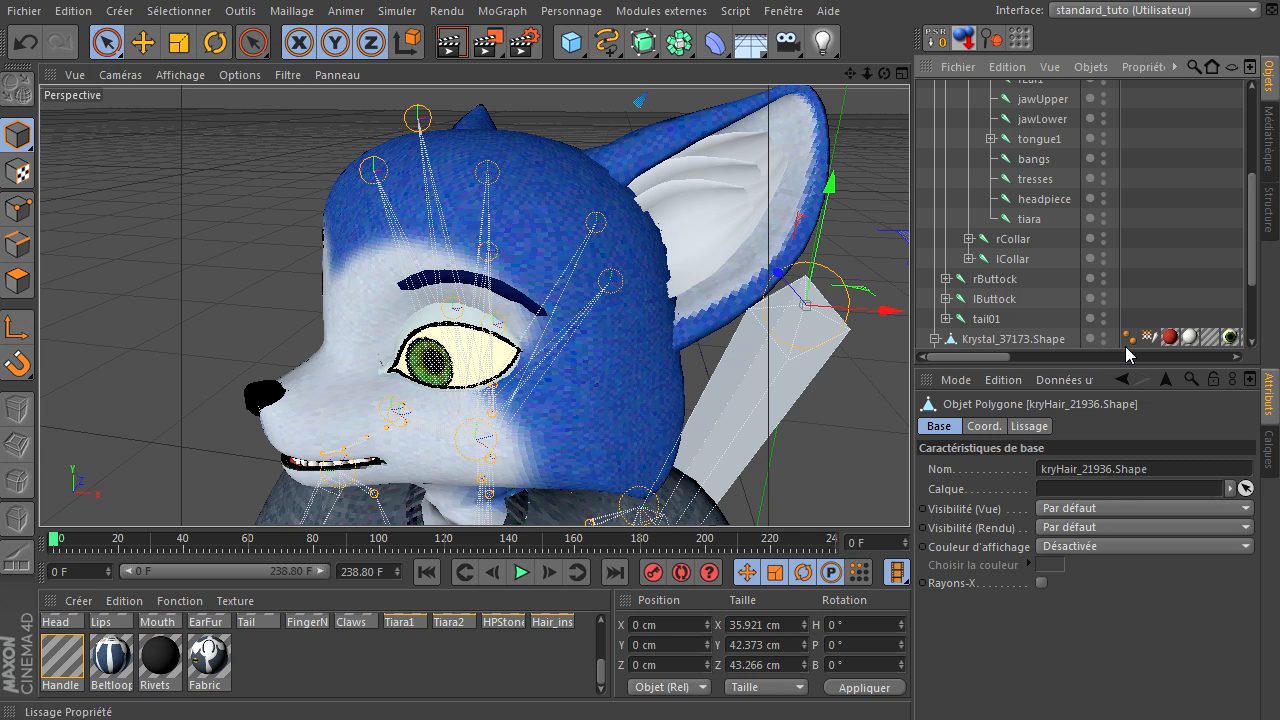
left_click_drag(1110, 366, 1095, 405)
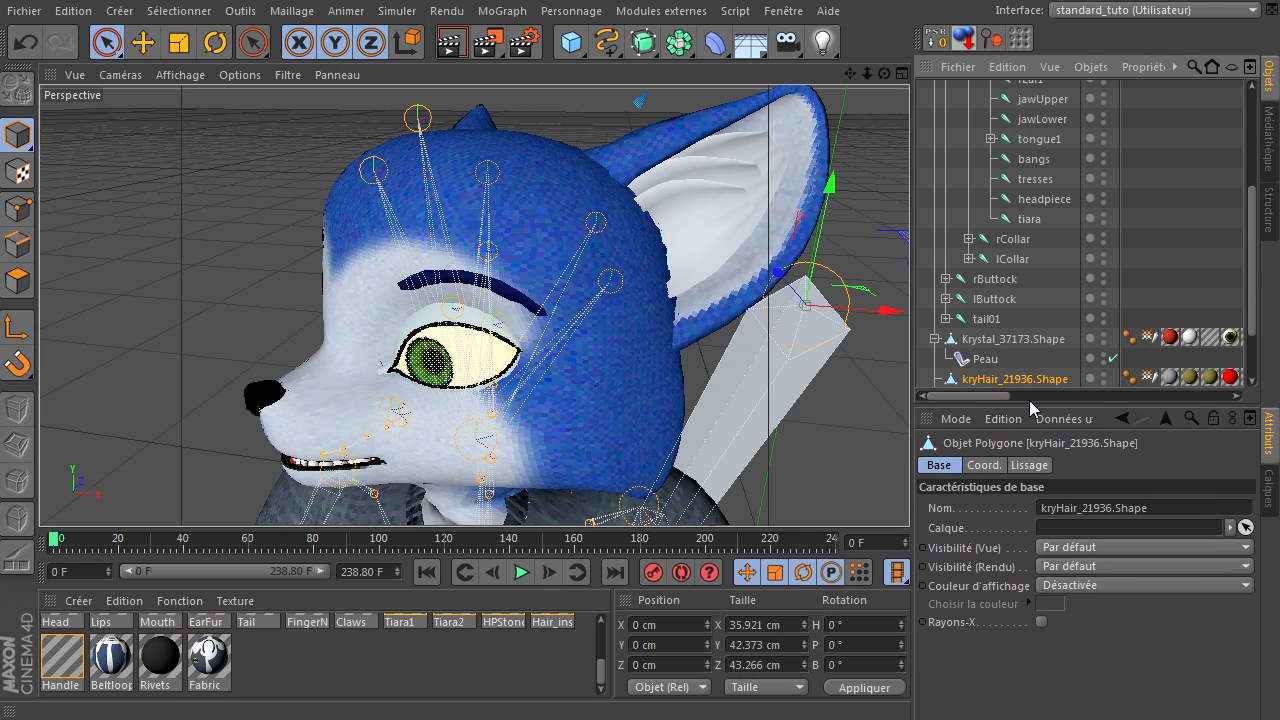
left_click_drag(1040, 168, 1038, 226)
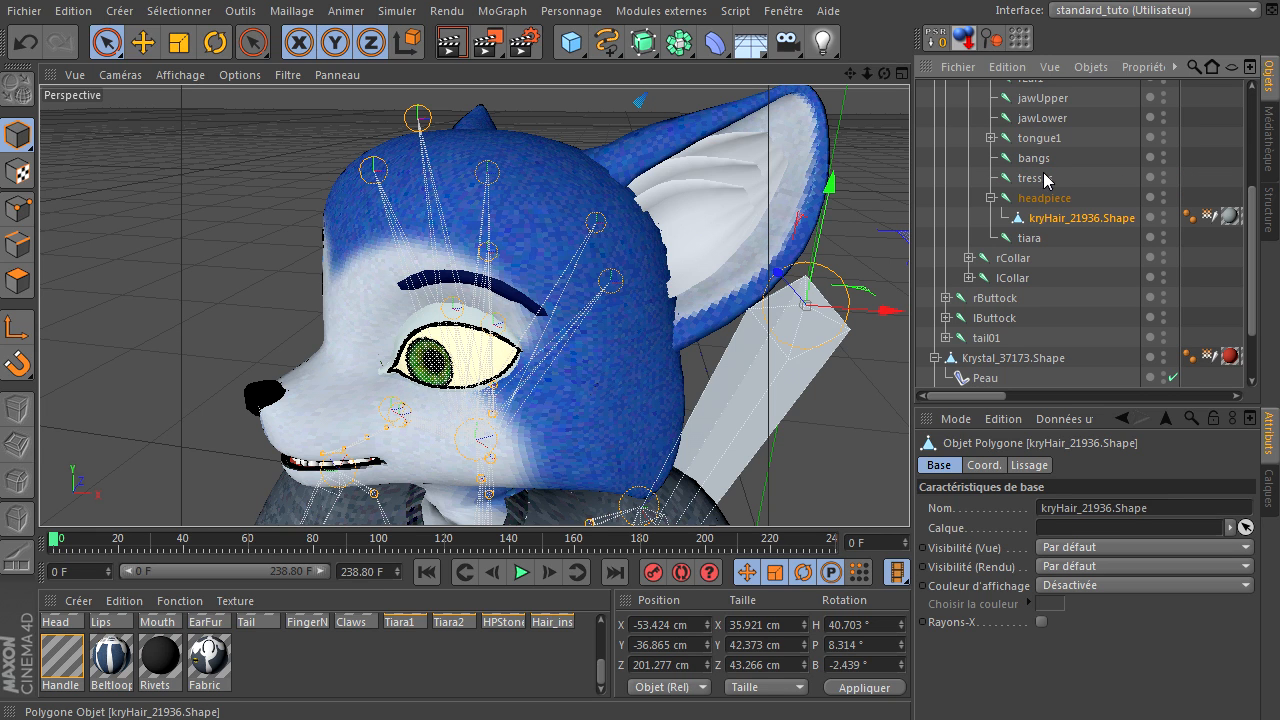
left_click_drag(1037, 177, 1036, 162)
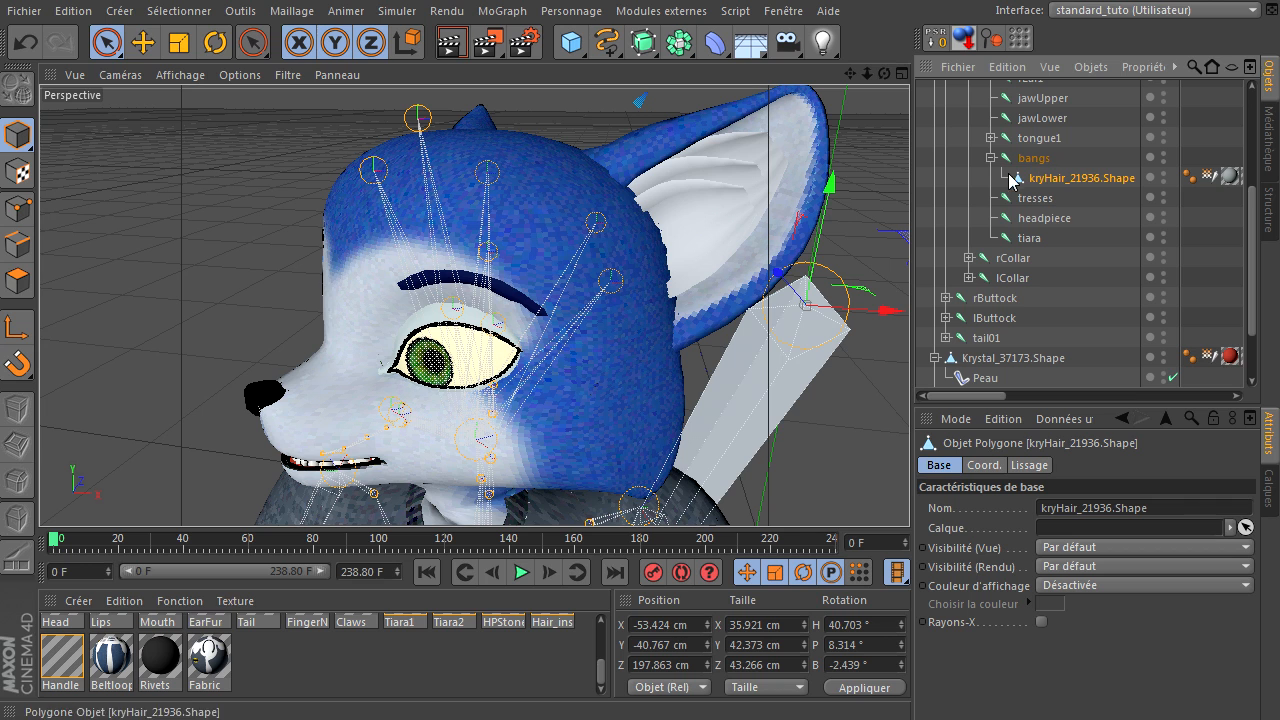
left_click(938, 40)
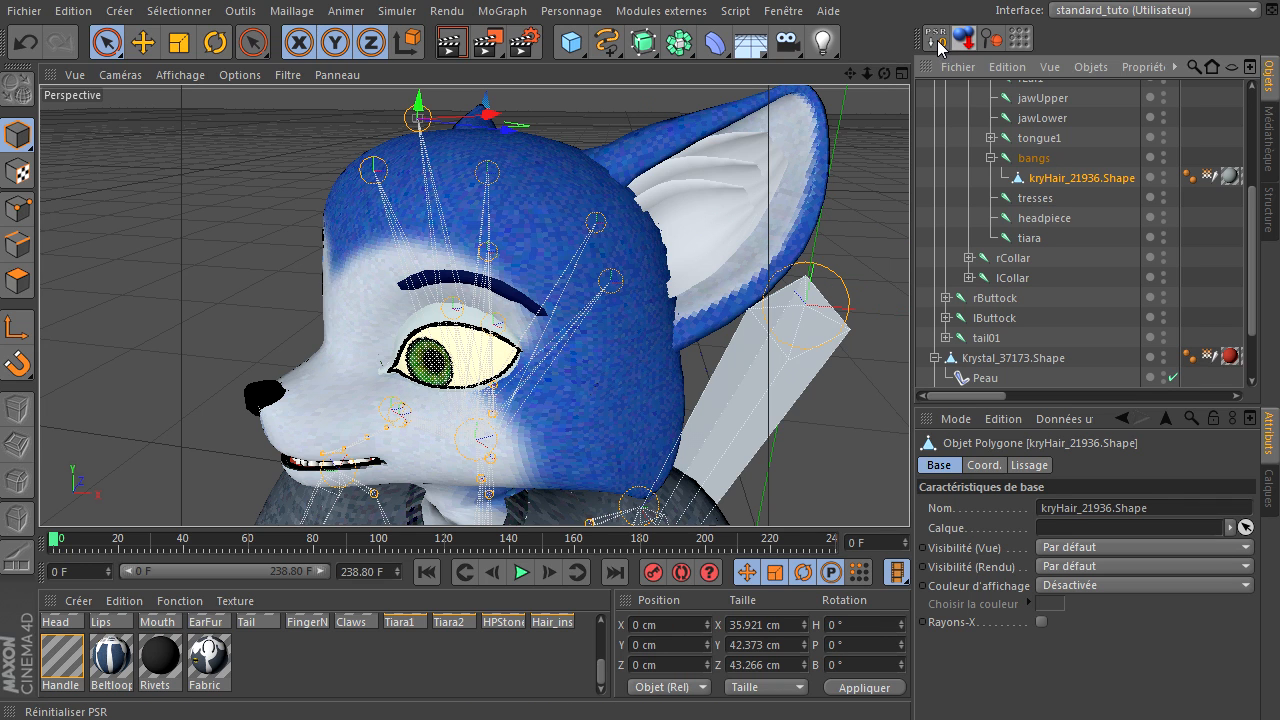
Step: Lower kryHair_21936.Shape about 173.6 cm along Y so the hair sits on the head
left_click_drag(868, 78, 909, 495)
left_click_drag(851, 75, 911, 495)
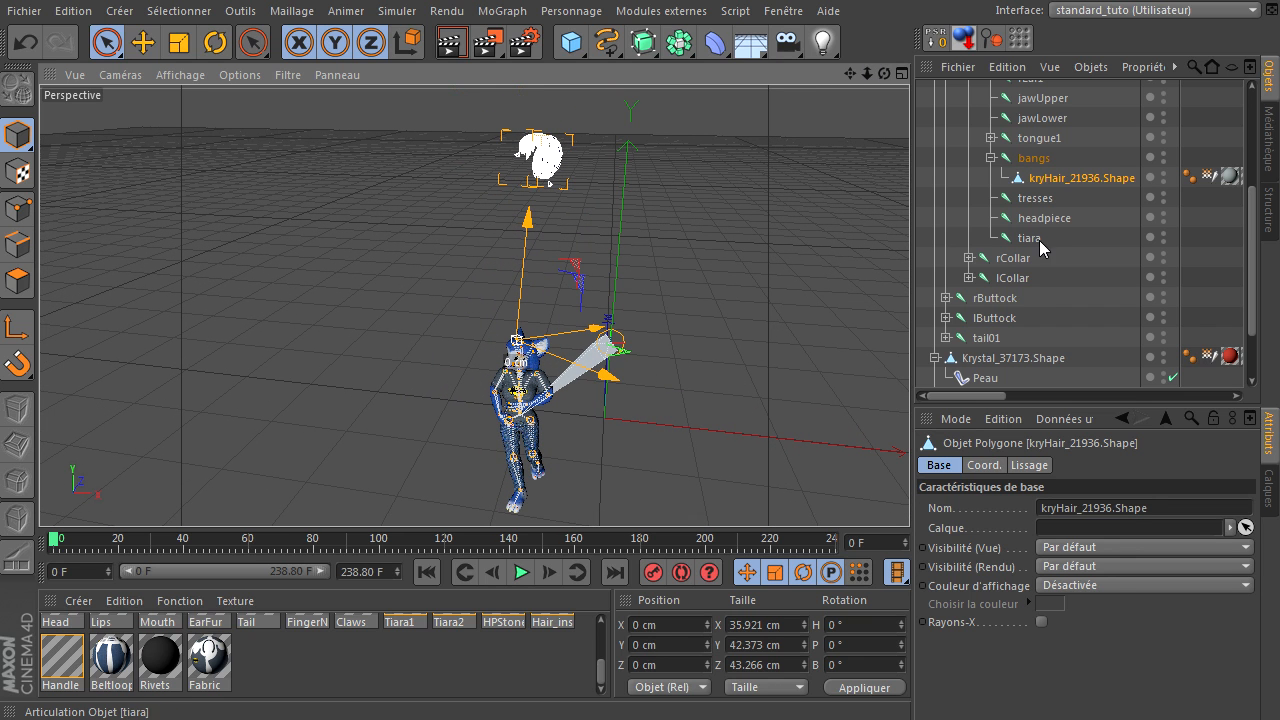
left_click(143, 42)
left_click_drag(533, 221, 526, 408)
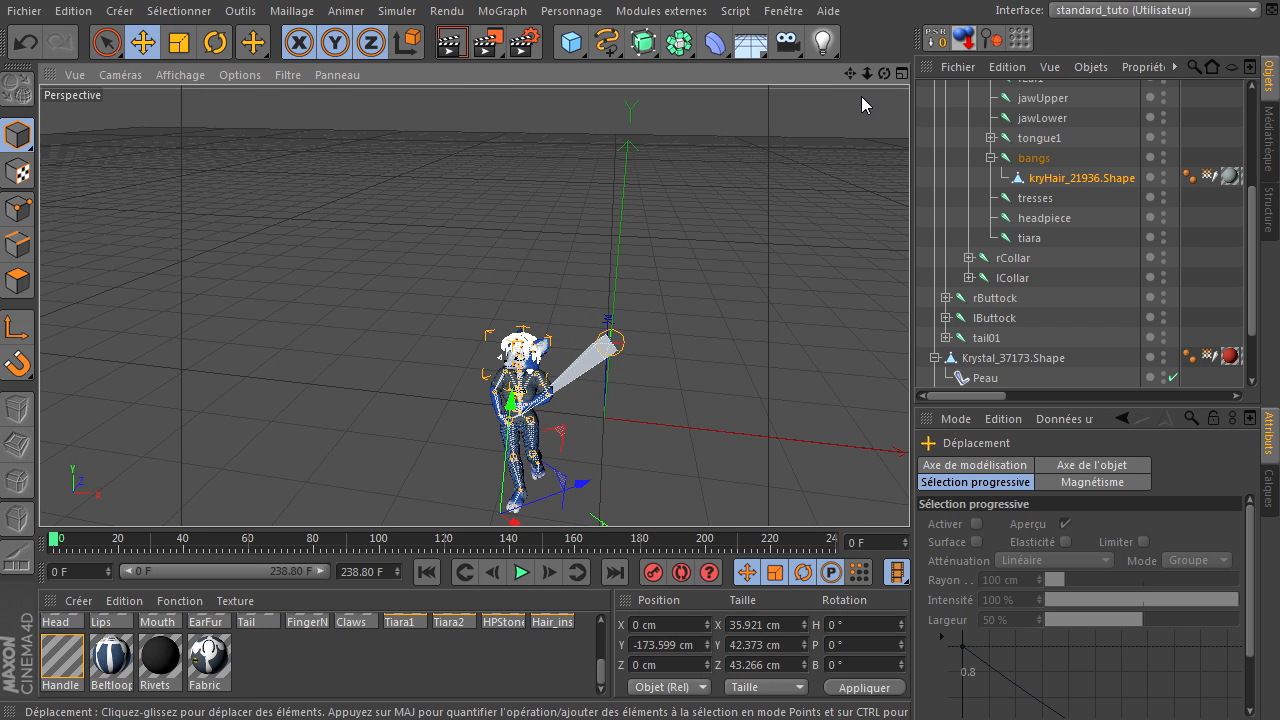
key("h")
left_click_drag(868, 76, 911, 495)
left_click_drag(850, 75, 909, 496)
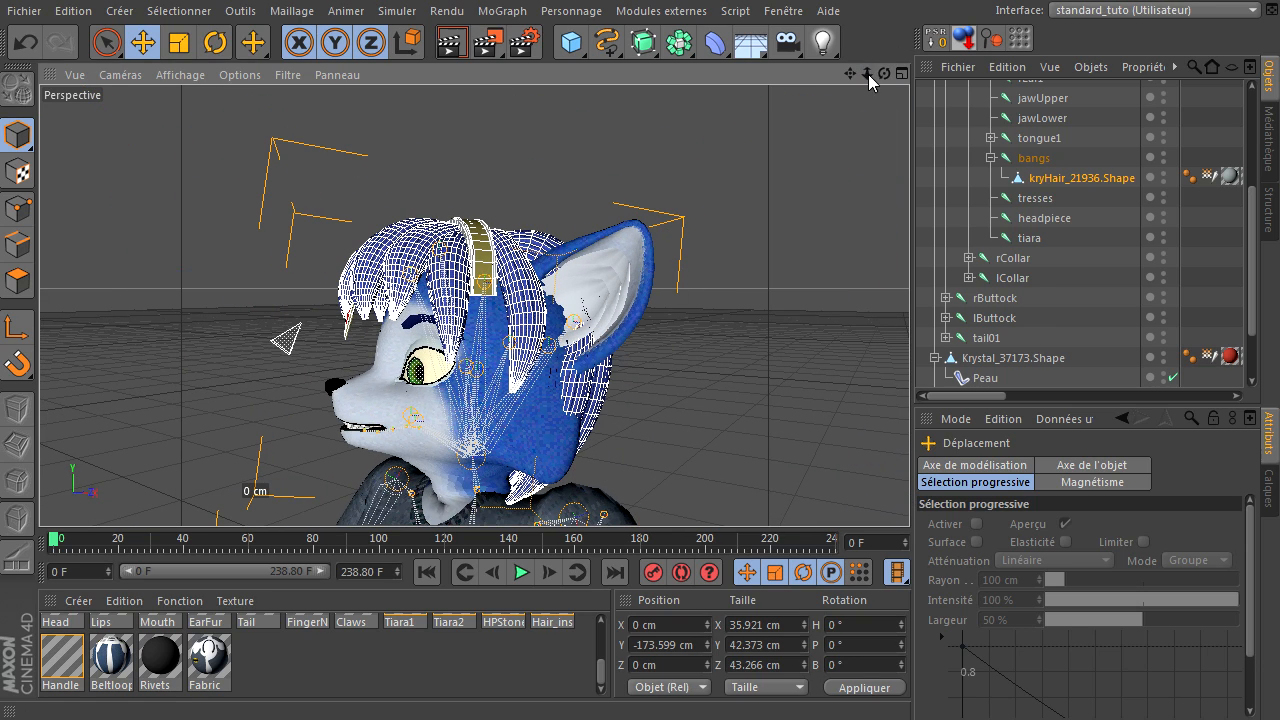
Step: Reset the PSR of kryHair_21936.Shape and lower it along Y to about -173.63 cm
key("l")
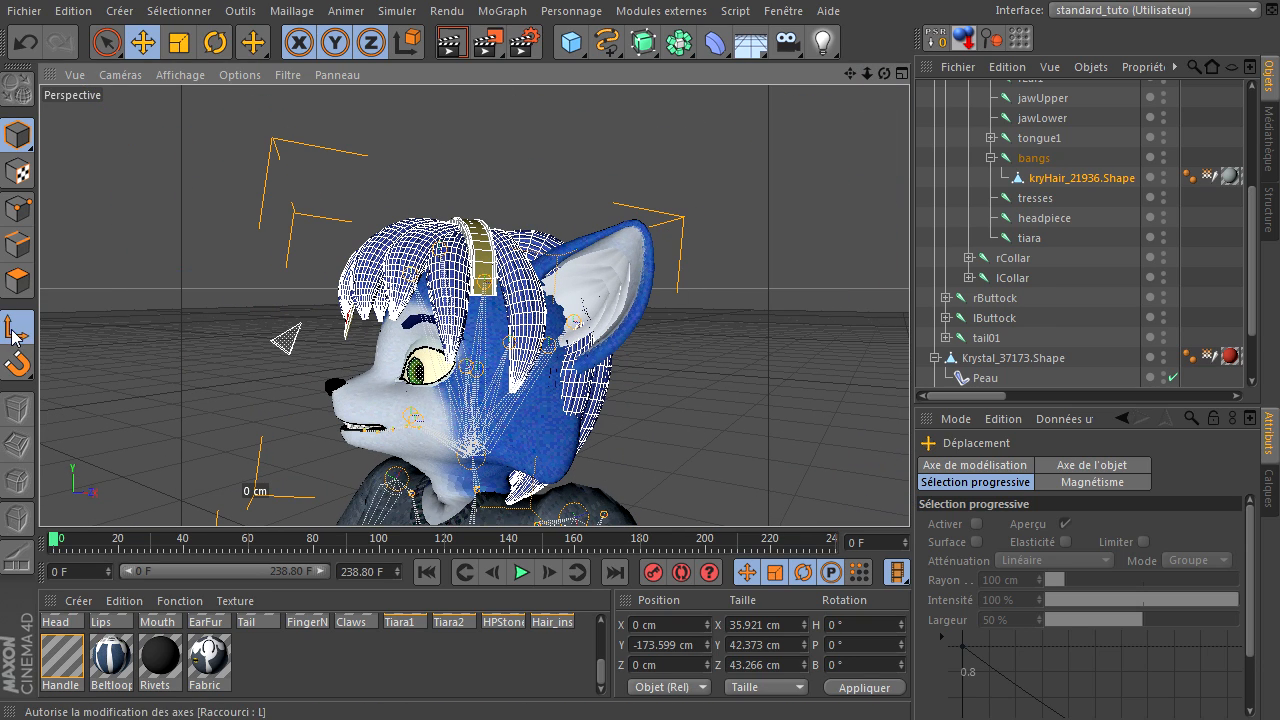
left_click(938, 40)
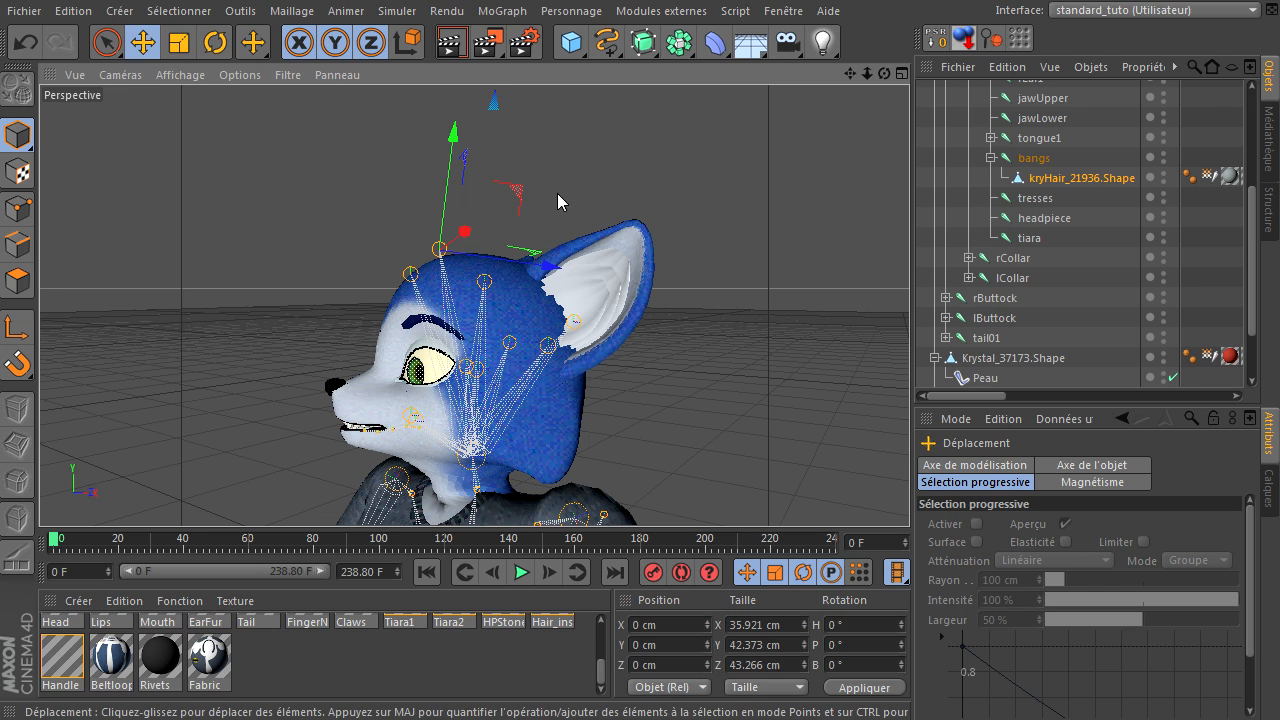
left_click_drag(462, 140, 909, 495)
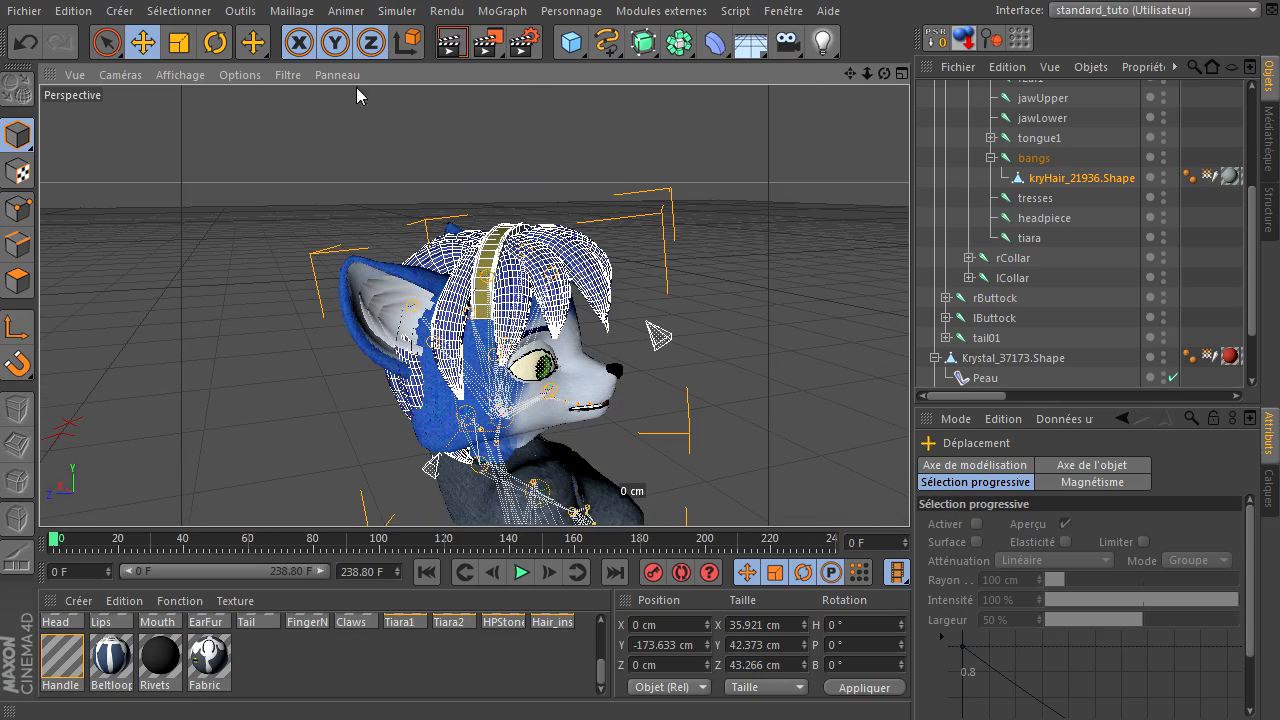
Step: Shift kryHair_21936.Shape along Z to about 5.54 cm and inspect the hair's fit on the head up close
left_click_drag(866, 74, 909, 495)
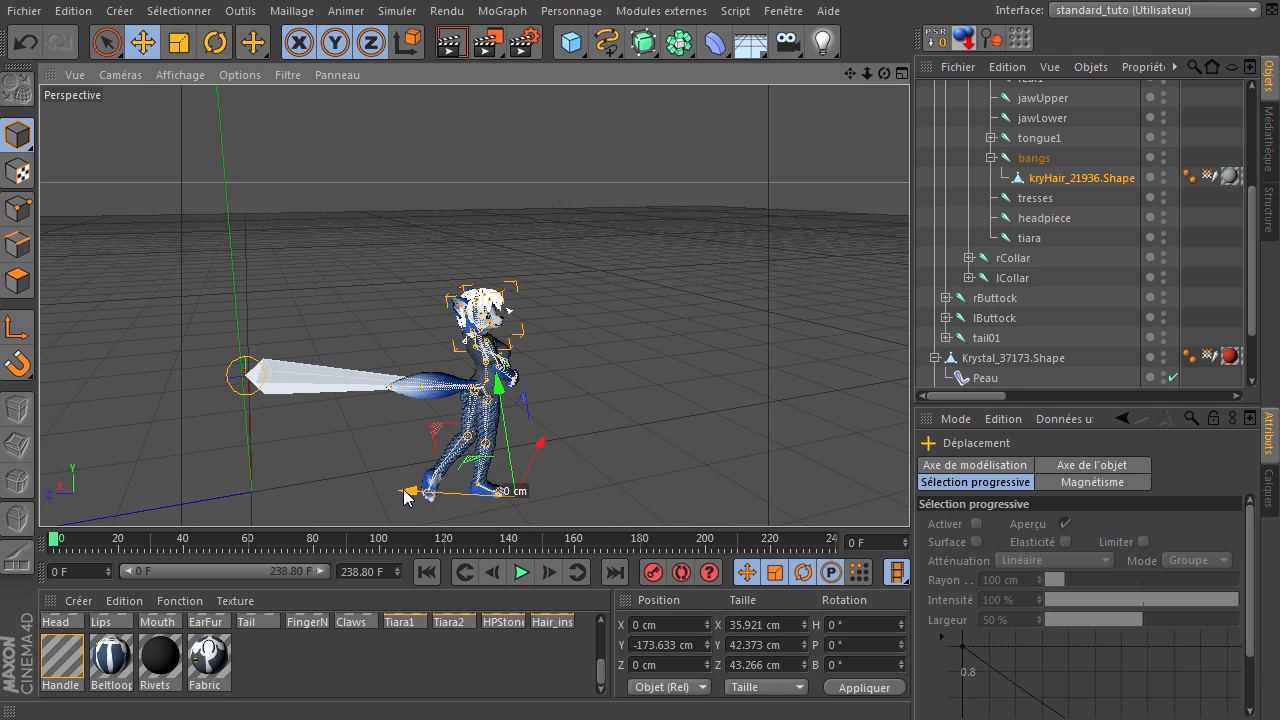
mouse_move(867, 73)
left_mouse_down()
mouse_move(933, 71)
mouse_move(934, 497)
mouse_move(893, 502)
mouse_move(858, 69)
left_mouse_up()
mouse_move(909, 508)
left_mouse_down()
mouse_move(895, 528)
mouse_move(848, 74)
mouse_move(898, 514)
mouse_move(907, 496)
mouse_move(760, 480)
mouse_move(910, 496)
left_mouse_up()
left_click_drag(850, 74, 909, 500)
left_click_drag(868, 76, 913, 506)
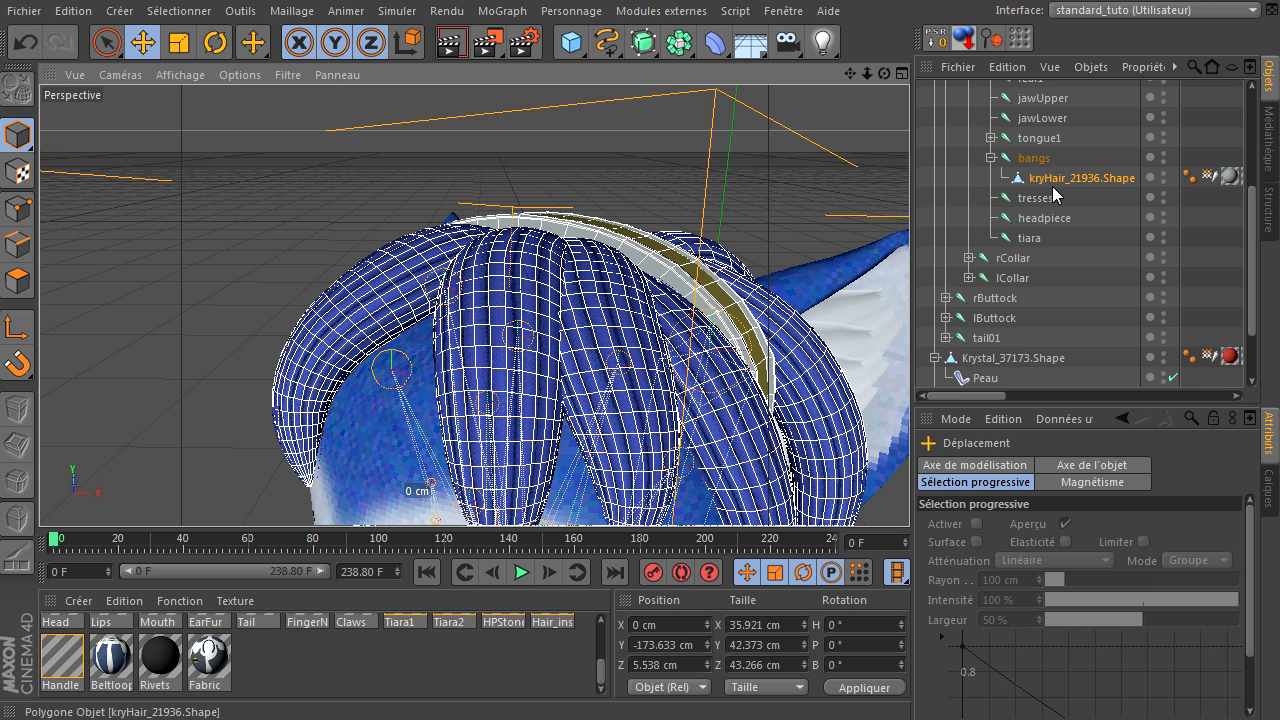
Step: Raise only the axis of kryHair_21936.Shape about 157 cm along Y, placing it at head level while the mesh stays put
left_click(1034, 158)
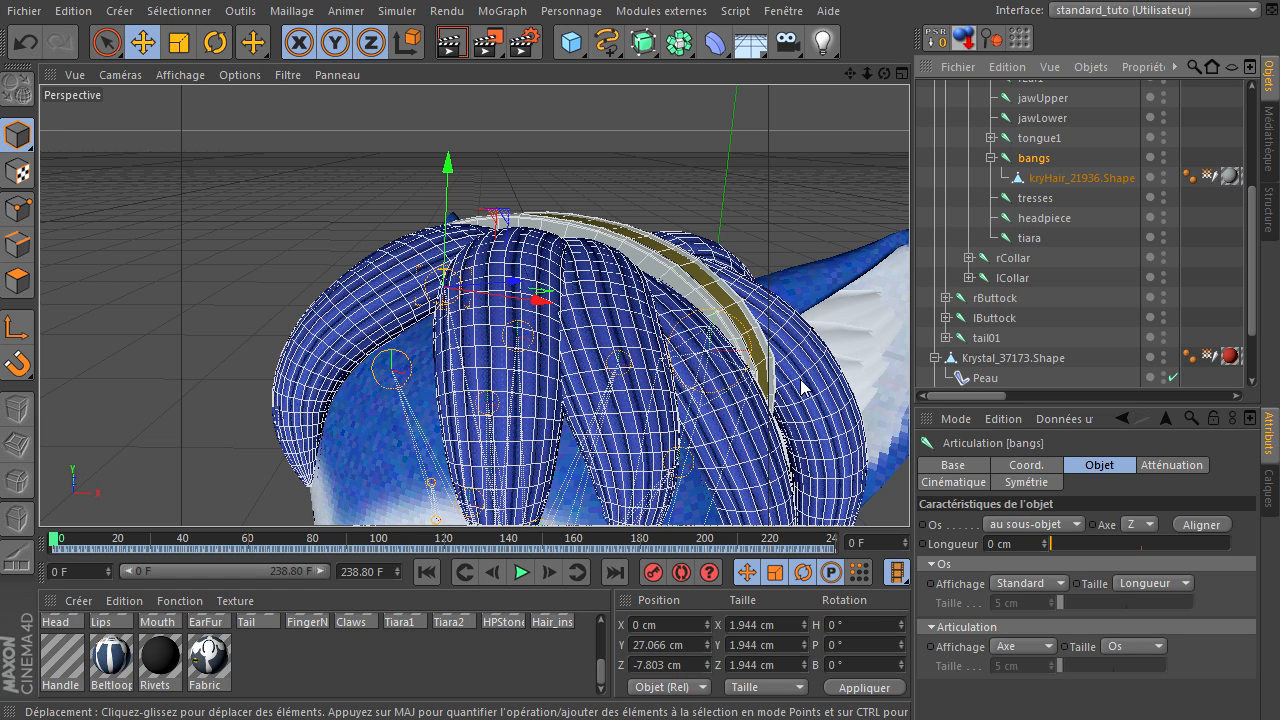
mouse_move(865, 69)
left_mouse_down()
mouse_move(894, 498)
mouse_move(909, 495)
mouse_move(865, 69)
left_mouse_up()
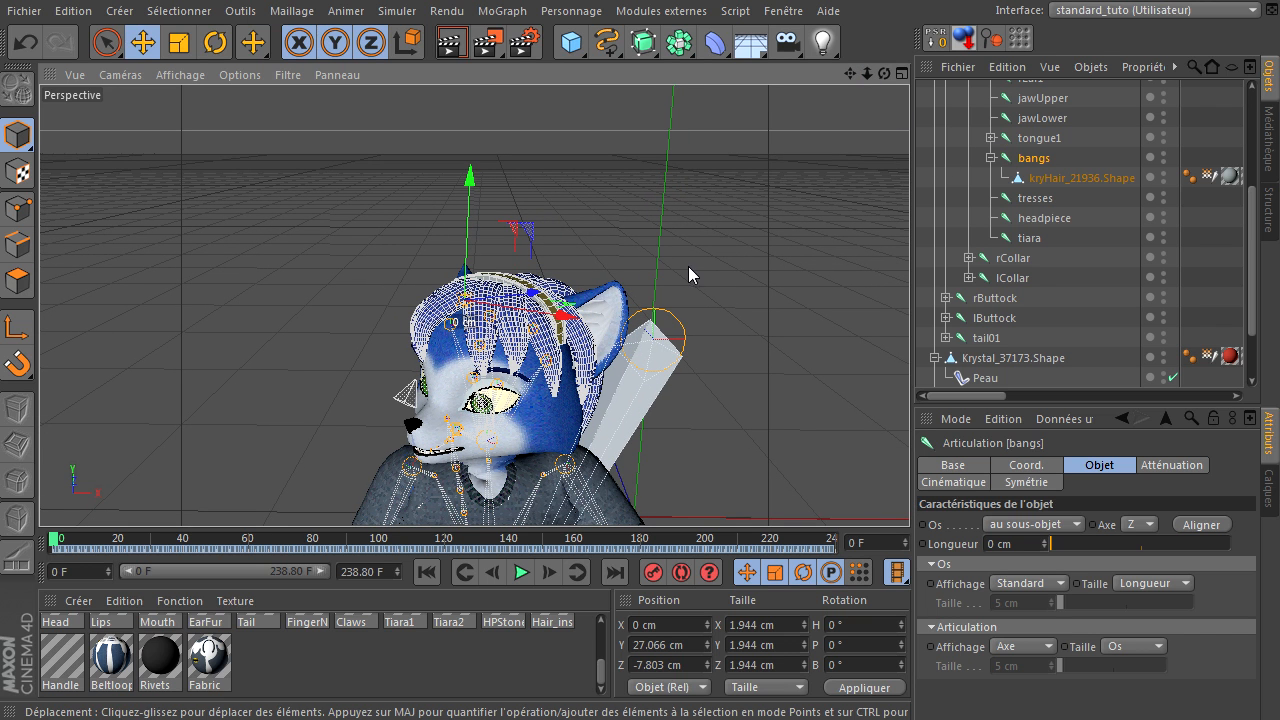
left_click(1000, 177)
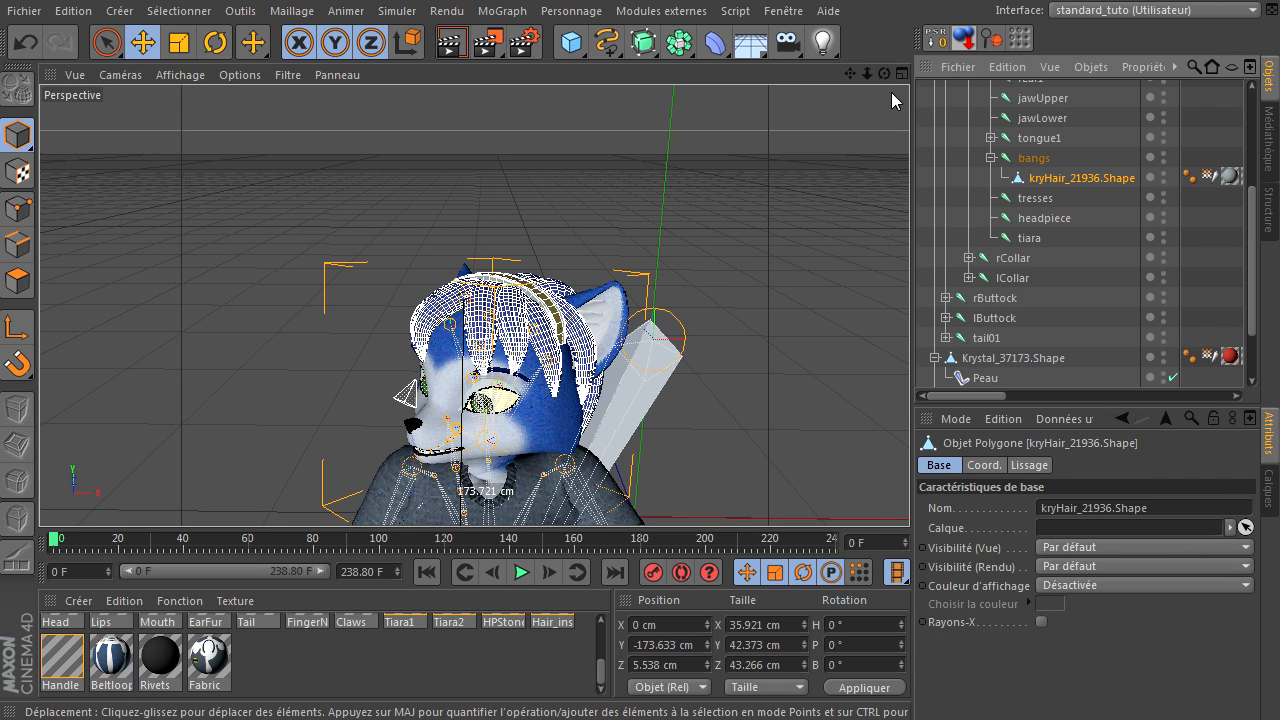
left_click_drag(867, 73, 909, 495)
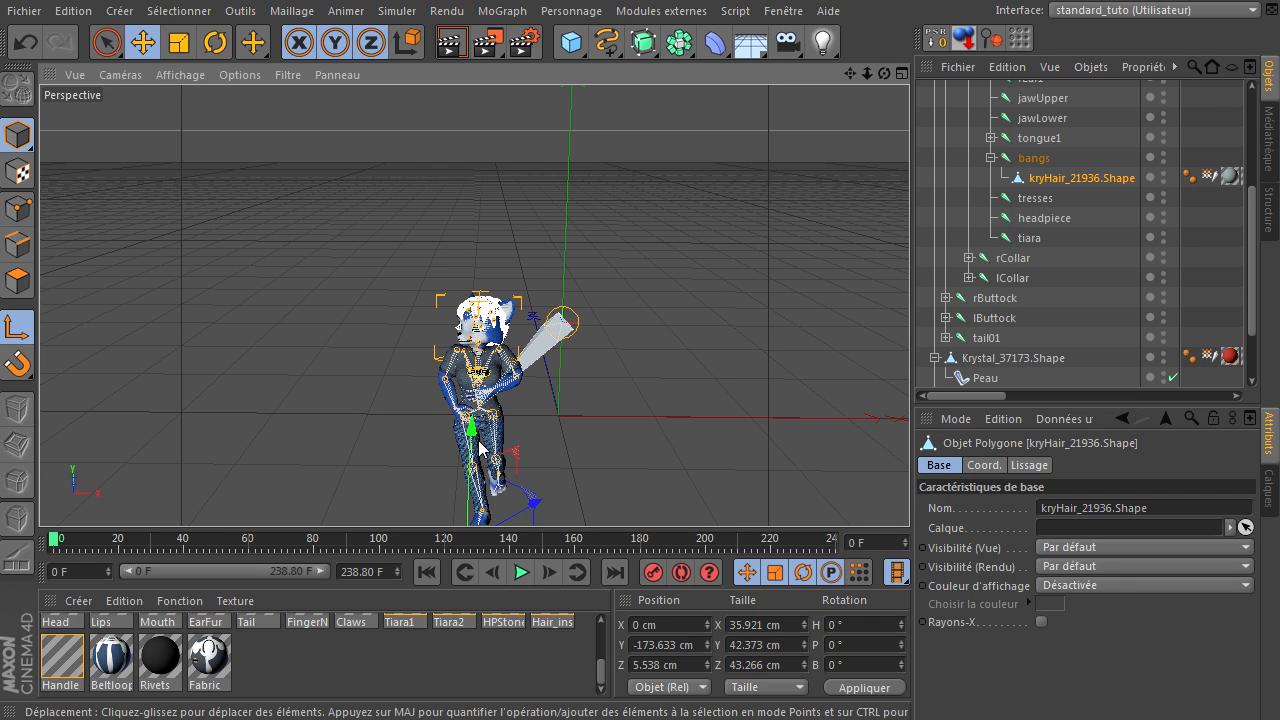
left_click_drag(472, 428, 510, 220)
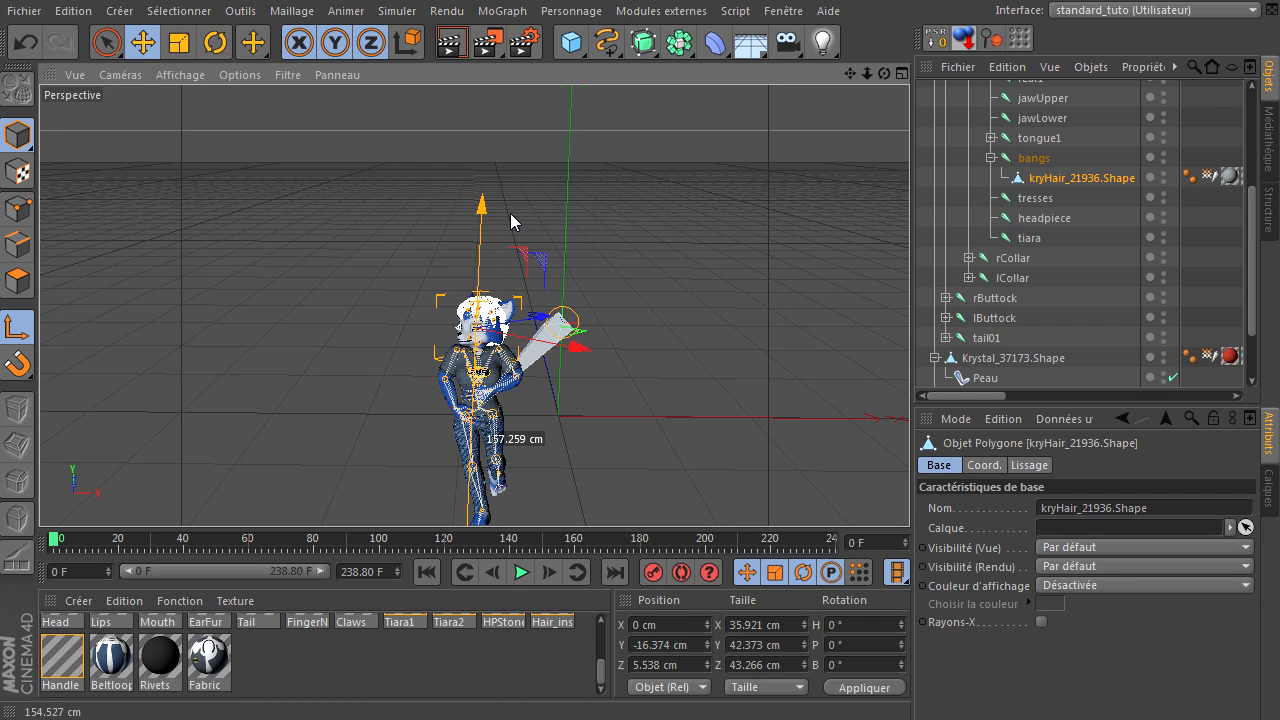
left_click(22, 328)
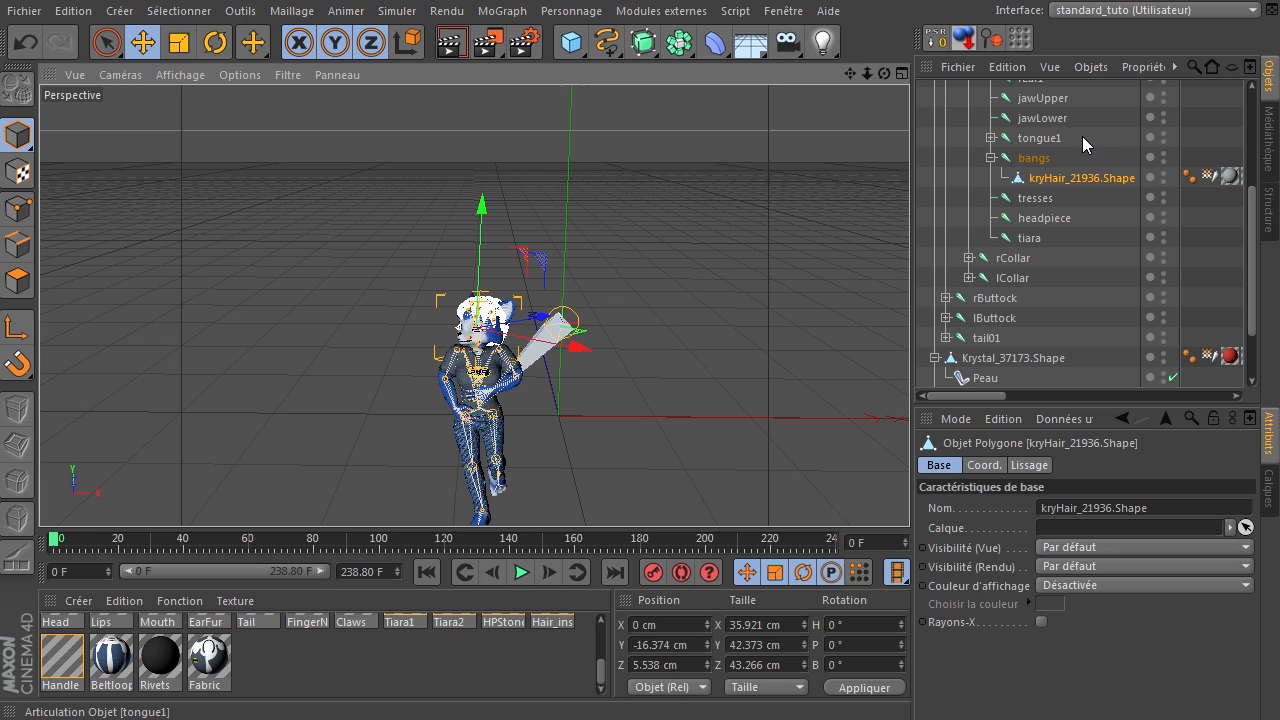
Step: Shift kryHair_21936.Shape along Z to about 4.22 cm so the hair and tiara fit the forehead
key("o")
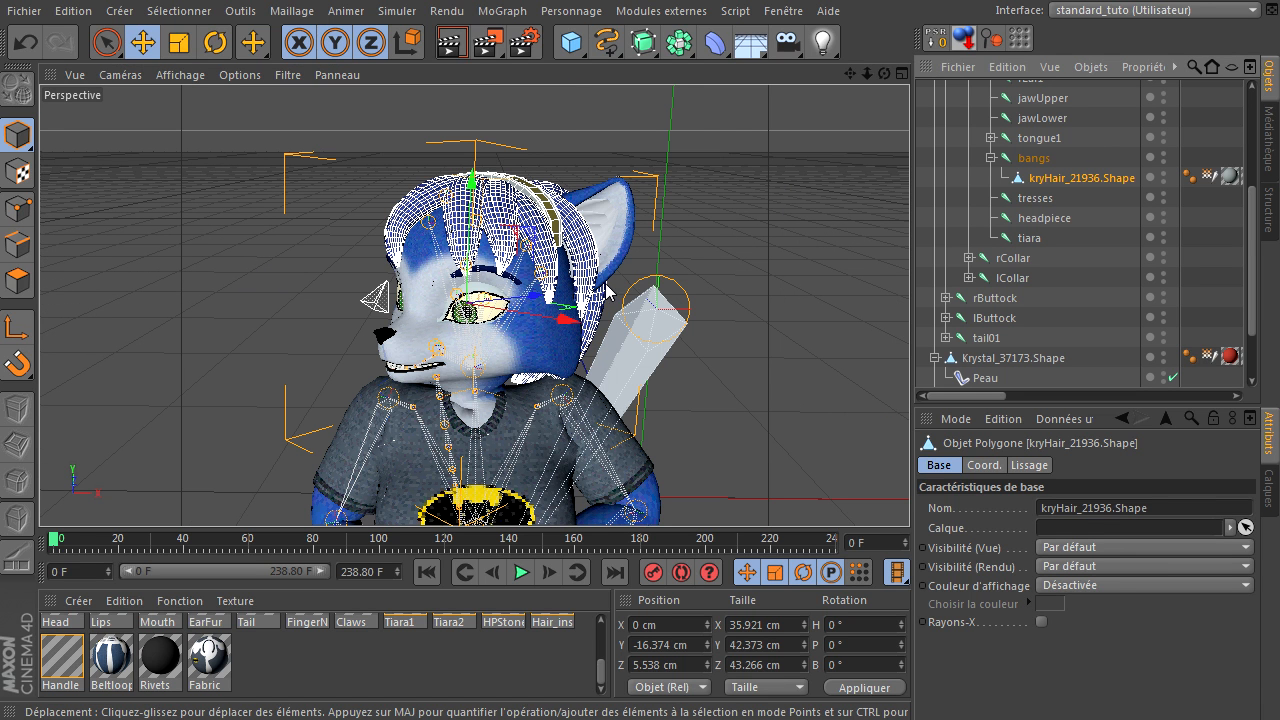
left_click_drag(537, 300, 528, 299)
left_click_drag(866, 75, 913, 491)
left_click_drag(850, 74, 911, 495)
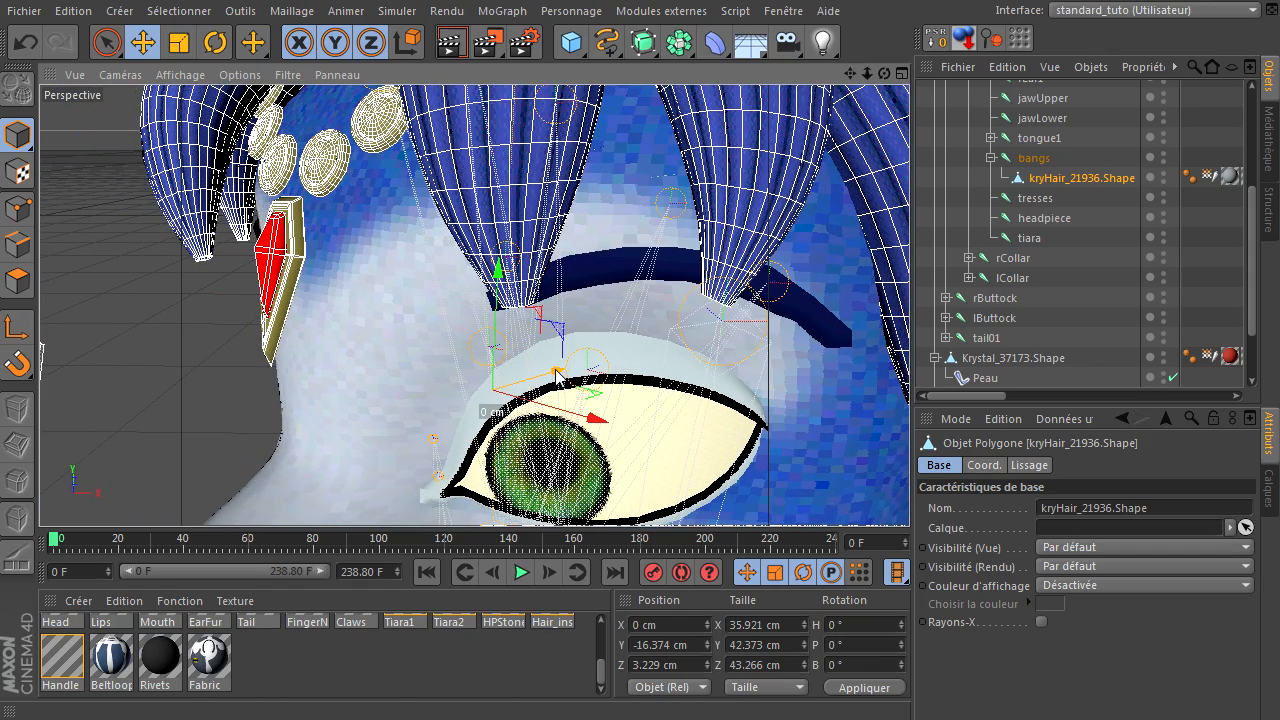
left_click_drag(557, 375, 569, 372)
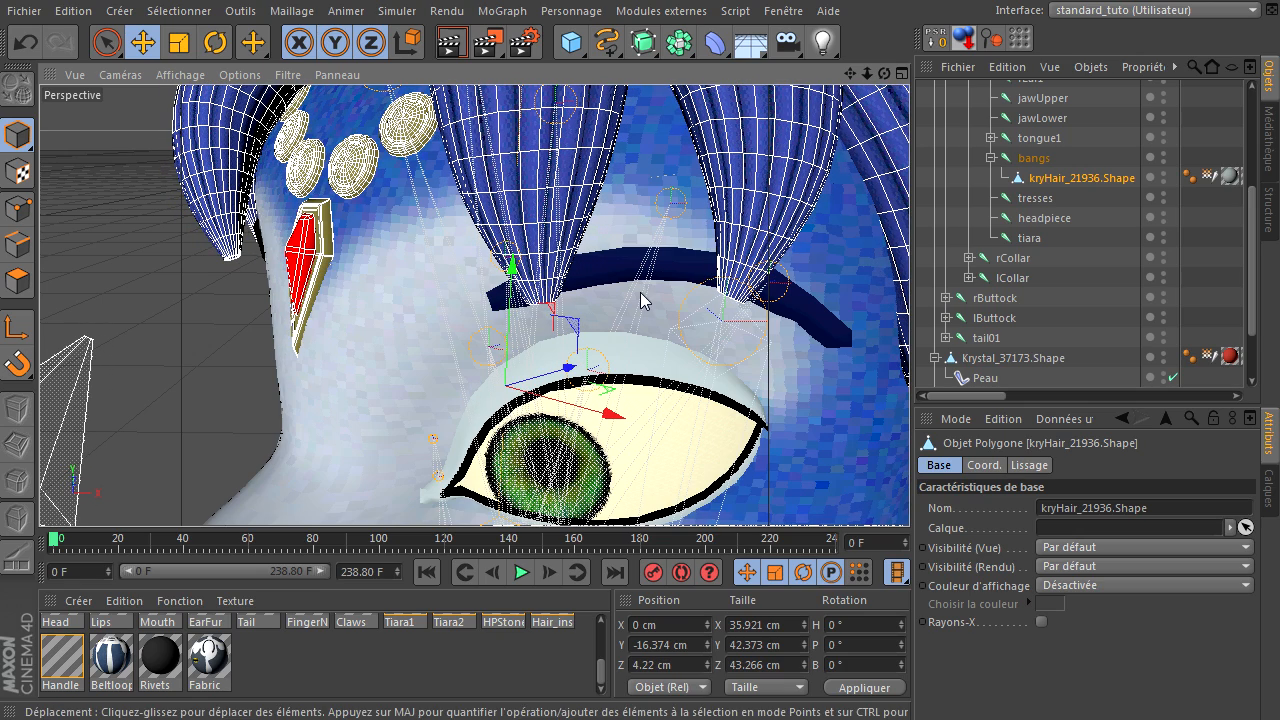
key("h")
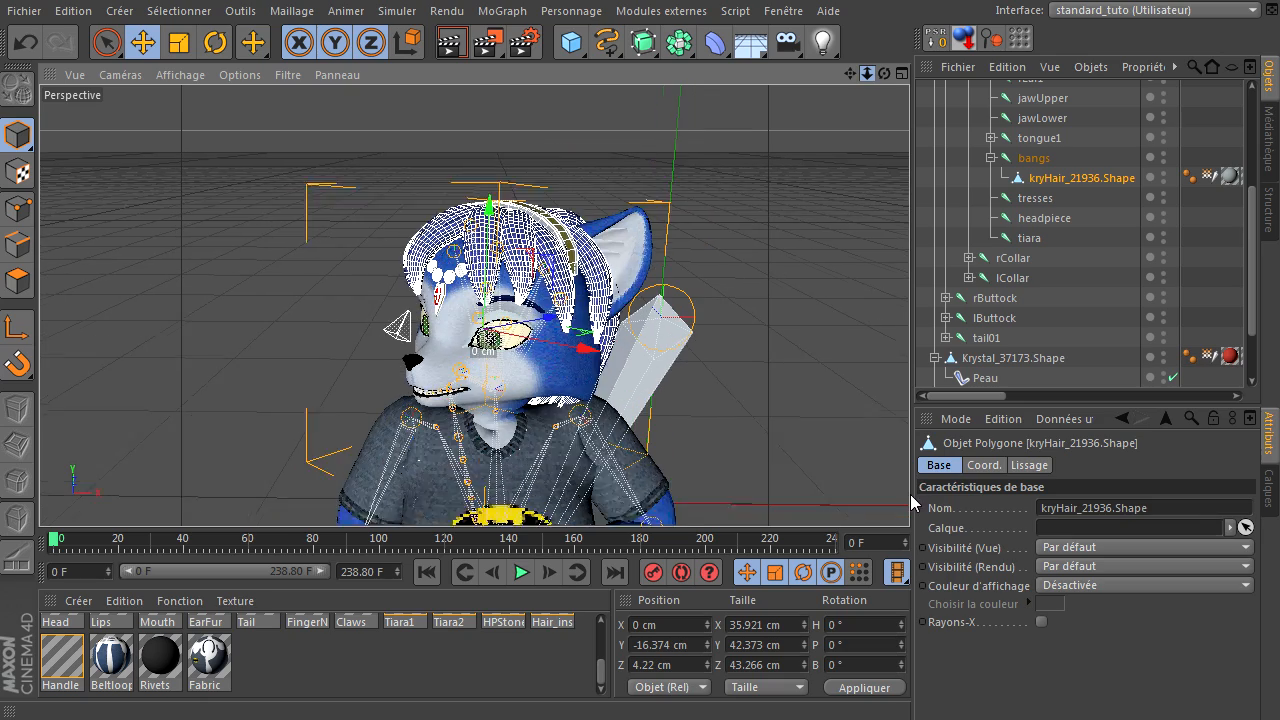
Step: Play the dance animation with nothing selected, stop at frame 164, and examine whether the hair follows the head
left_click(827, 236)
left_click_drag(866, 75, 909, 495)
mouse_move(881, 80)
left_mouse_down()
mouse_move(882, 503)
mouse_move(918, 487)
mouse_move(914, 501)
mouse_move(892, 492)
mouse_move(906, 497)
mouse_move(883, 80)
left_mouse_up()
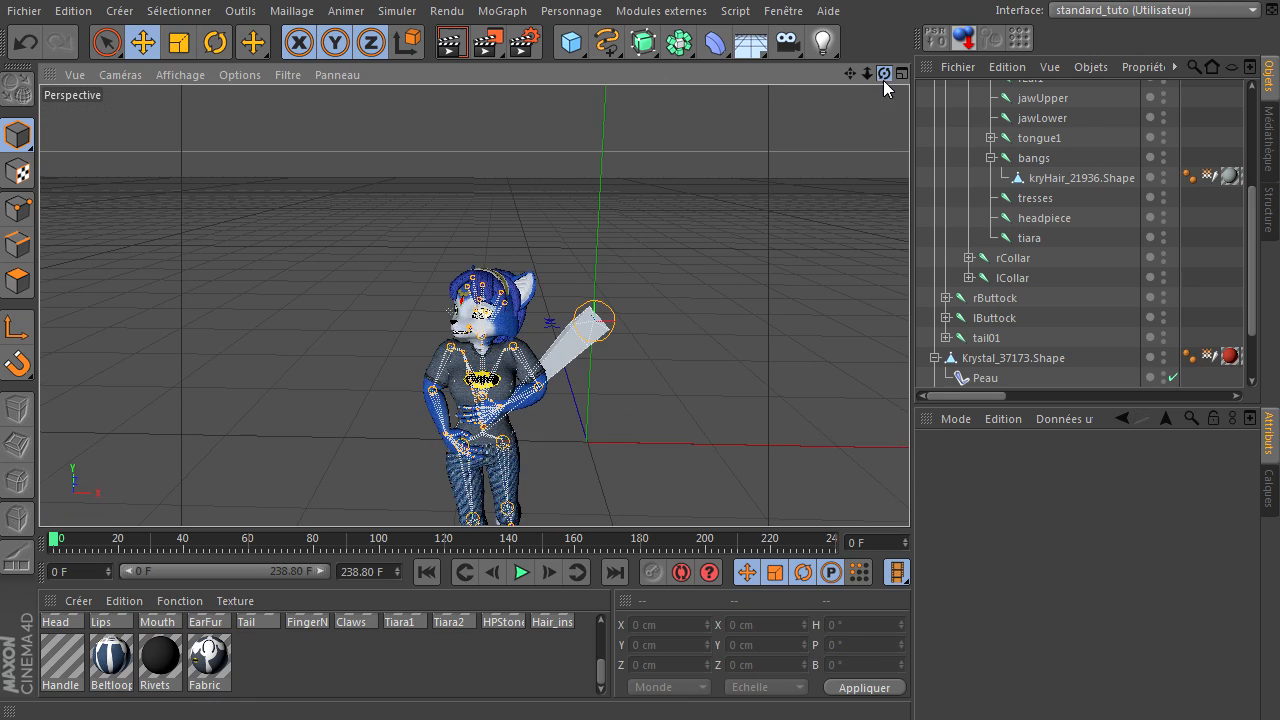
left_click_drag(909, 495, 850, 75)
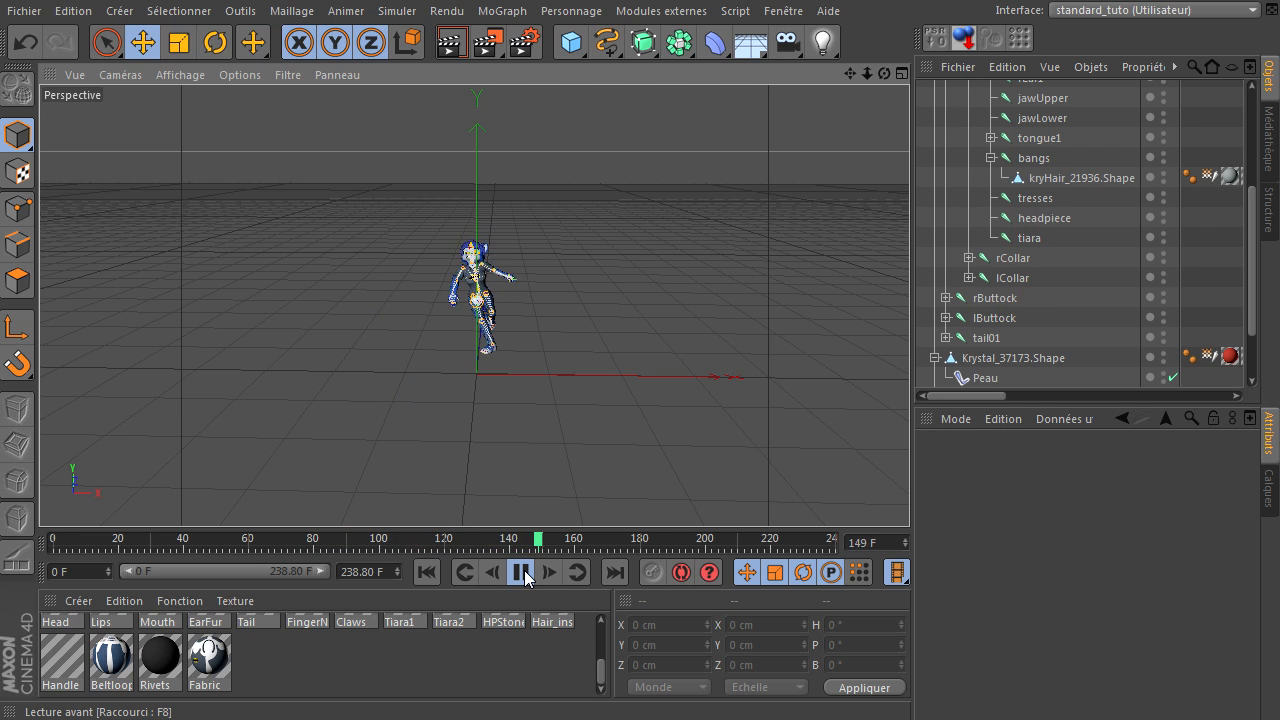
left_click(521, 572)
left_click_drag(884, 80, 907, 495)
left_click_drag(869, 77, 909, 495)
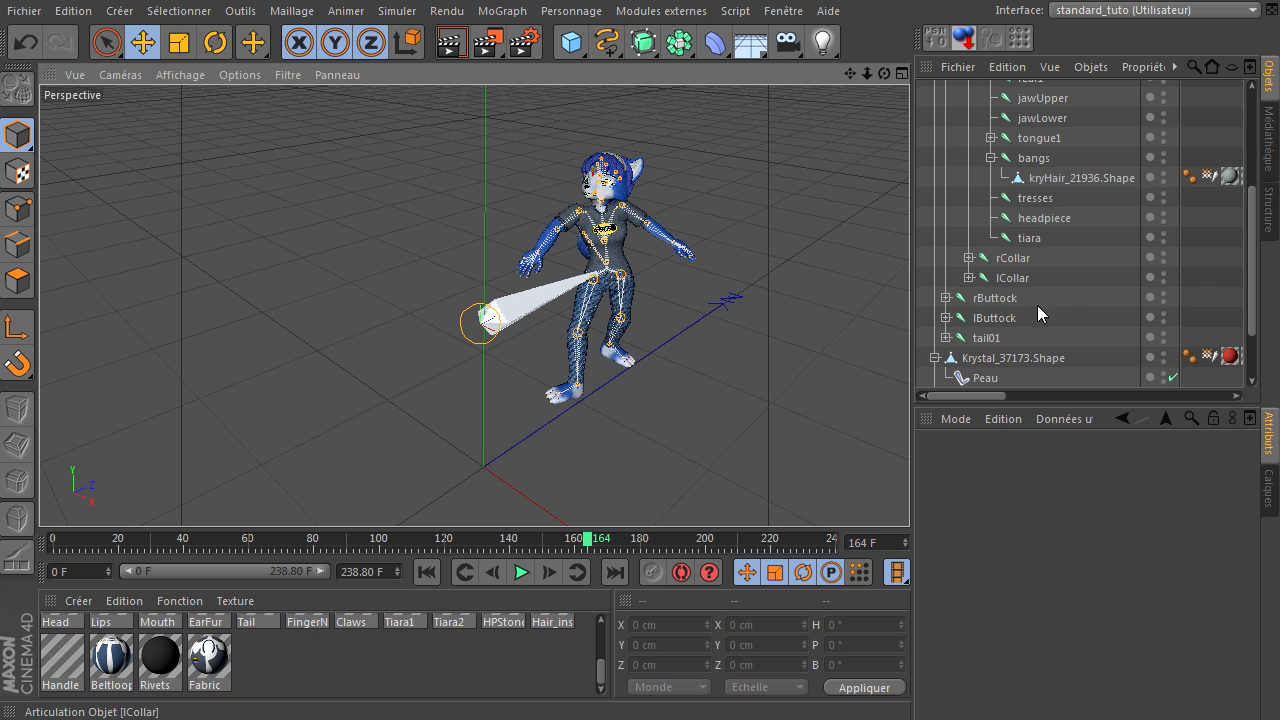
Step: Examine the body and jeans meshes, the body's skin deformer, and the hair's place under the bangs joint
scroll(1021, 308, "down", 4)
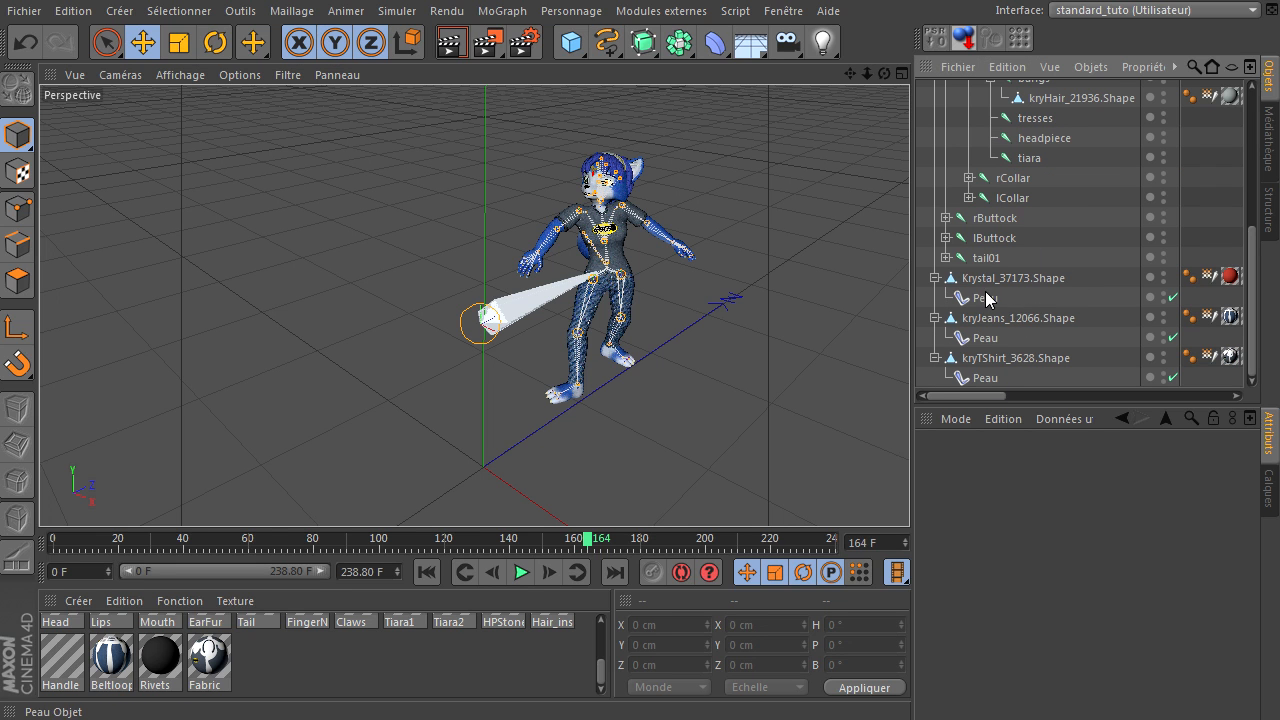
left_click(1034, 276)
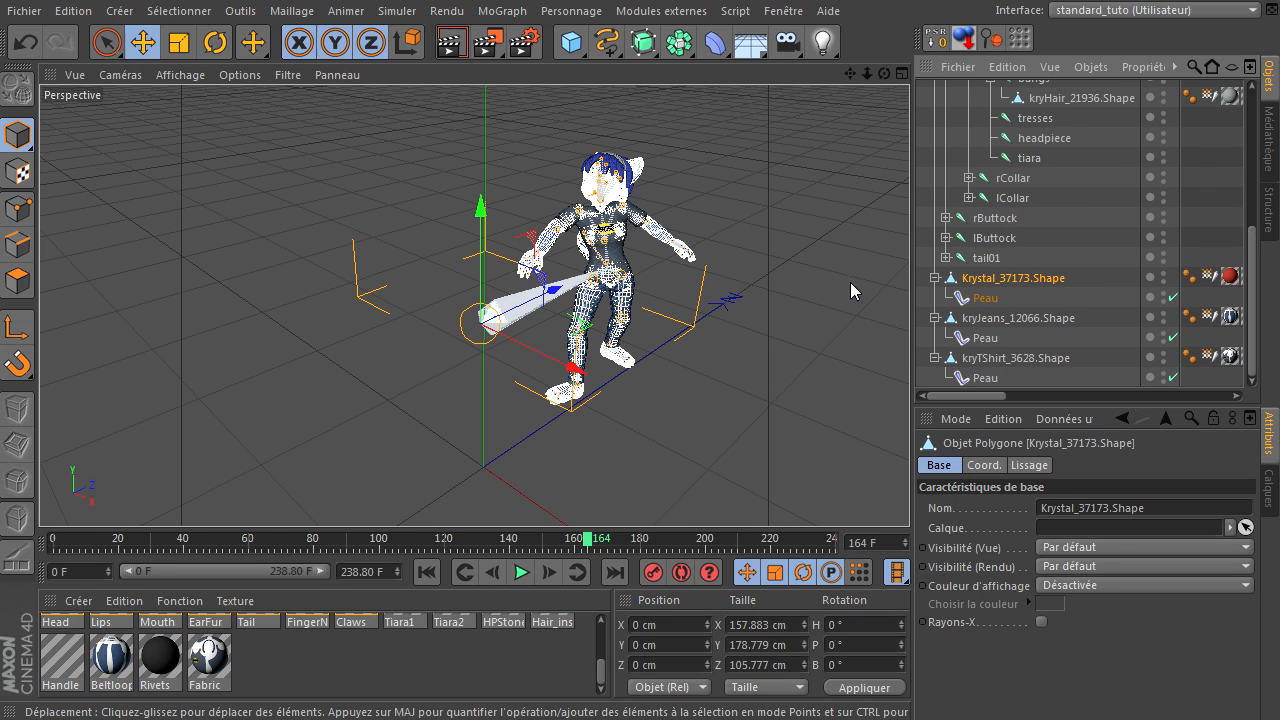
left_click(1019, 320)
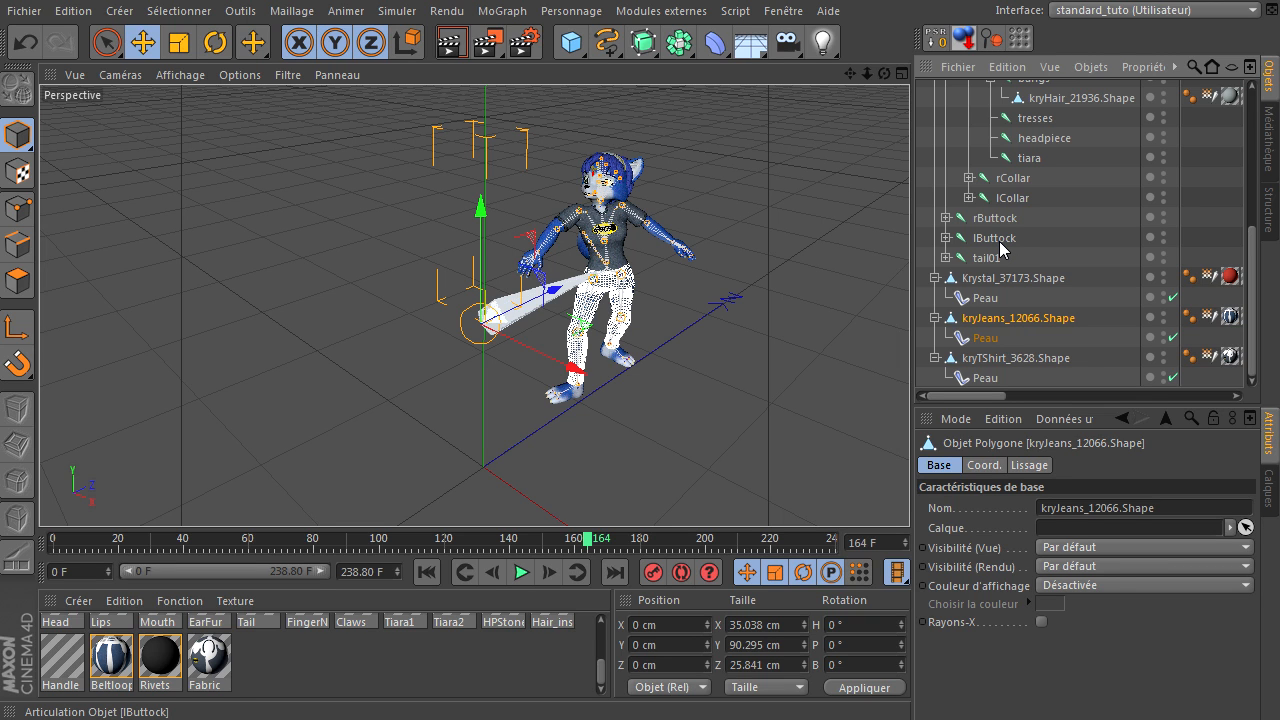
left_click(978, 300)
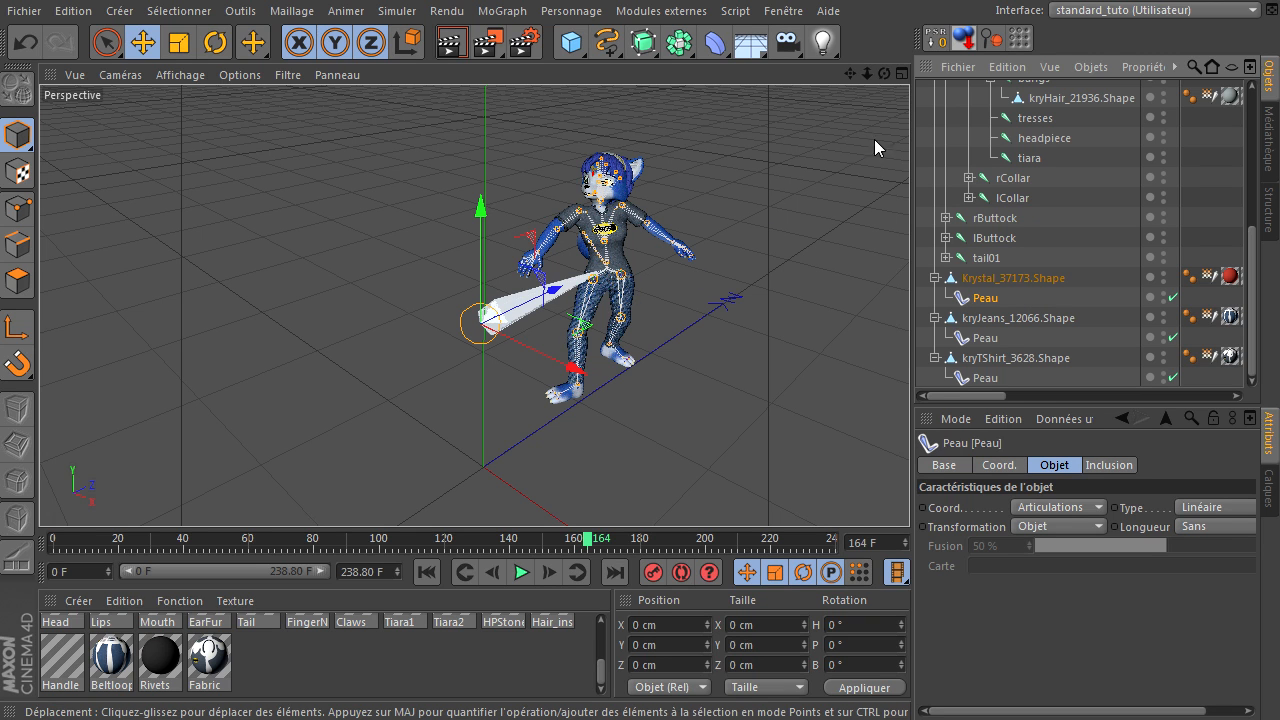
scroll(1026, 284, "up", 3)
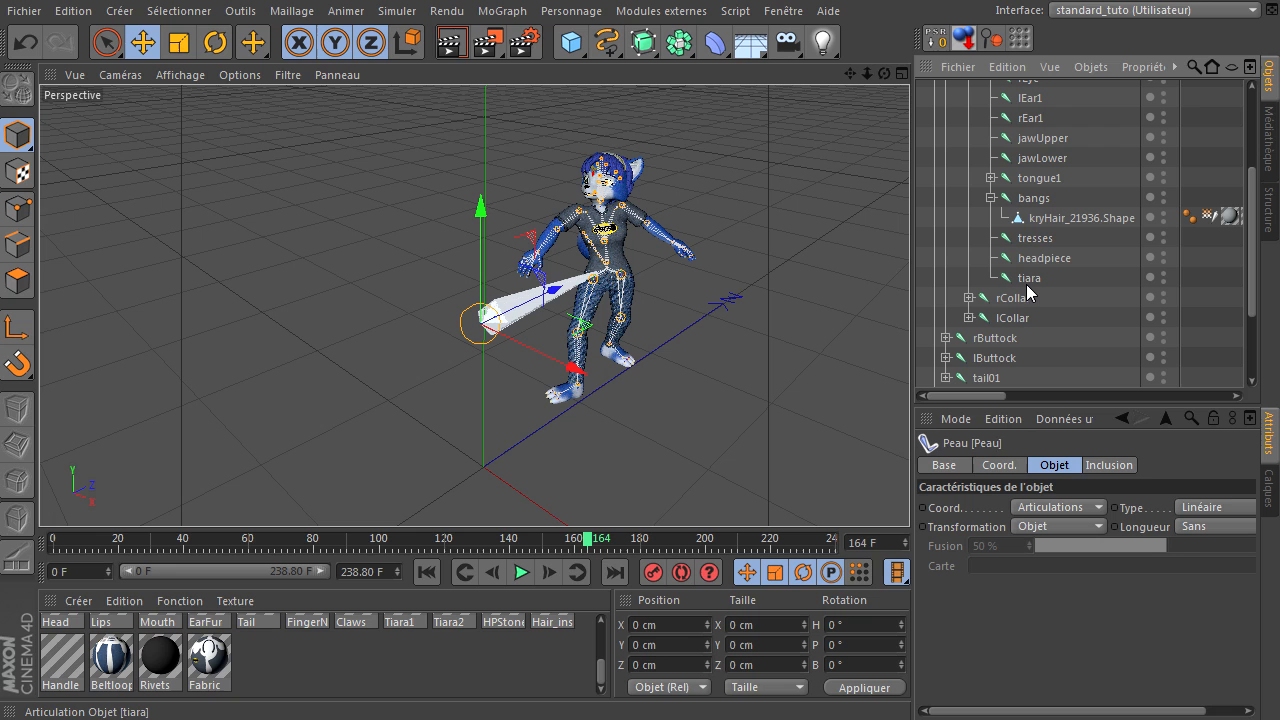
left_click(1033, 200)
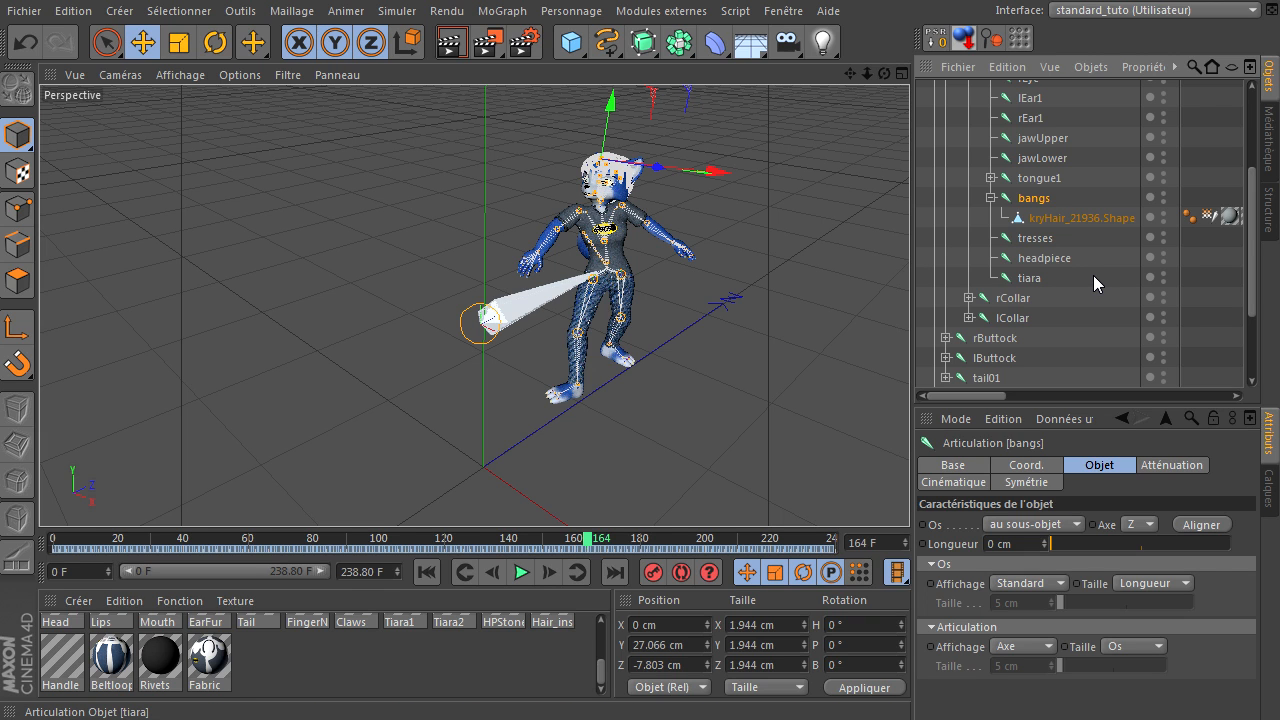
left_click(1027, 219)
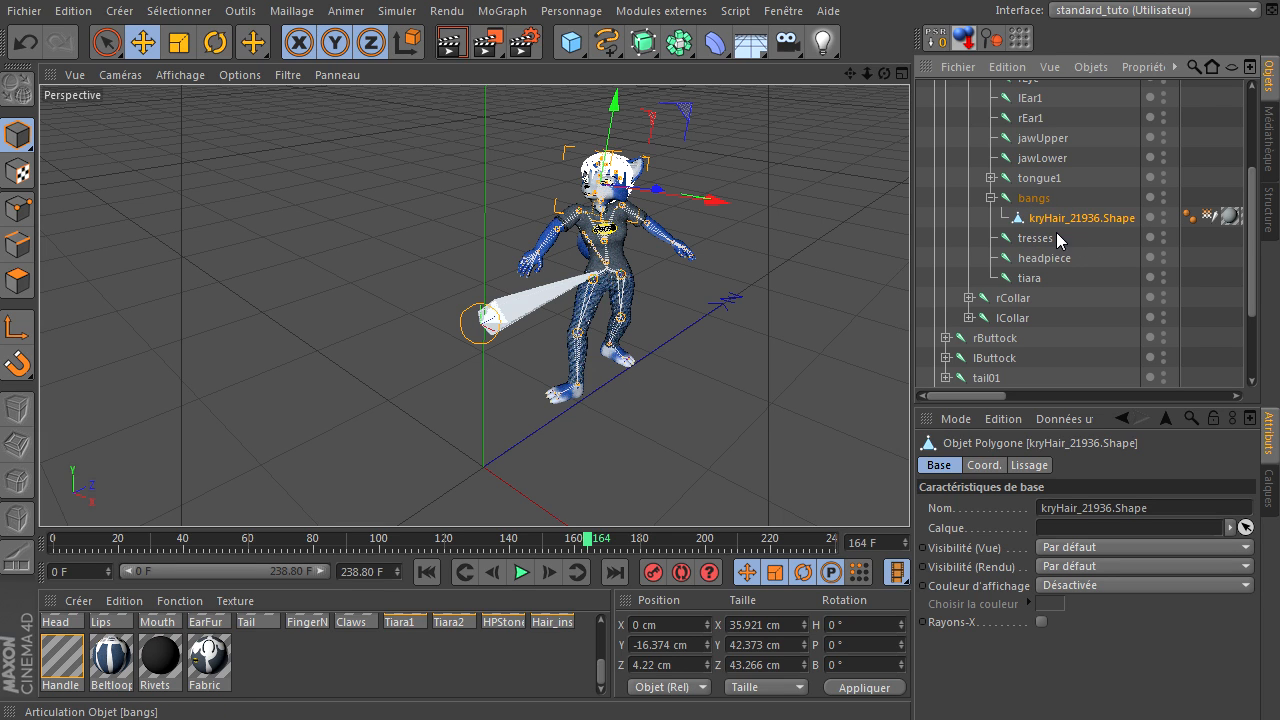
Step: Move kryHair_21936.Shape out of the bangs joint to the level of the other meshes, directly below Krystal_37173.Shape
left_click_drag(1103, 405, 1101, 460)
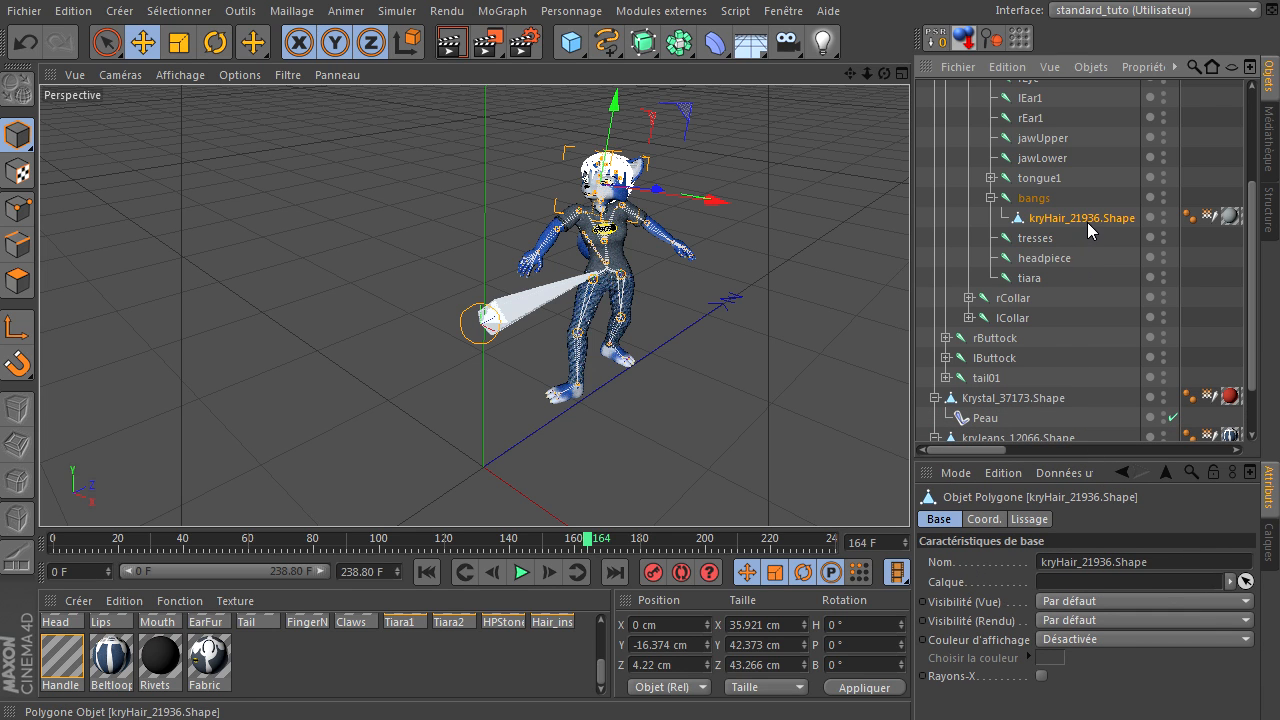
left_click_drag(1042, 382, 1038, 386)
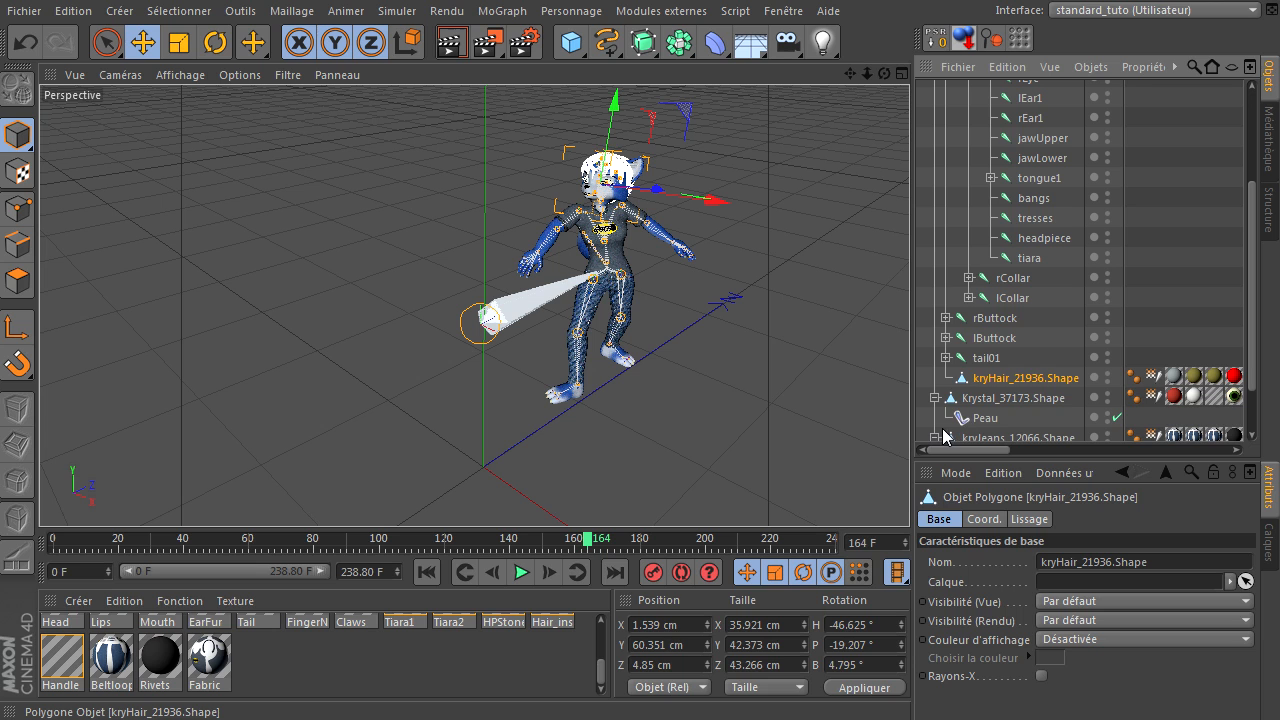
left_click_drag(943, 435, 944, 436)
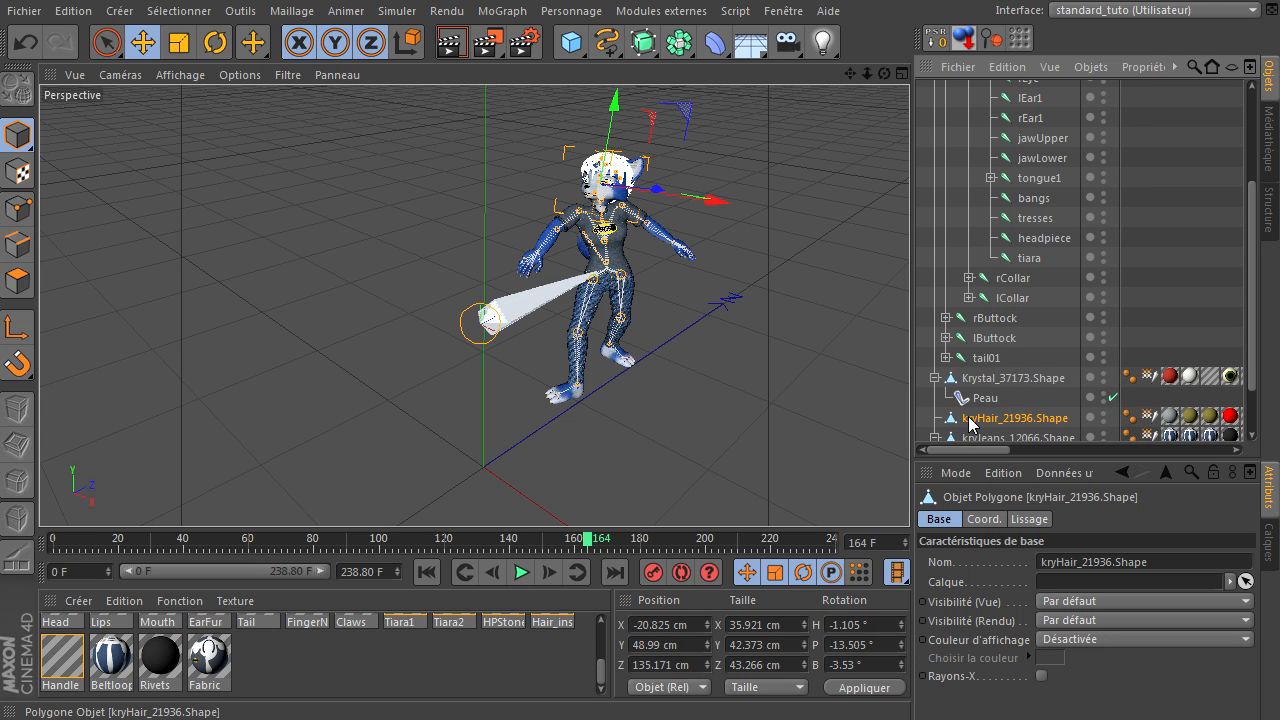
Step: Add a constraint tag to kryHair_21936.Shape, enable its Parent constraint, and set the bangs joint as target
right_click(968, 424)
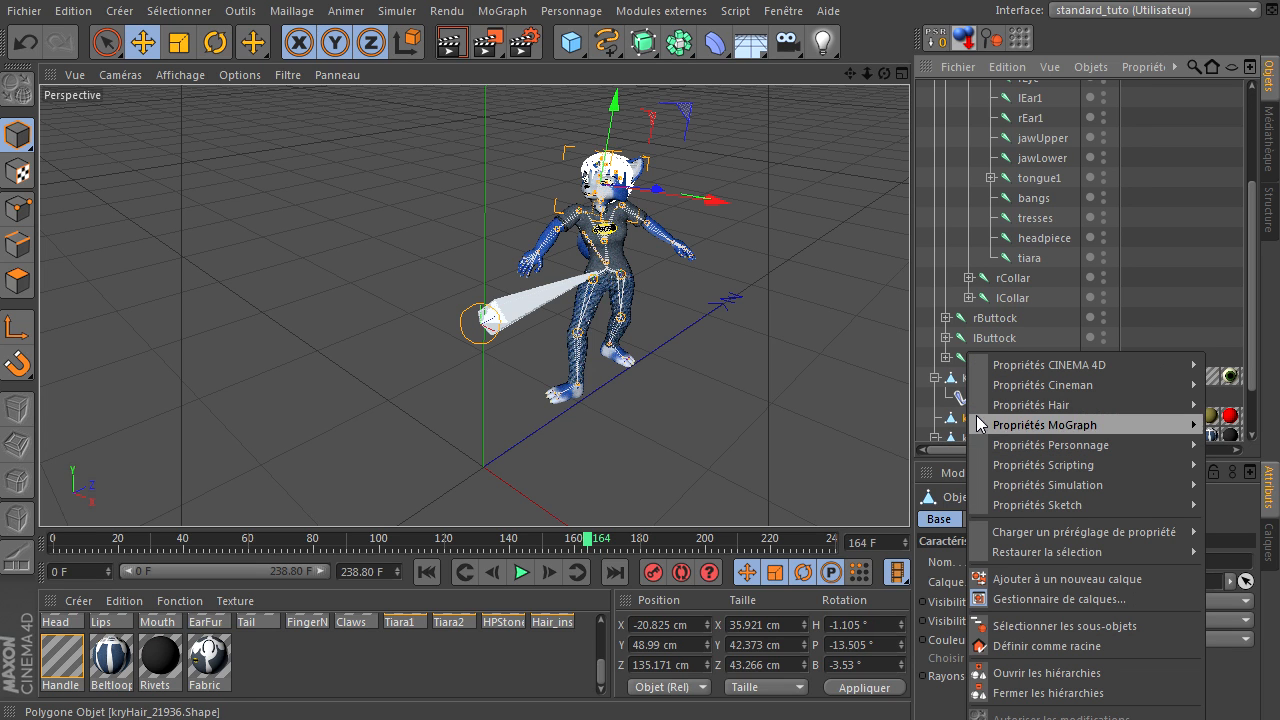
mouse_move(1036, 448)
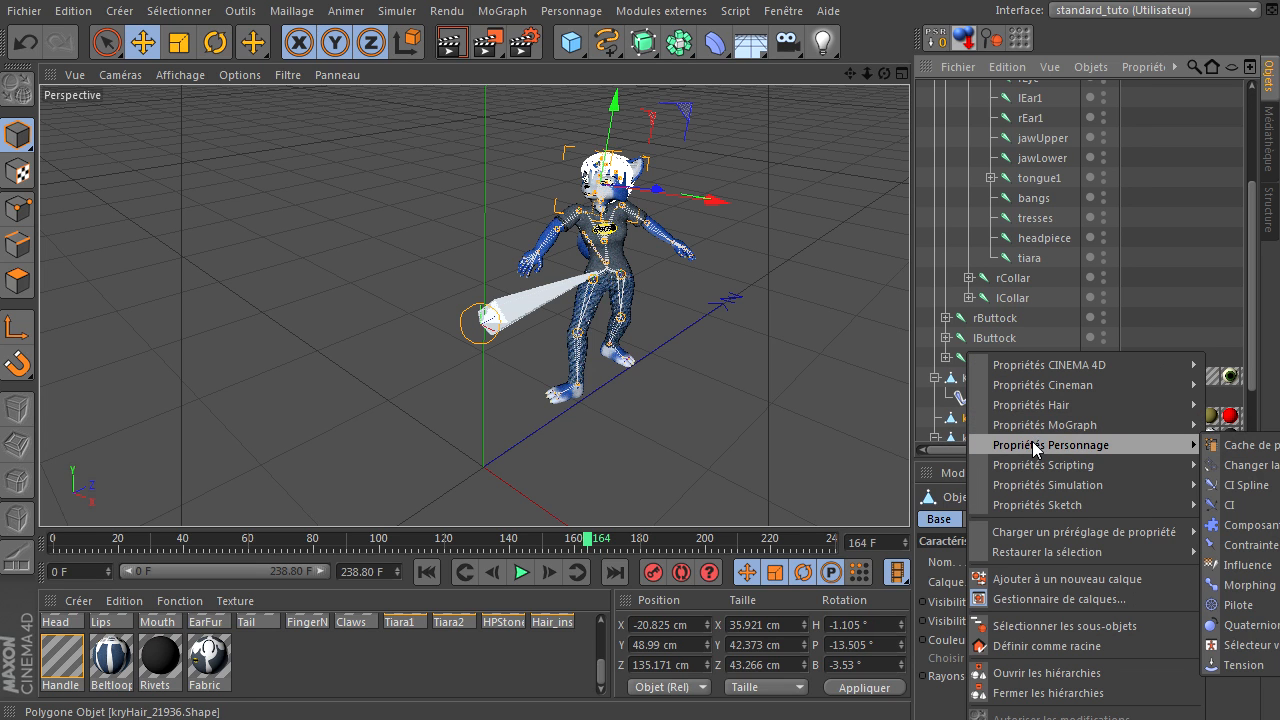
left_click(1248, 545)
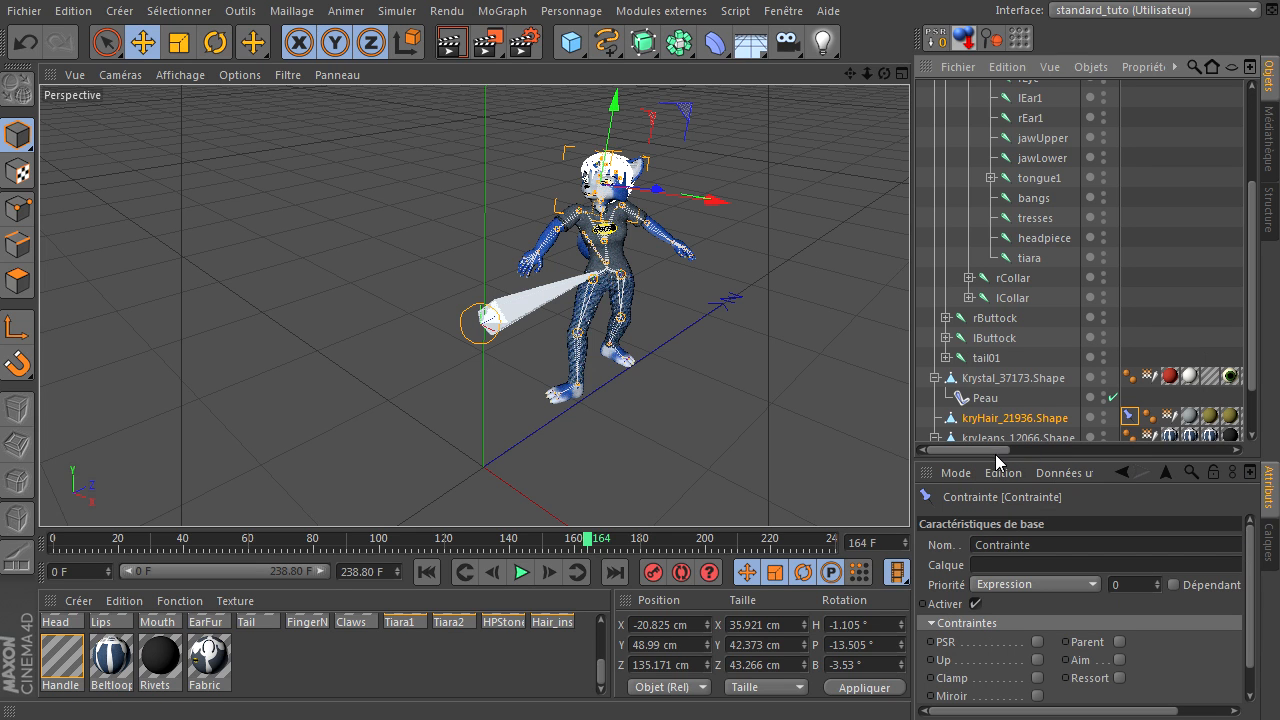
left_click(1120, 642)
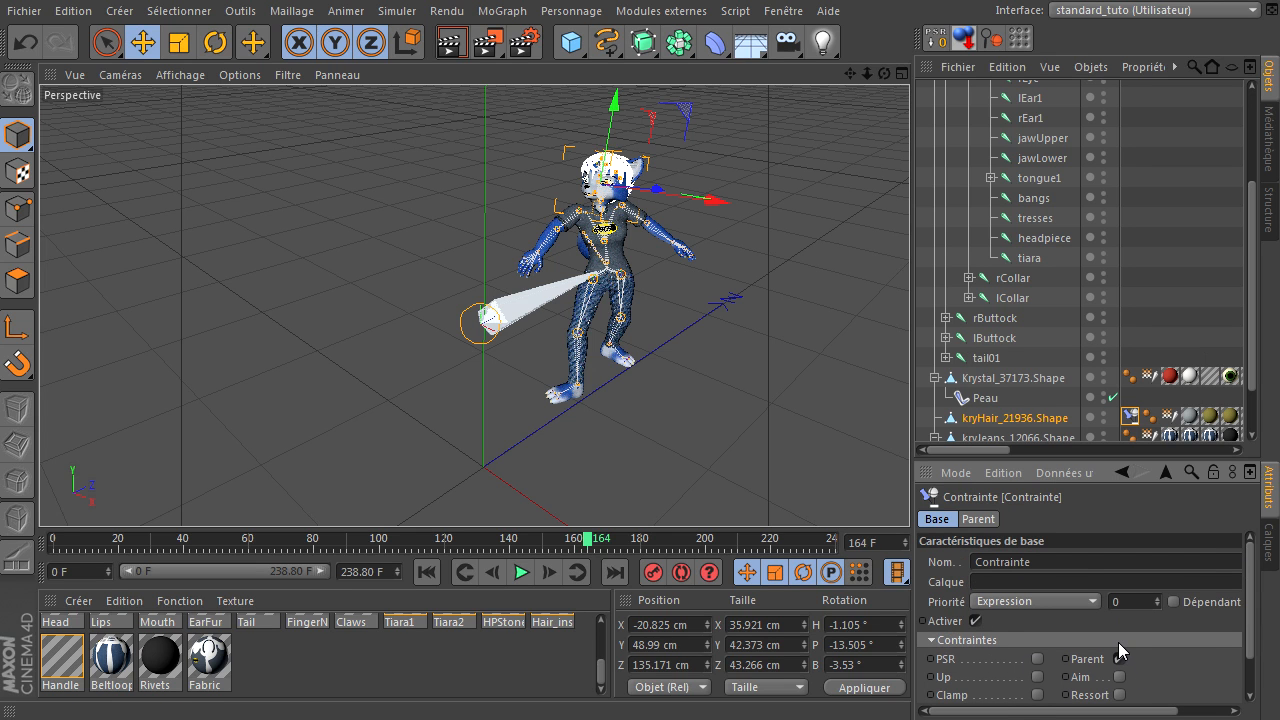
left_click(980, 518)
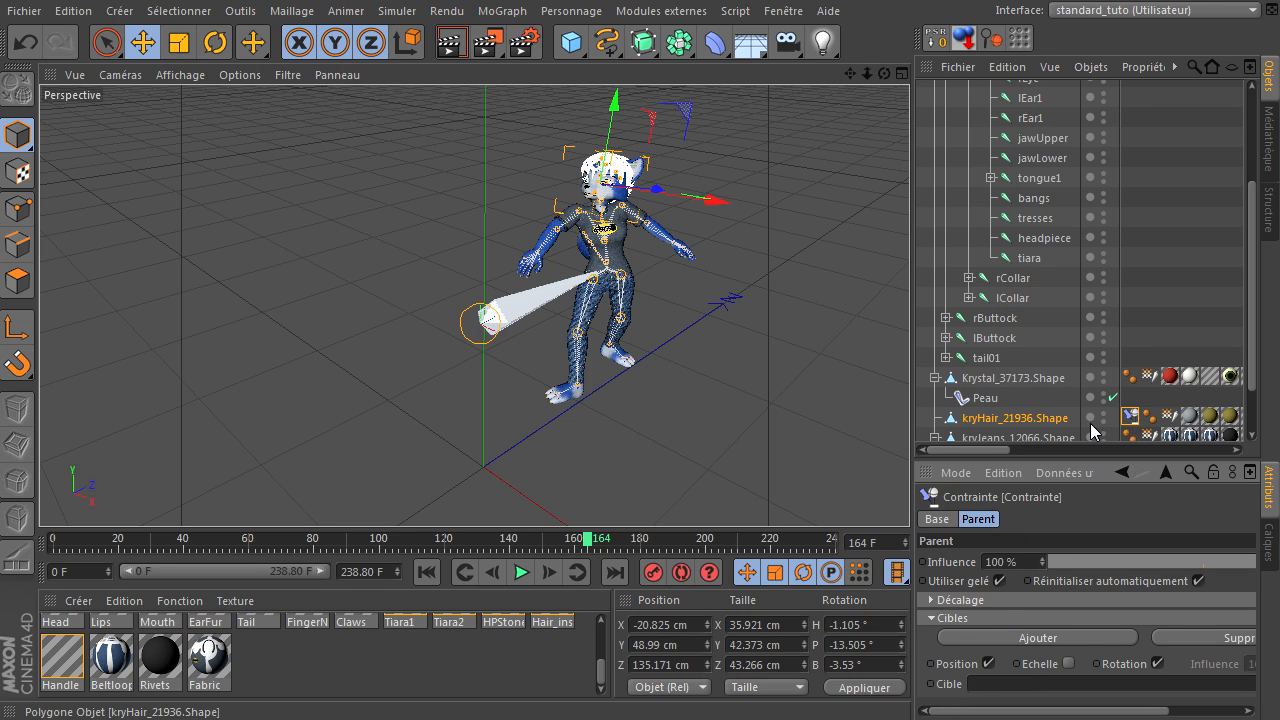
left_click(1020, 200)
left_click_drag(970, 640, 995, 688)
left_click(1010, 418)
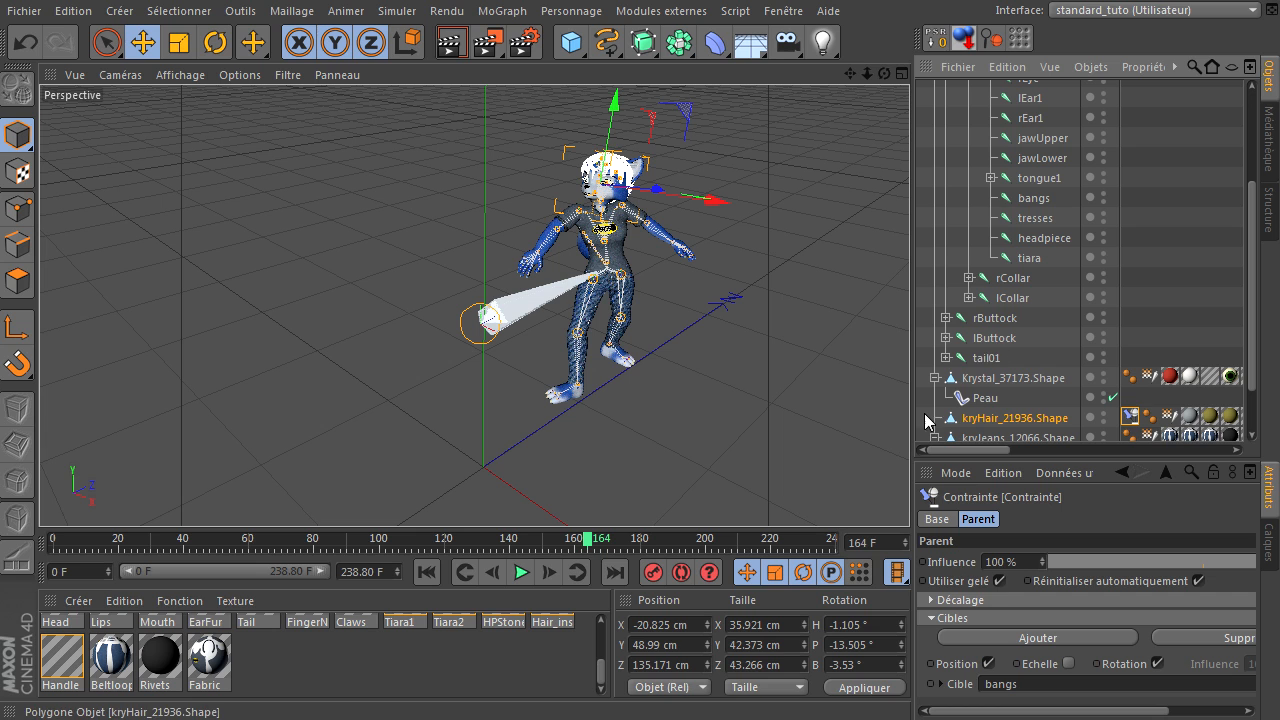
Step: Collapse the hip joint hierarchy and return the animation to frame 0 to check the constrained hair
scroll(940, 250, "up", 5)
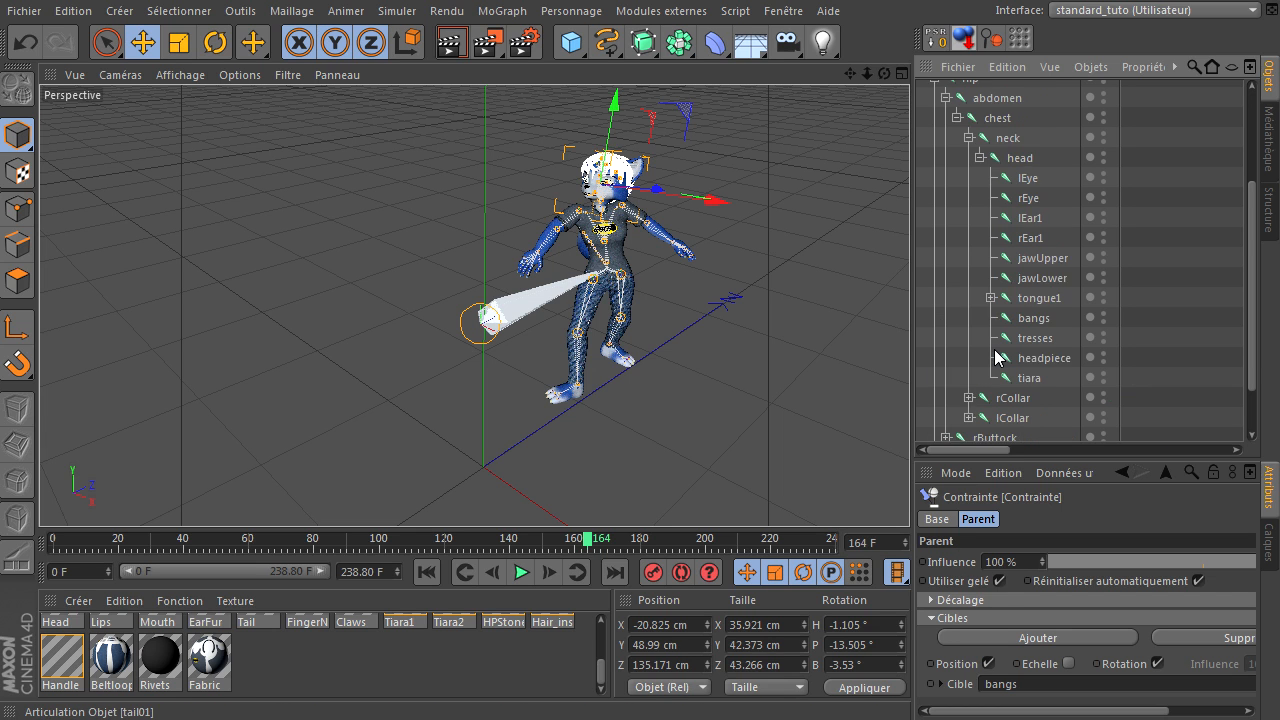
left_click(934, 111)
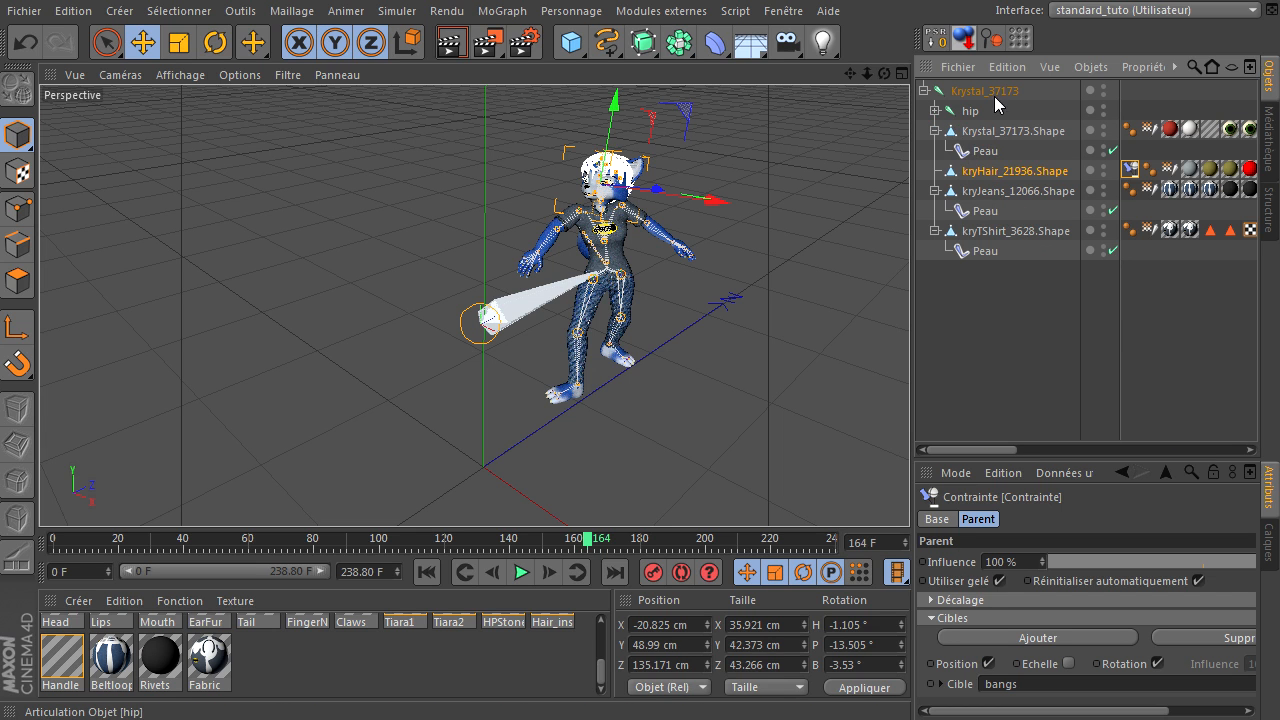
left_click(989, 413)
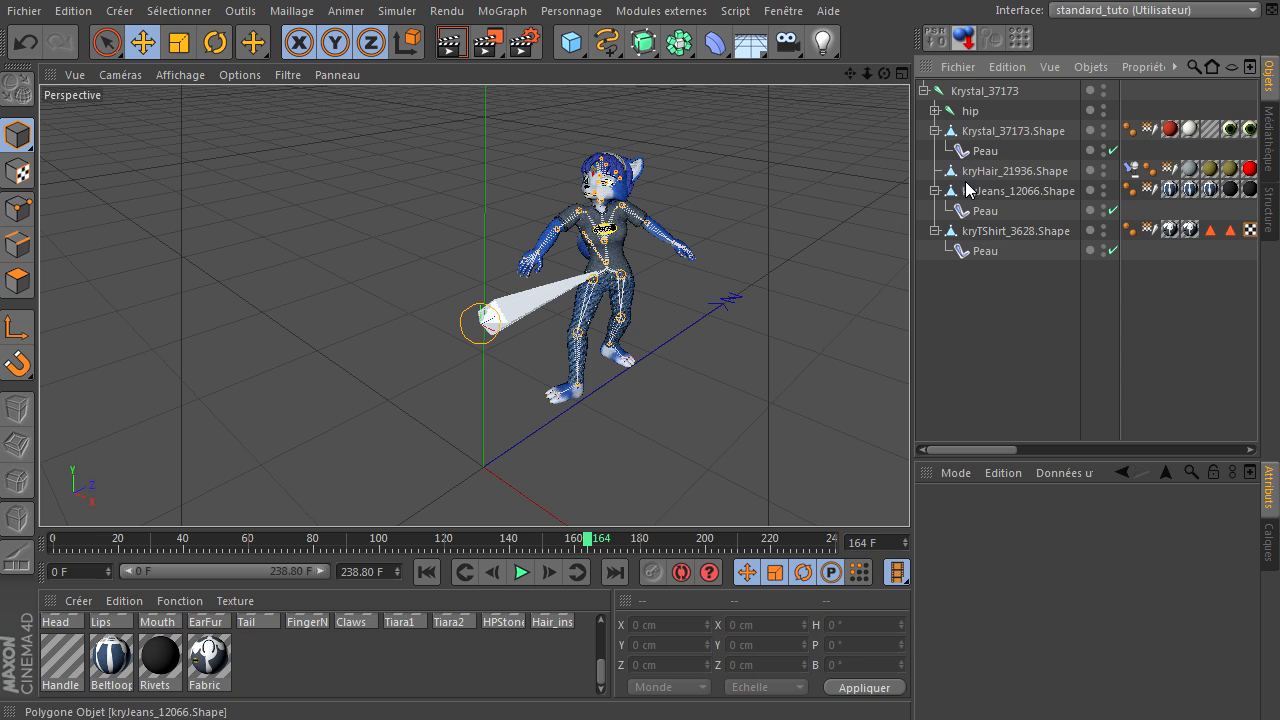
left_click(427, 572)
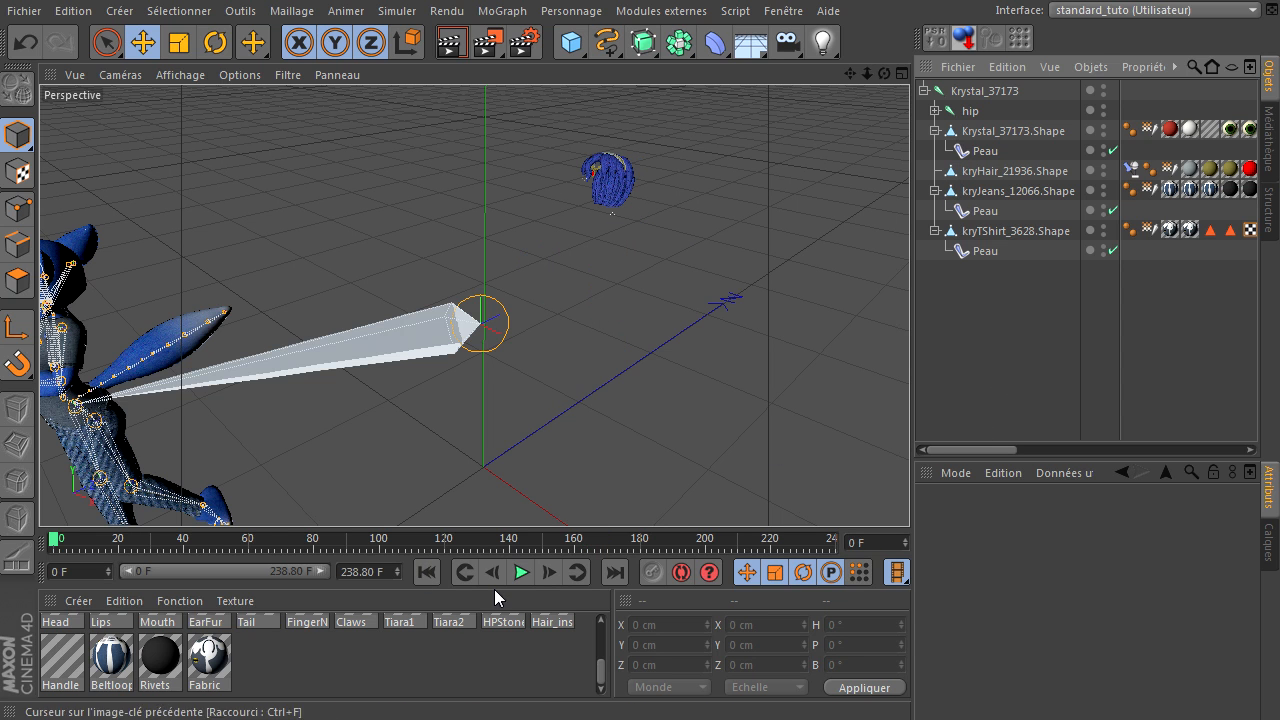
Step: Examine the hair's Parent constraint targeting the bangs joint and play the animation to check how the hair follows
left_click(1045, 173)
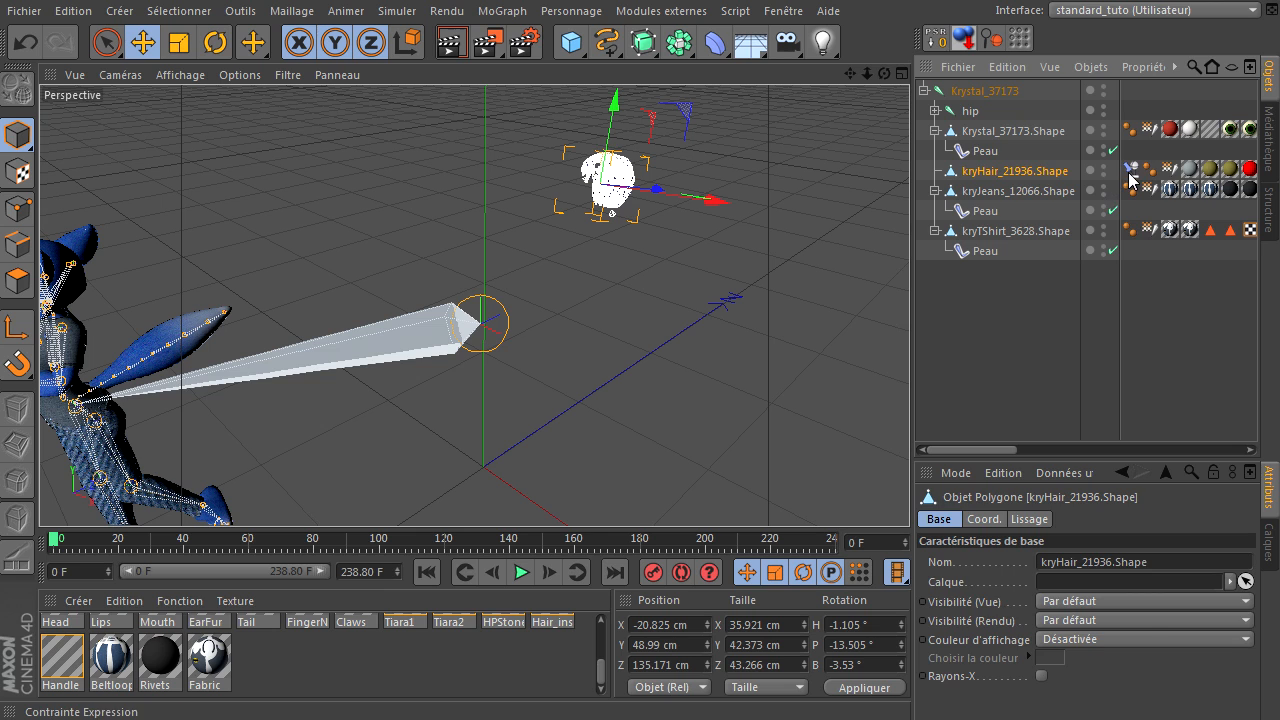
left_click(1131, 170)
left_click_drag(1078, 455, 1078, 328)
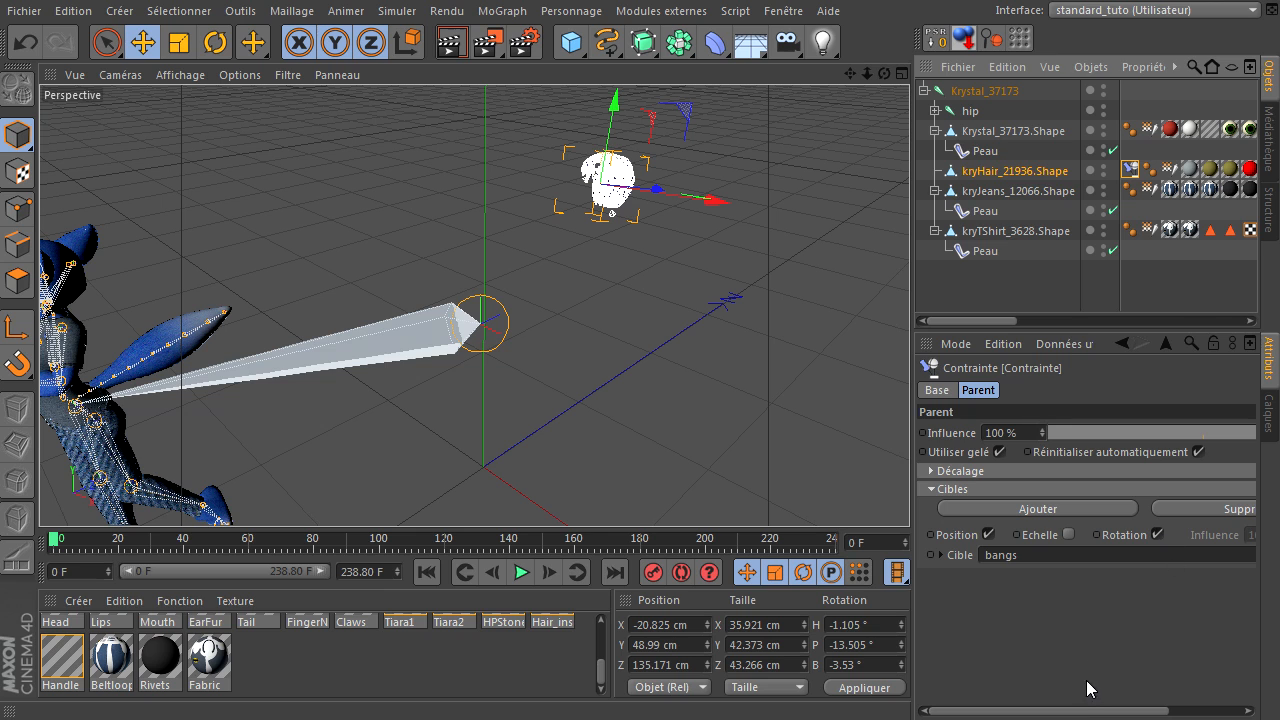
left_click_drag(1082, 712, 1057, 696)
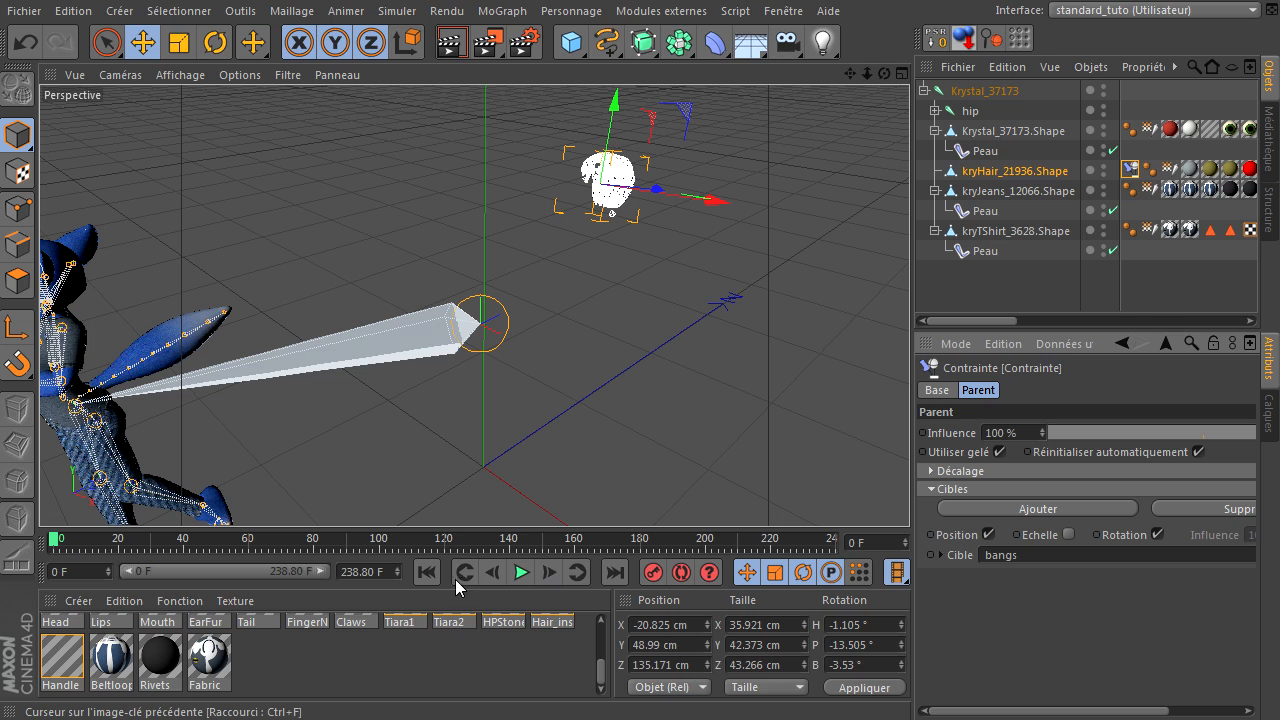
left_click(521, 572)
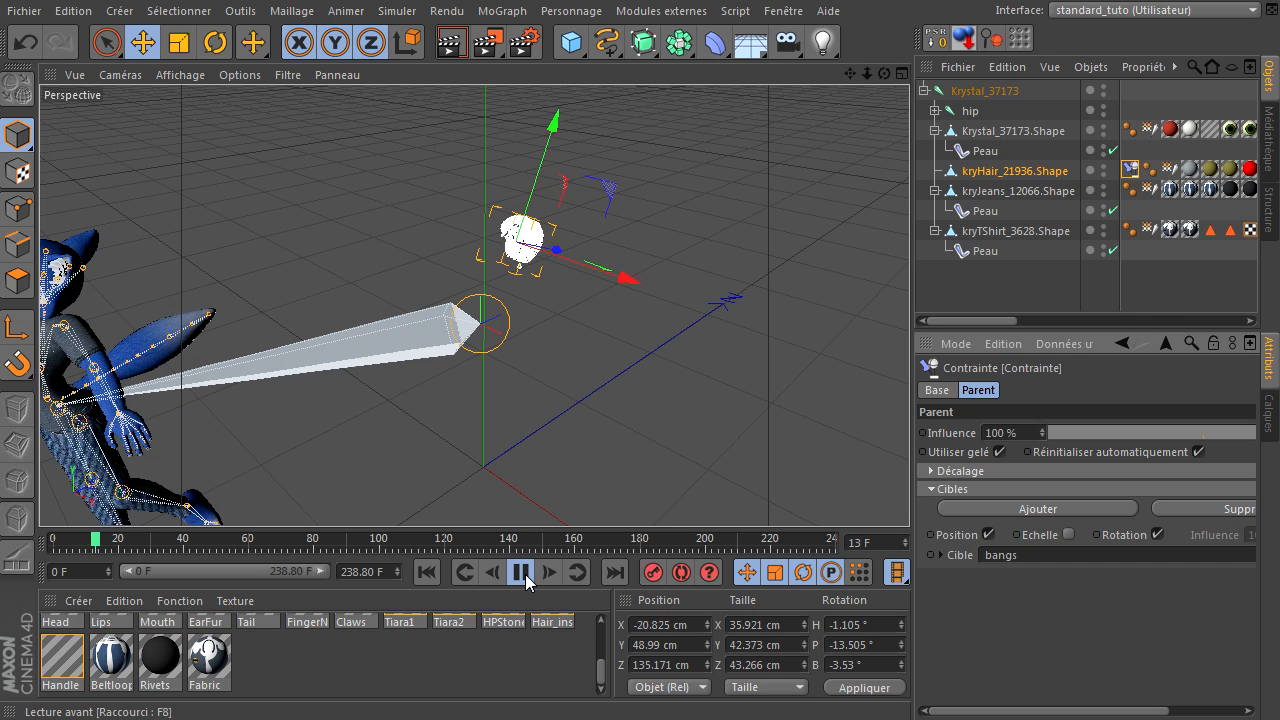
left_click(525, 574)
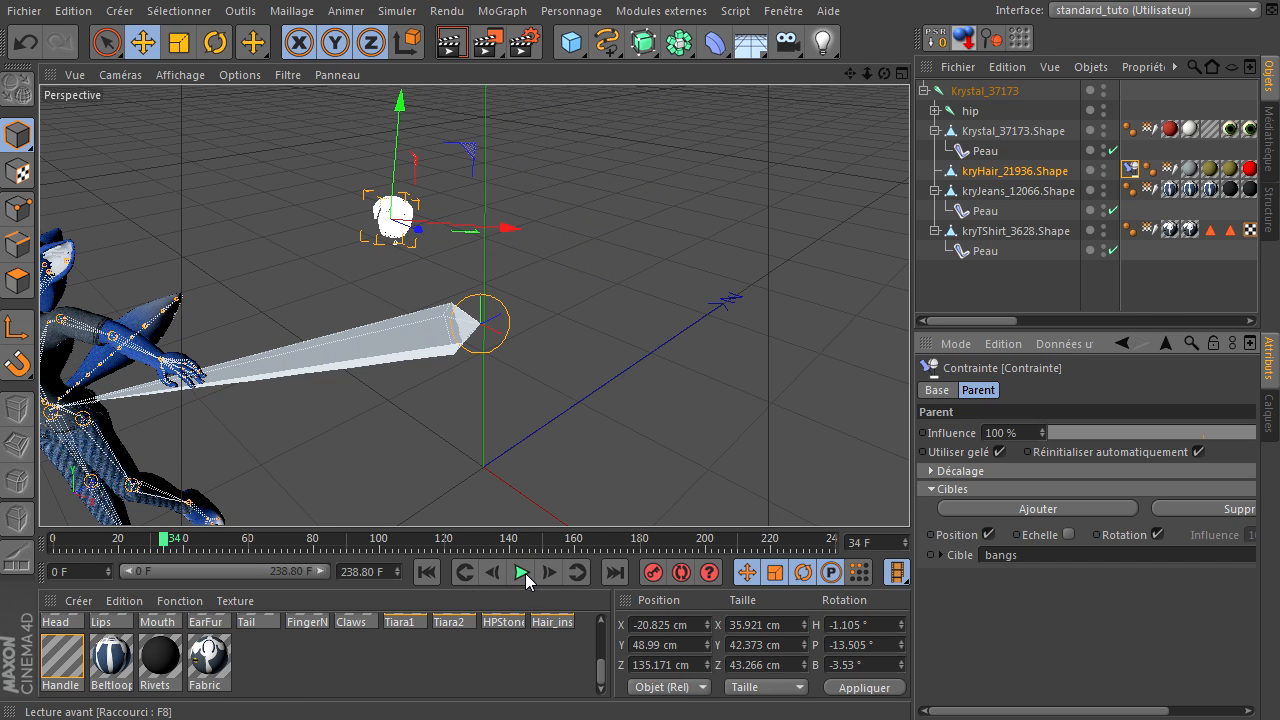
Step: Undo the hair's constraint tag and its move out of the bangs joint, and replay the animation from frame 0
key("ctrl+z")
key("ctrl+z")
key("ctrl+z")
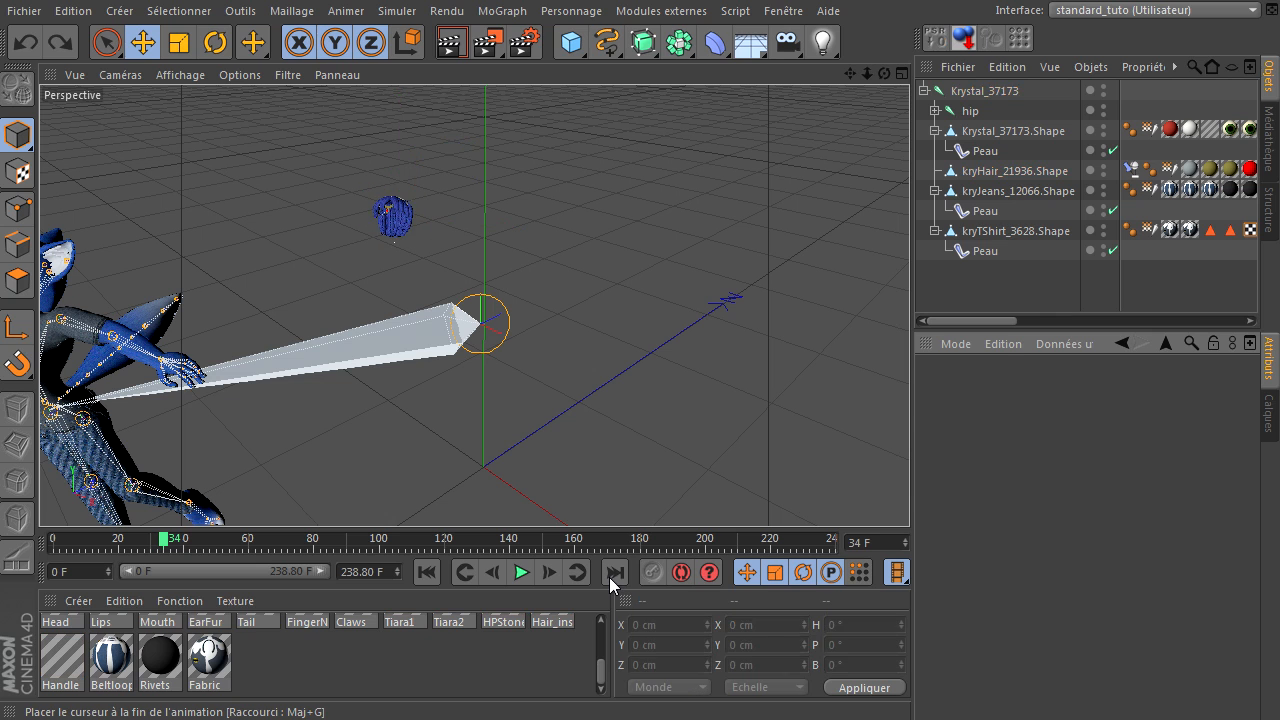
key("ctrl+z")
key("ctrl+z")
key("ctrl+z")
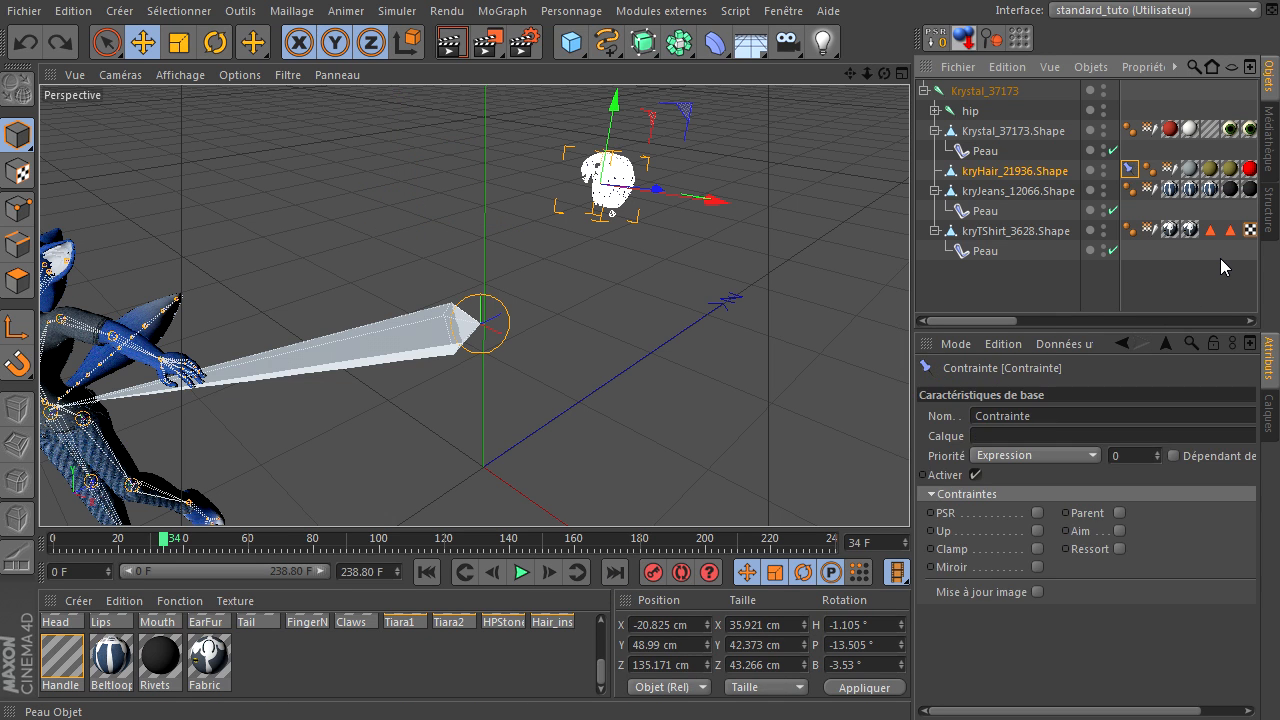
key("ctrl+z")
key("ctrl+z")
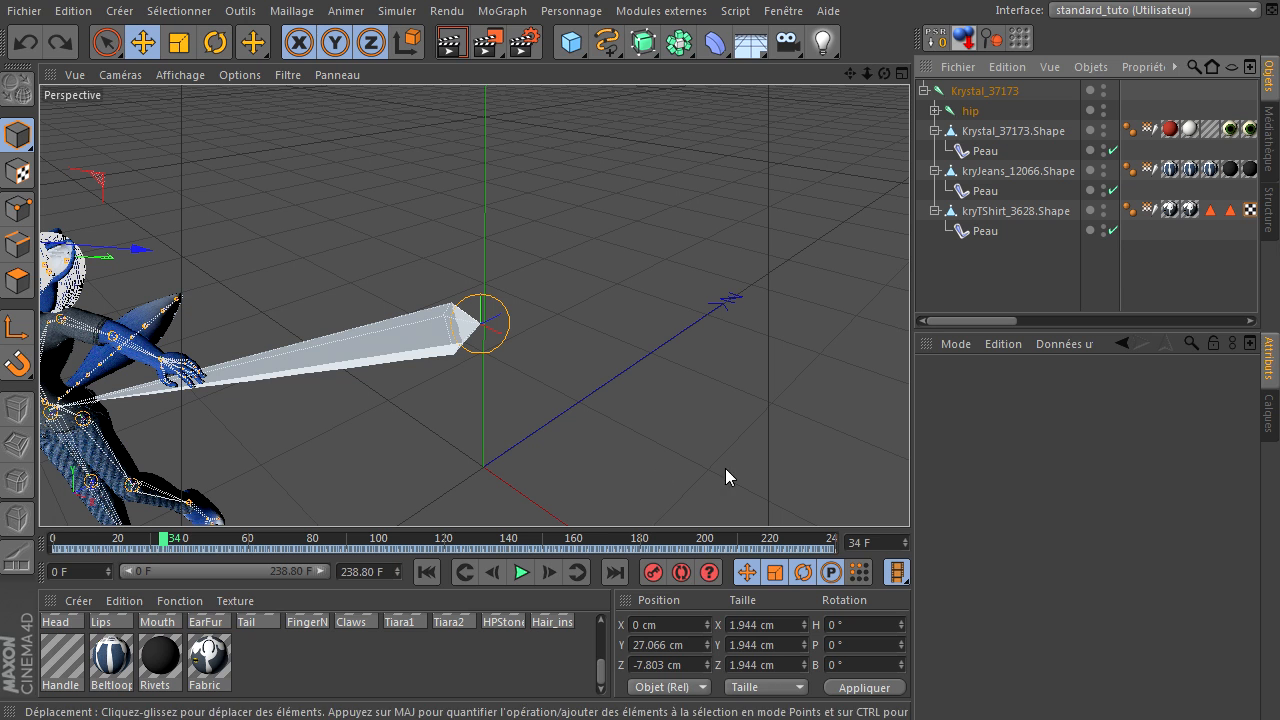
left_click(521, 572)
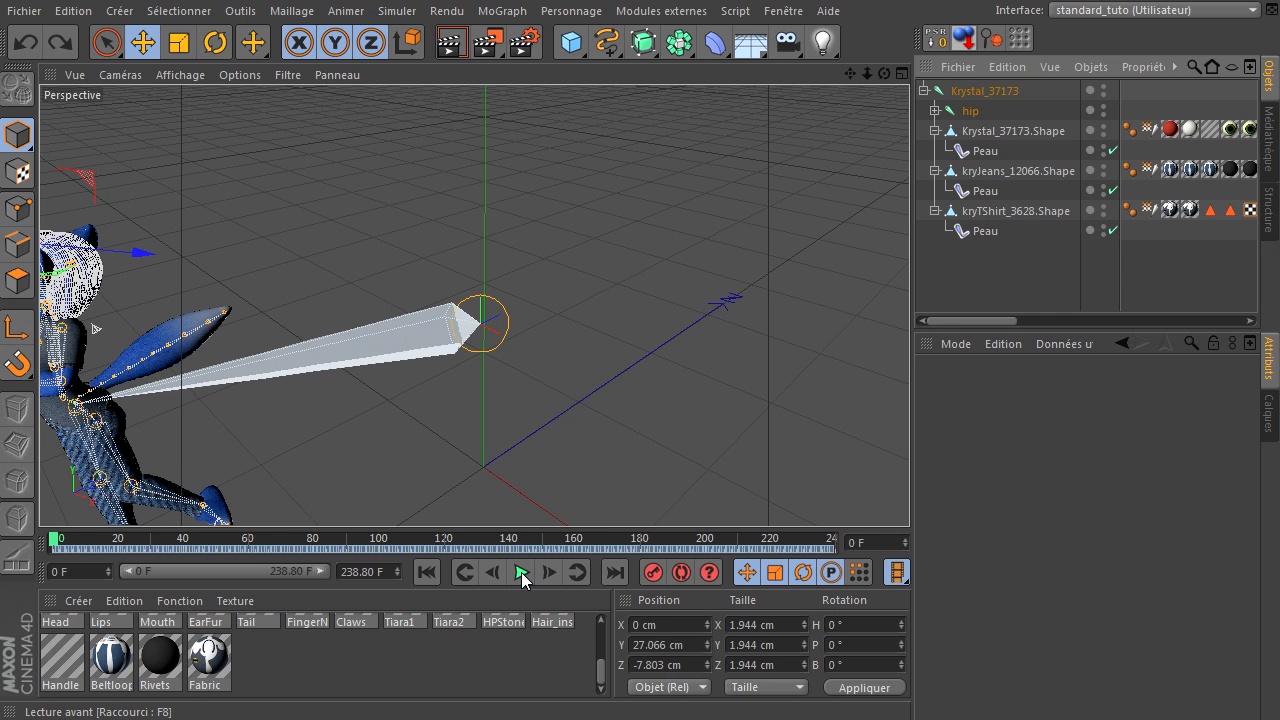
left_click(521, 574)
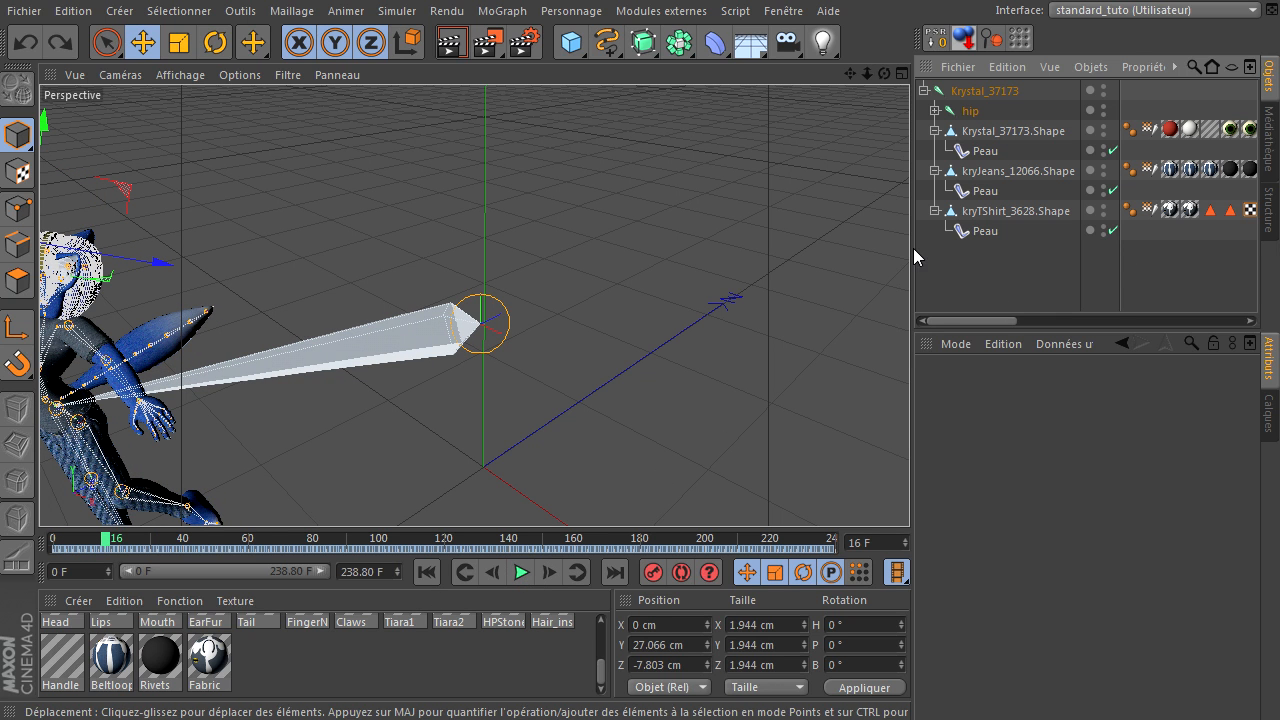
Step: Locate kryHair_21936.Shape under the bangs joint and play the dance with the whole figure in view
left_click(935, 110)
scroll(1024, 270, "down", 8)
scroll(1066, 218, "up", 3)
left_click(1070, 143)
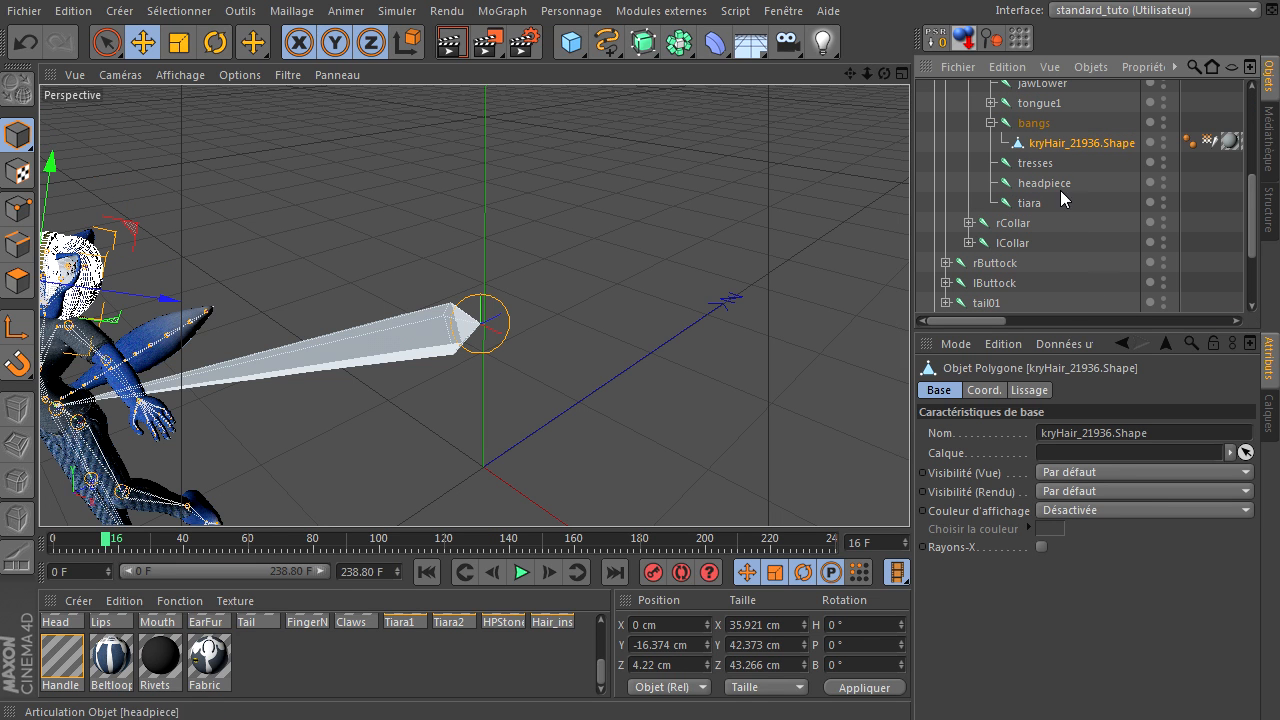
left_click_drag(867, 74, 909, 495)
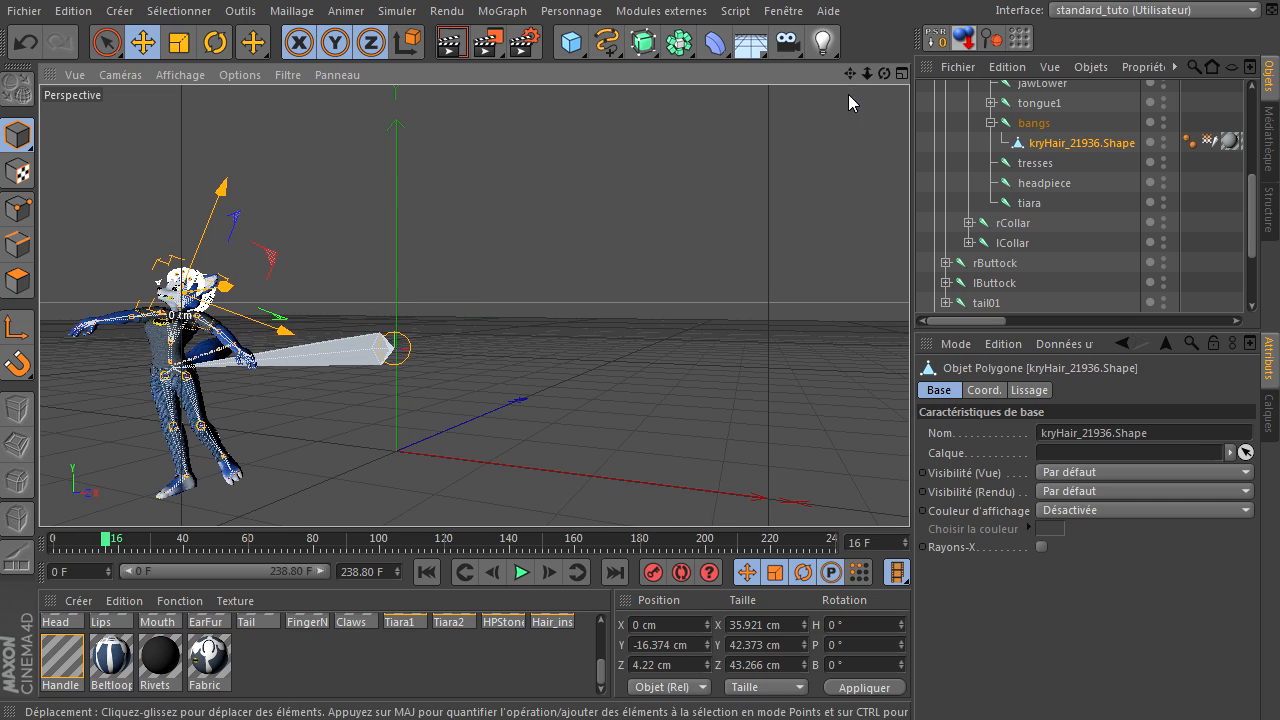
left_click(643, 415)
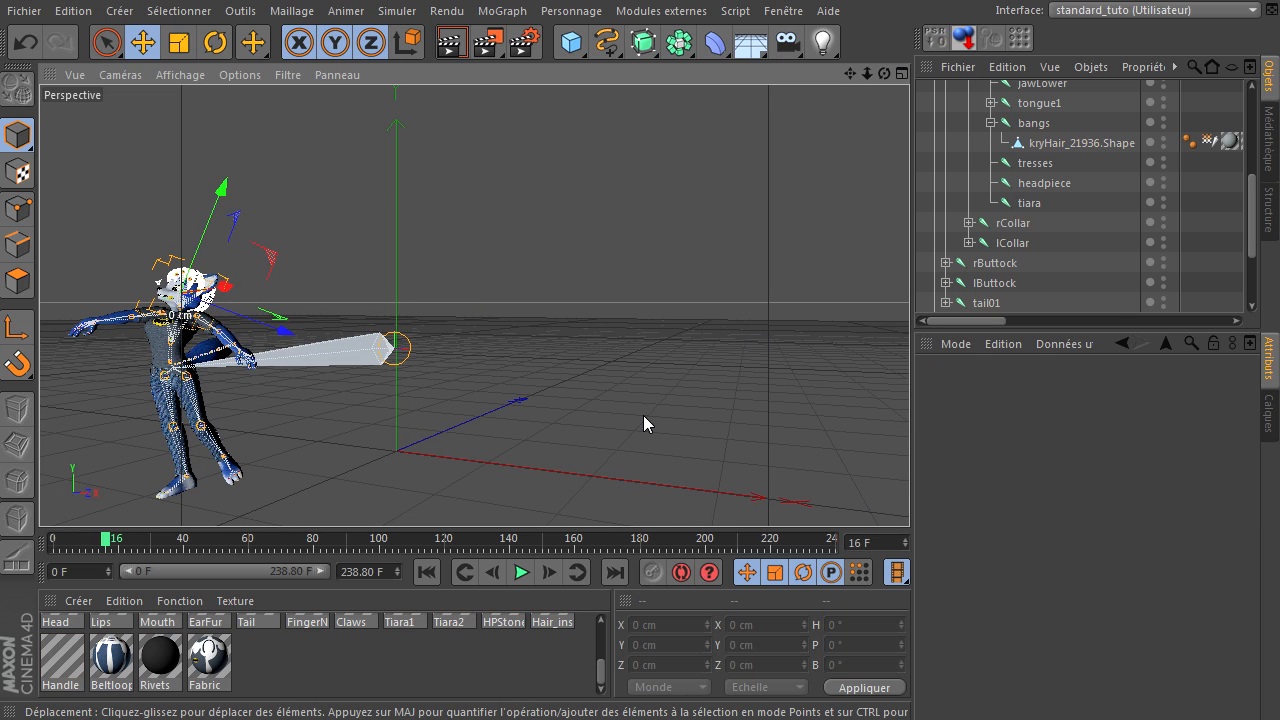
left_click(521, 573)
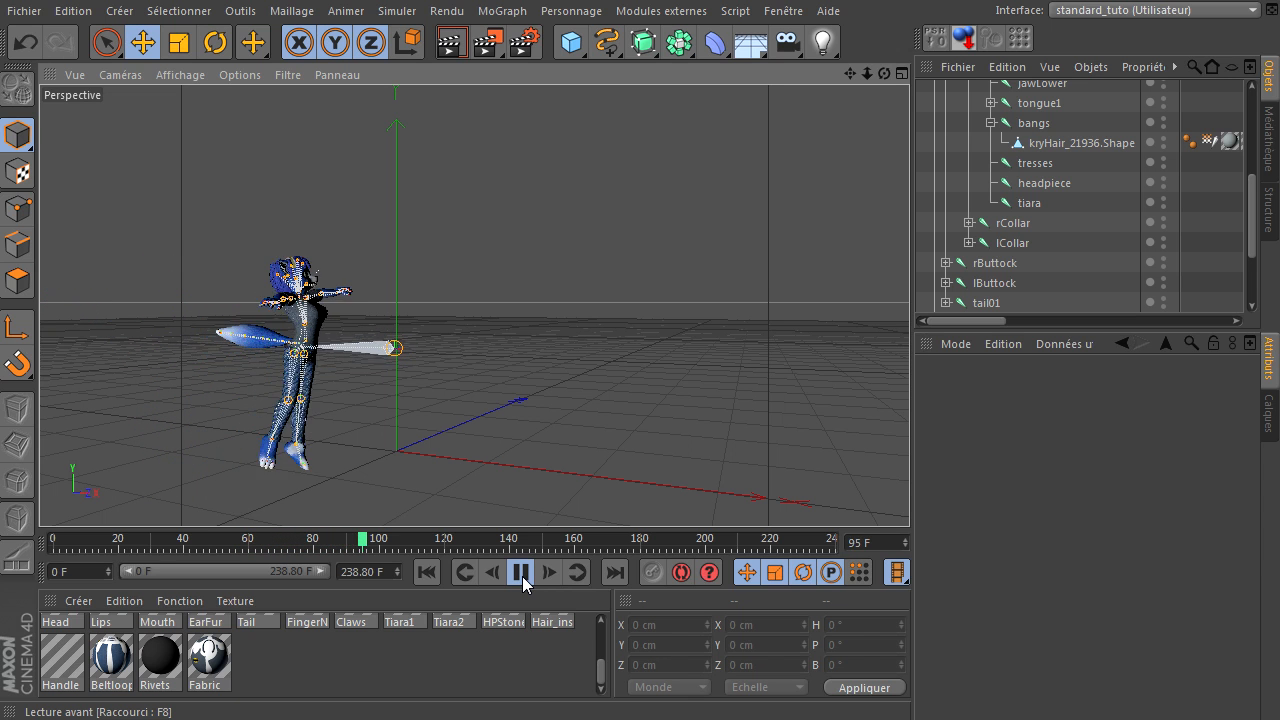
left_click(522, 576)
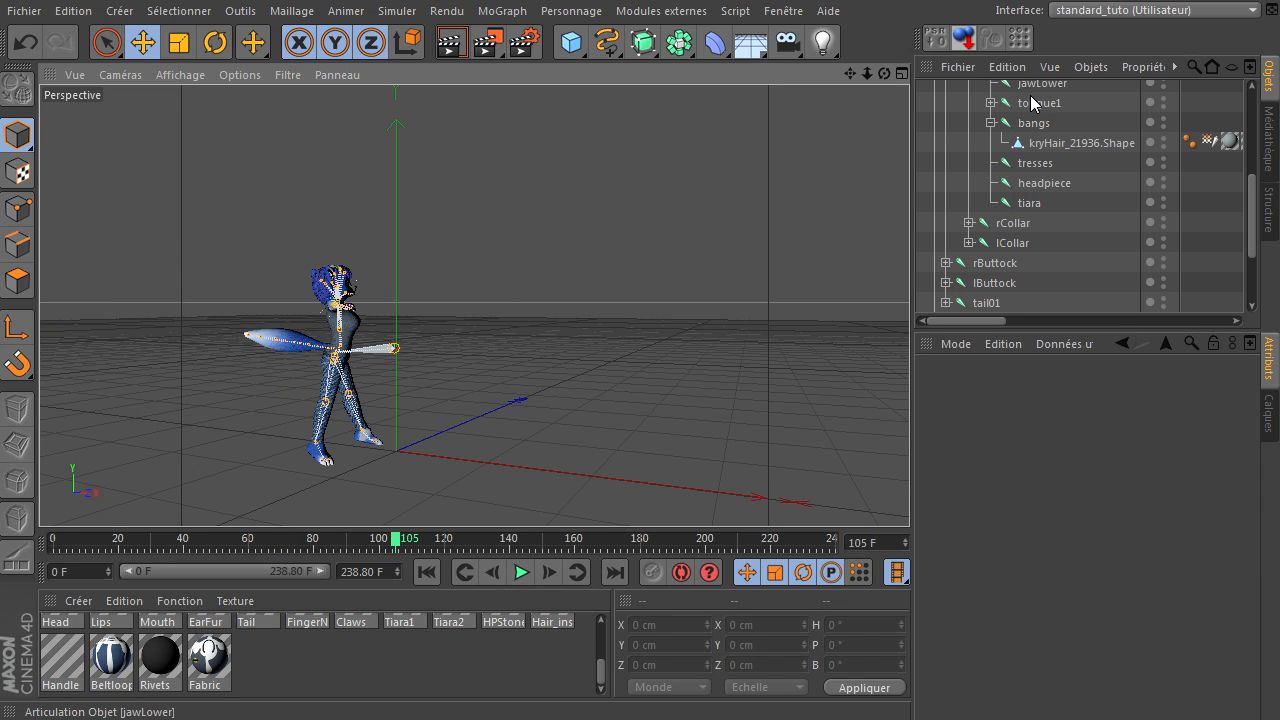
Step: Collapse the hip joint hierarchy and check the body and T-shirt meshes and their skin deformers one by one
left_click_drag(884, 73, 910, 492)
scroll(1020, 178, "up", 6)
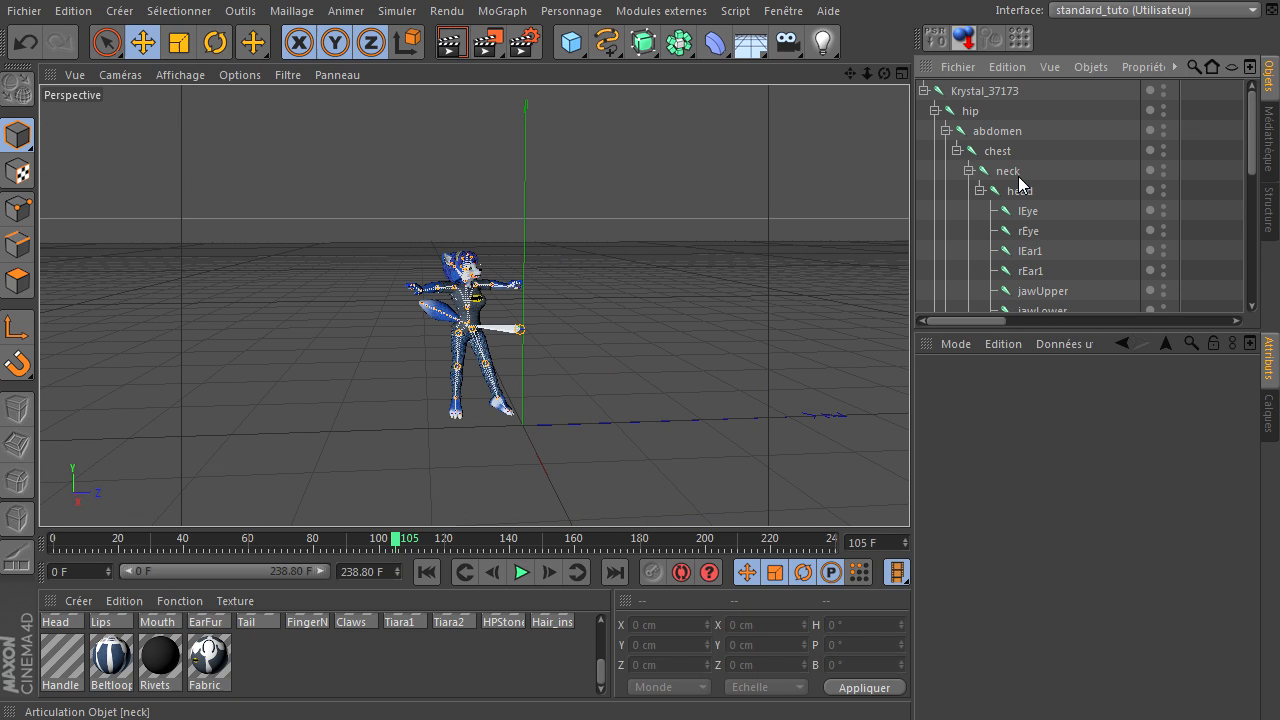
left_click(946, 130)
left_click(935, 110)
left_click(925, 90)
left_click(925, 90)
left_click(985, 133)
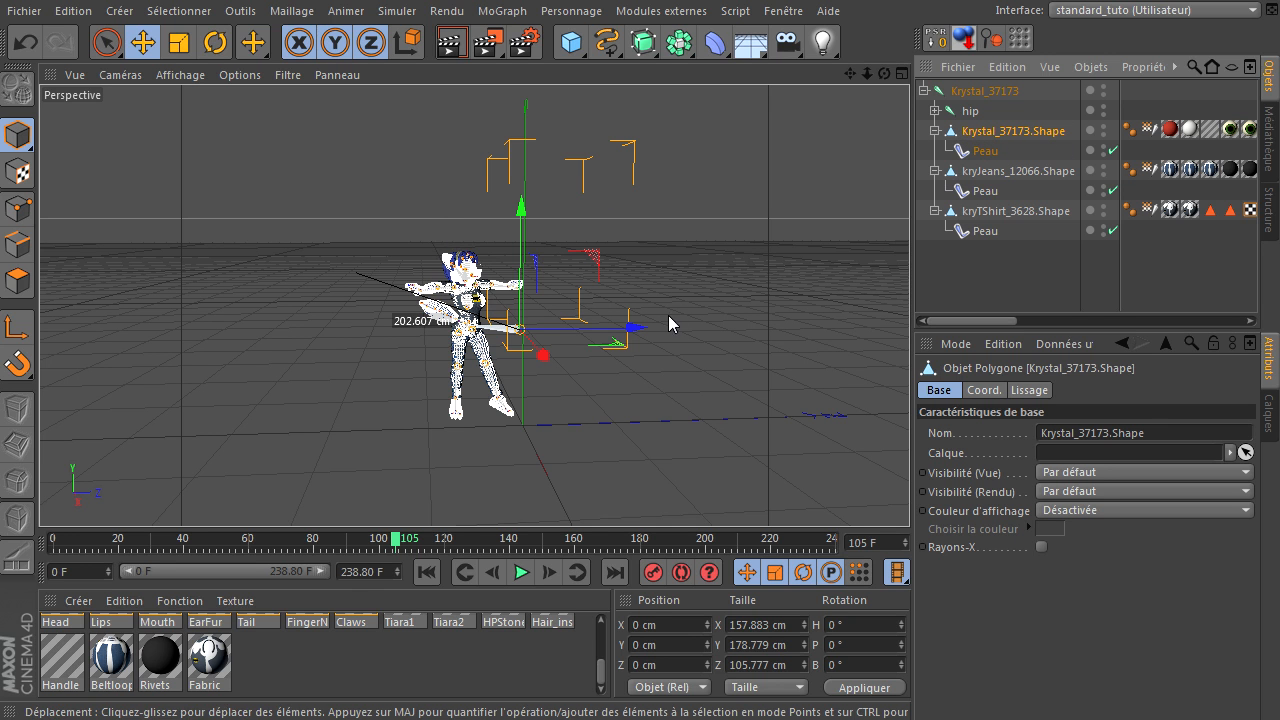
left_click(970, 174)
left_click(1012, 212)
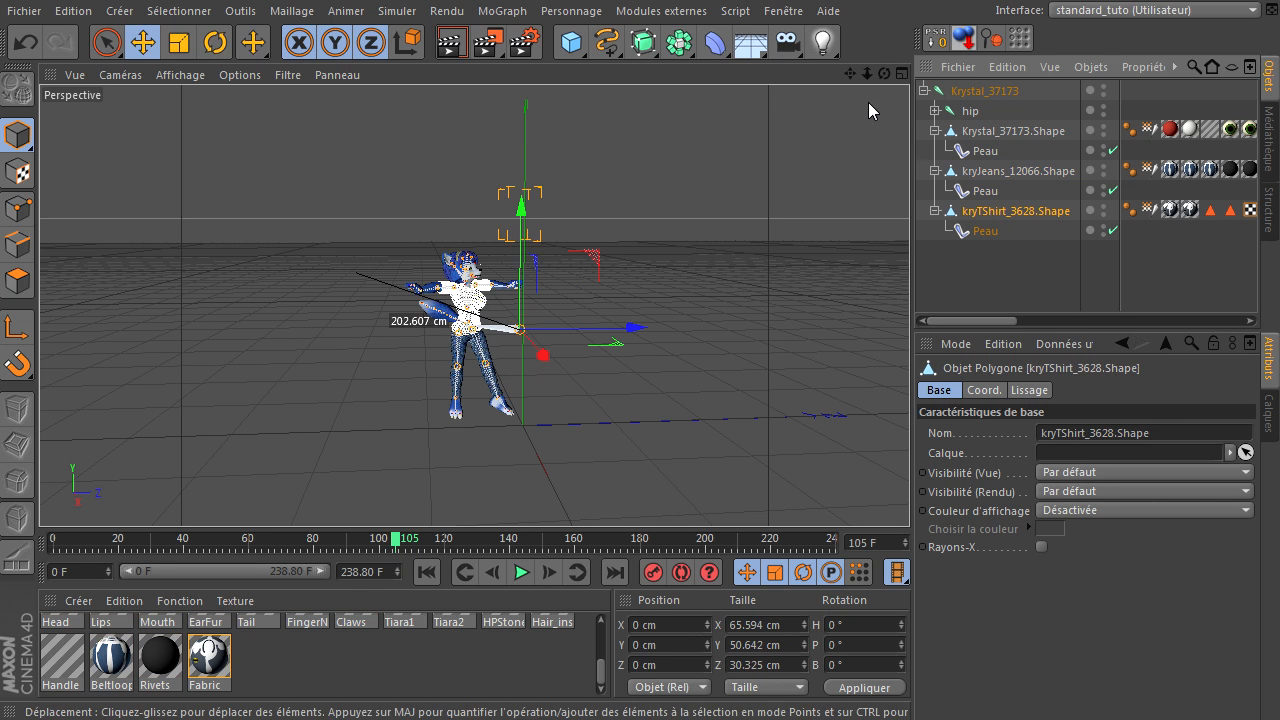
Step: Temporarily hide kryTShirt_3628.Shape in the viewport to inspect the body beneath it, and restore its visibility
left_click_drag(867, 73, 909, 495)
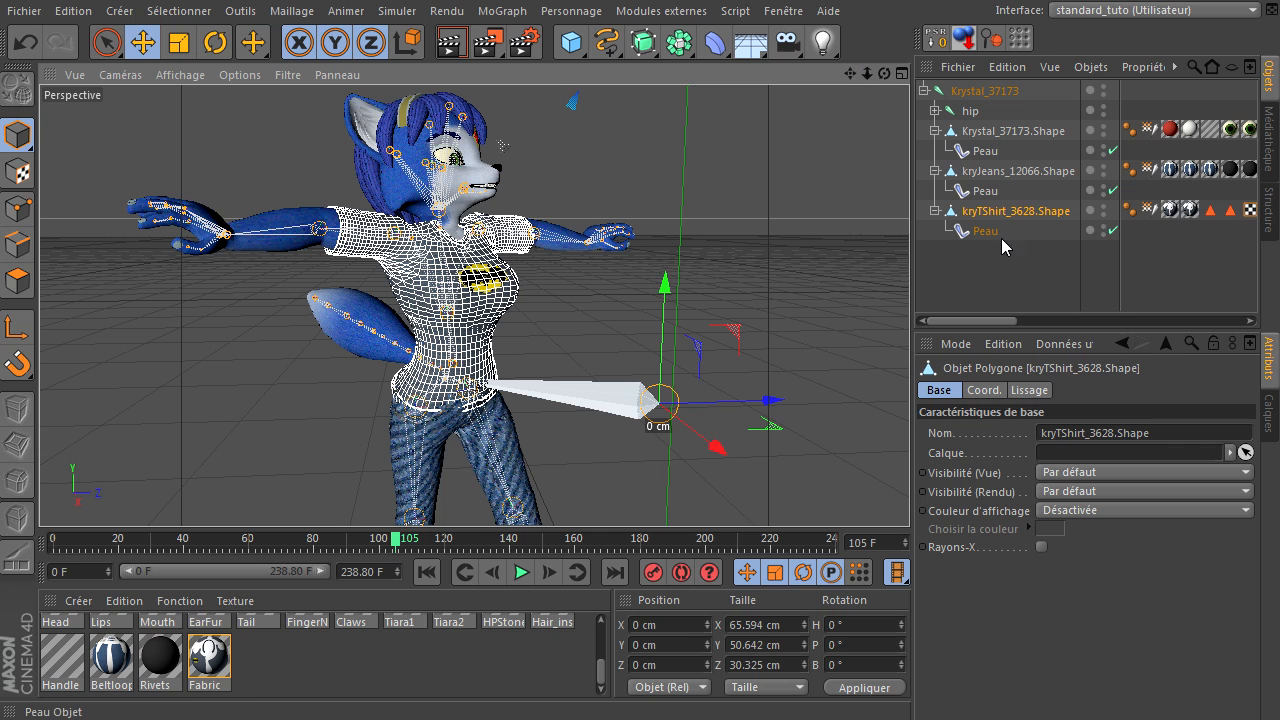
double_click(1104, 207)
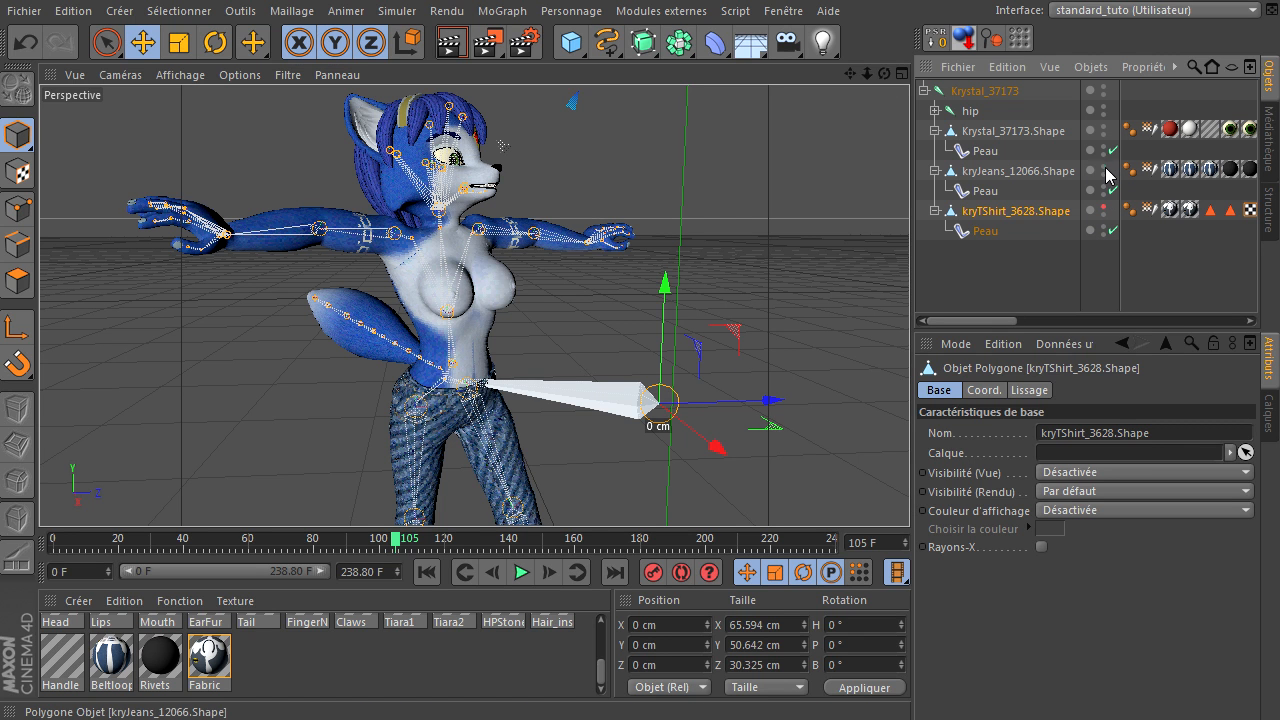
left_click(1104, 168)
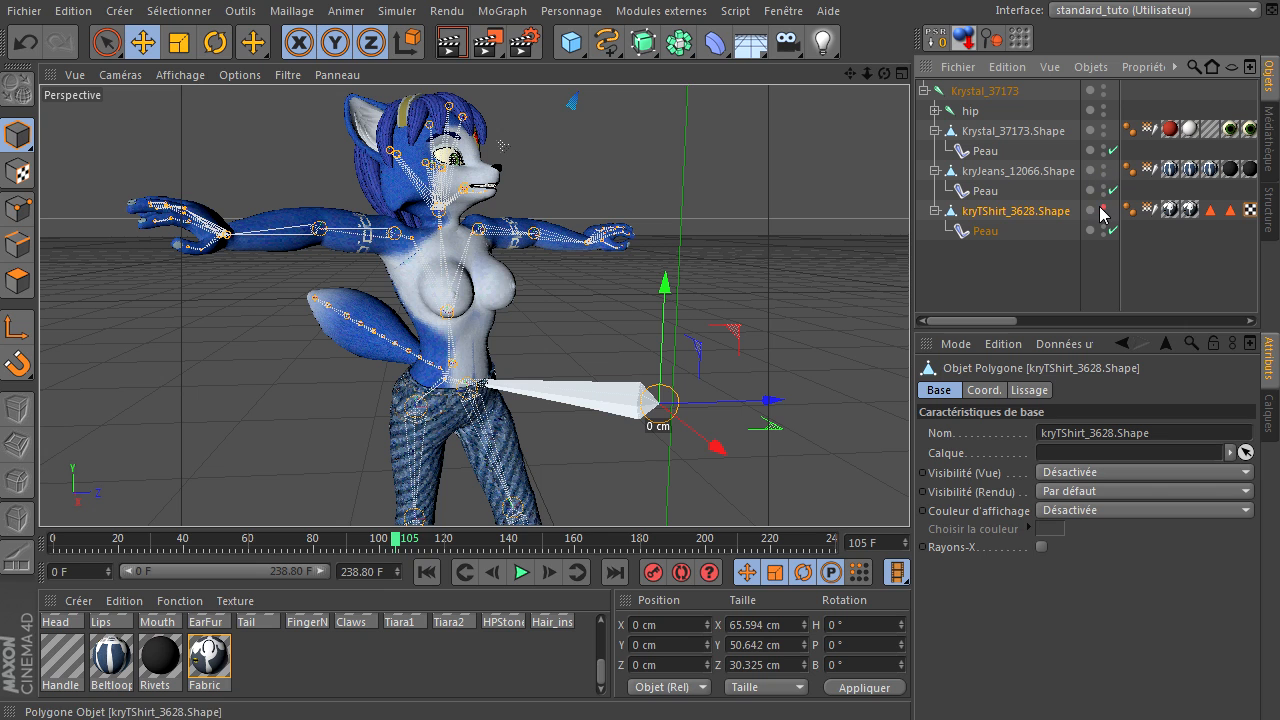
left_click(1104, 208)
left_click(1011, 285)
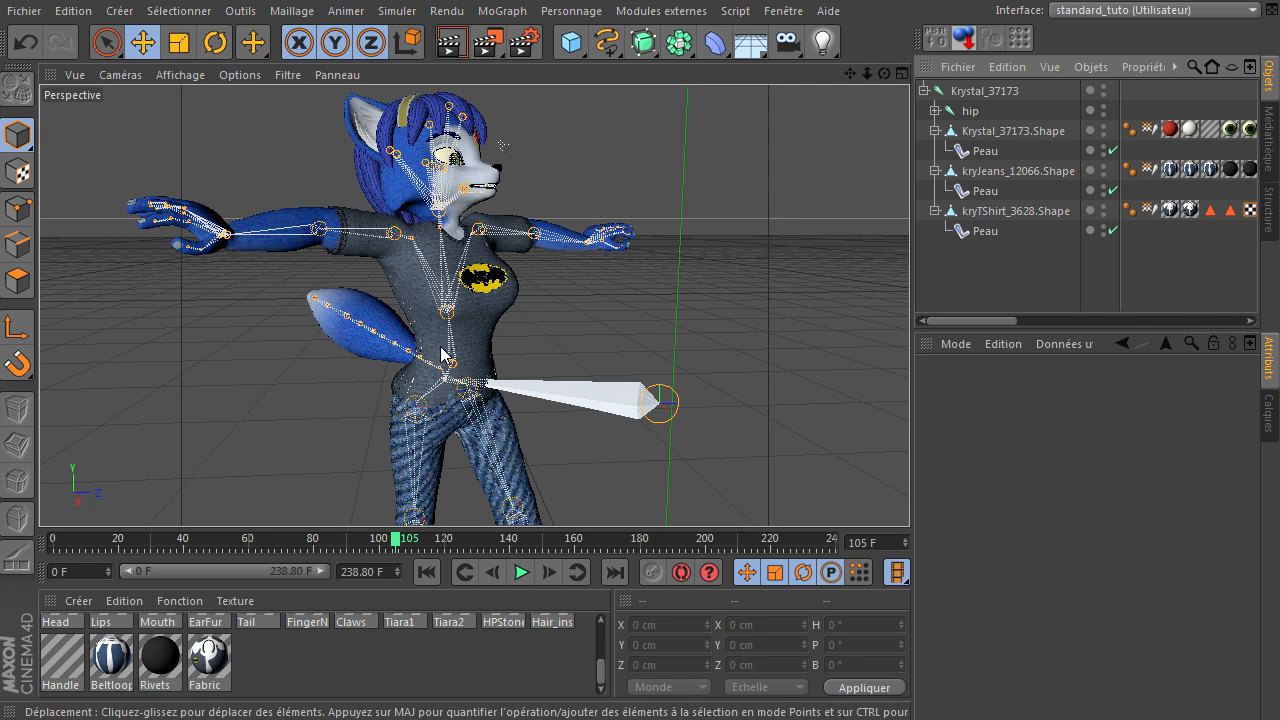
Step: Add an IK (CI) tag to the tail01 joint in the hip hierarchy and enable its dynamics
left_click_drag(884, 74, 917, 493)
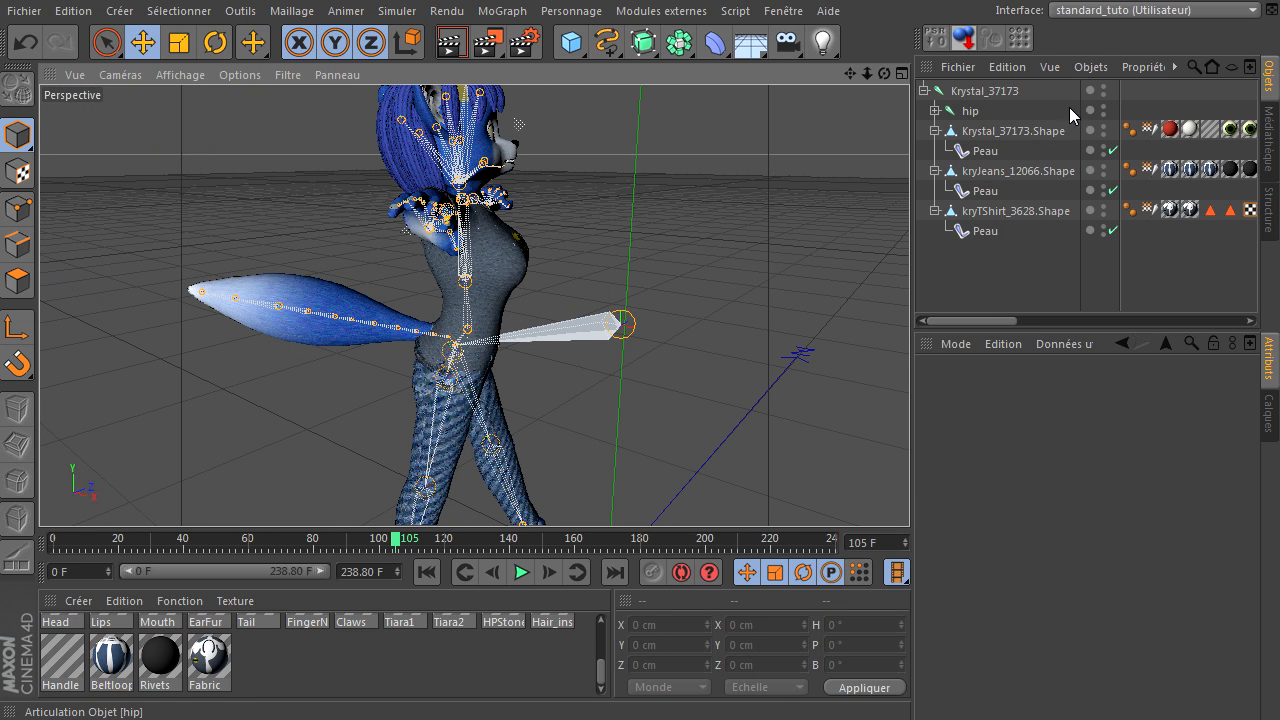
left_click(935, 110)
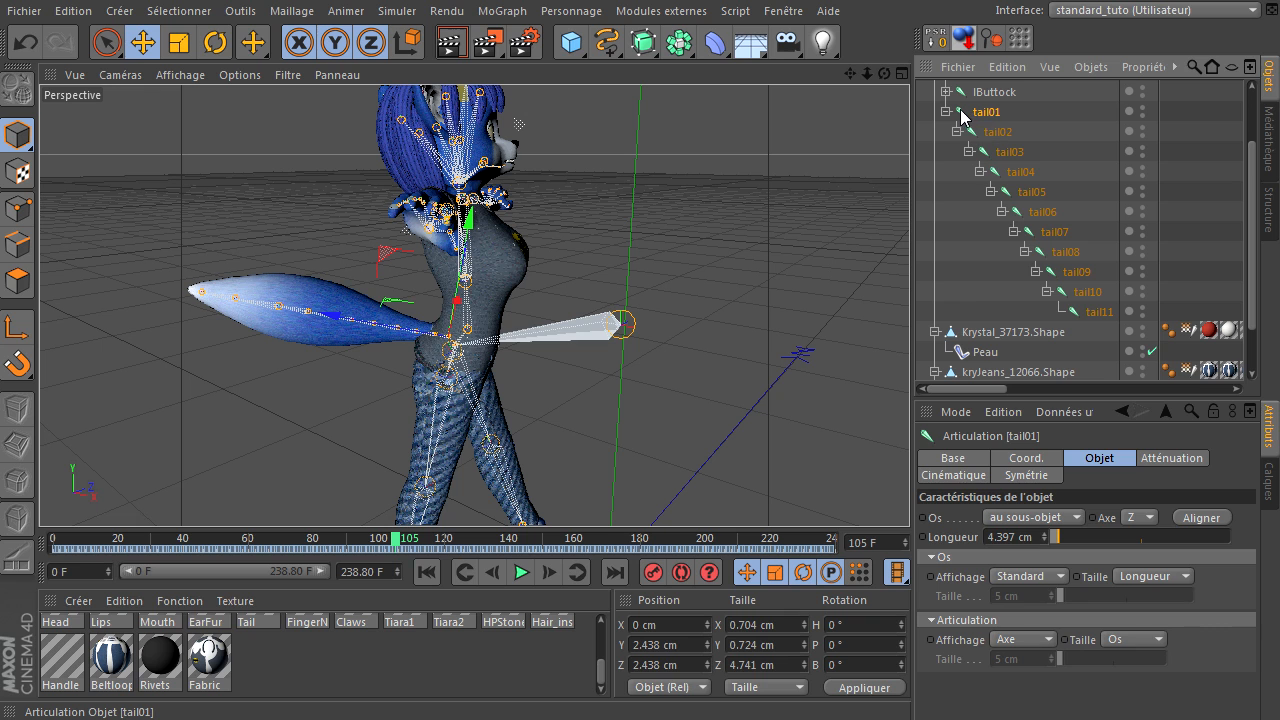
right_click(968, 115)
mouse_move(1180, 188)
mouse_move(1134, 212)
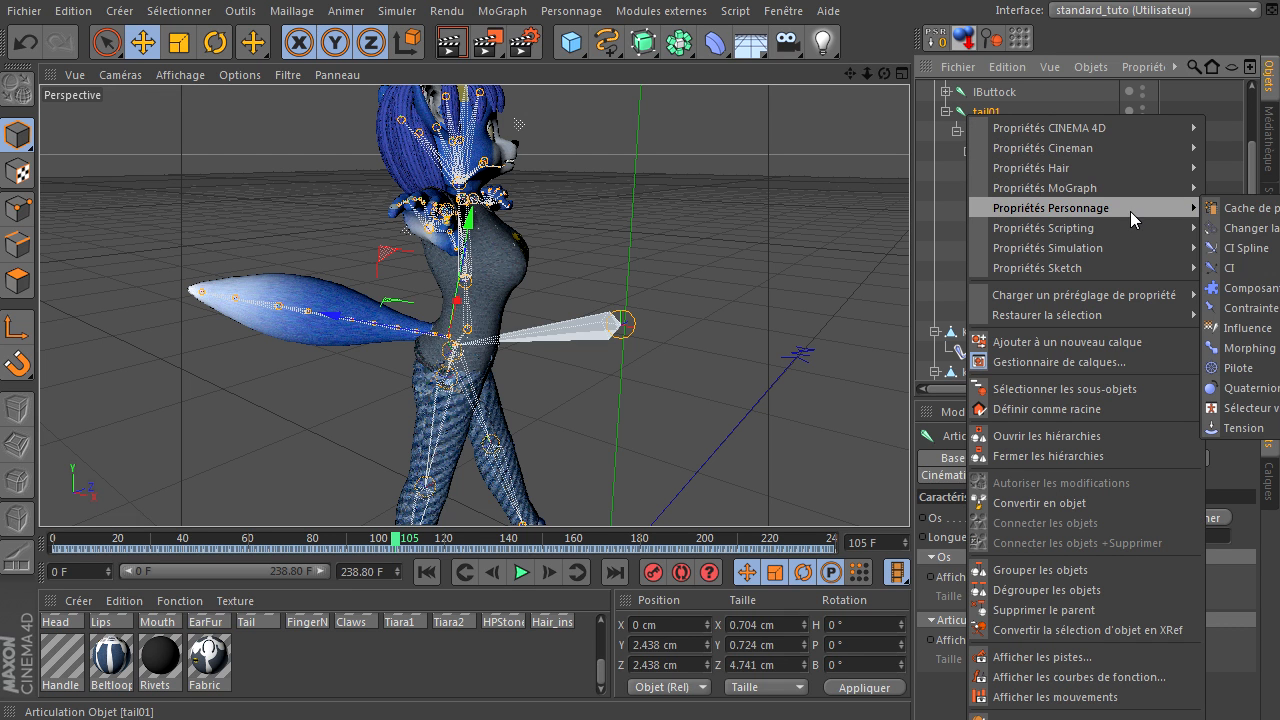
left_click(1232, 268)
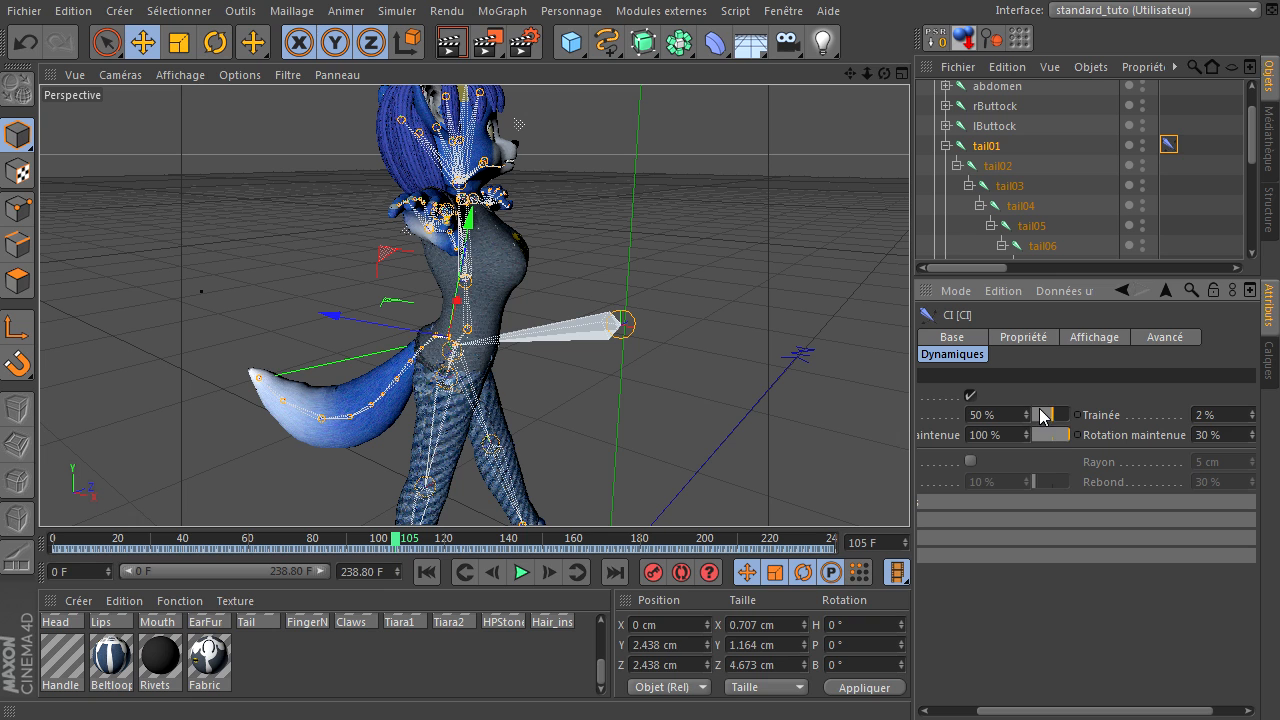
Step: Set the Force of the tail's IK dynamics to 100 % and play the dance to test the tail
left_click_drag(1040, 416, 1083, 417)
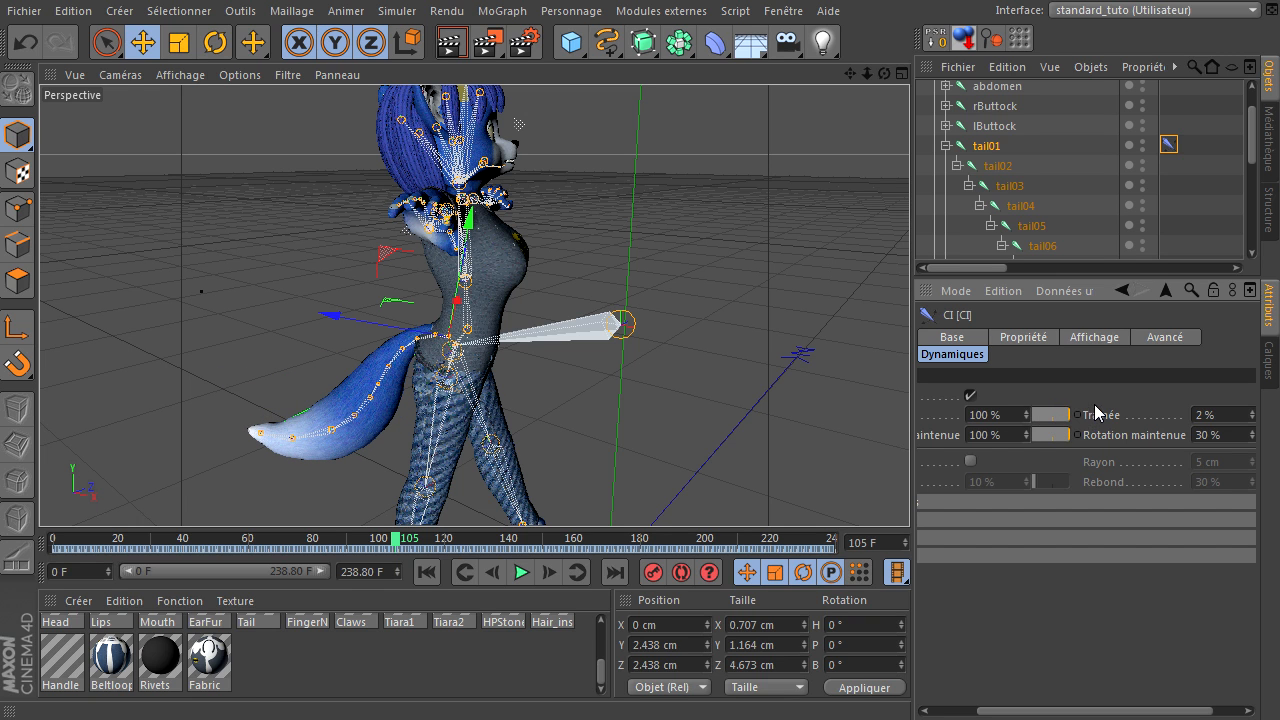
left_click_drag(876, 75, 585, 469)
left_click(519, 575)
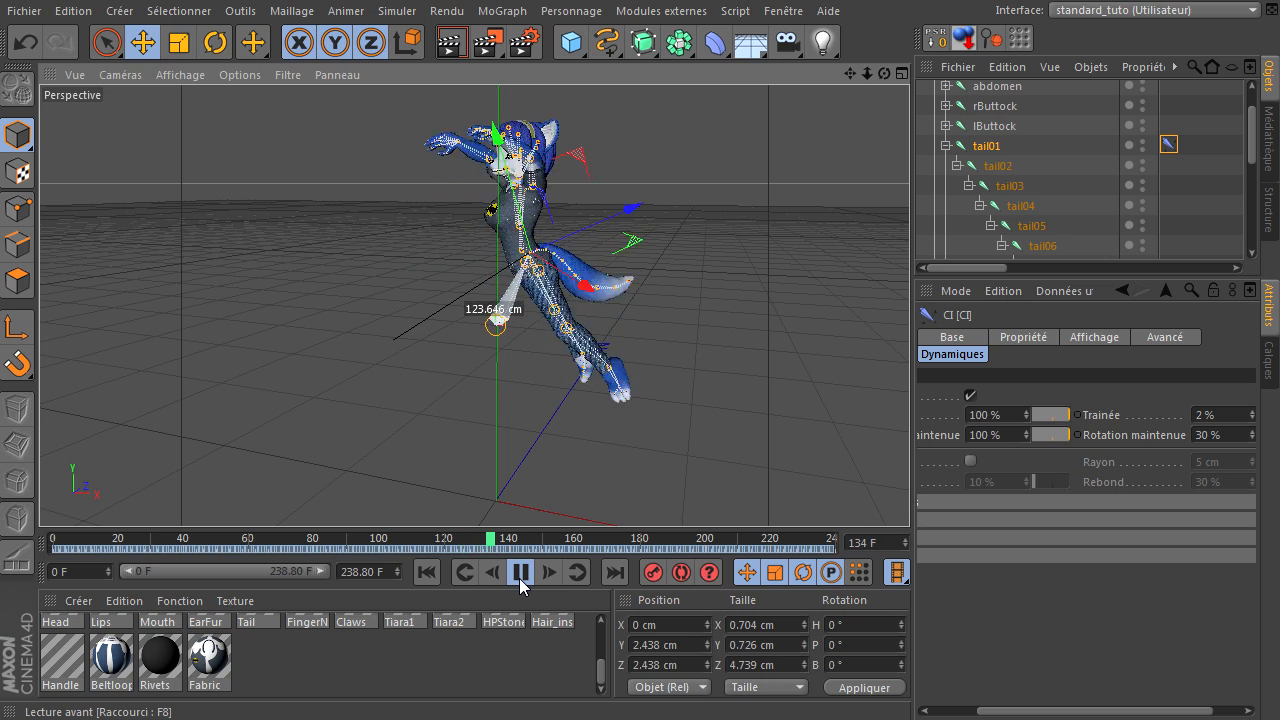
left_click(519, 575)
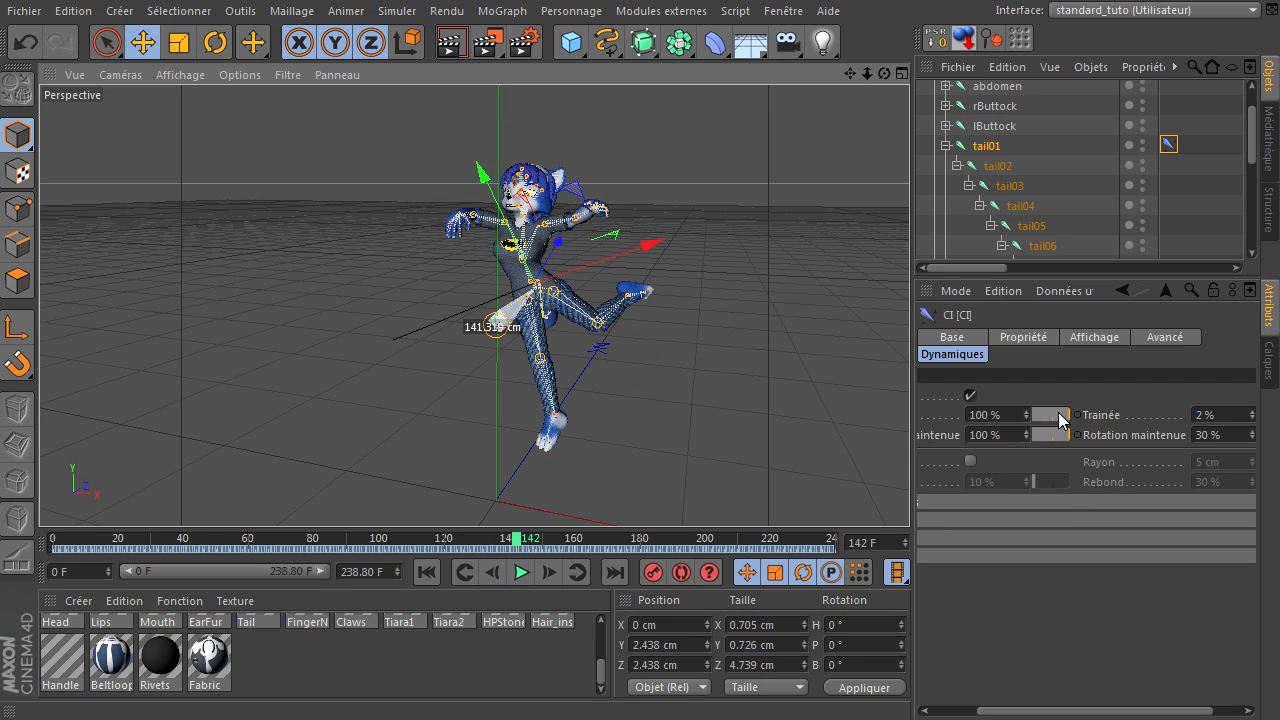
Step: Lower the Force of the tail's IK dynamics to 65 %, replay the dance from the start, and fine-tune it to 63 %
left_click_drag(1062, 420, 1055, 420)
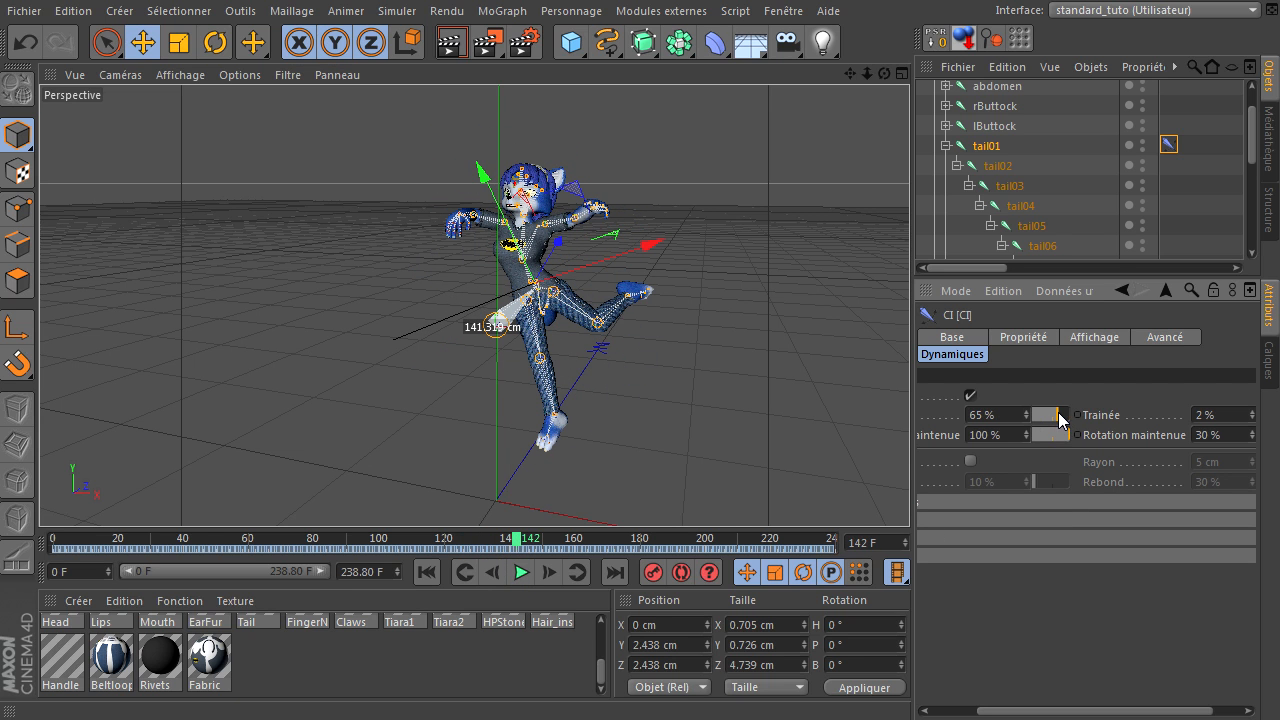
left_click(427, 572)
left_click(531, 570)
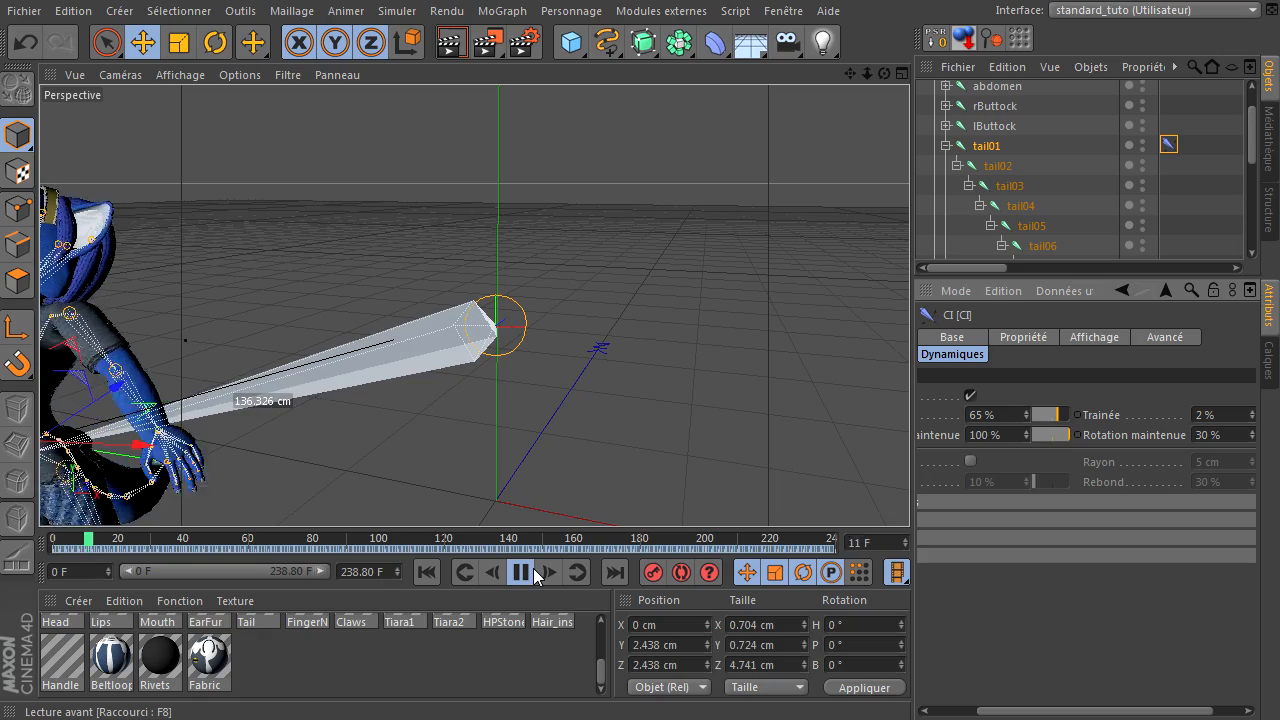
left_click_drag(851, 74, 910, 495)
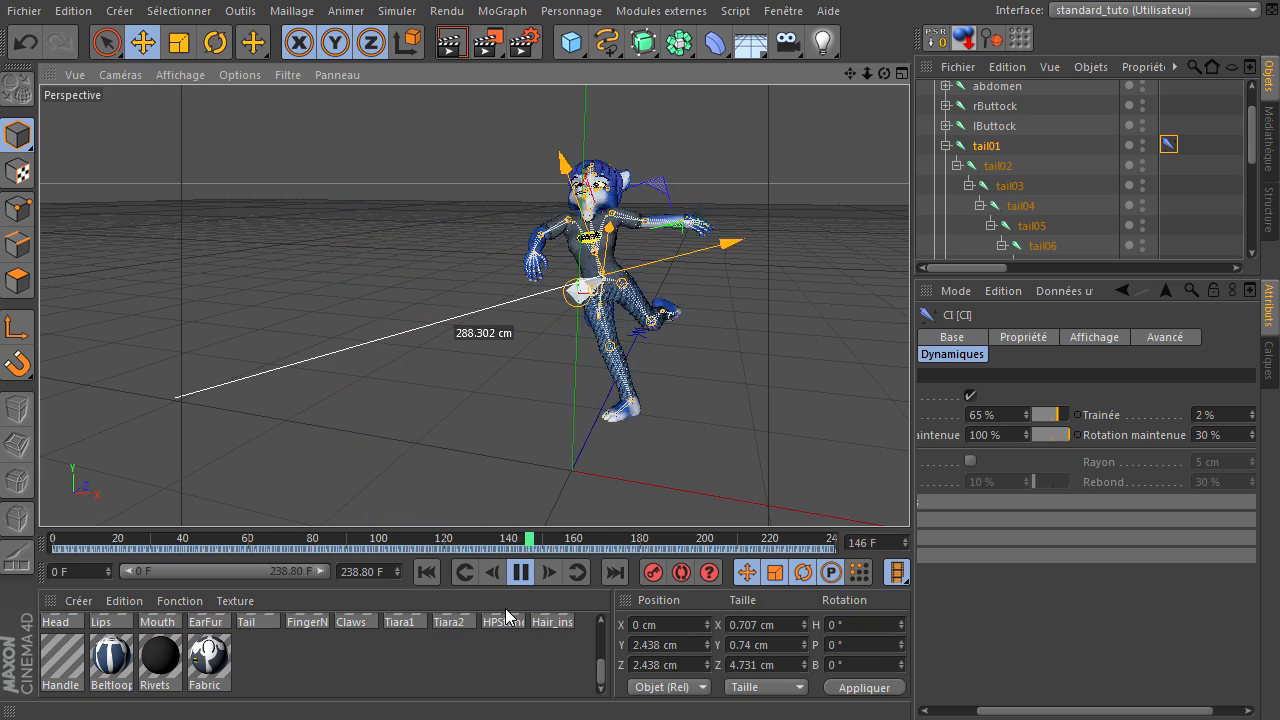
left_click(521, 572)
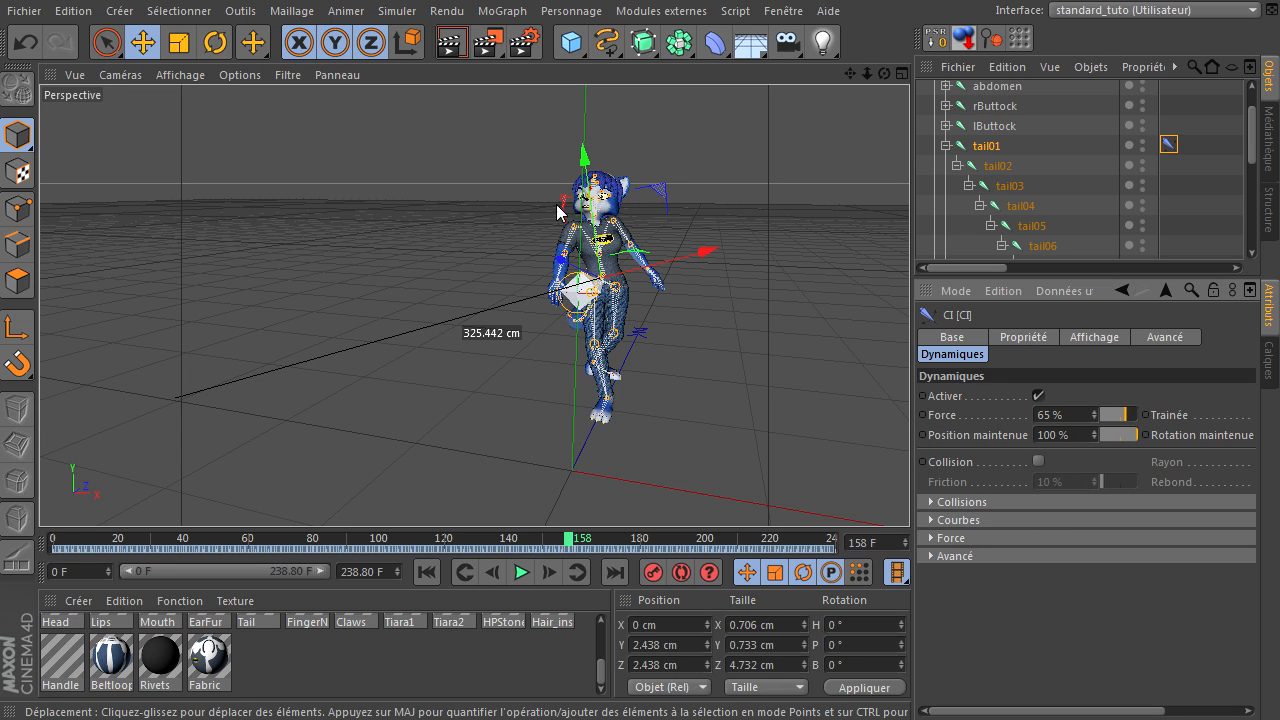
left_click_drag(884, 73, 915, 496)
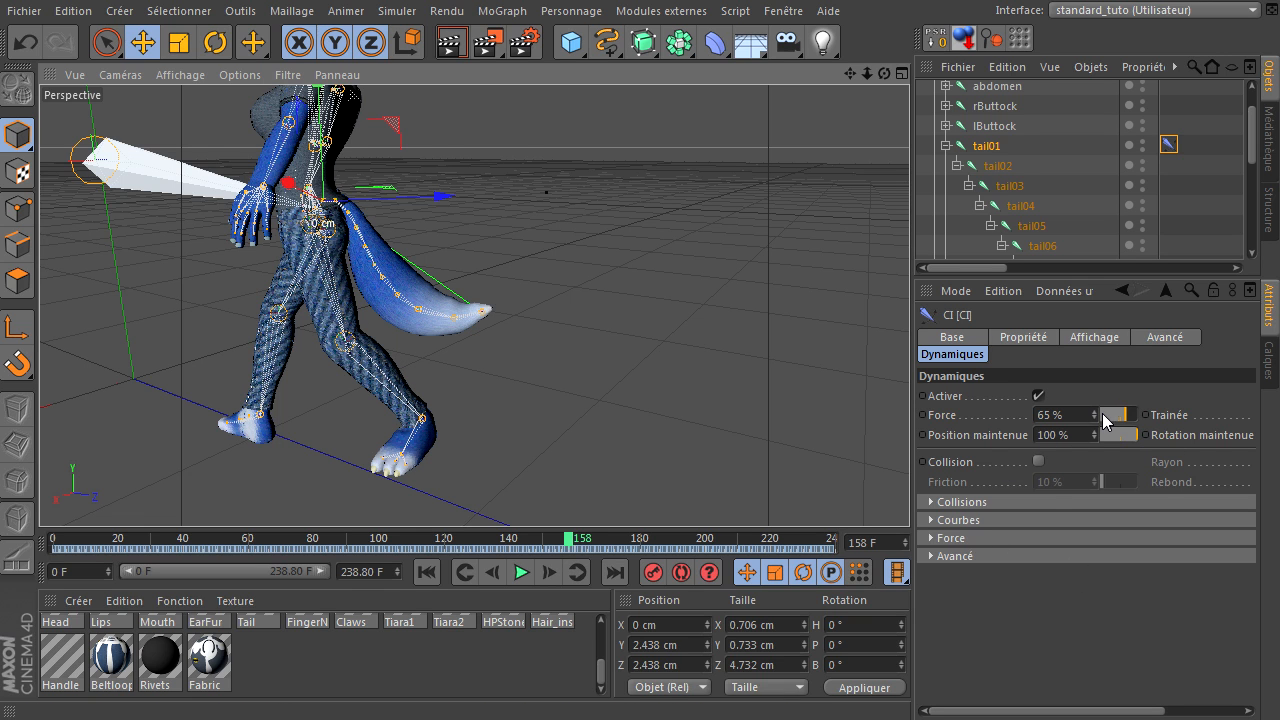
mouse_move(1128, 414)
left_mouse_down()
mouse_move(1098, 414)
mouse_move(1150, 418)
mouse_move(1126, 416)
left_mouse_up()
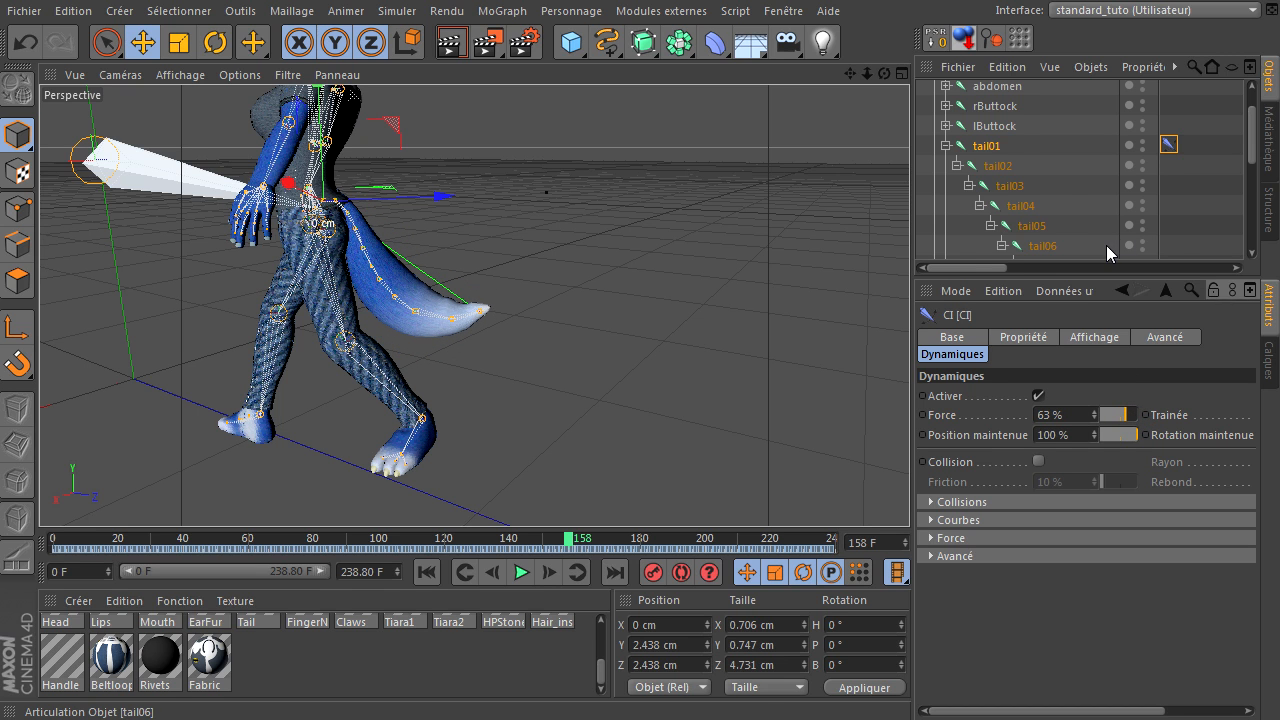
Step: Move the tail01.Pôle null away from the figure behind the tail, to about Y 8.28 cm and Z 68.54 cm
scroll(1107, 246, "down", 5)
scroll(1107, 246, "down", 1)
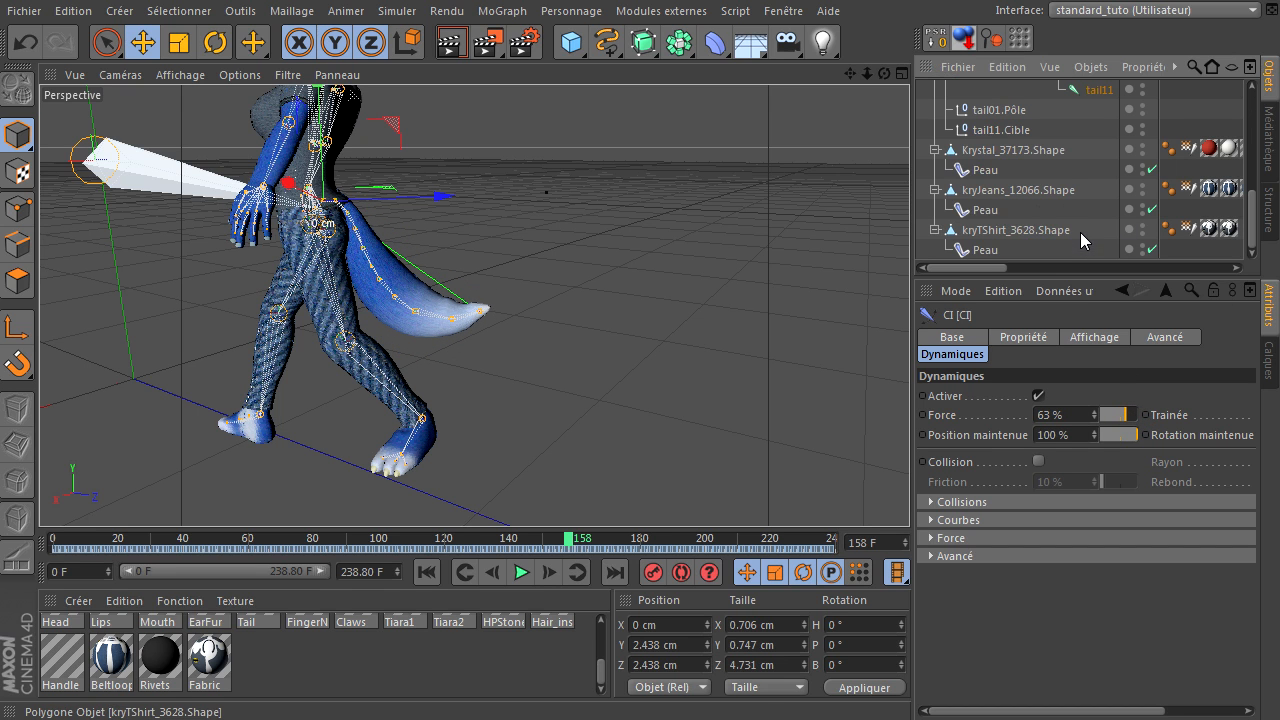
left_click(1003, 111)
left_click_drag(466, 199, 638, 190)
left_click_drag(516, 125, 592, 105)
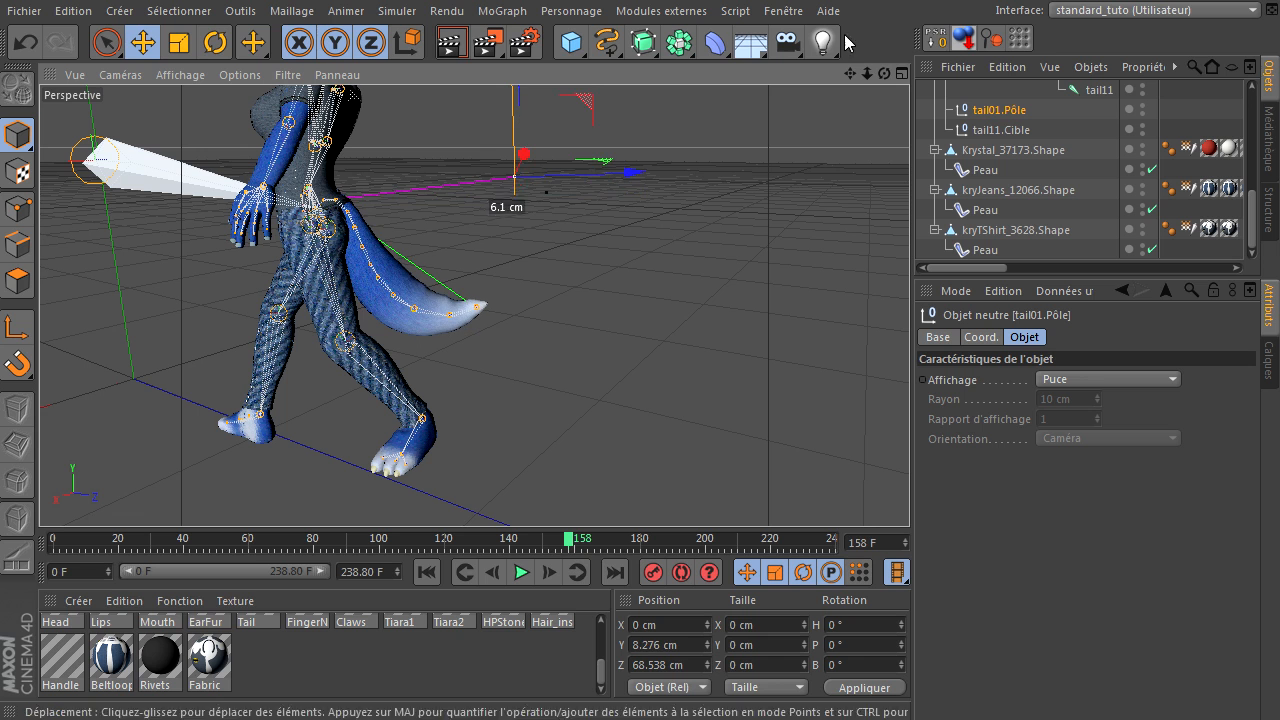
Step: Move the tail11.Cible null up and away from the tail, to about Y 42.73 cm and Z 91.81 cm
left_click(1000, 131)
left_click_drag(544, 170, 949, 493)
left_click_drag(850, 75, 906, 526)
left_click_drag(660, 184, 703, 246)
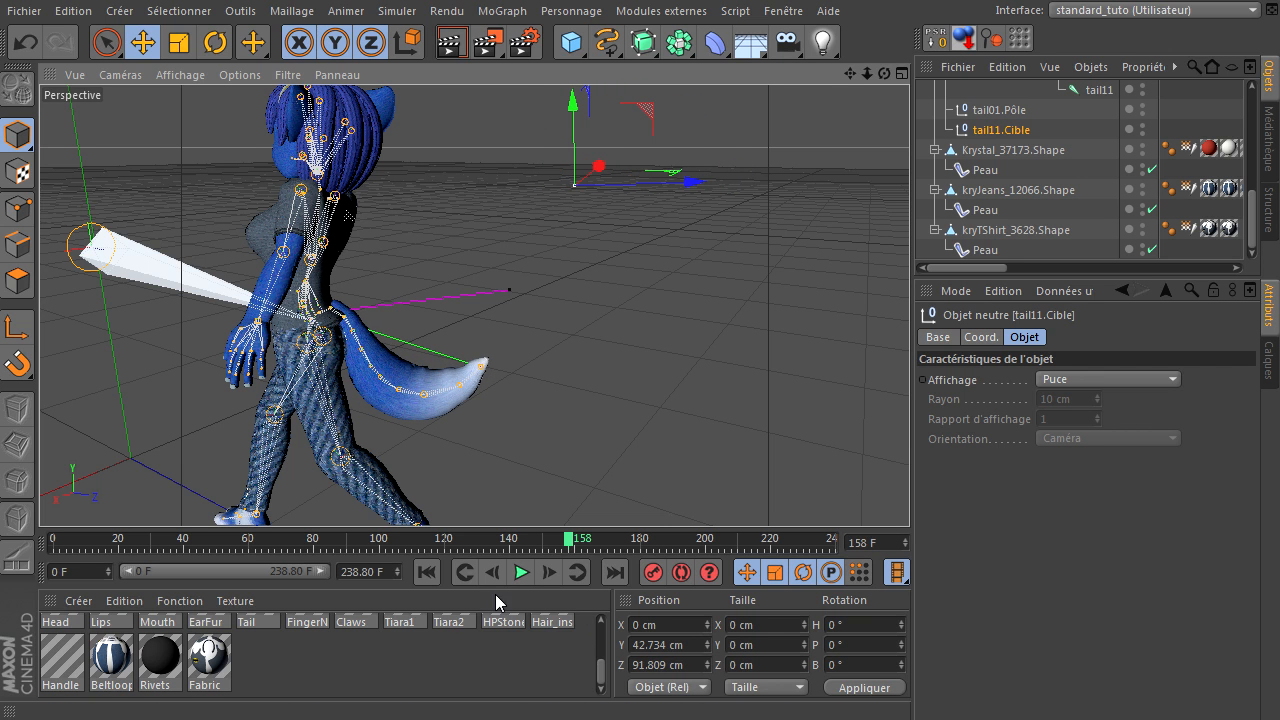
Step: Replay the dance from the start to test the tail dynamics, rewind to frame 0, and inspect the figure from several angles
left_click(428, 572)
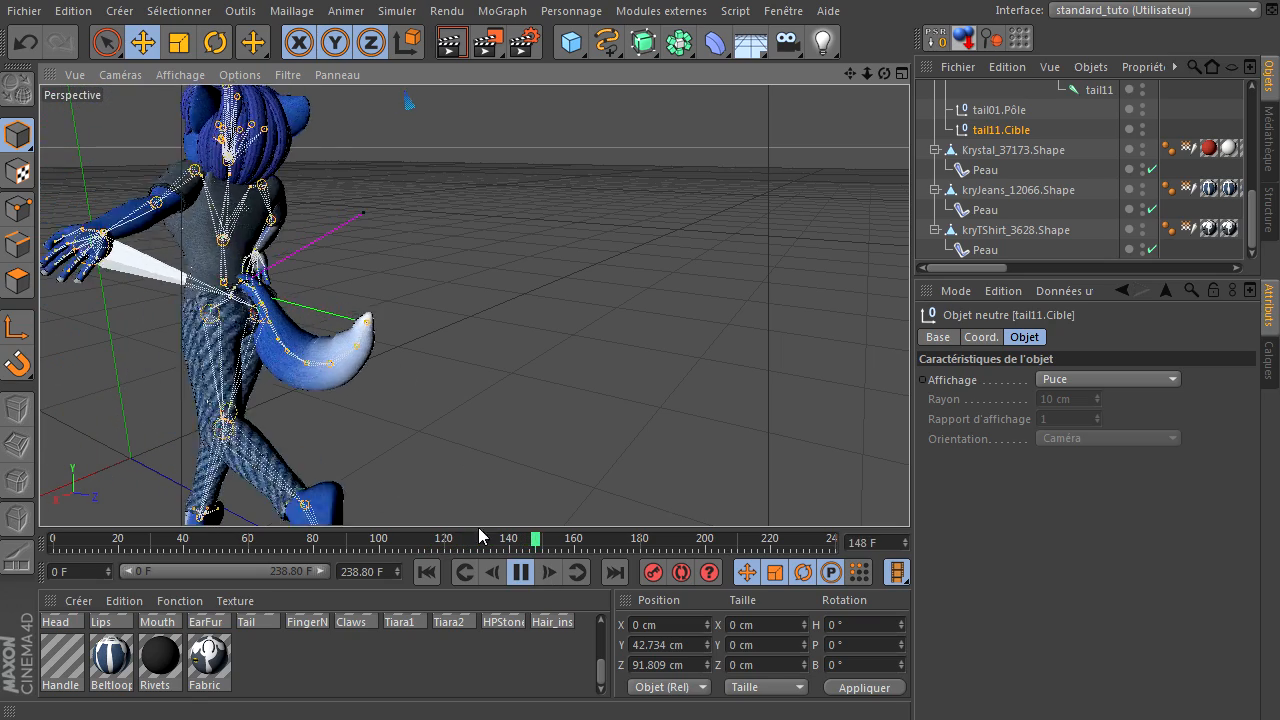
left_click(522, 573)
left_click_drag(866, 75, 906, 499)
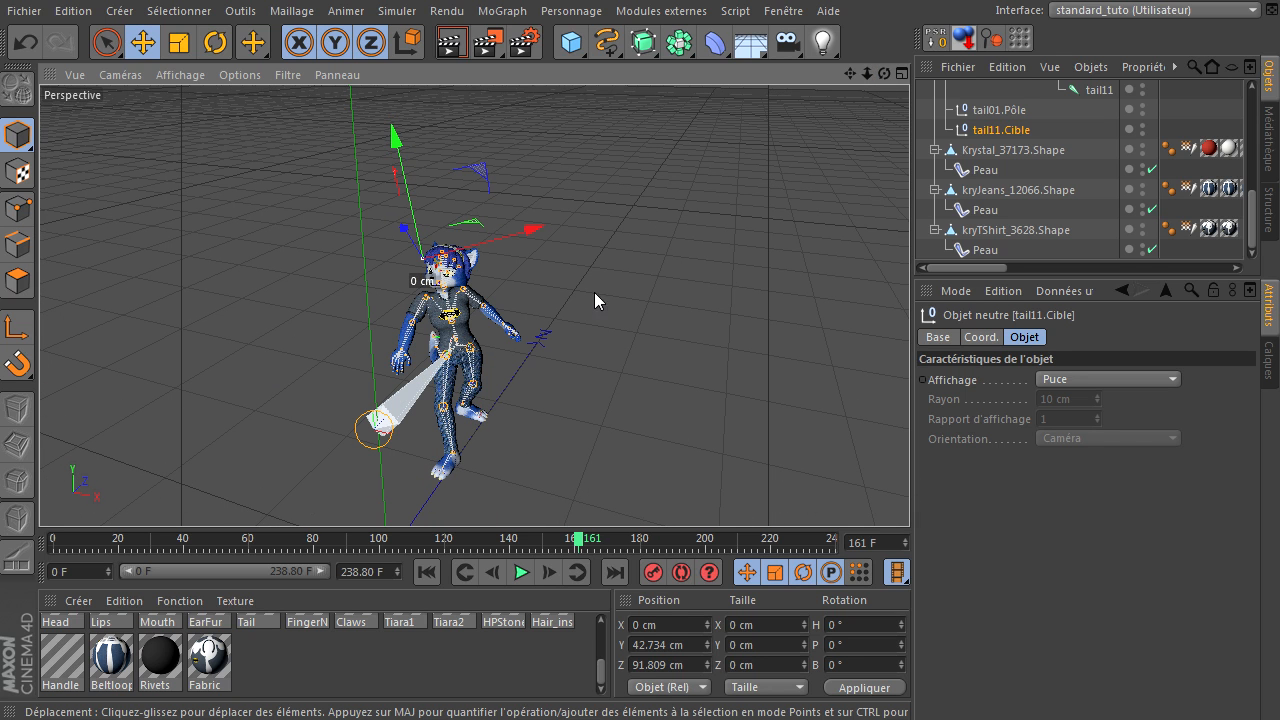
left_click(426, 572)
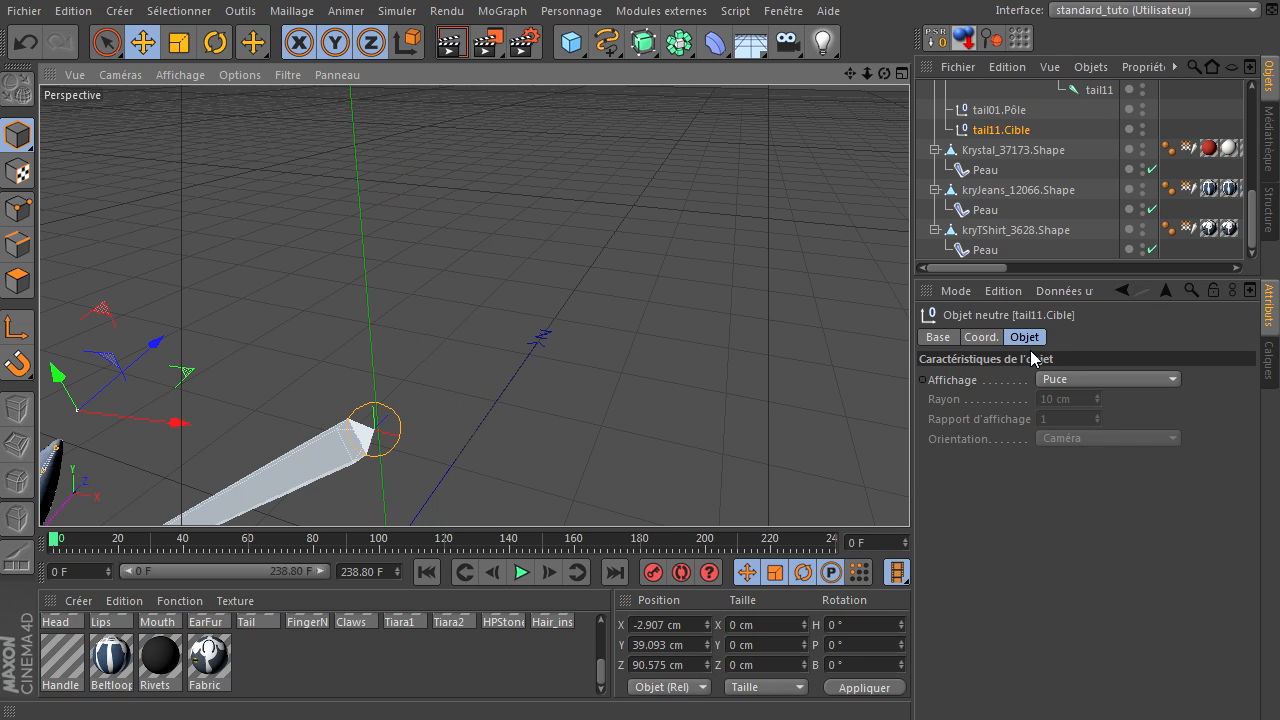
left_click_drag(858, 74, 817, 209)
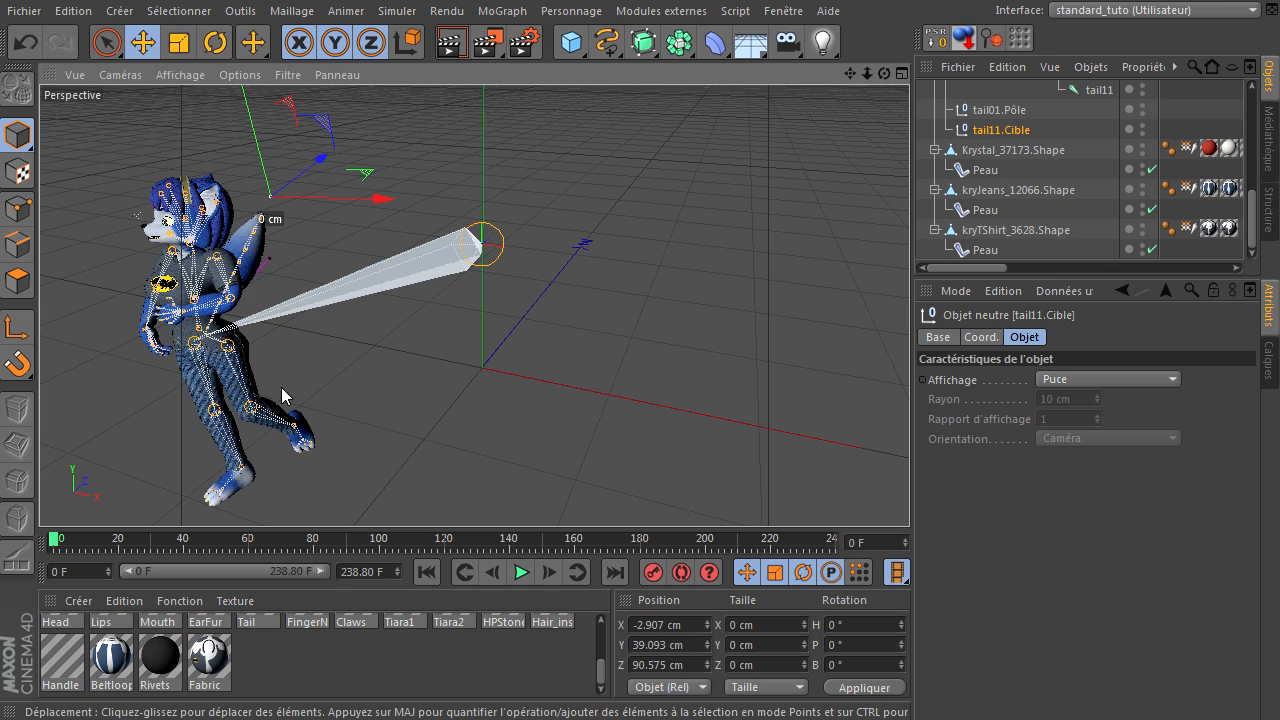
left_click_drag(884, 74, 906, 495)
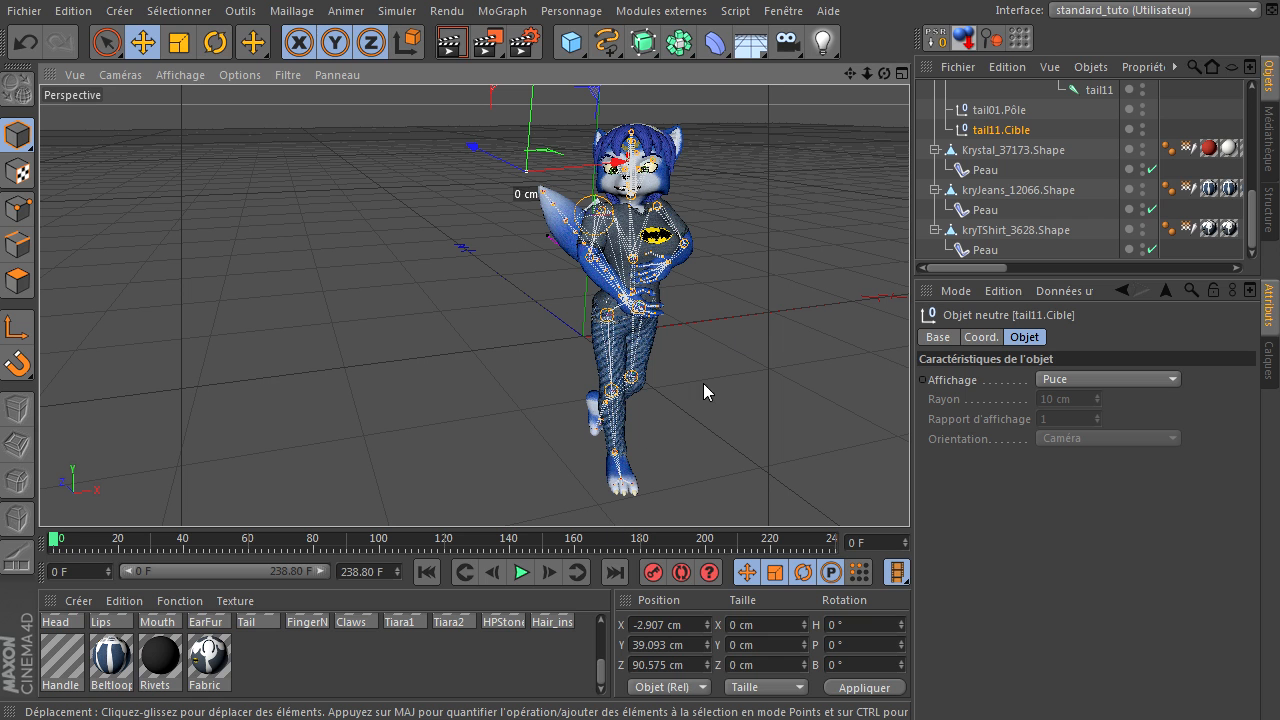
left_click(430, 580)
mouse_move(886, 73)
left_mouse_down()
mouse_move(907, 493)
mouse_move(926, 484)
mouse_move(913, 499)
mouse_move(868, 88)
left_mouse_up()
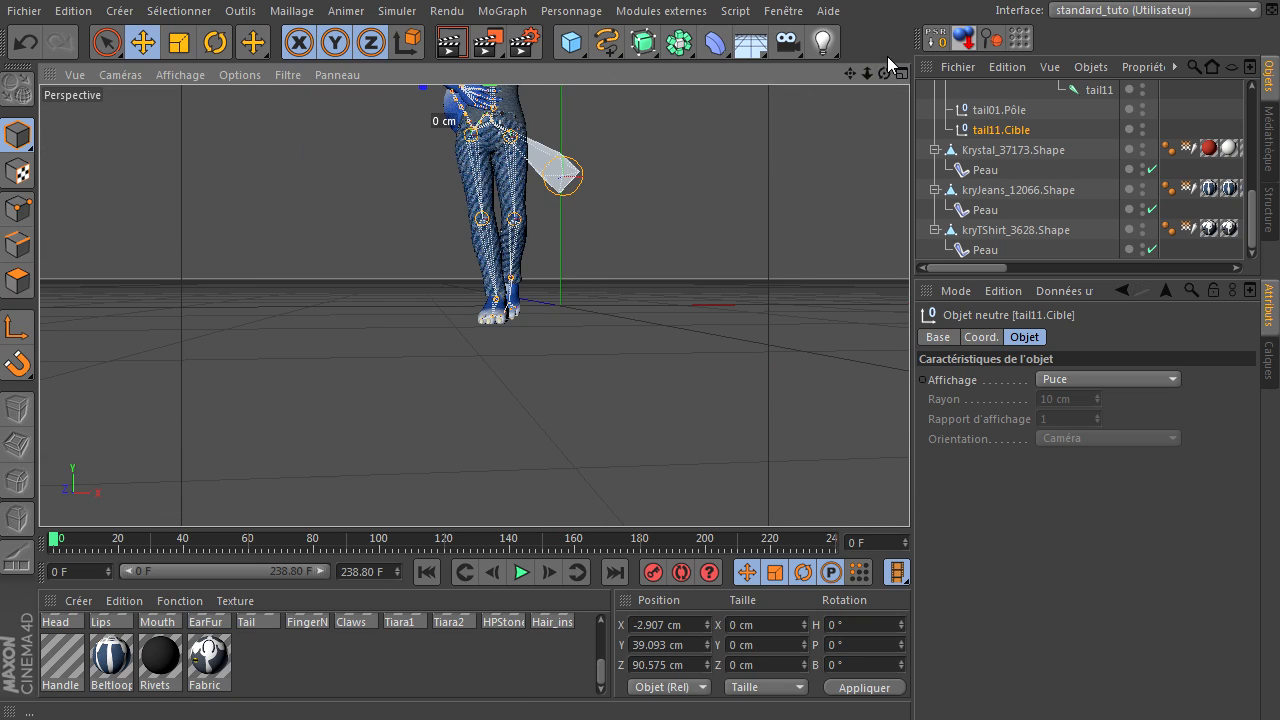
left_click_drag(911, 492, 885, 77)
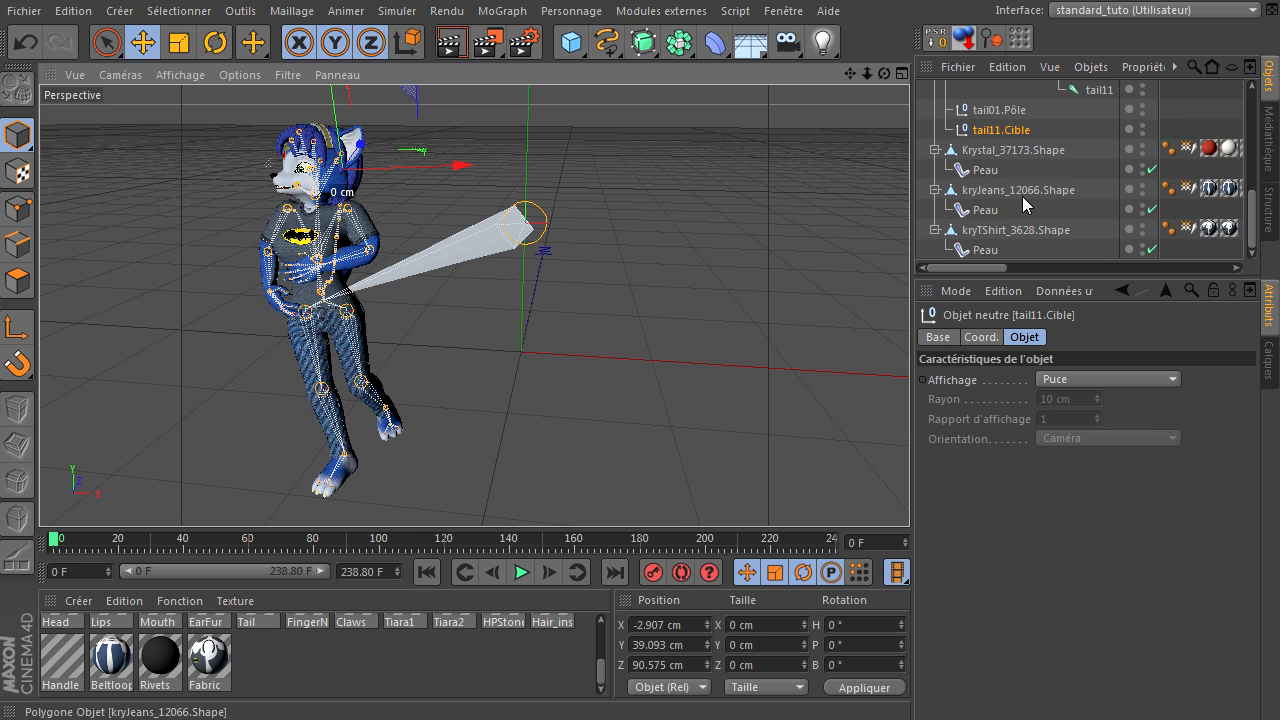
Step: Enlarge the object list and collapse the tail01 joint chain, keeping the hip's direct children listed
scroll(1033, 203, "up", 4)
left_click(950, 142)
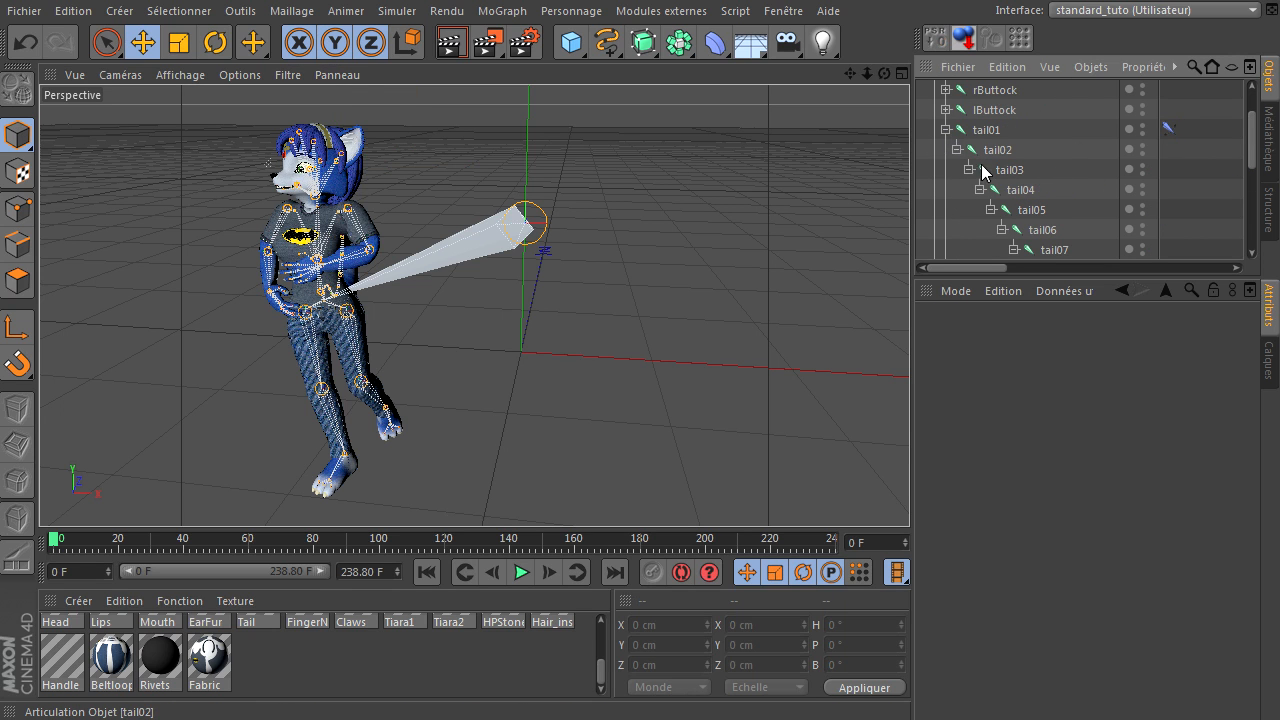
left_click_drag(1020, 279, 1021, 384)
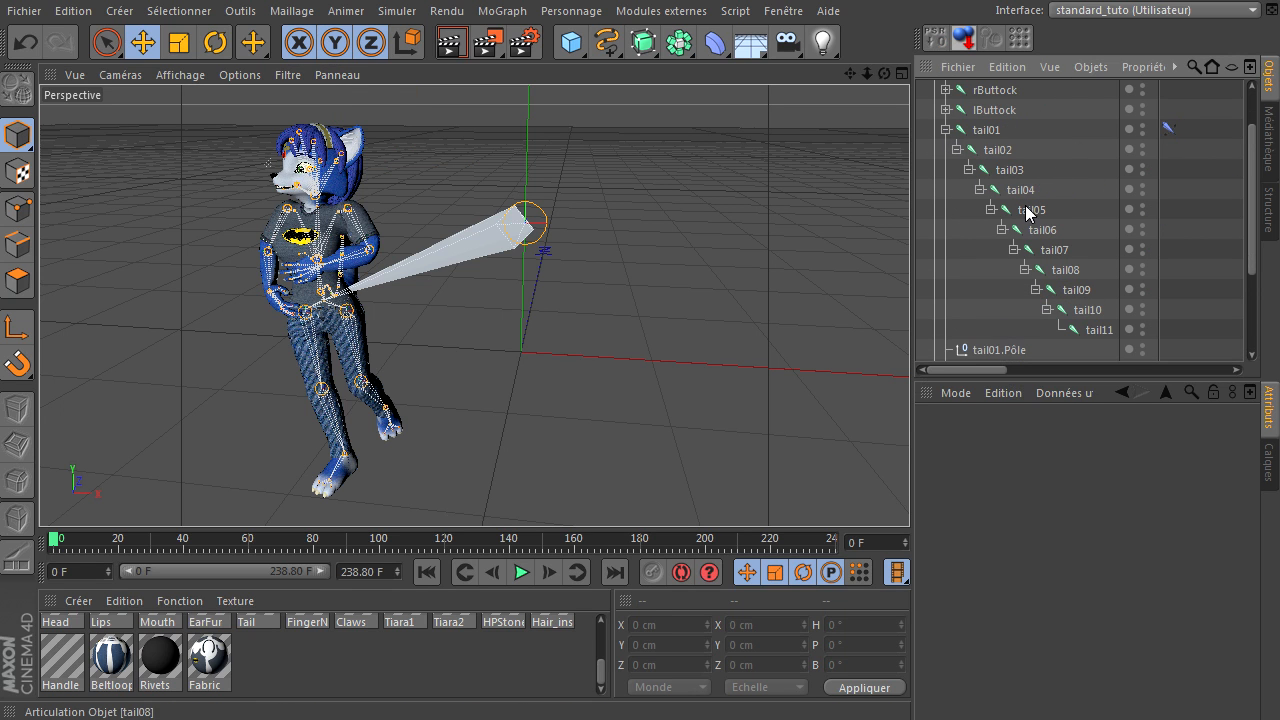
left_click(944, 130)
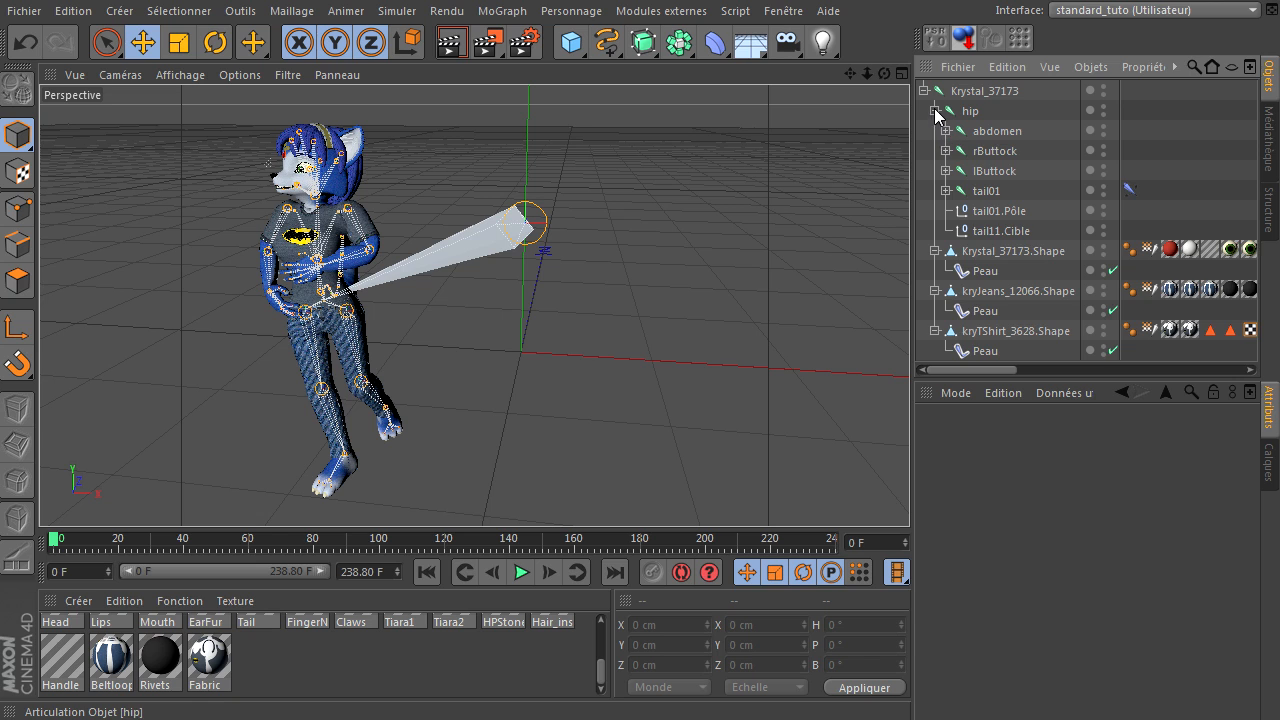
left_click(935, 110)
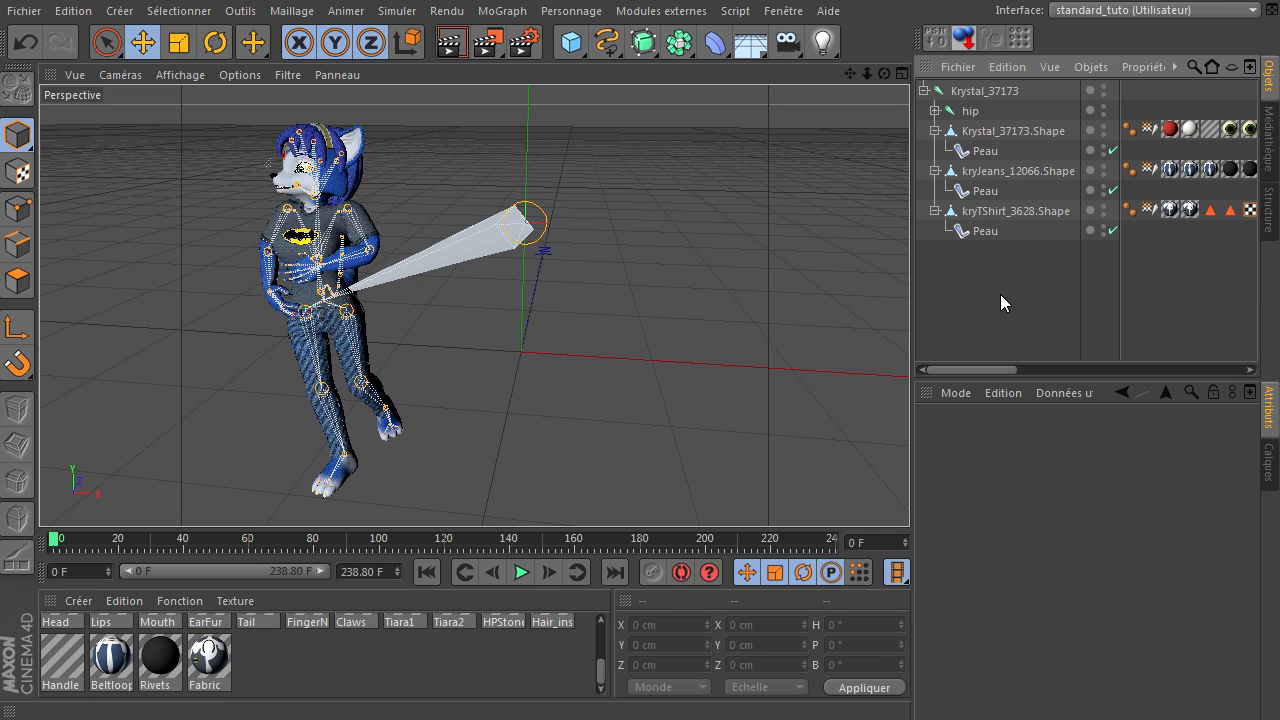
left_click(935, 110)
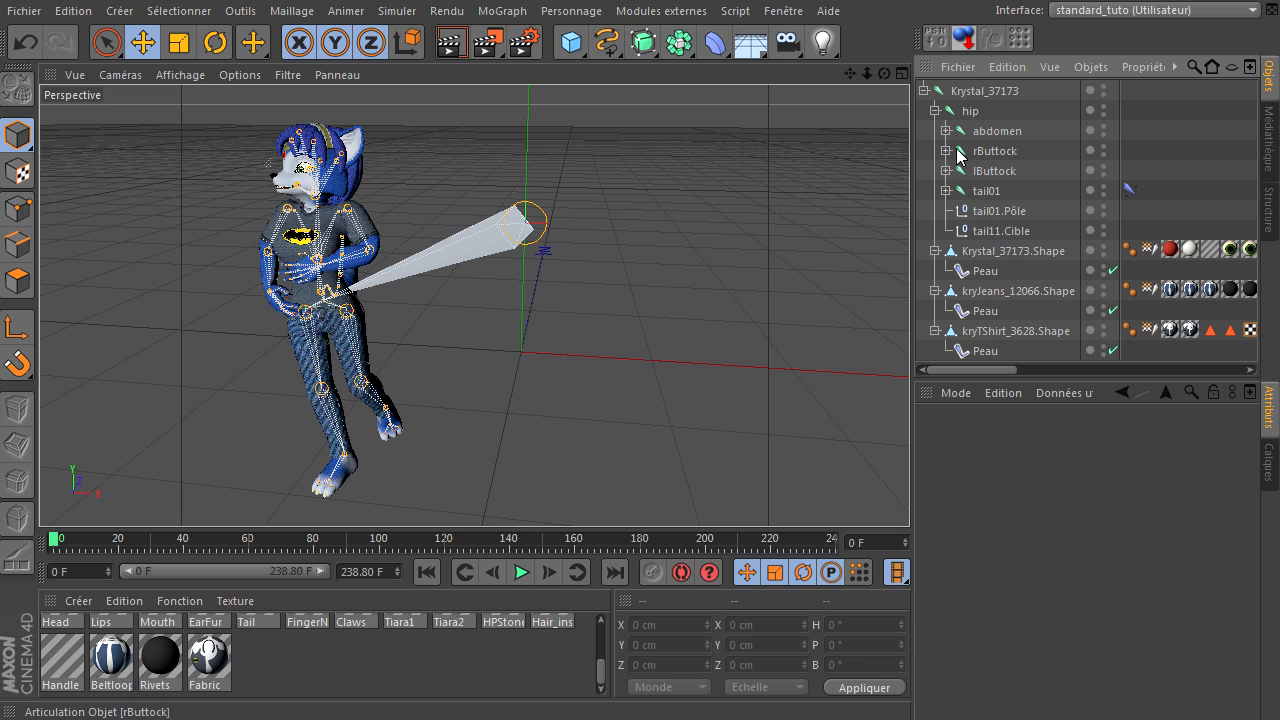
Step: Expand the abdomen hierarchy and select the kryHair_21936.Shape mesh under the bangs joint
left_click(946, 130)
scroll(969, 181, "down", 3)
left_click(1045, 251)
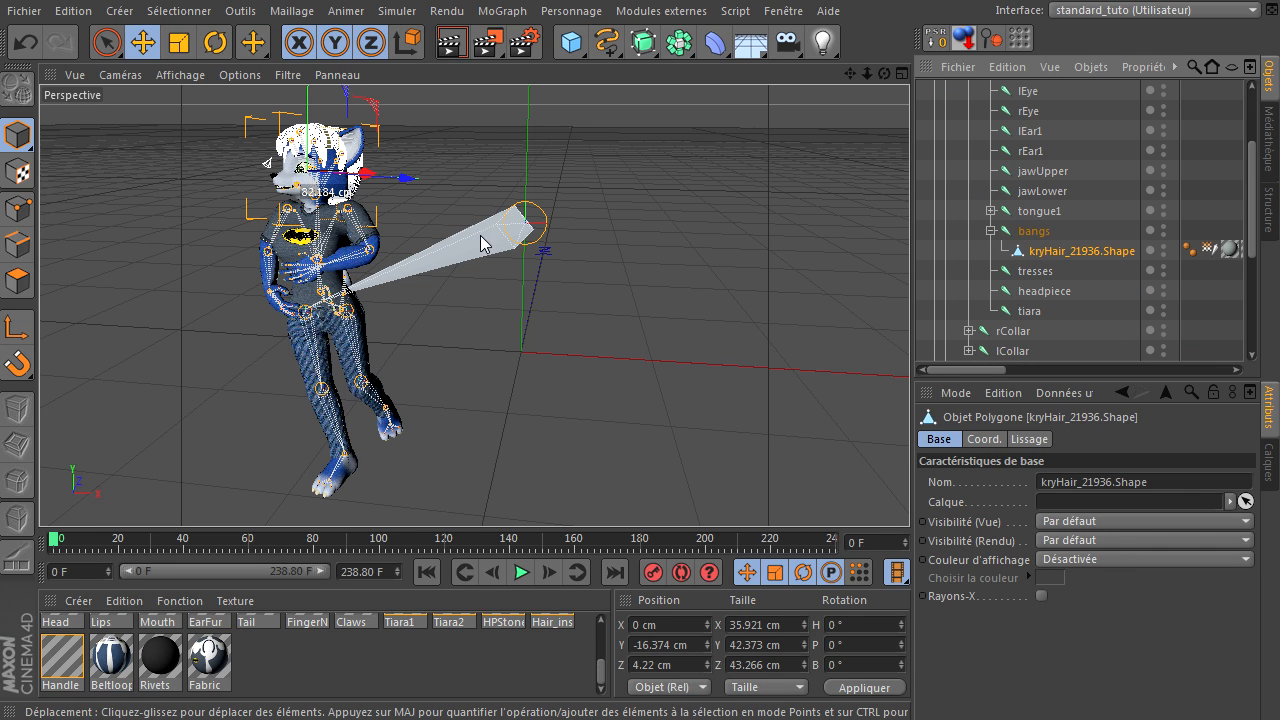
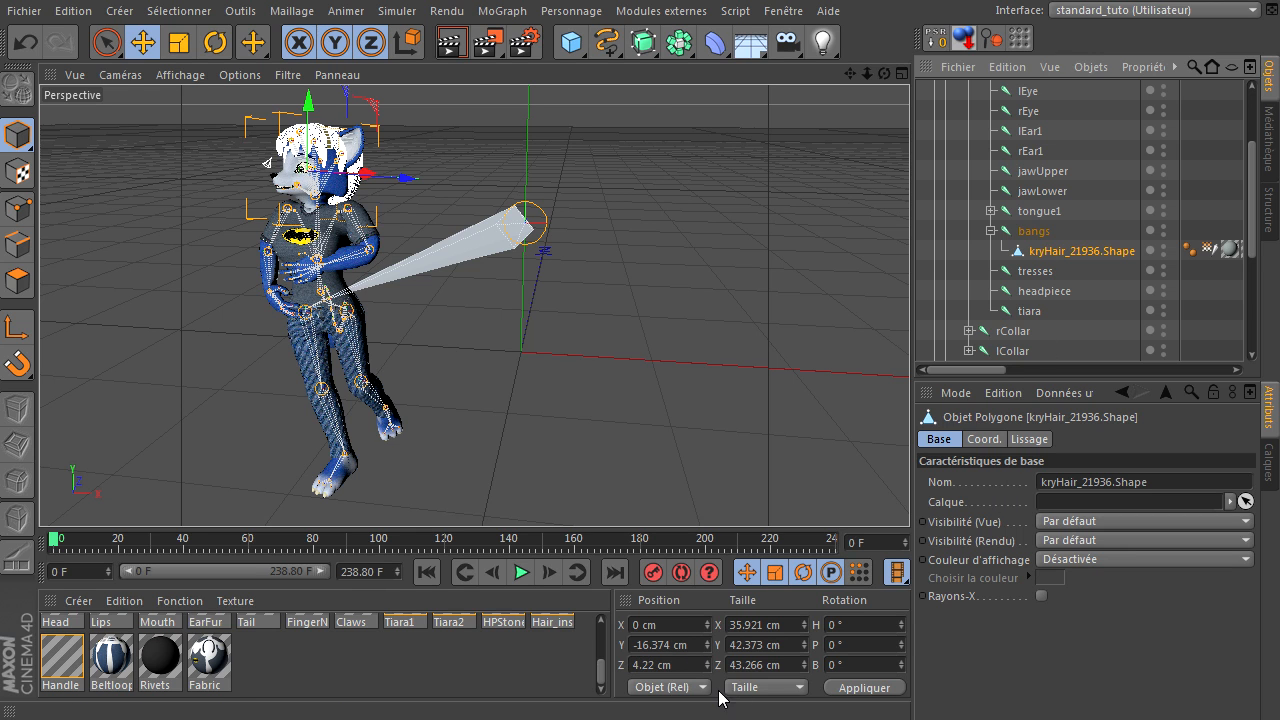
left_click(567, 12)
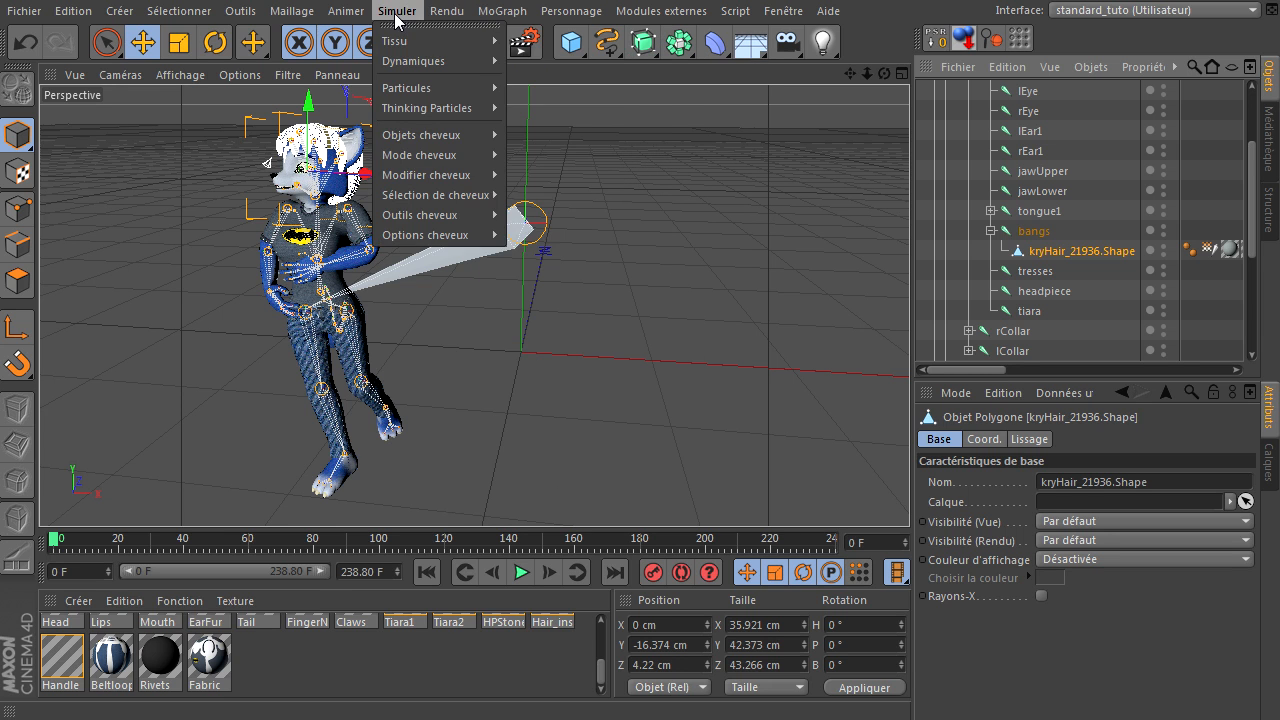
mouse_move(350, 12)
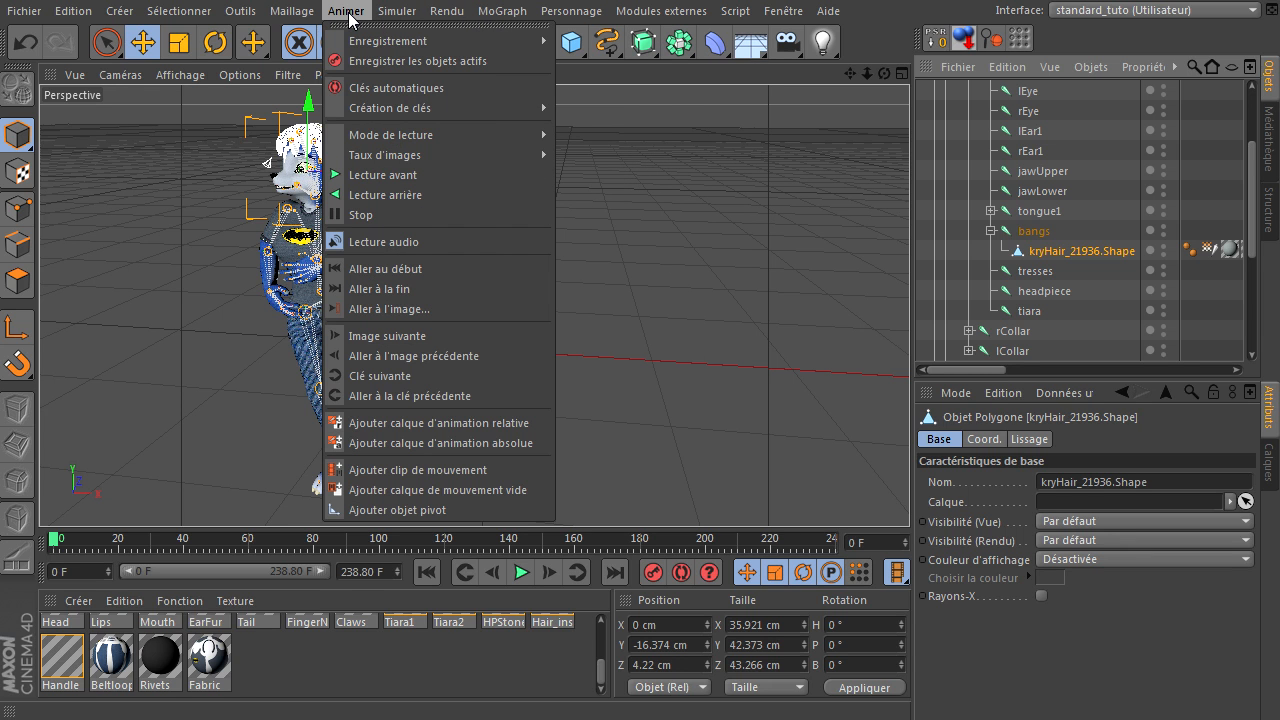
left_click(1122, 29)
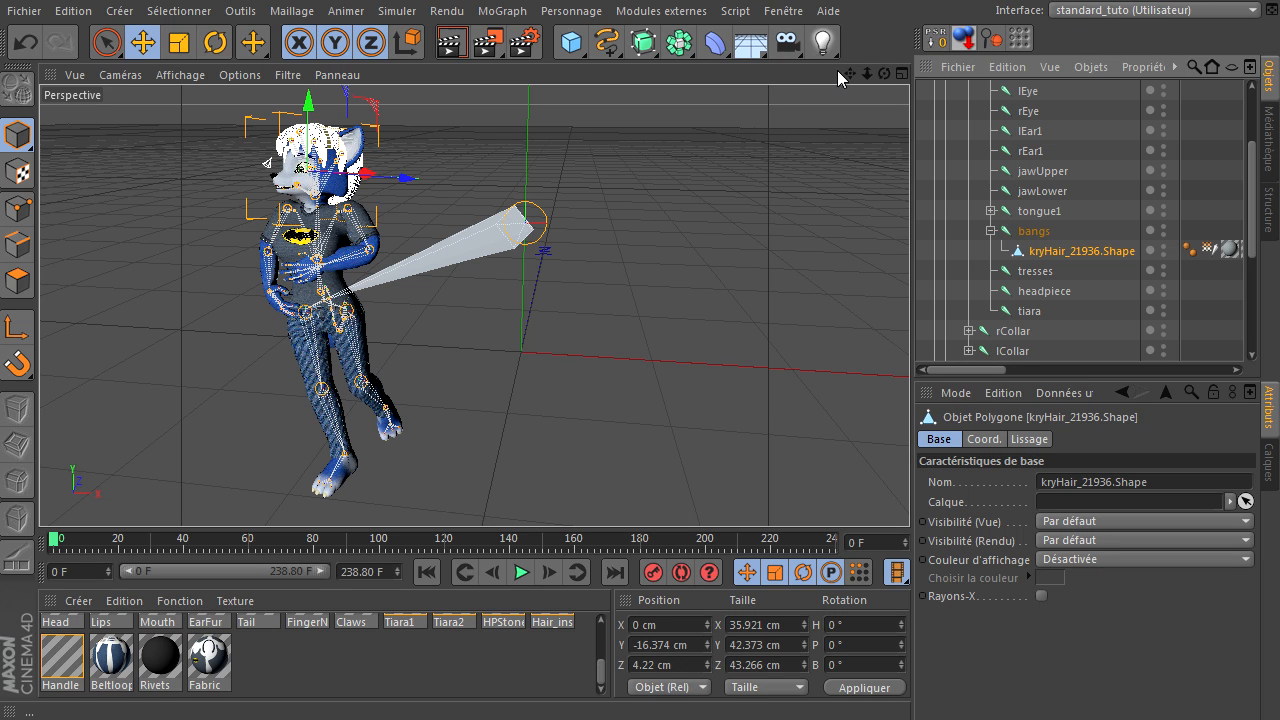
left_click(115, 11)
mouse_move(87, 14)
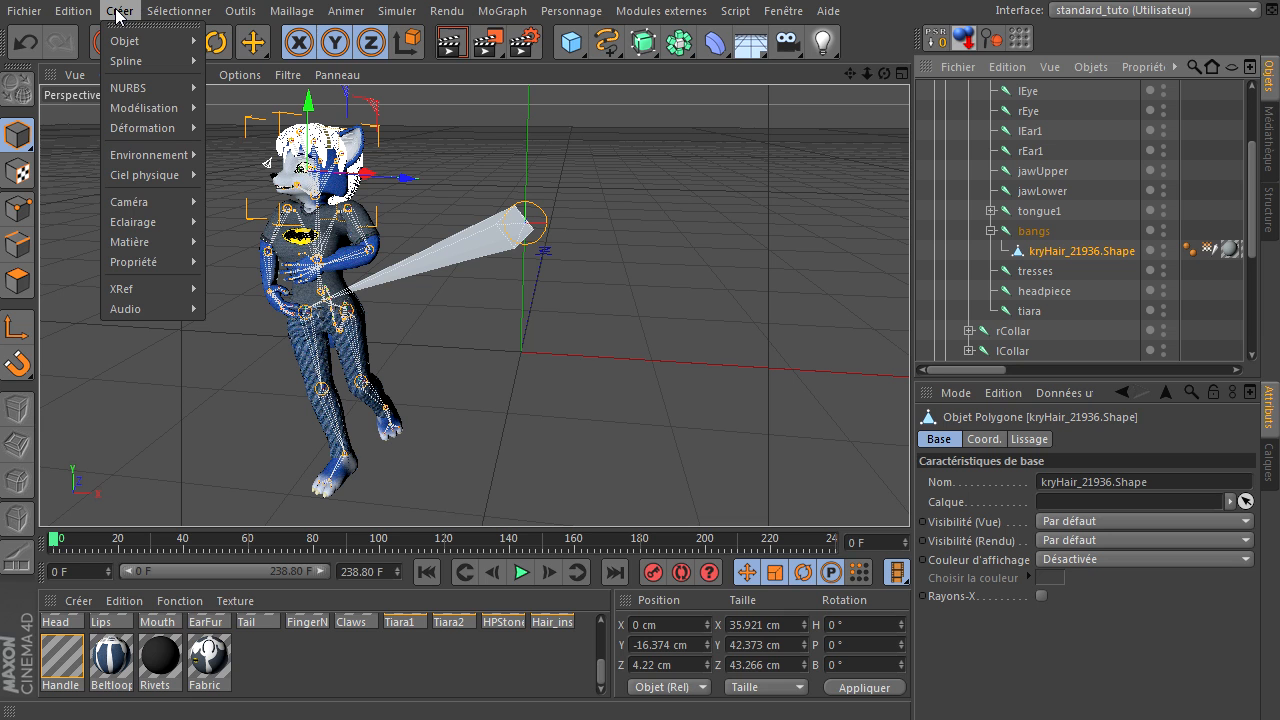
mouse_move(178, 12)
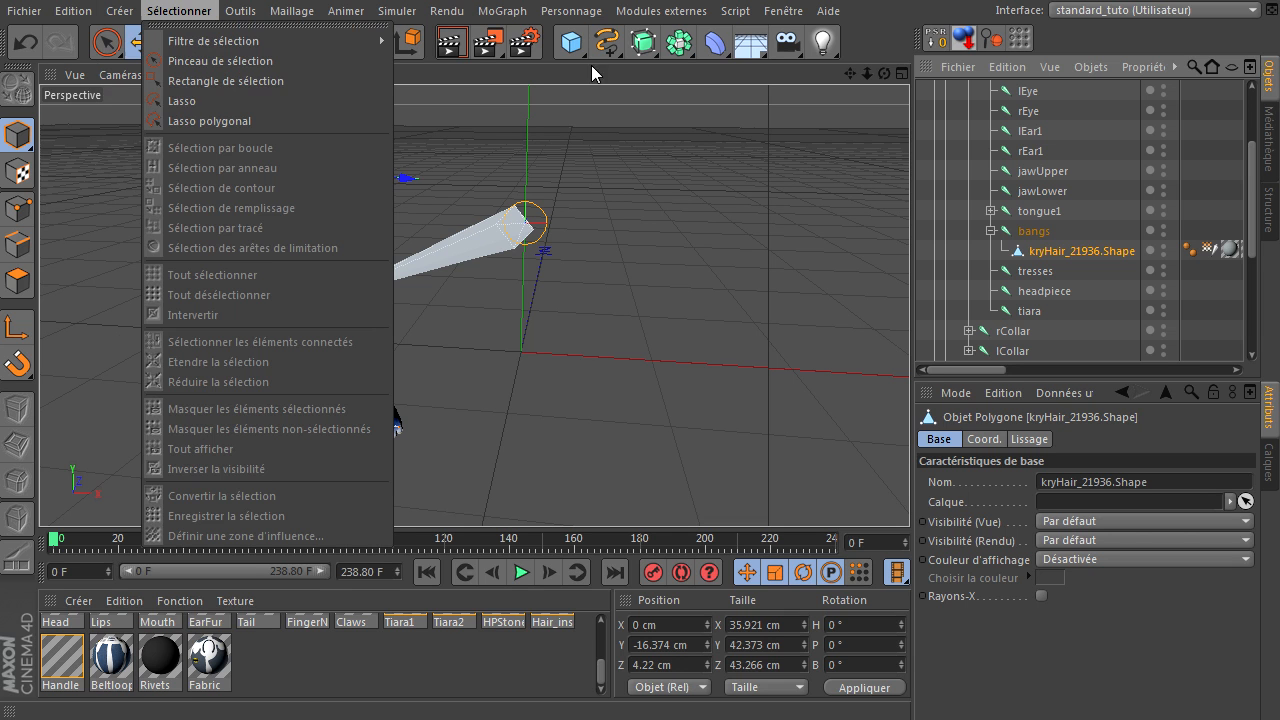
mouse_move(585, 12)
mouse_move(580, 62)
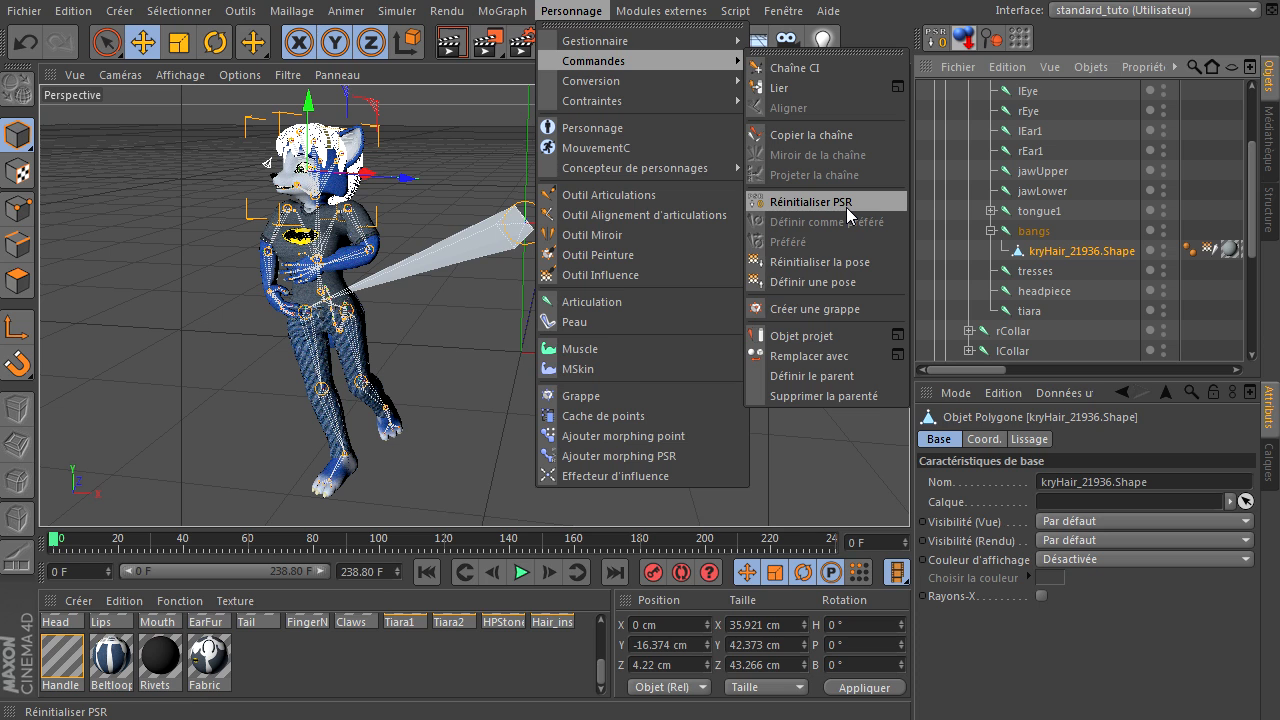
left_click(1077, 258)
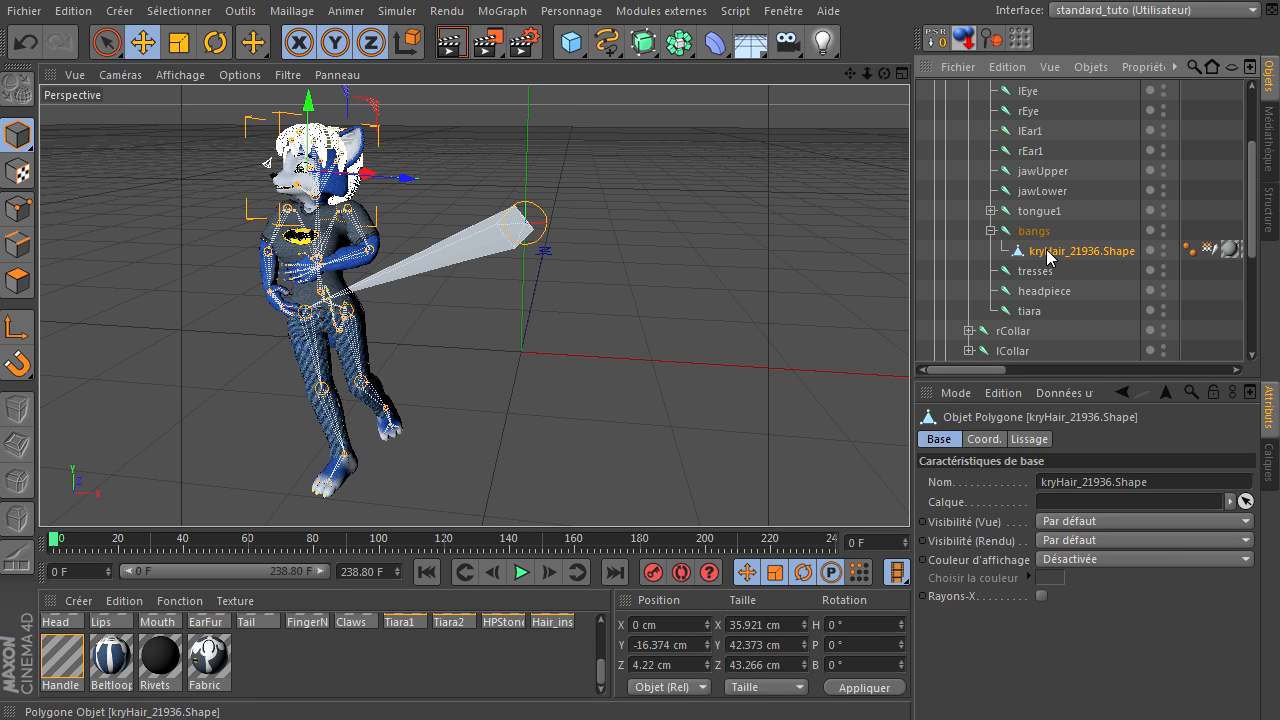
Step: Check the bangs joint and its child kryHair_21936.Shape mesh in turn to review how the hair is attached
left_click(1032, 235)
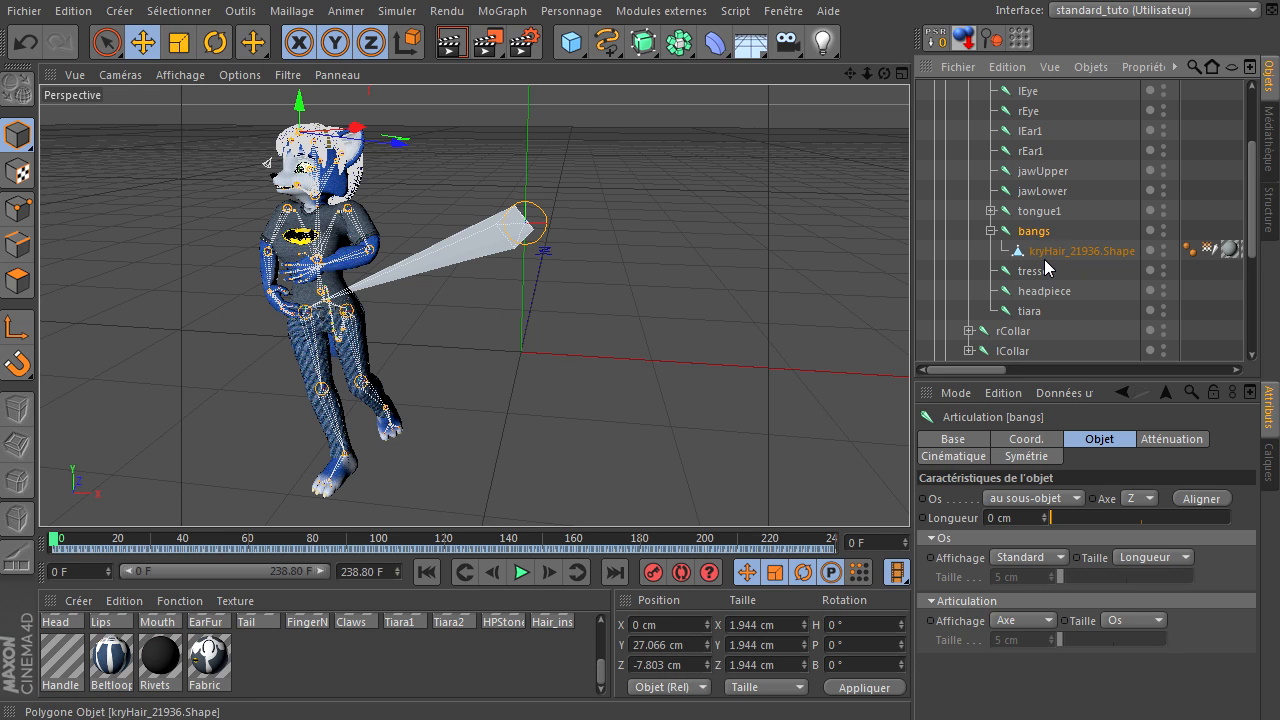
left_click(1043, 252)
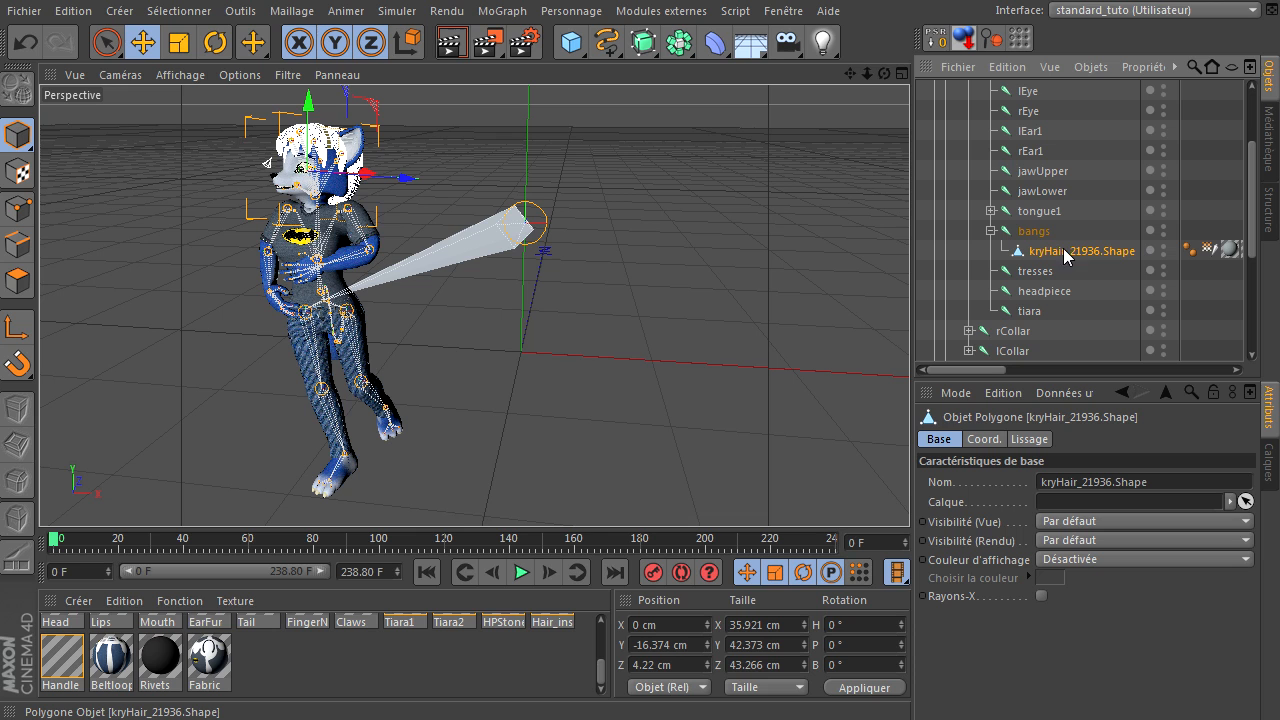
left_click(768, 287)
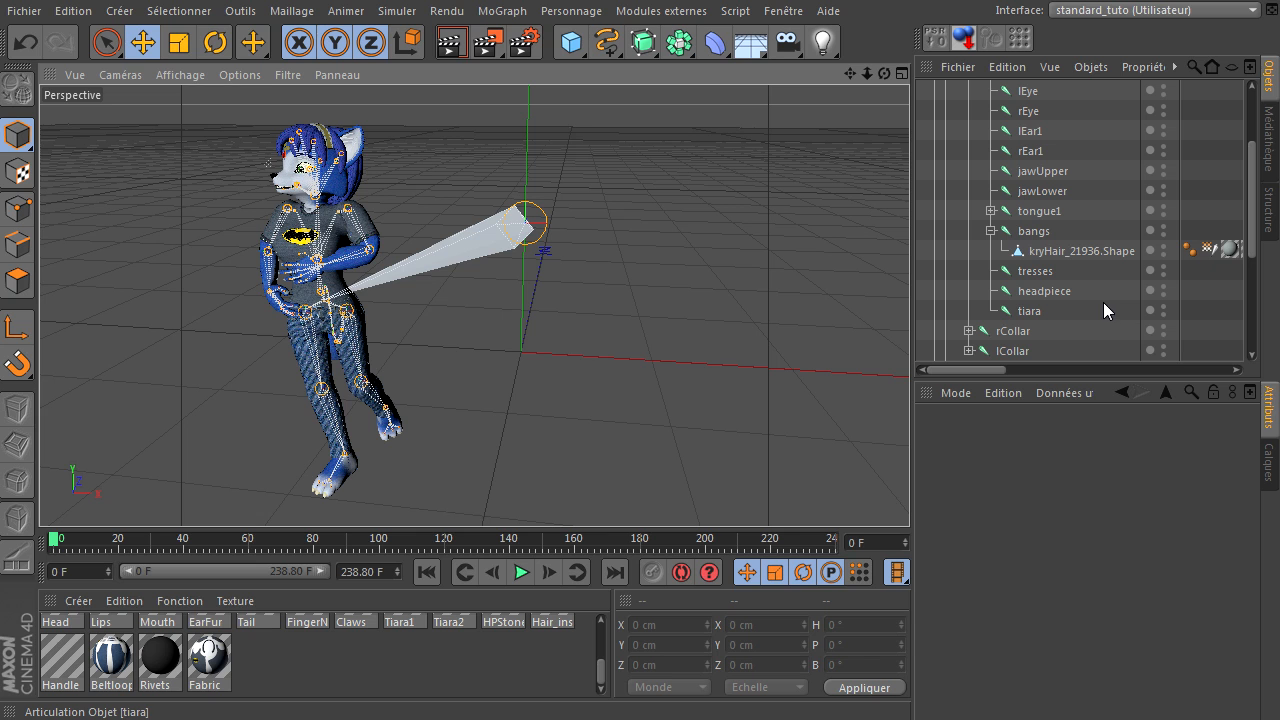
left_click(1068, 252)
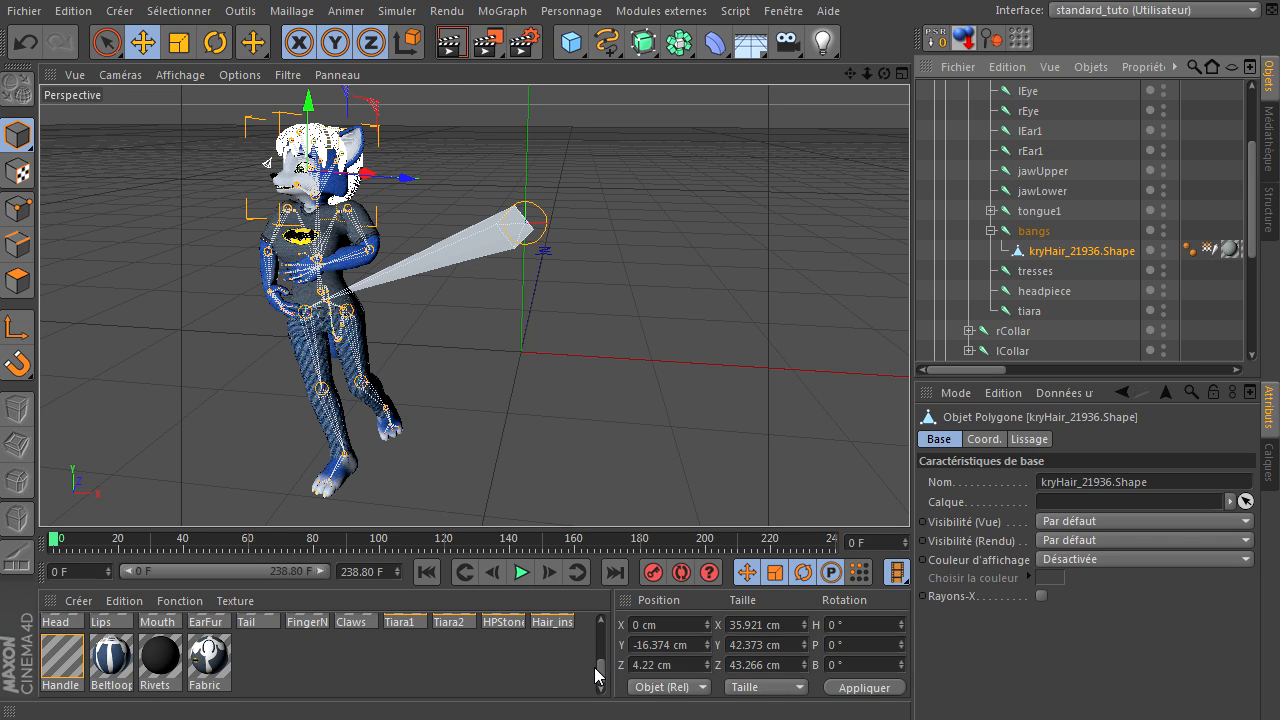
Step: Play the dance up to frame 173, frame the whole figure from the front, and render the view
left_click(521, 574)
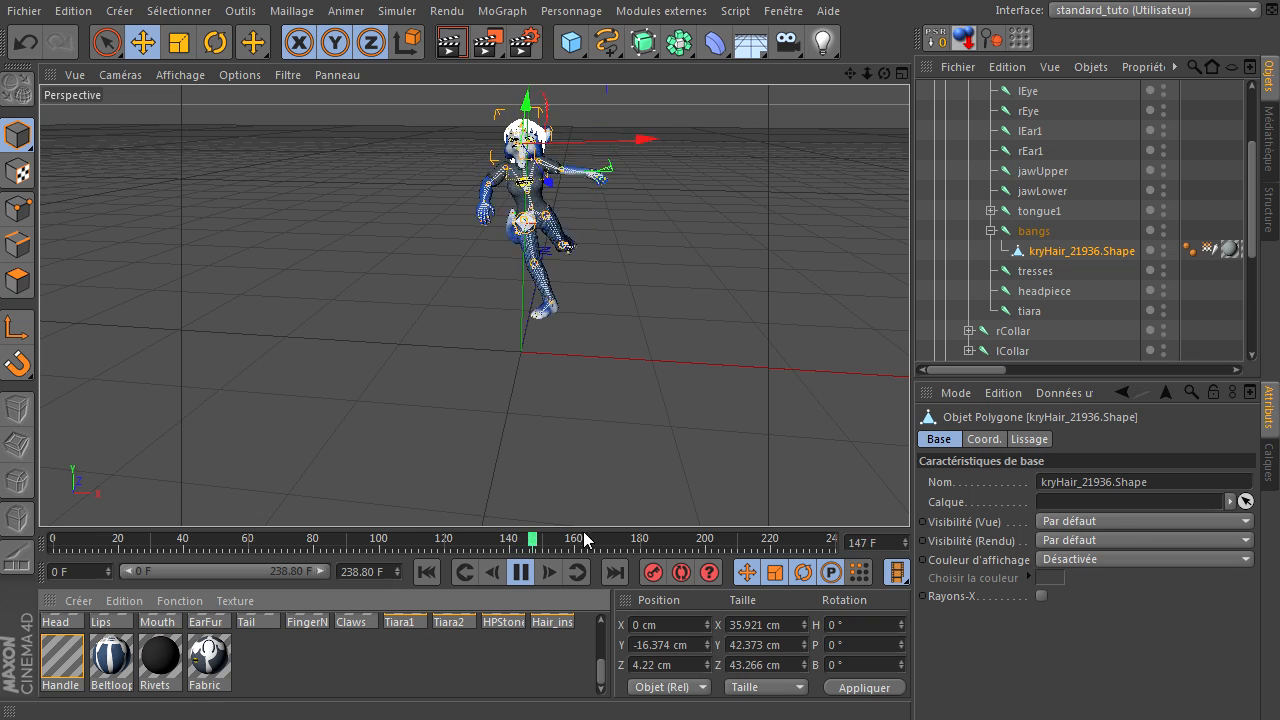
left_click(521, 571)
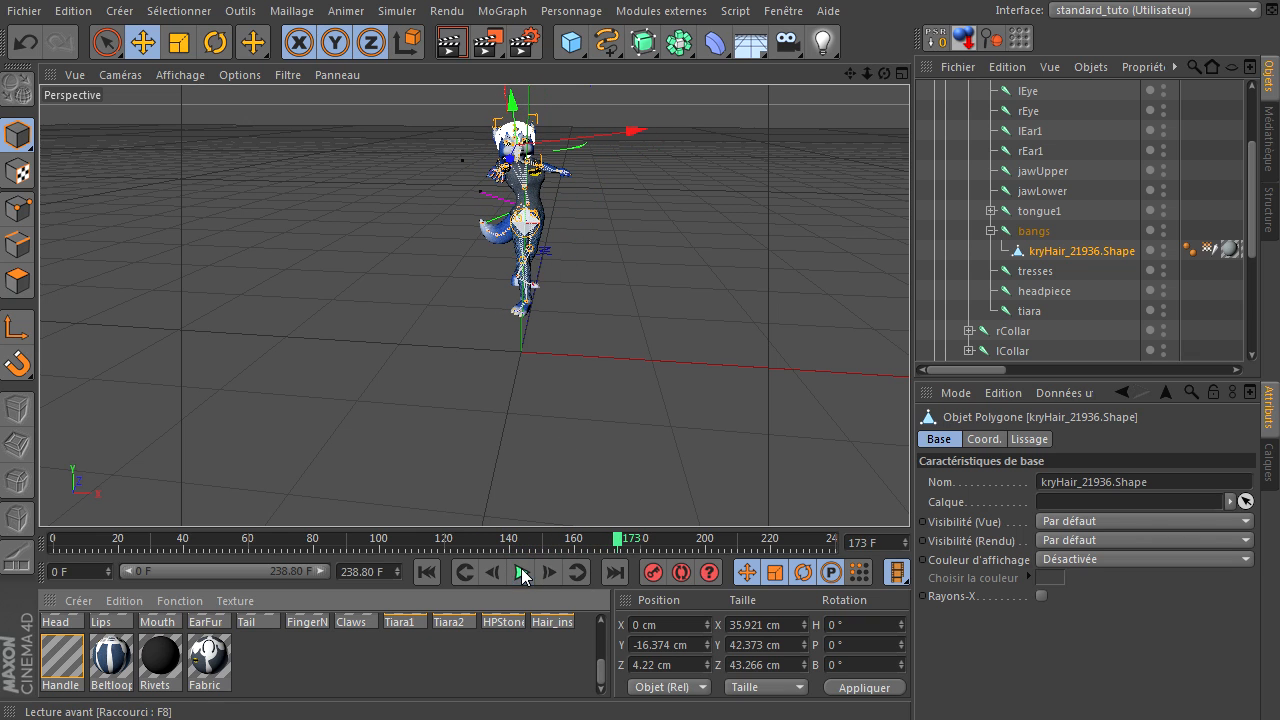
left_click_drag(849, 73, 909, 495)
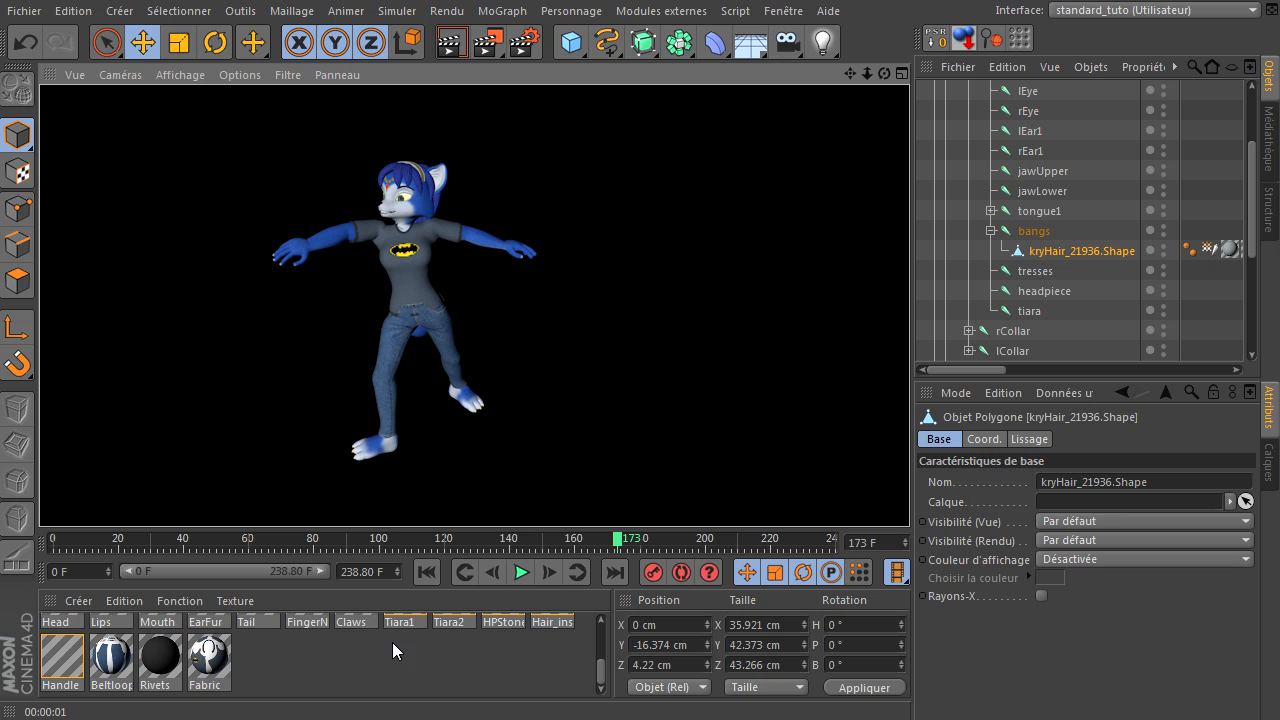
Step: Display the Fabric material's basic properties and enlarge the attributes area to show all of its channels
left_click(294, 655)
scroll(276, 664, "up", 5)
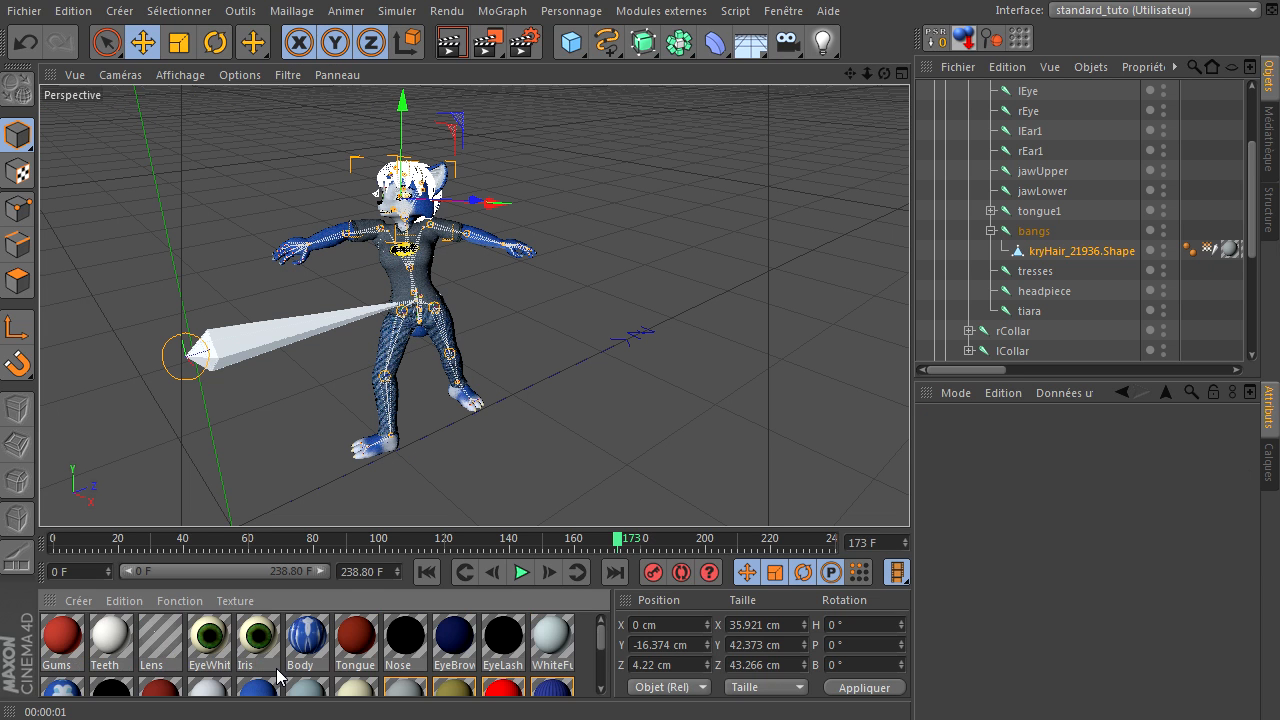
scroll(362, 668, "down", 5)
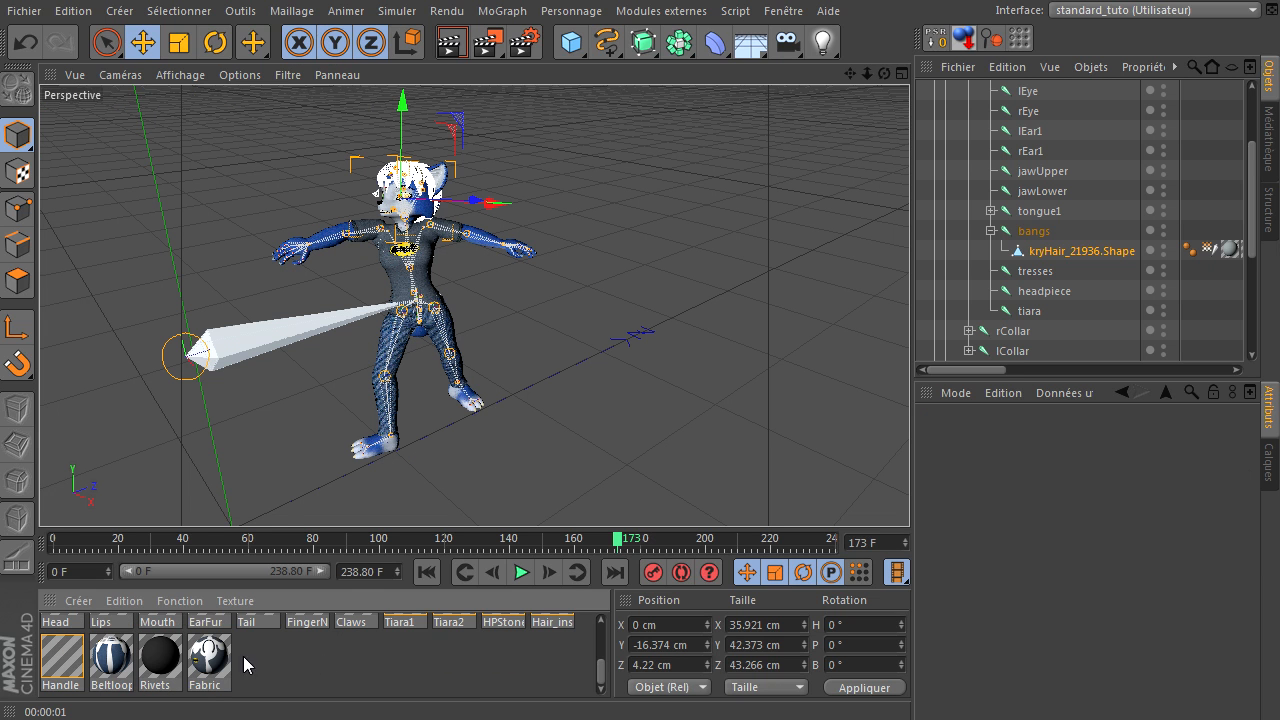
left_click(216, 664)
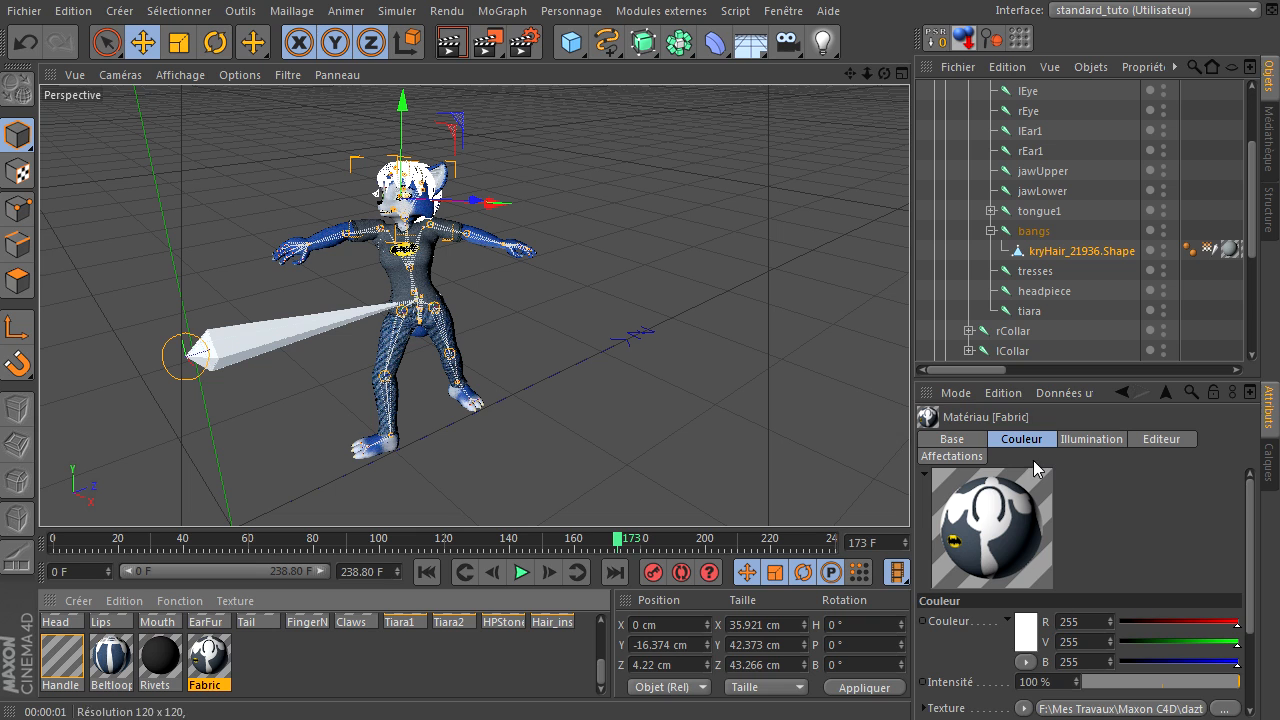
left_click(950, 439)
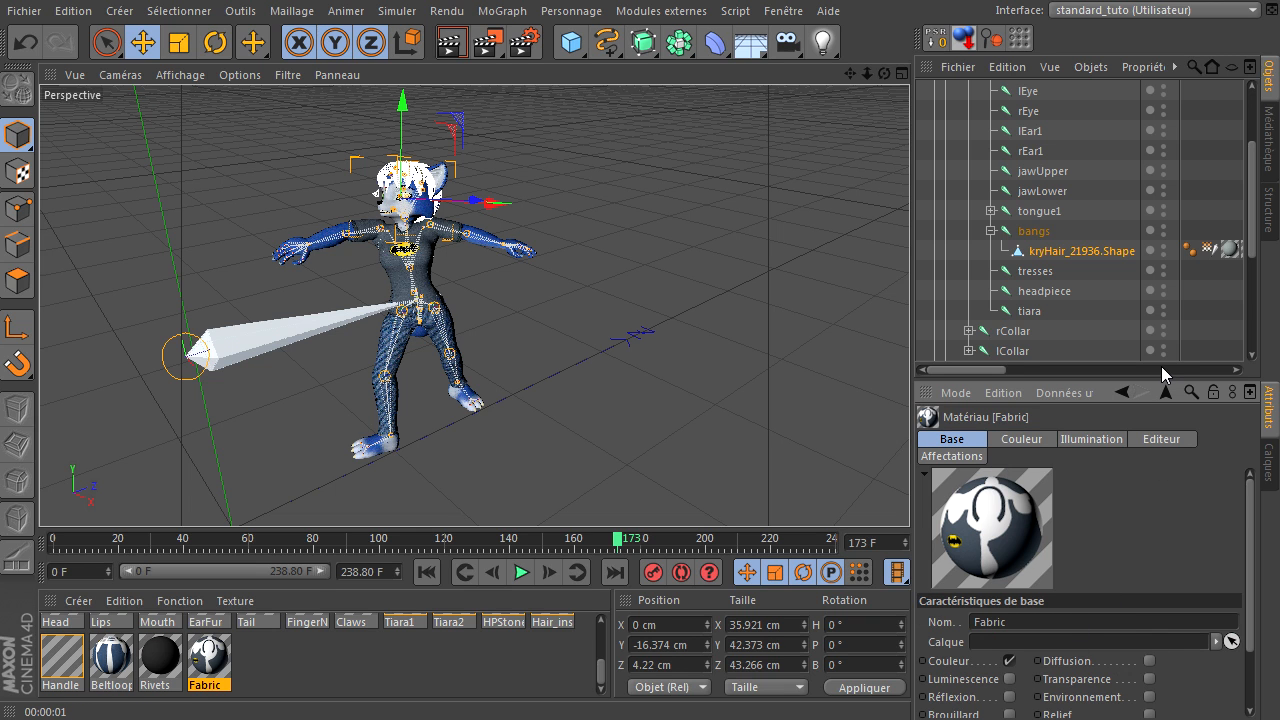
left_click_drag(1157, 379, 1136, 300)
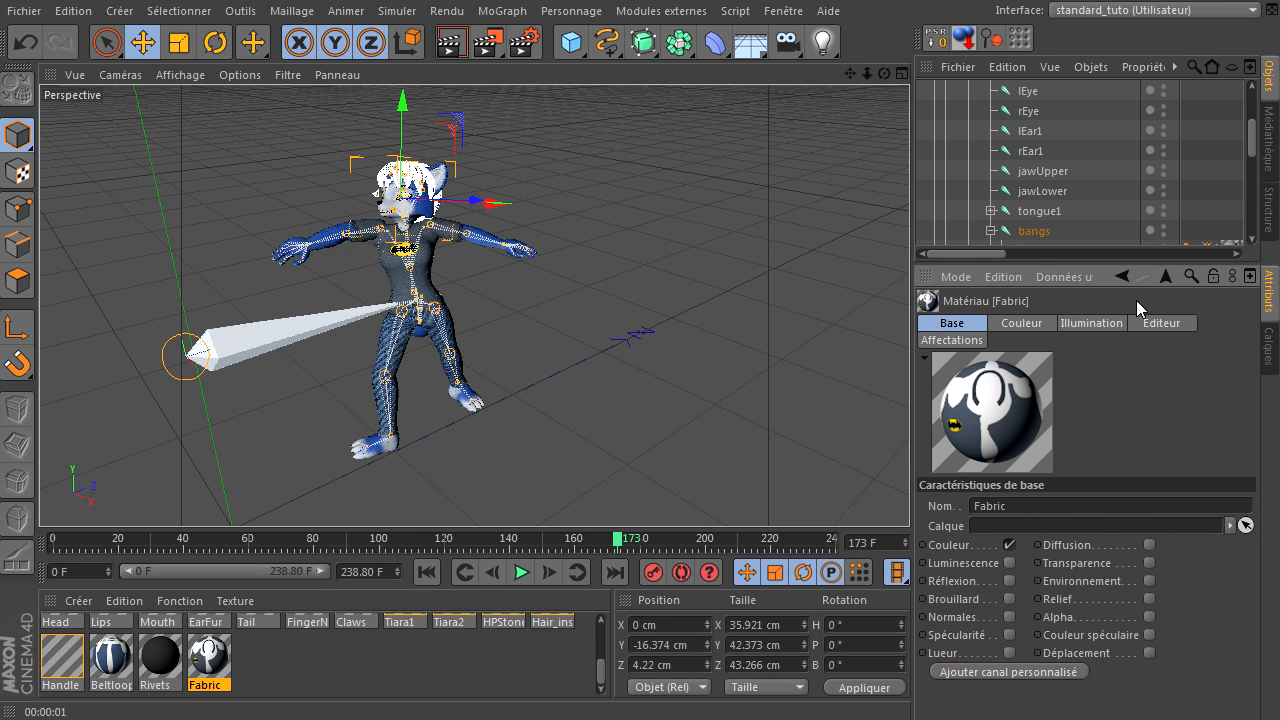
Step: Enable the Reflection channel (Réflexion) on the Tiara2 material
left_click(300, 686)
scroll(308, 690, "up", 3)
left_click(456, 690)
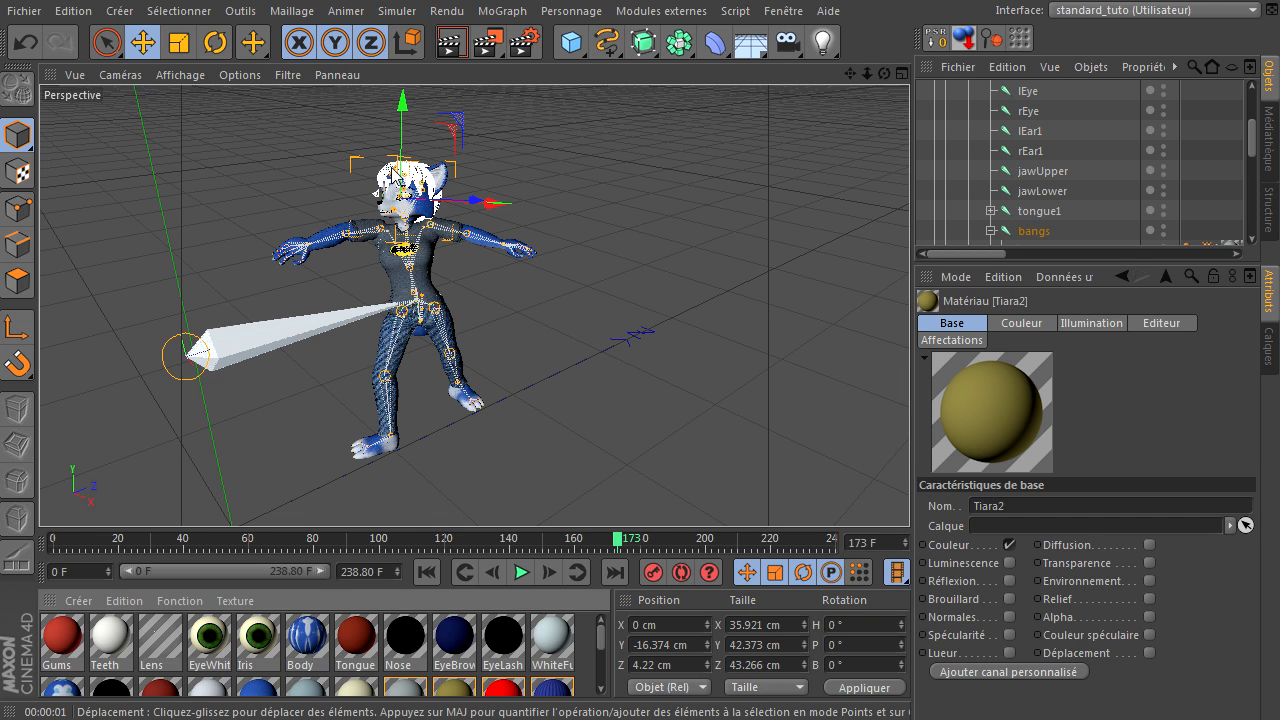
left_click(1009, 581)
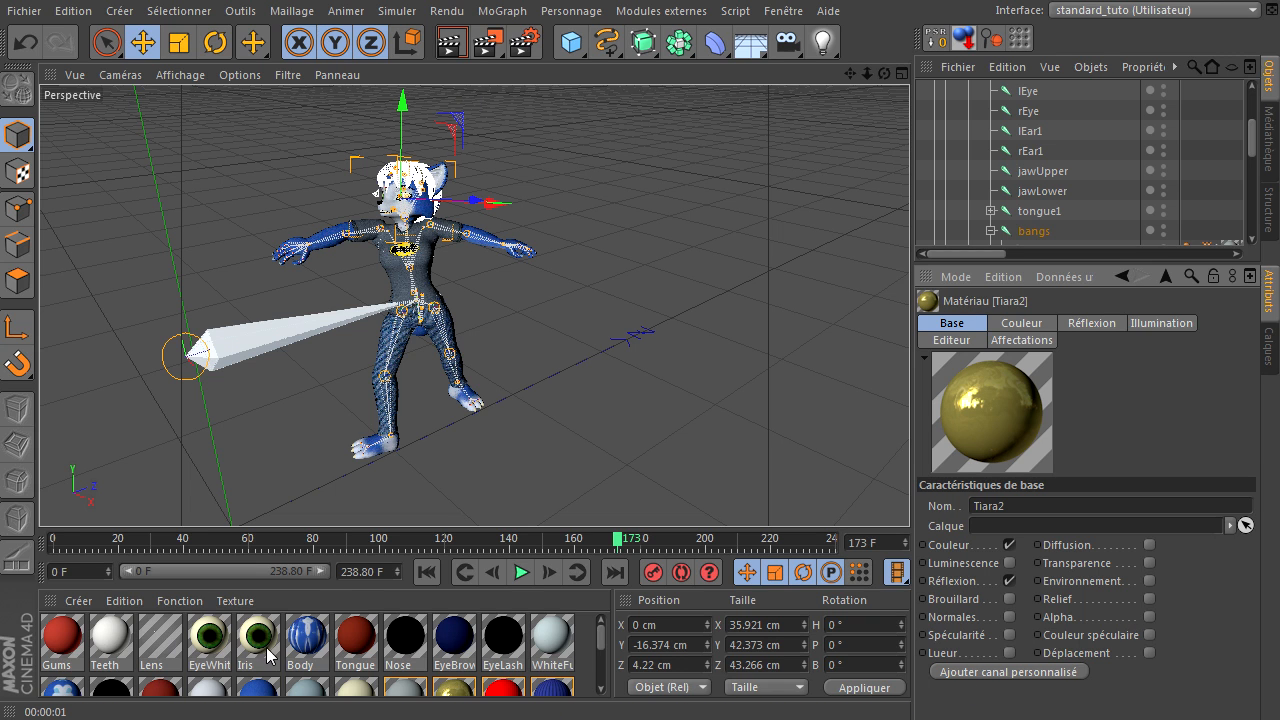
Step: Enable the Specular channel (Spécularité) on the Iris and EyeWhite materials
left_click(212, 640)
left_click(257, 638)
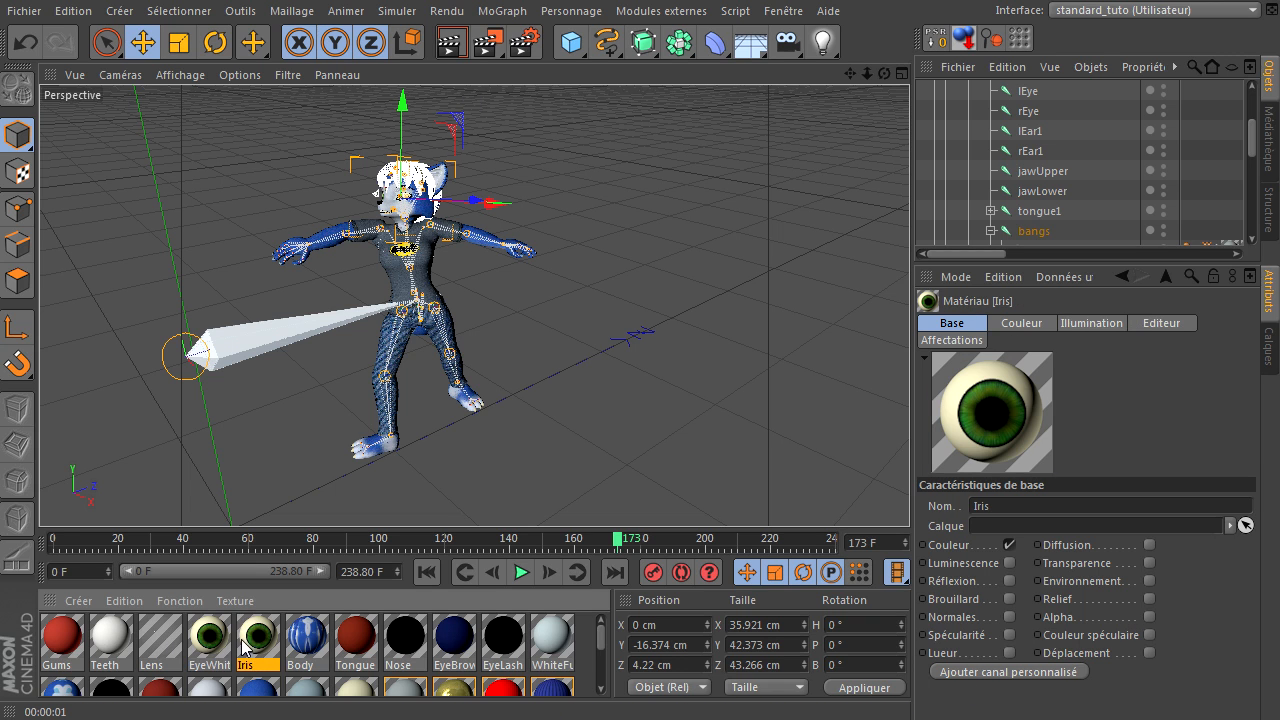
left_click(1009, 635)
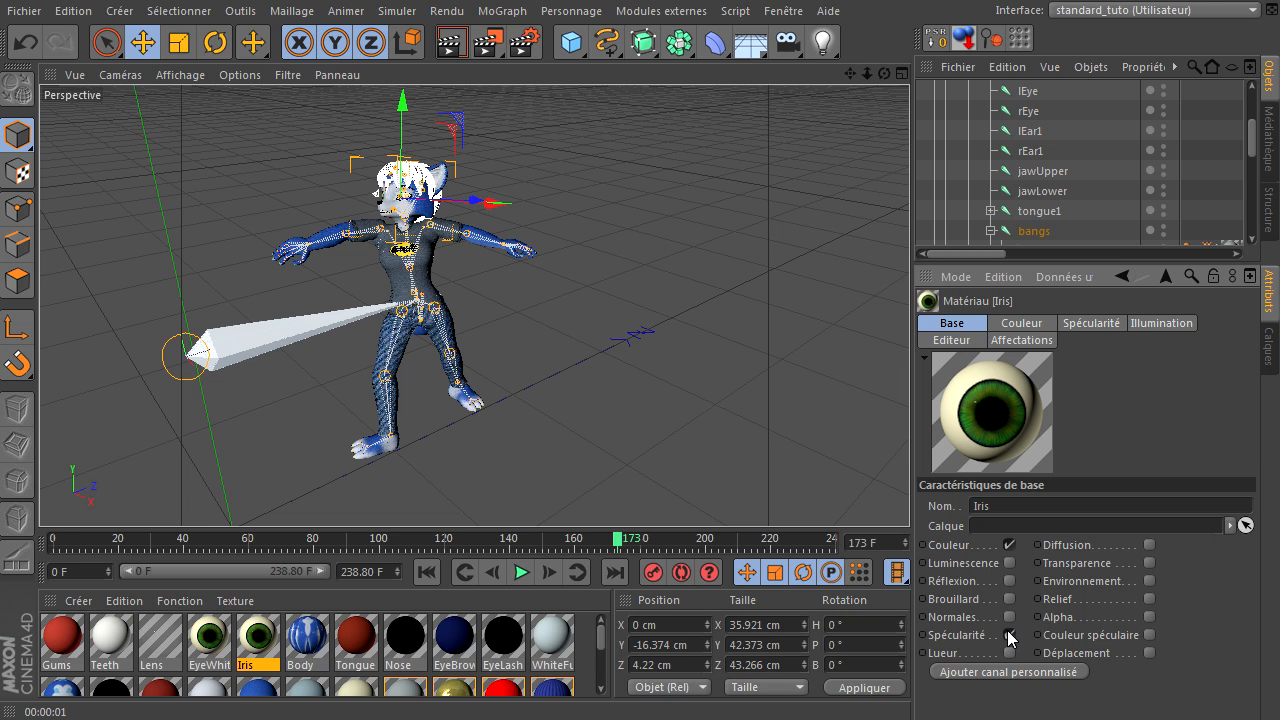
left_click(211, 641)
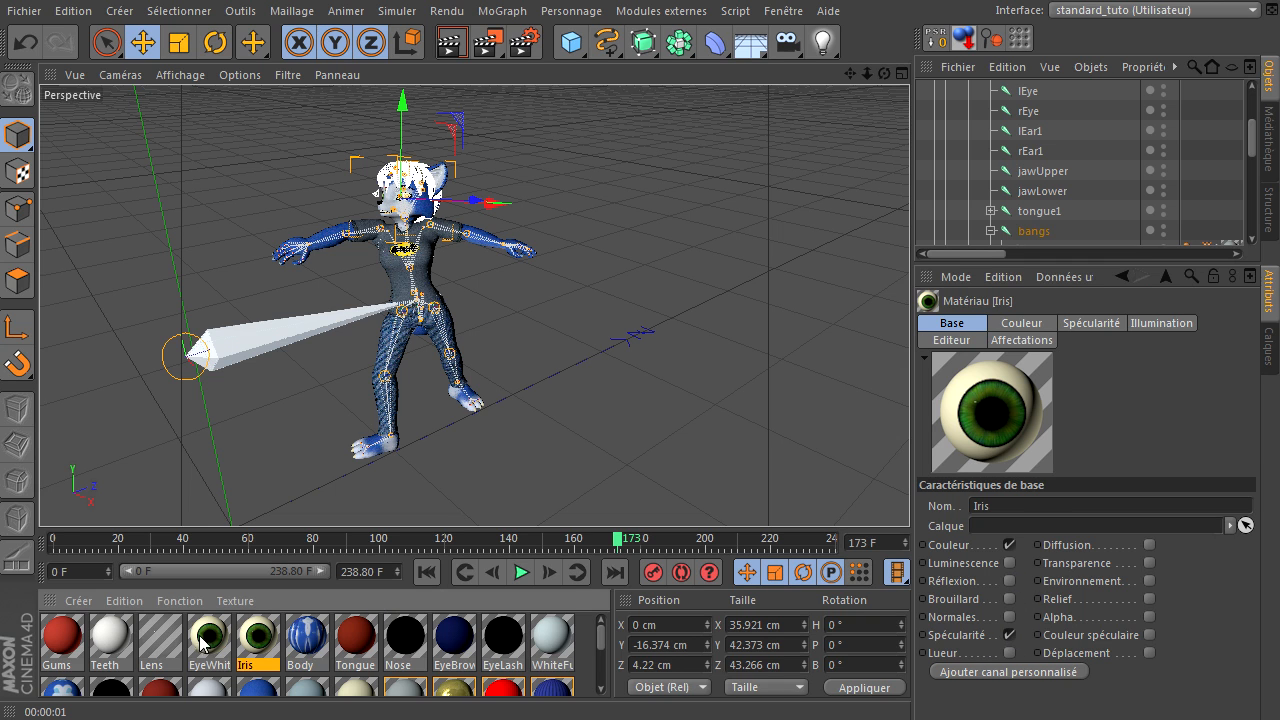
left_click(1010, 634)
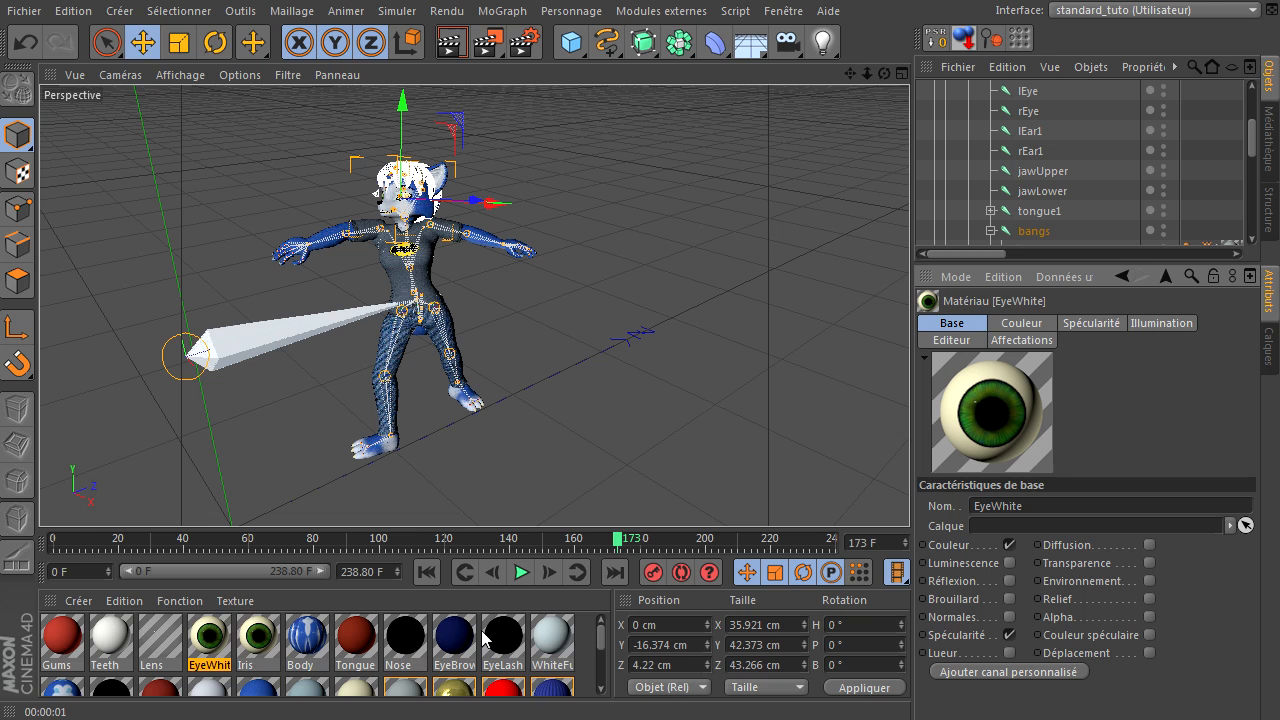
Step: Check which channels are active on the Teeth, Head, Tail and Handle materials in turn
left_click(125, 636)
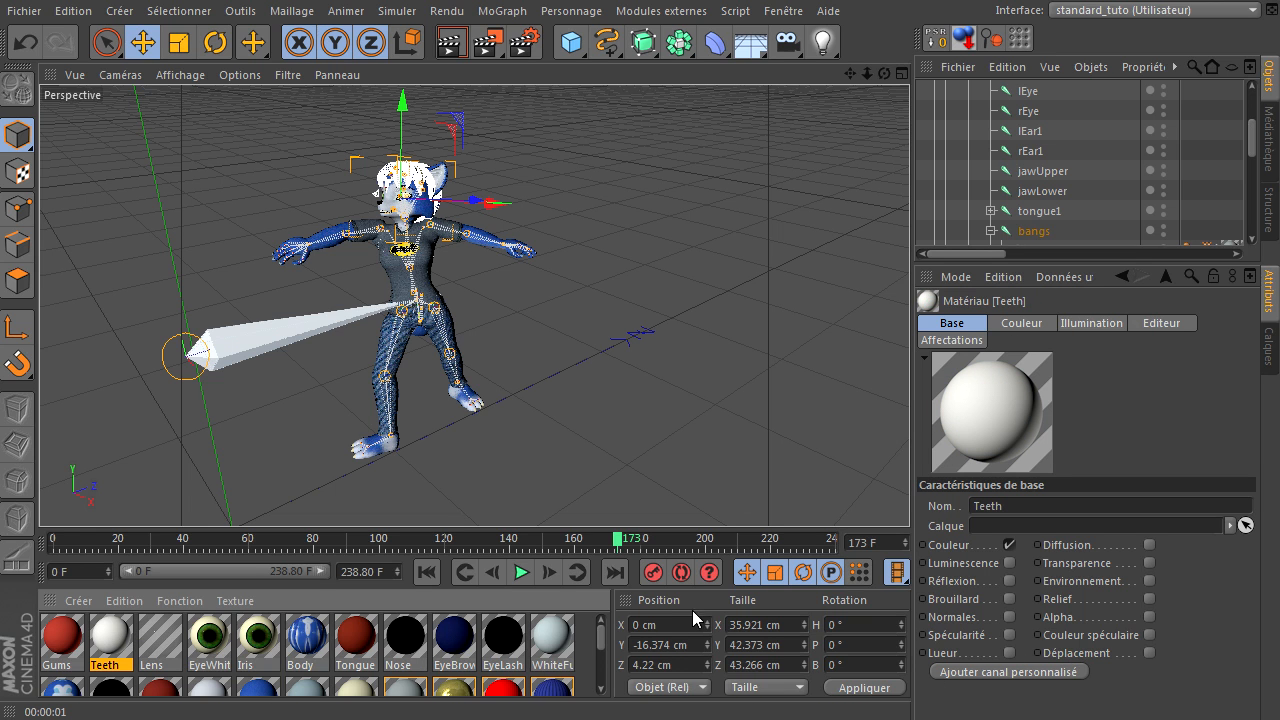
scroll(602, 660, "down", 1)
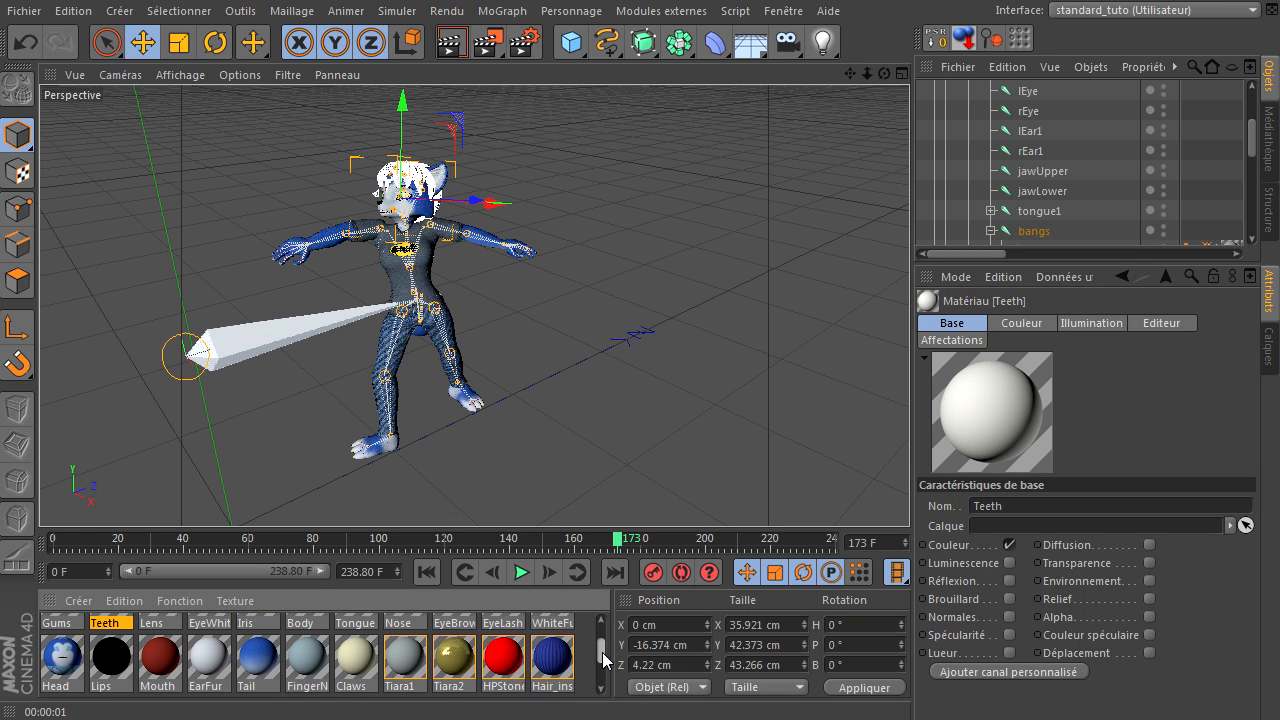
left_click(77, 665)
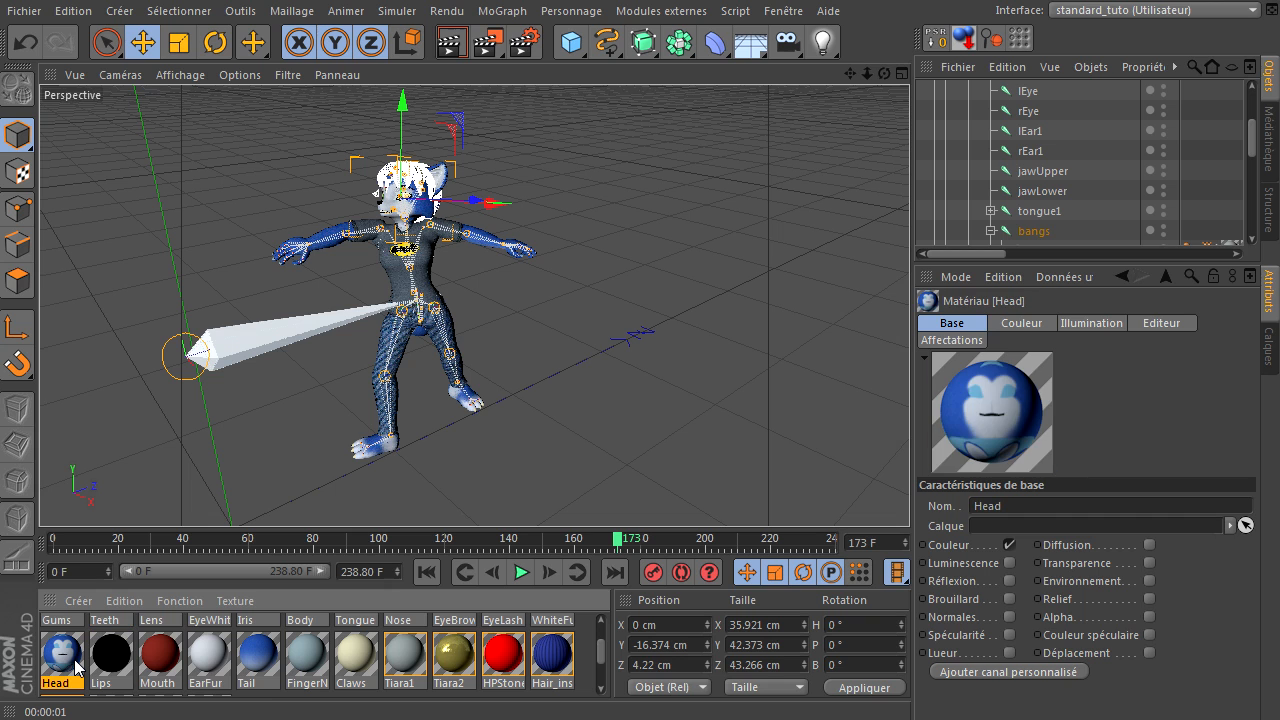
left_click(262, 662)
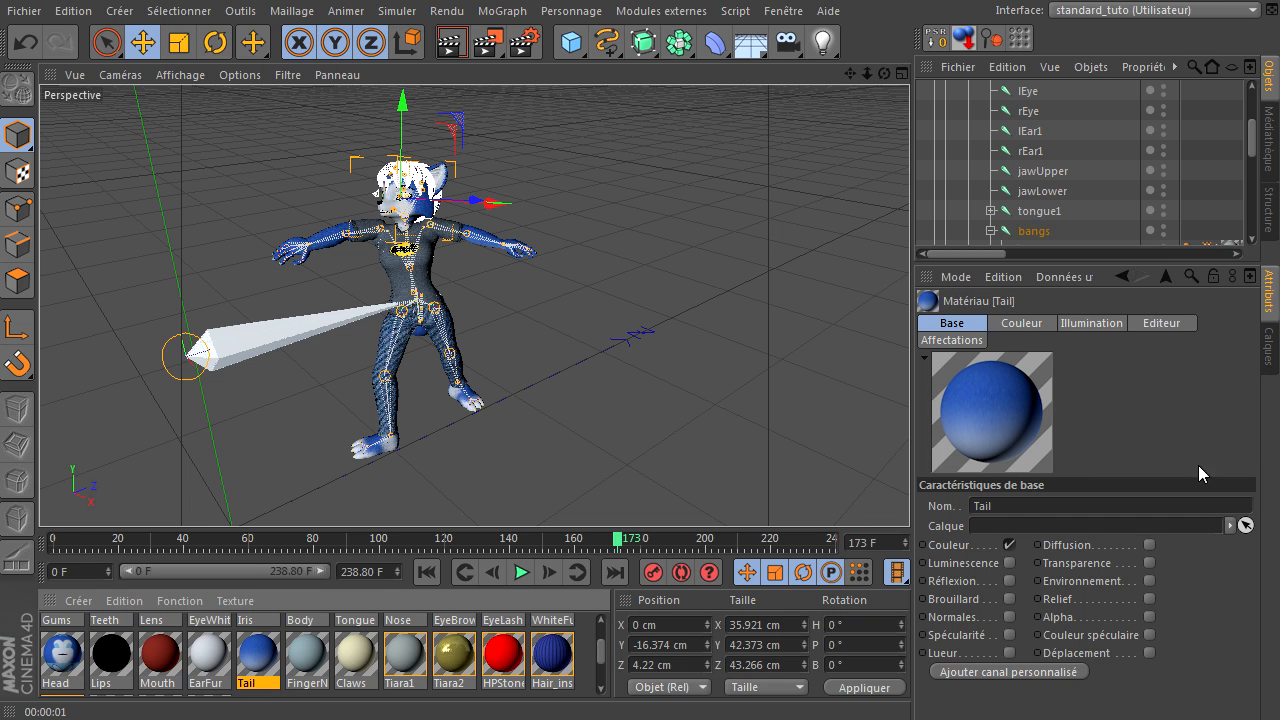
left_click_drag(602, 654, 601, 676)
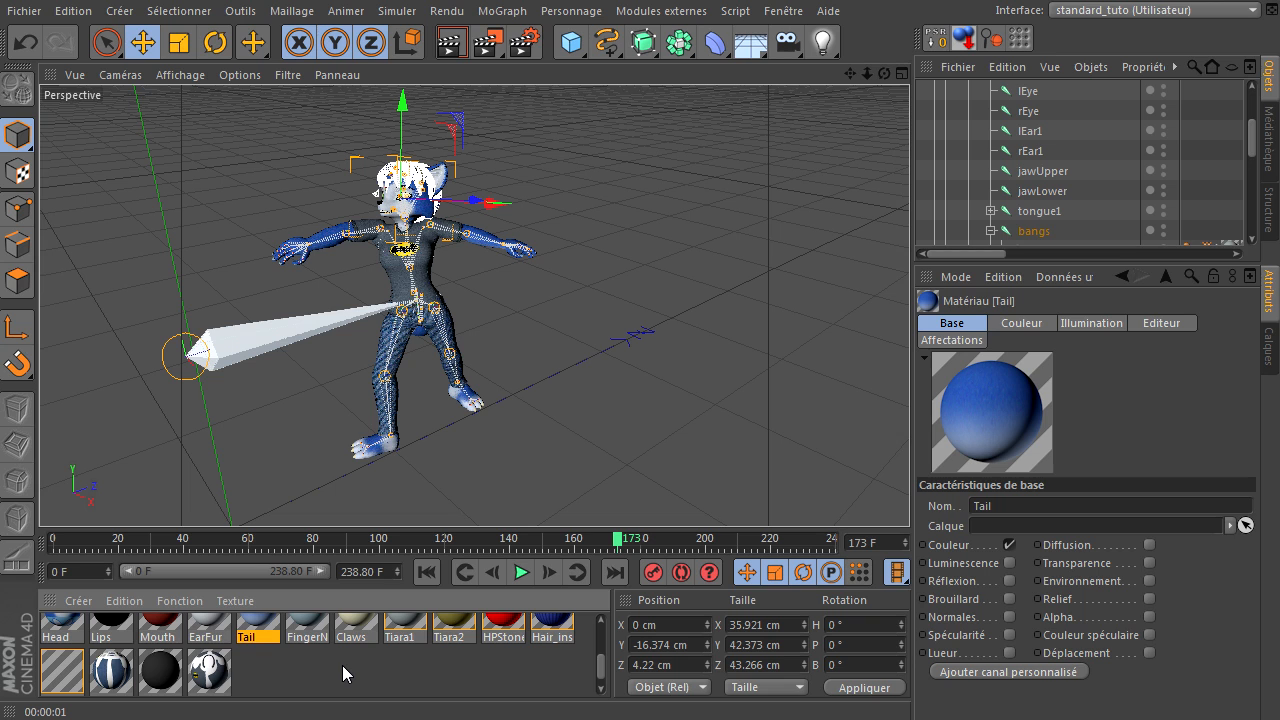
left_click(602, 688)
left_click(601, 689)
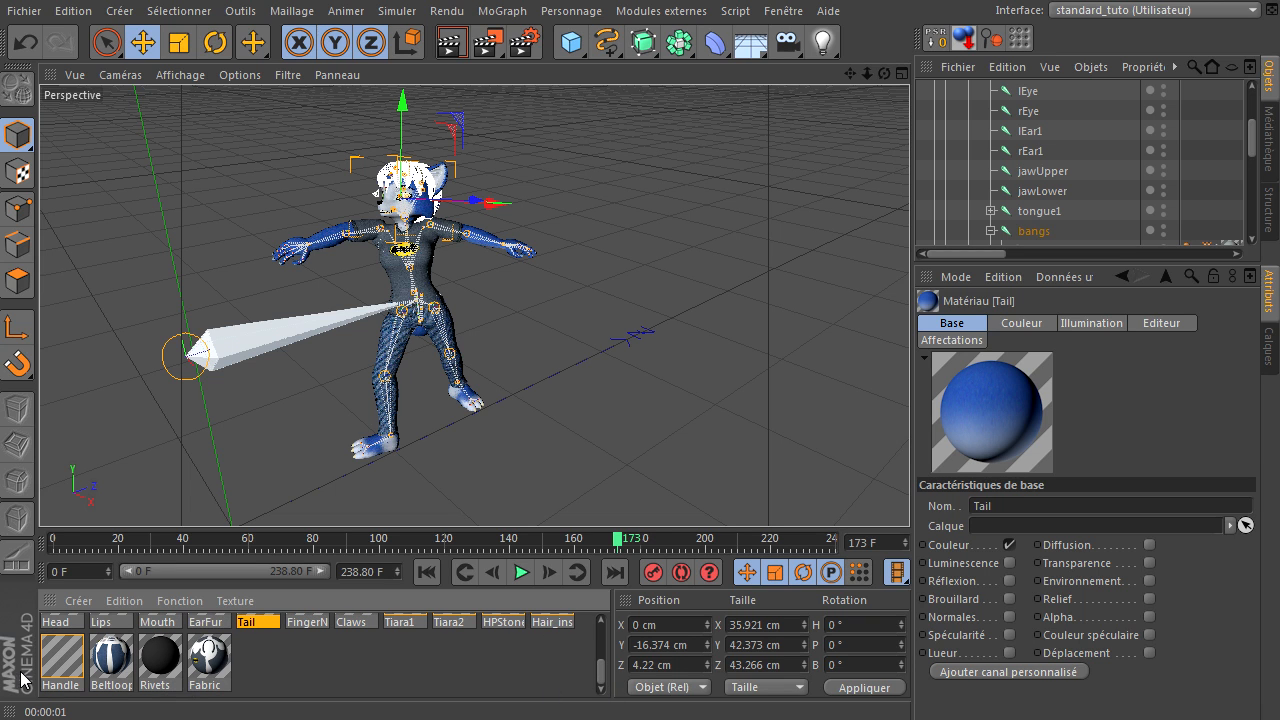
left_click(63, 660)
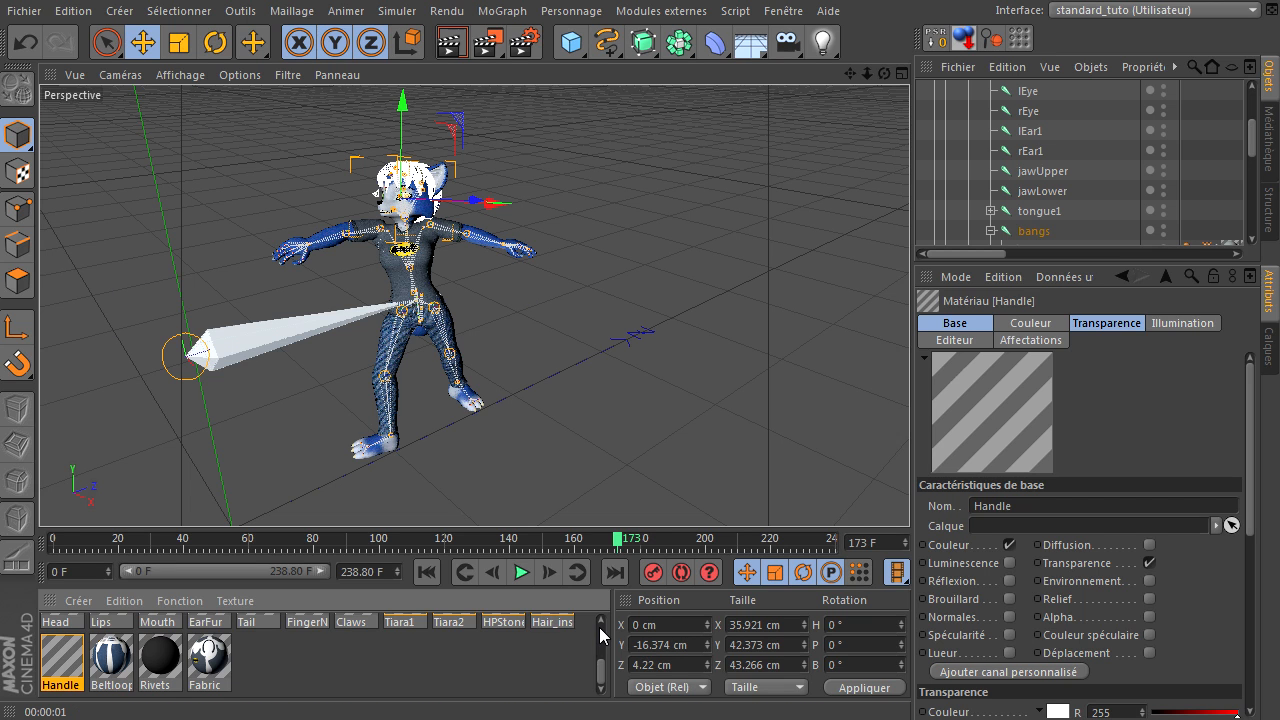
Step: Enable the Specular channel (Spécularité) on the Claws material
scroll(604, 622, "up", 2)
scroll(604, 621, "up", 2)
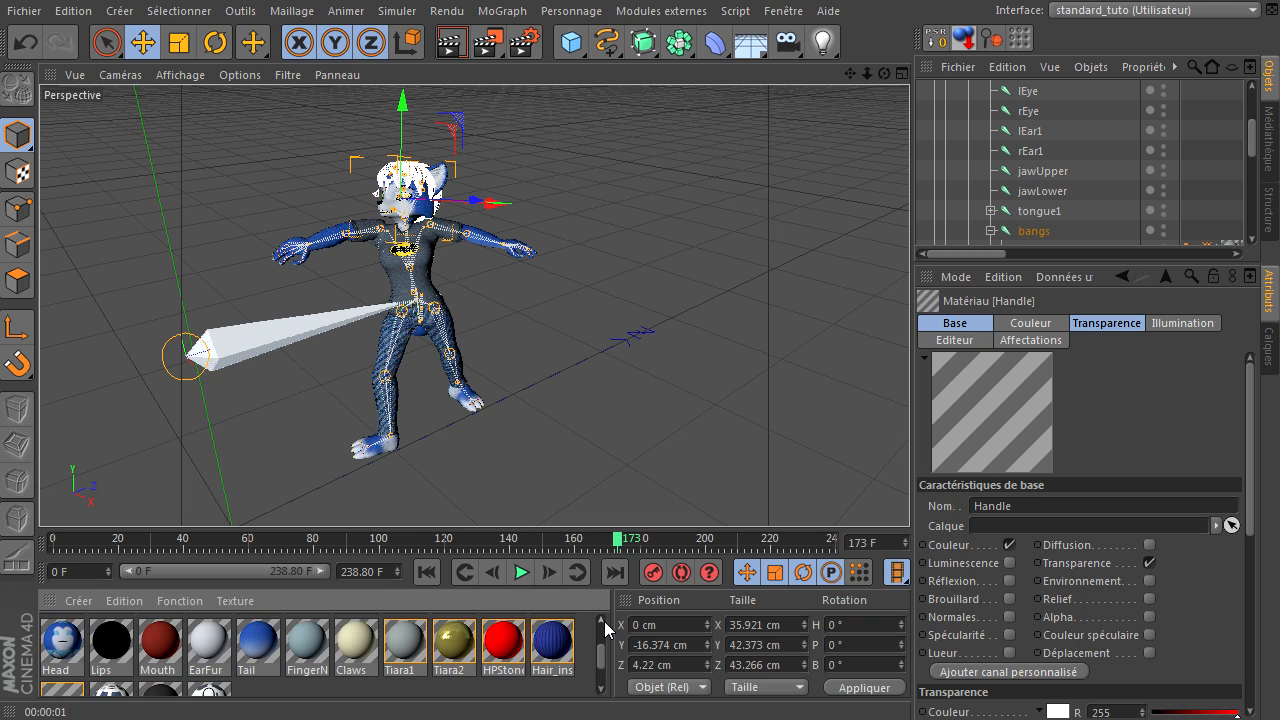
left_click(362, 667)
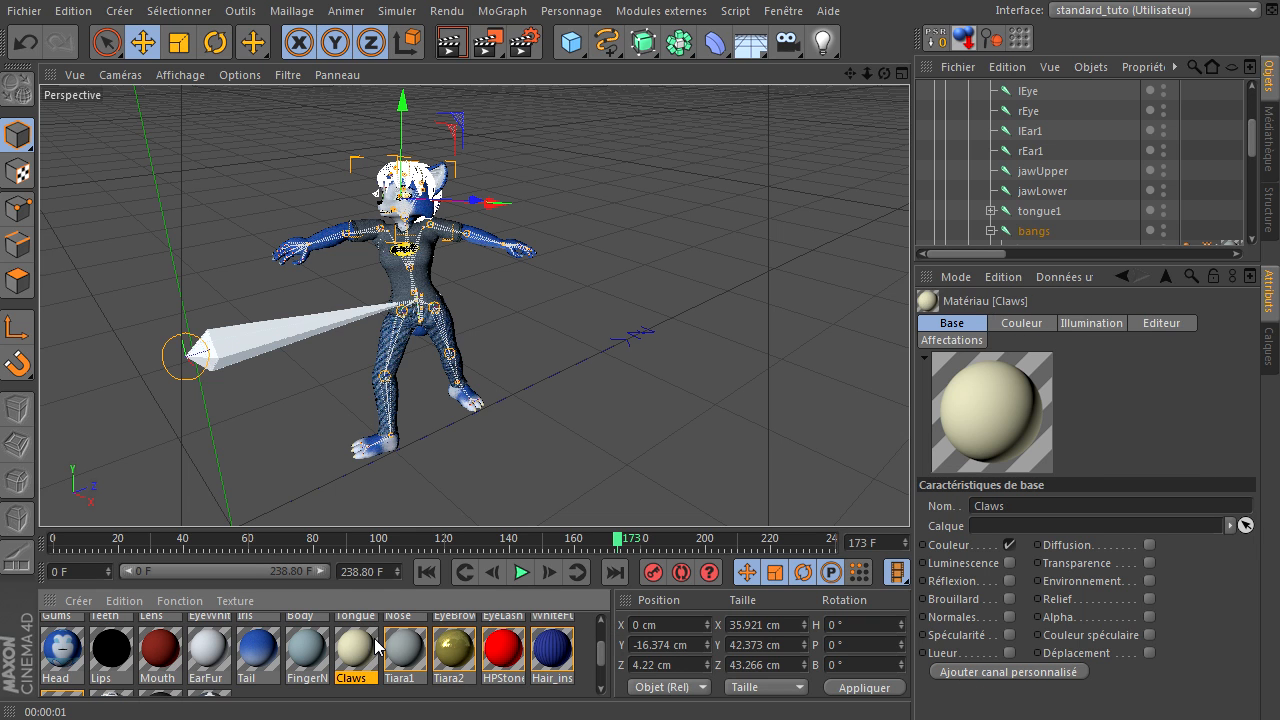
left_click(1009, 634)
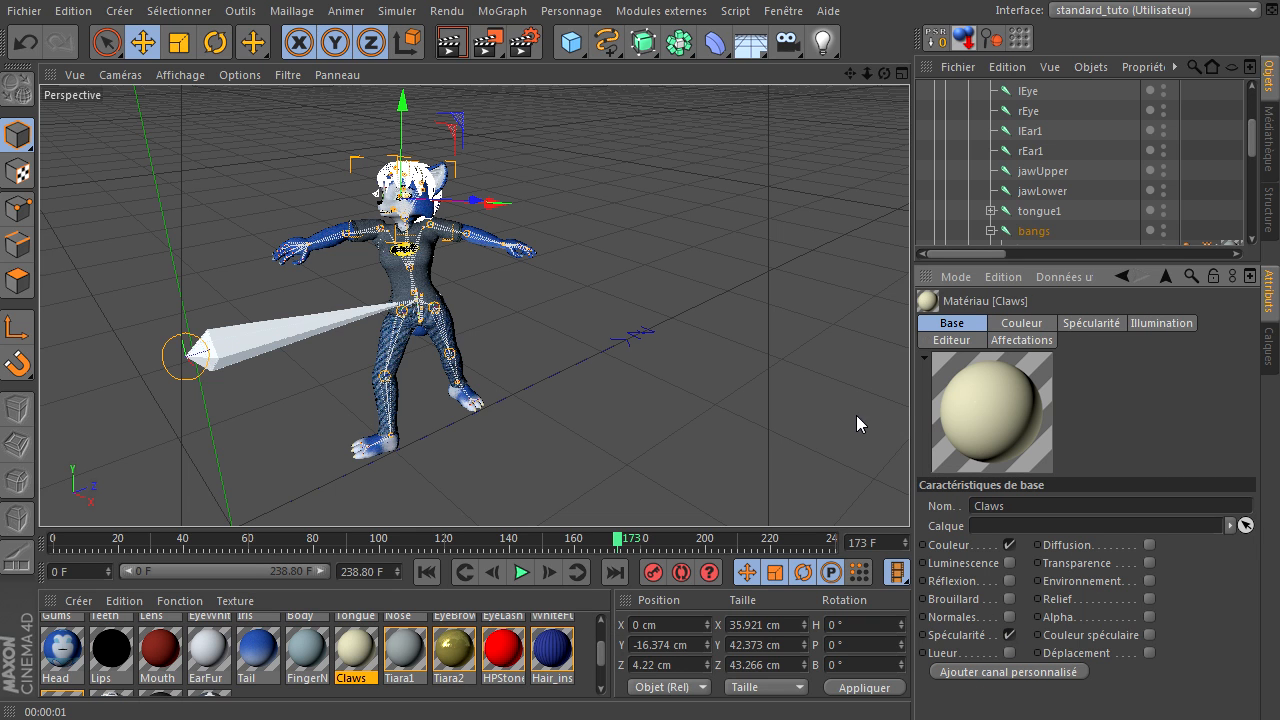
Step: Render the view of the whole figure, and again with a close framing of the waist and jeans
left_click(451, 42)
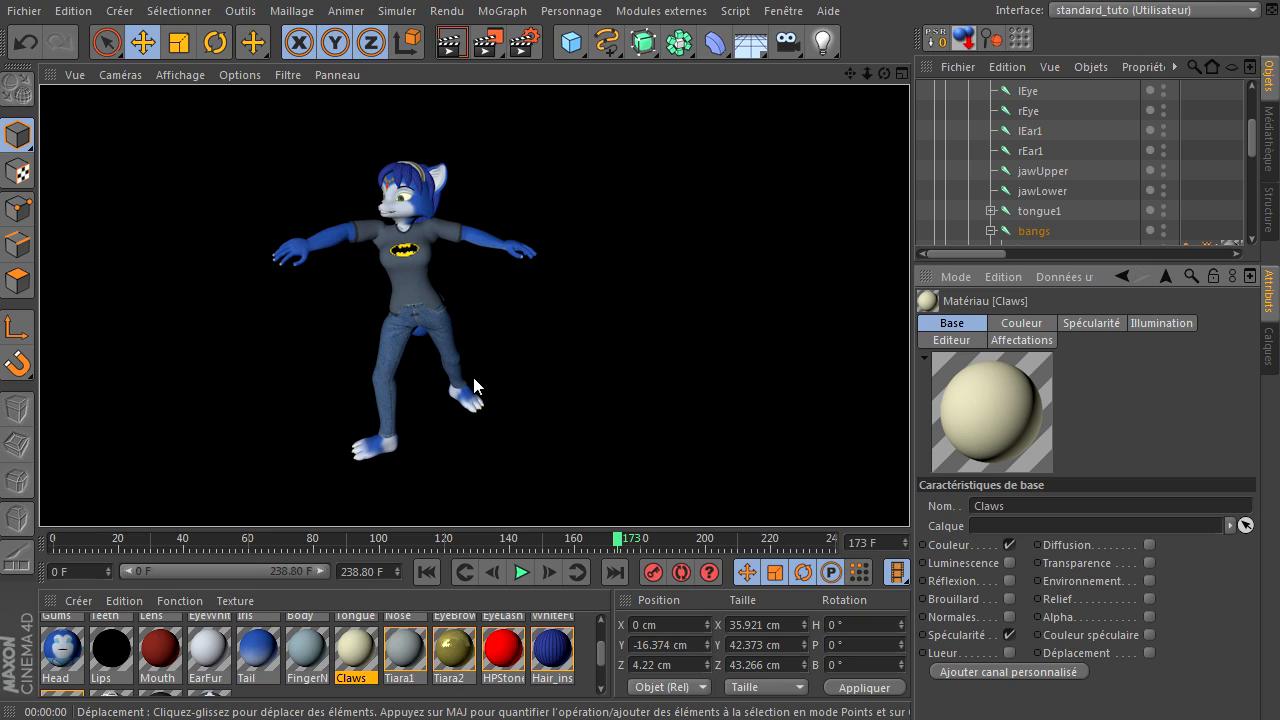
left_click_drag(867, 74, 915, 496)
left_click(452, 43)
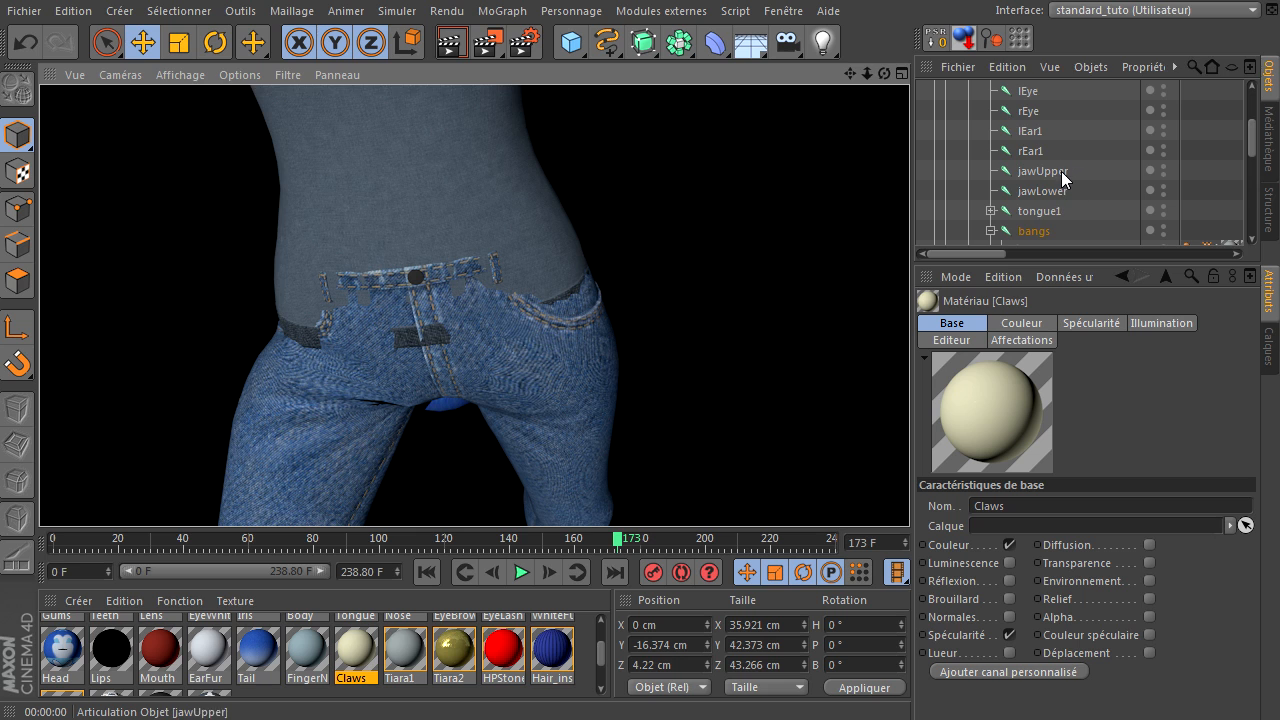
Step: Collapse the abdomen and hip hierarchies, and select the kryJeans_12066.Shape and kryTShirt_3628.Shape meshes in turn
scroll(1059, 165, "up", 3)
left_click(945, 131)
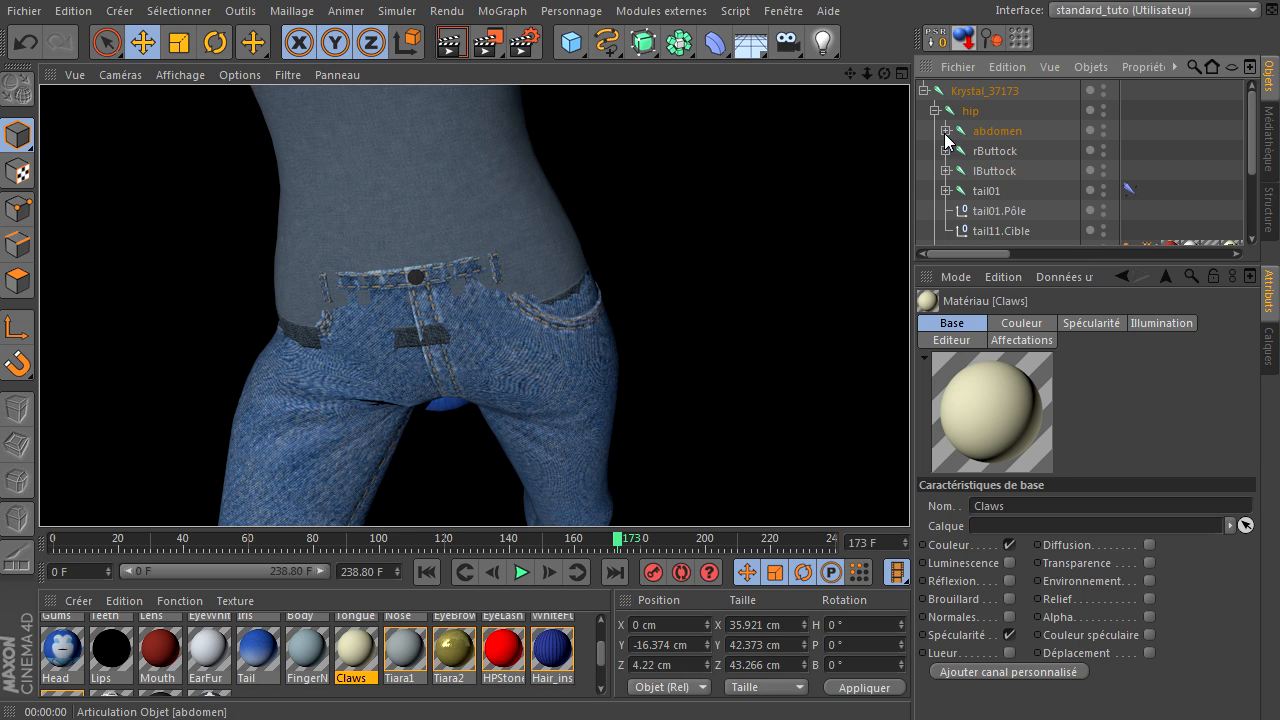
scroll(961, 190, "down", 2)
scroll(962, 170, "up", 2)
left_click(932, 111)
left_click(996, 172)
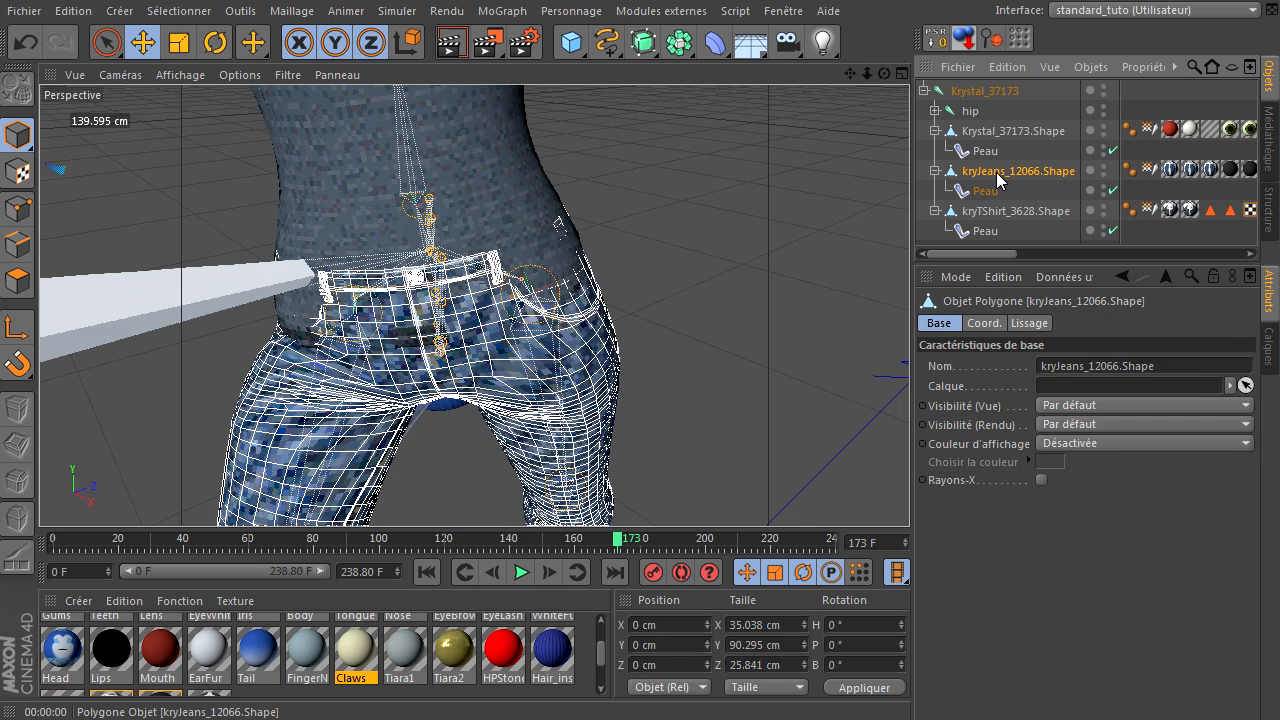
left_click(1000, 212)
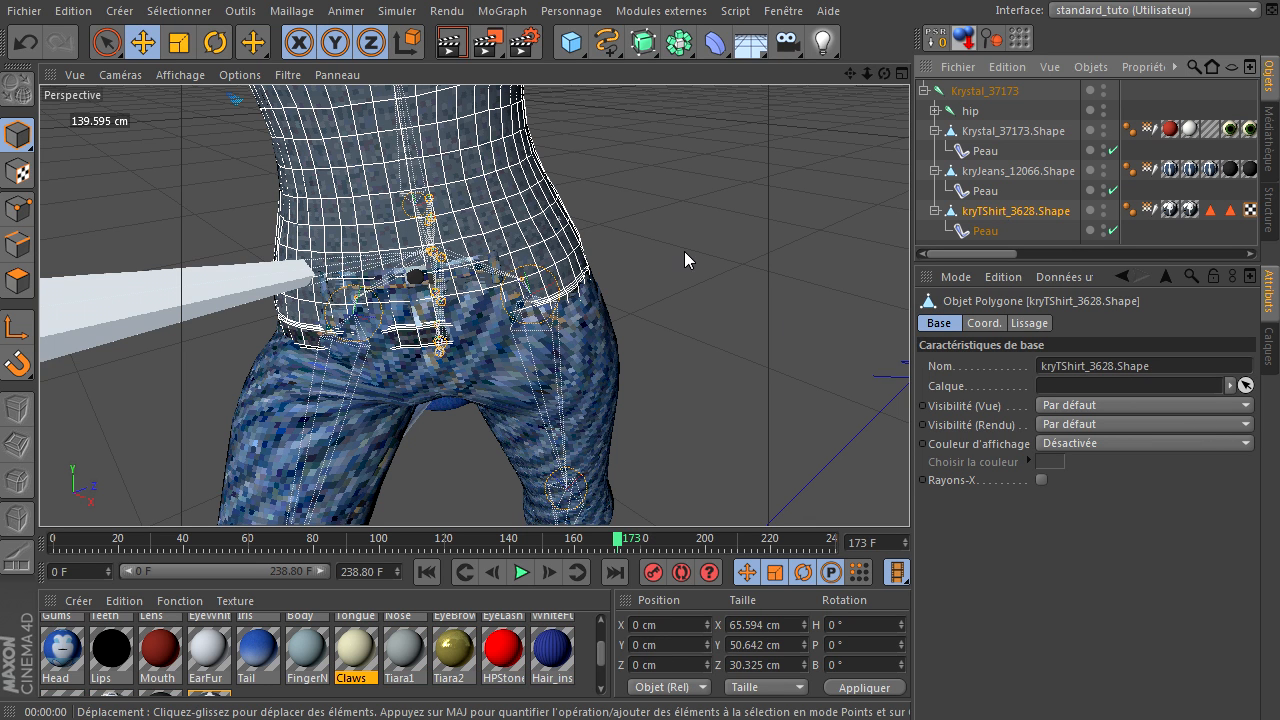